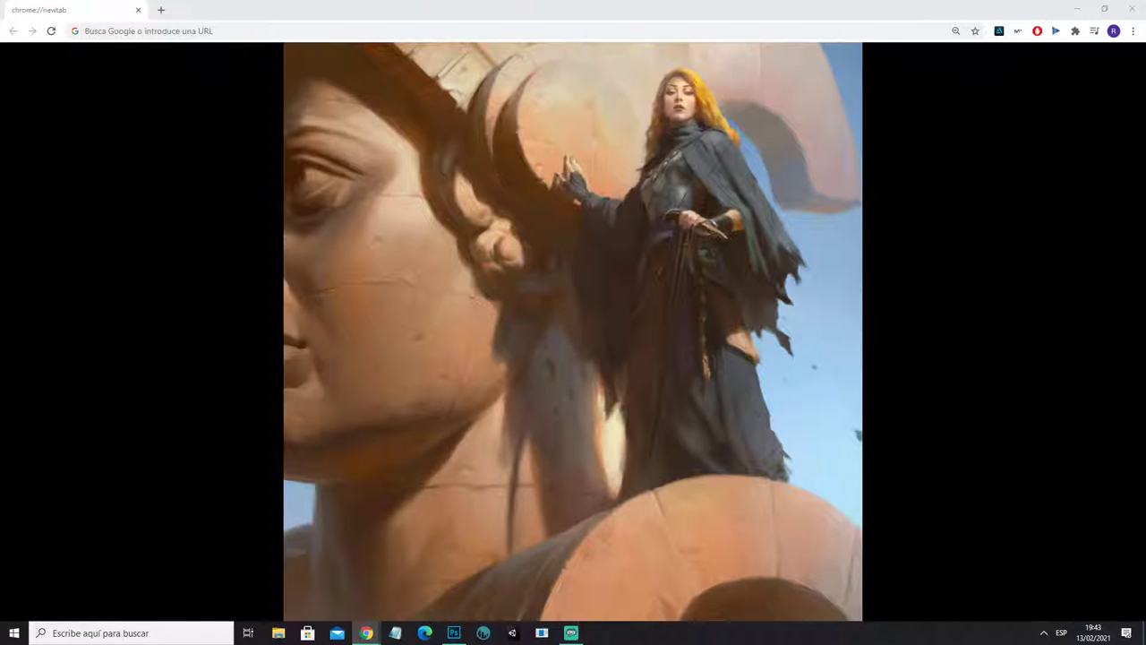
Step: Launch Photoshop from the Windows search and bring it to the front
left_click(136, 632)
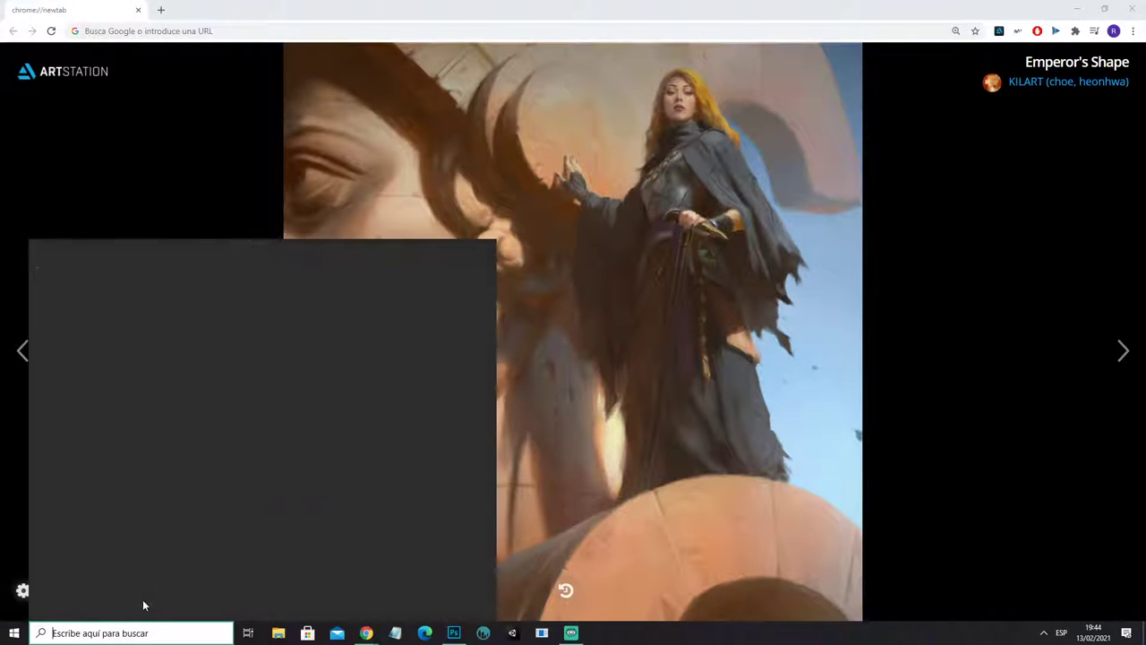
type("pure")
key("Return")
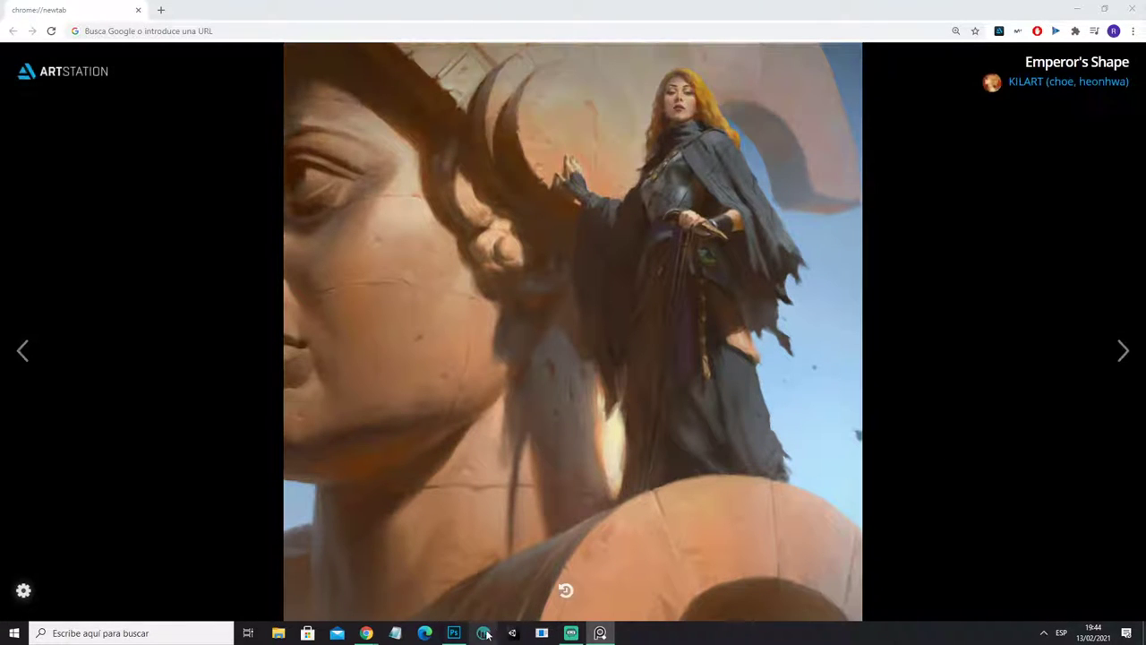
left_click(459, 634)
Step: Create a new 500 × 500 pixel document from Archivo > Nuevo
left_click(40, 7)
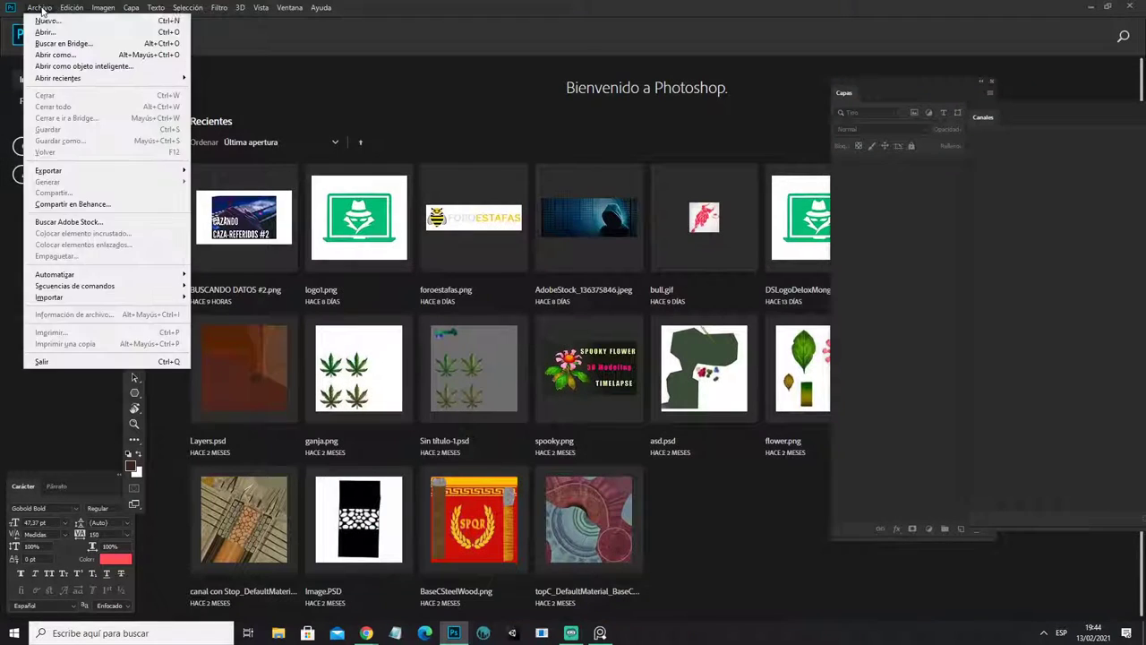
left_click(80, 20)
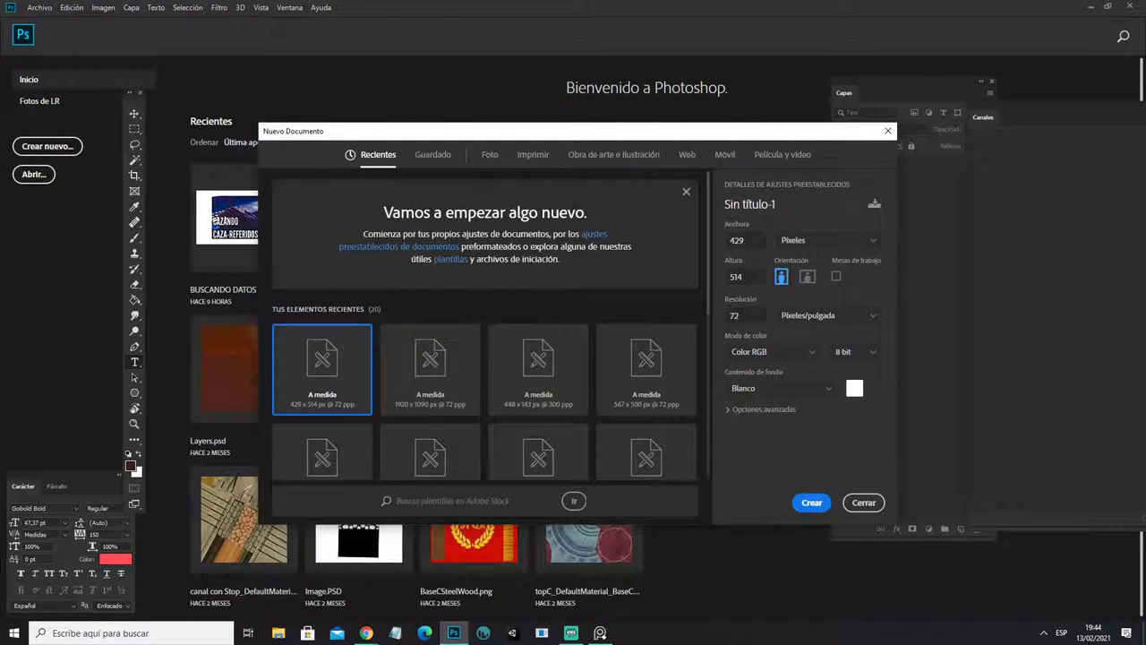
left_click(745, 241)
type("50")
key("Tab")
type("50")
left_click(746, 240)
type("50")
type("0")
left_click(747, 277)
type("0")
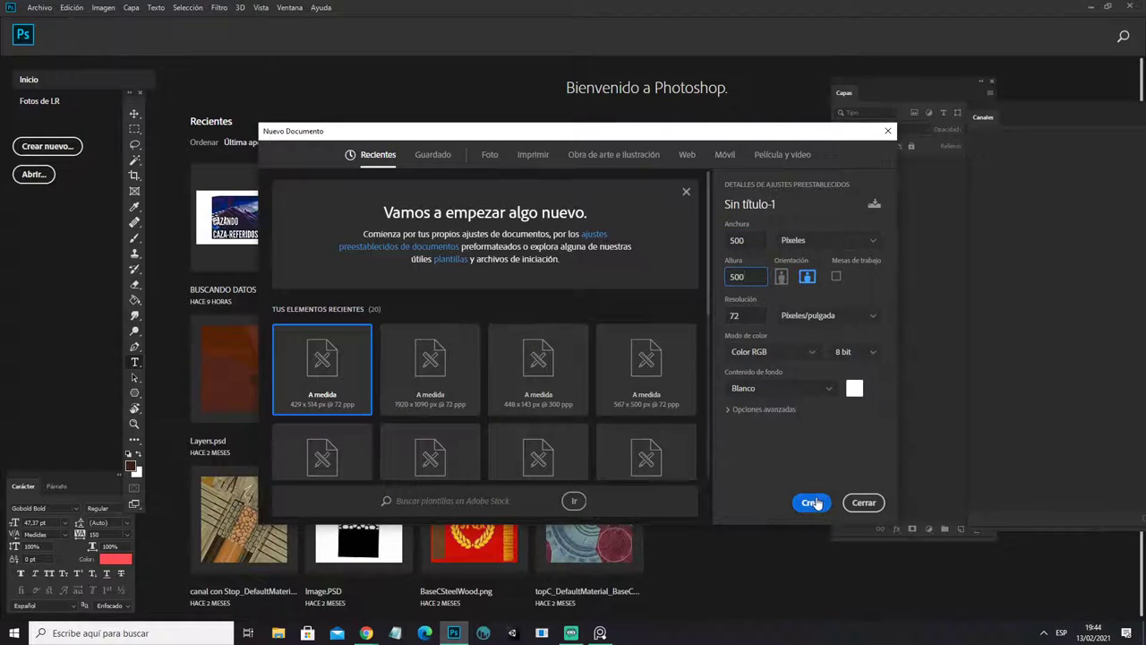
left_click(811, 503)
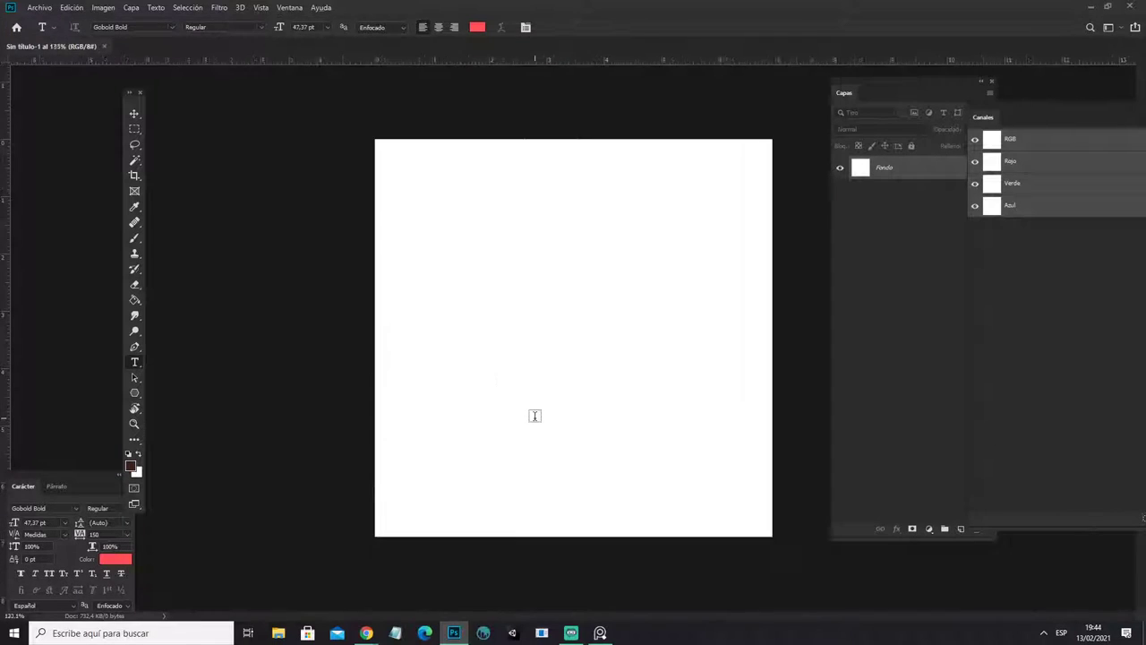
Step: Fill a new layer with mid grey using the Paint Bucket
key("ctrl+0")
left_click(135, 299)
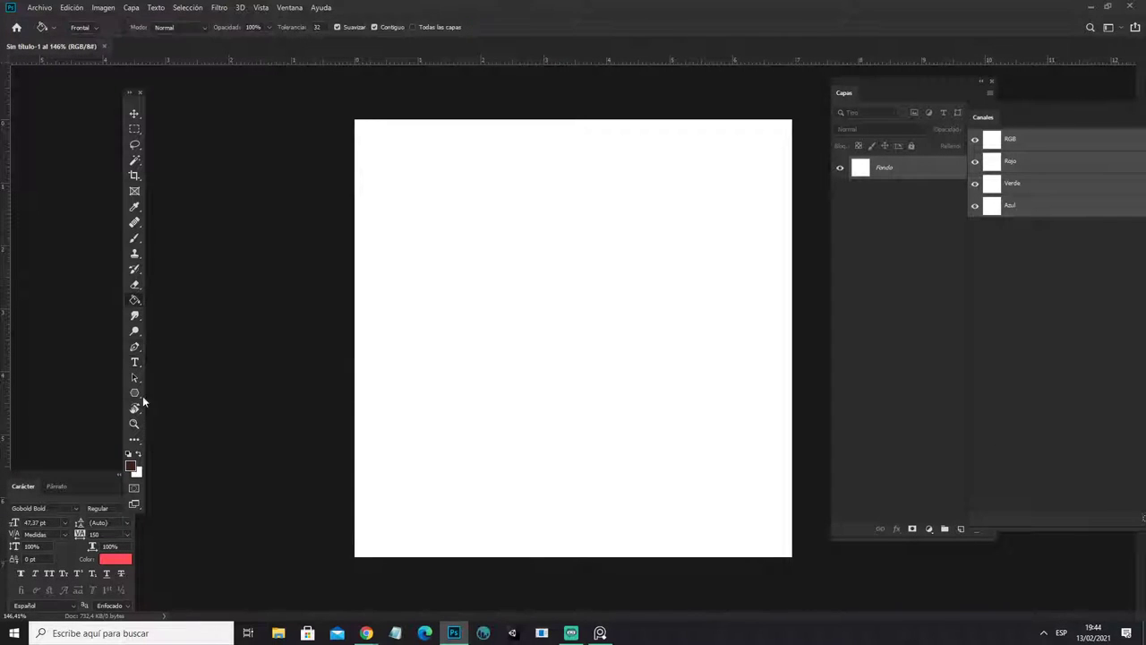
key("x")
left_click(134, 467)
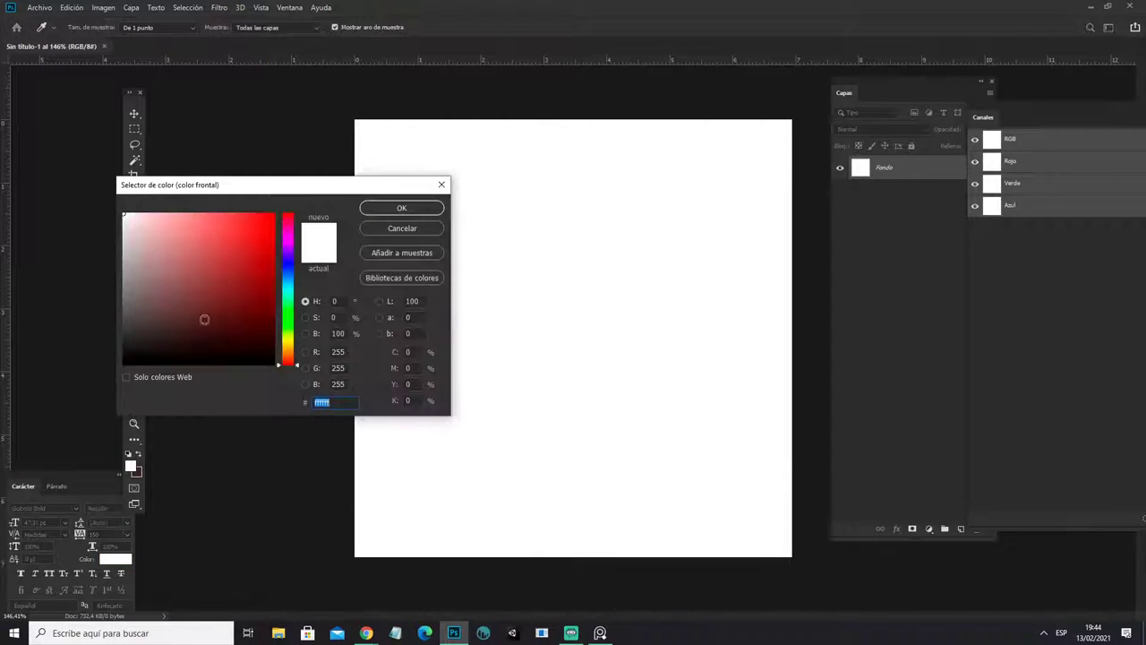
left_click(124, 255)
left_click(377, 211)
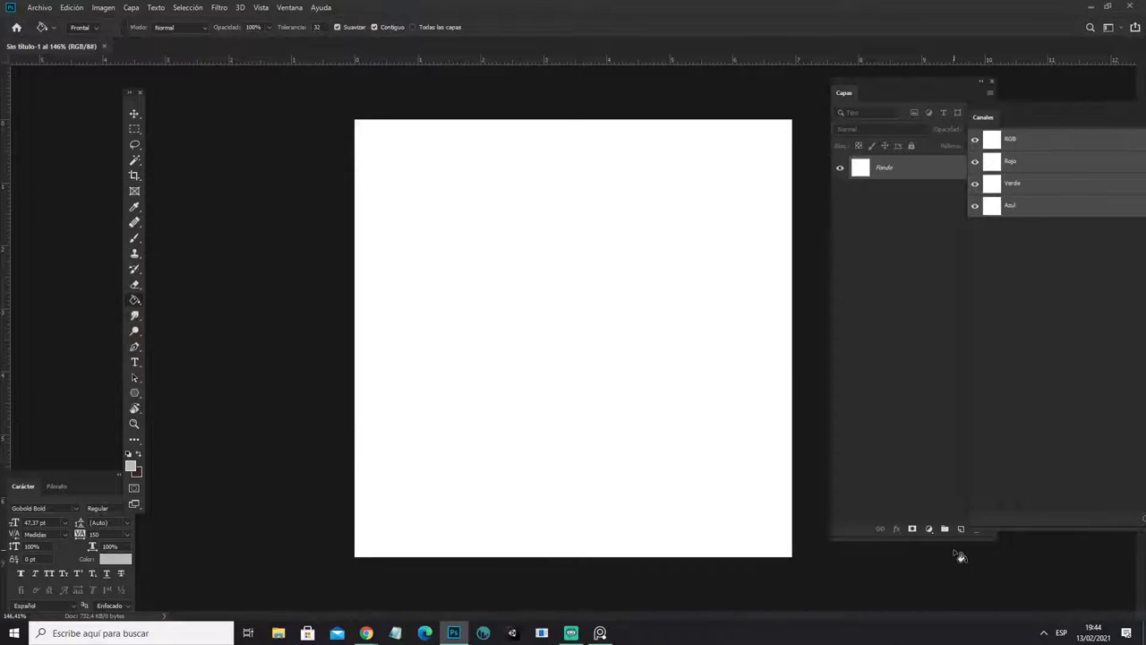
left_click(961, 528)
left_click(663, 480)
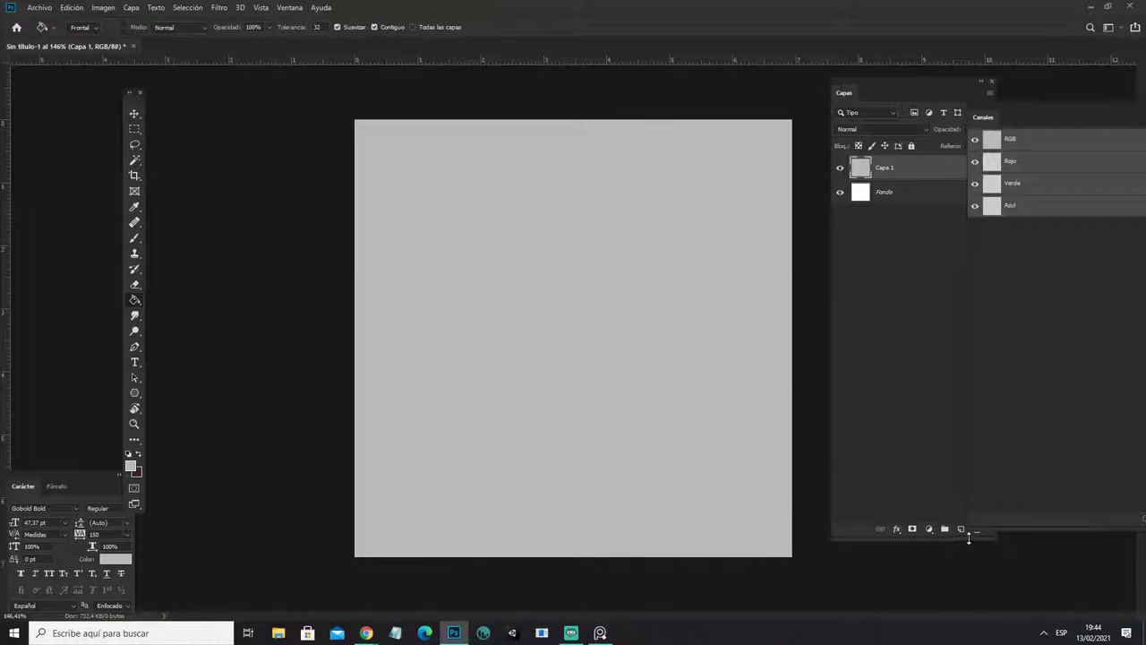
Step: Add another empty layer and set the brush colour to pale cyan
left_click(960, 529)
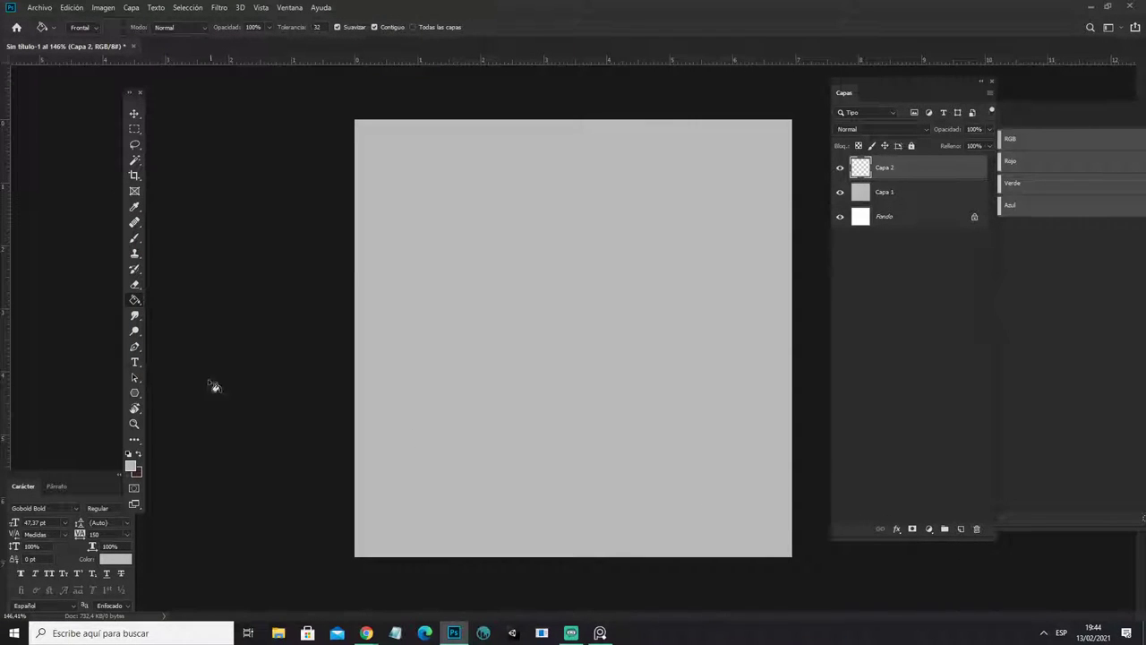
left_click(134, 238)
left_click(130, 465)
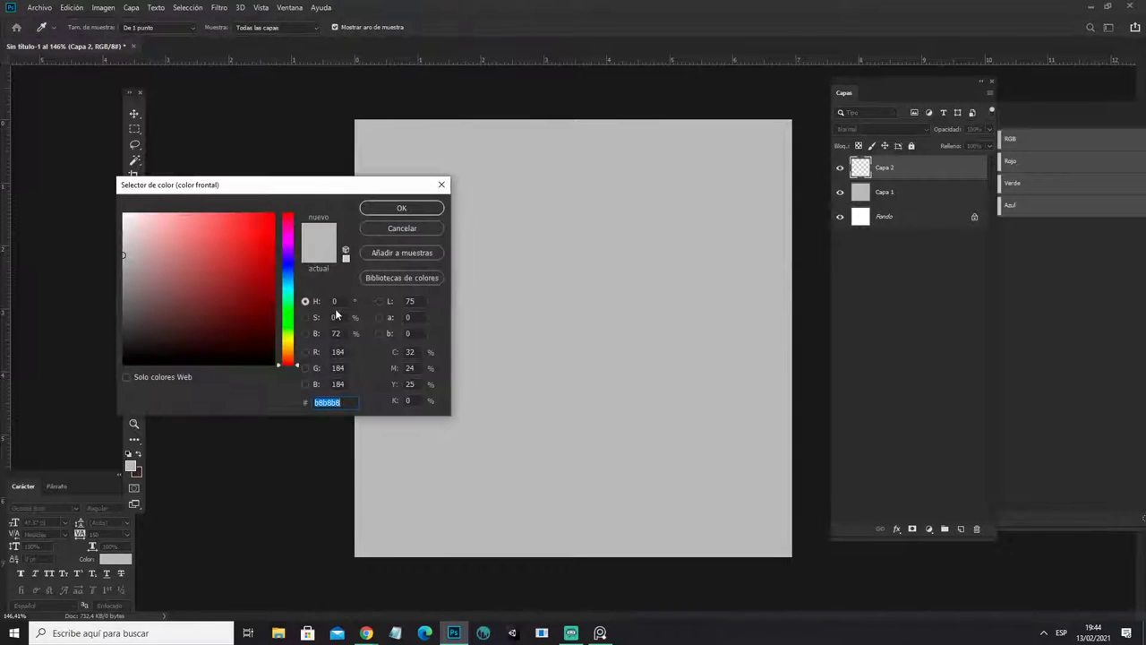
left_click(286, 284)
mouse_move(134, 240)
left_mouse_down()
mouse_move(119, 248)
mouse_move(137, 242)
mouse_move(139, 226)
left_mouse_up()
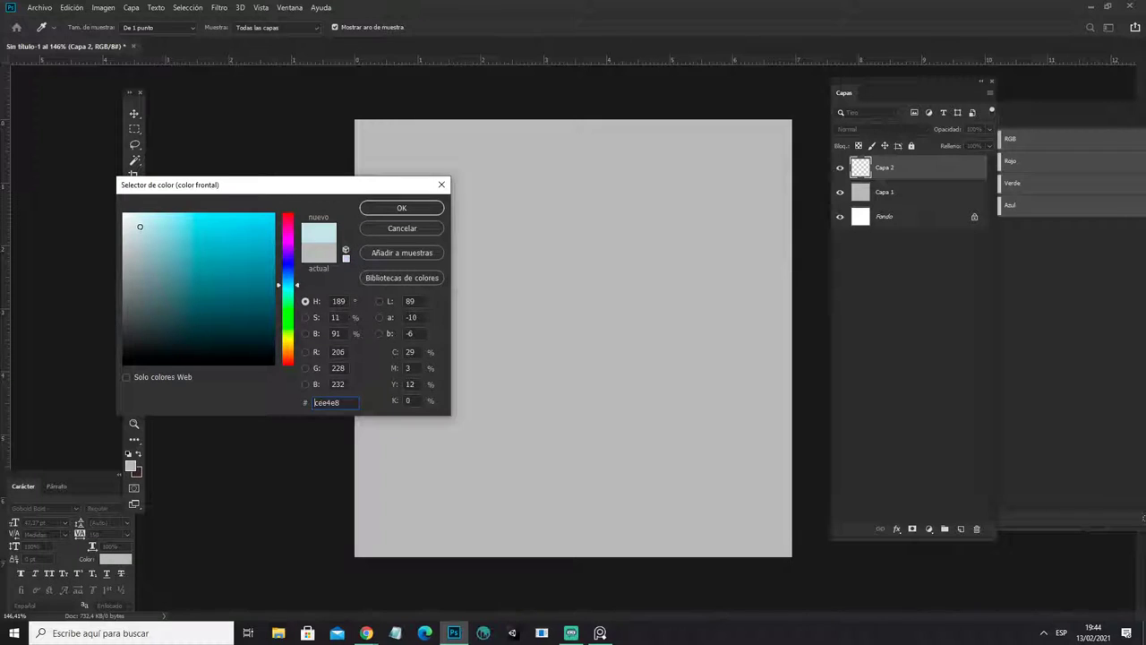
left_click(401, 208)
Step: Paint two test strokes, undo both, and resize the brush
left_click_drag(433, 285, 609, 288)
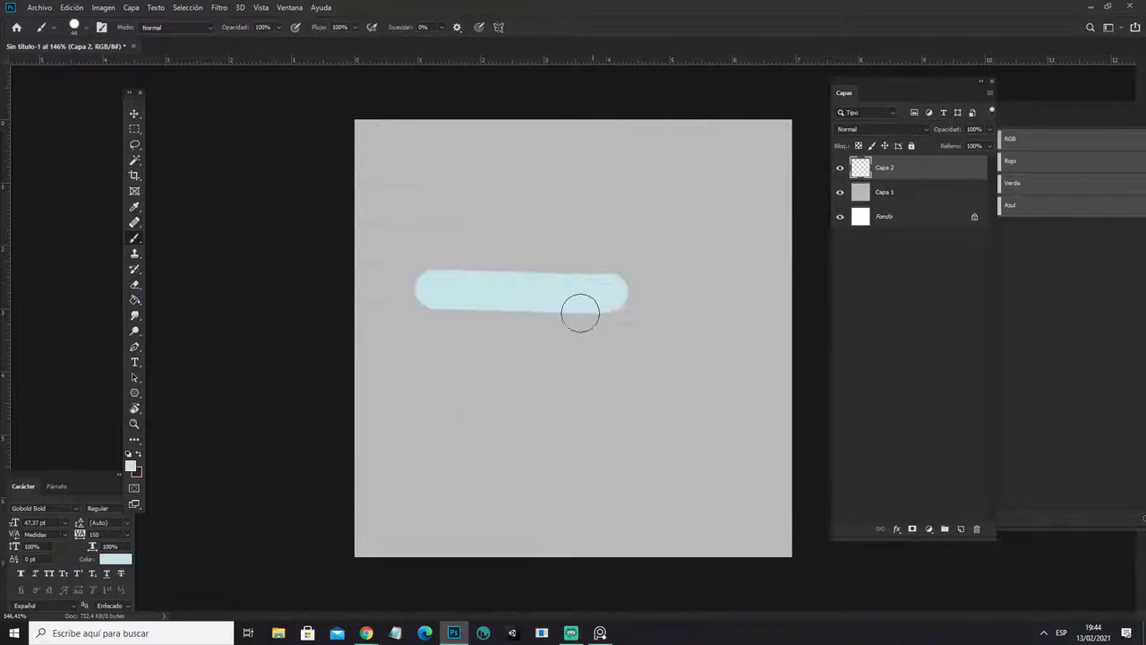
key("ctrl+z")
left_click_drag(368, 512, 304, 325)
key("ctrl+z")
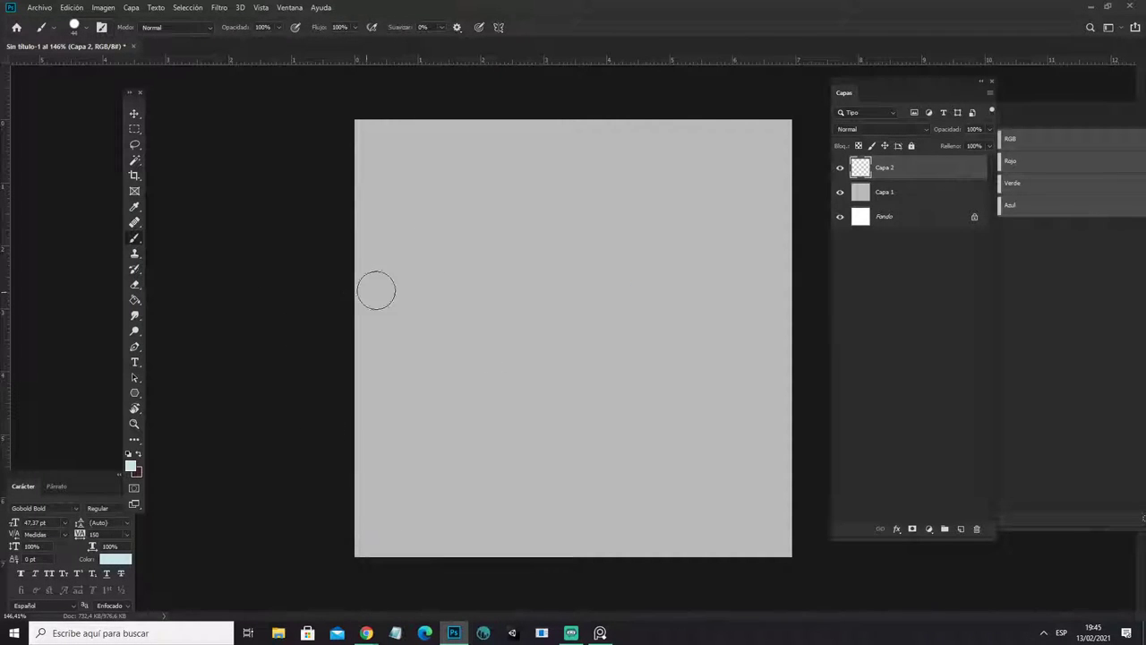
mouse_move(520, 249)
right_mouse_down("alt")
mouse_move(475, 269)
mouse_move(478, 283)
right_mouse_up("alt")
left_click(367, 633)
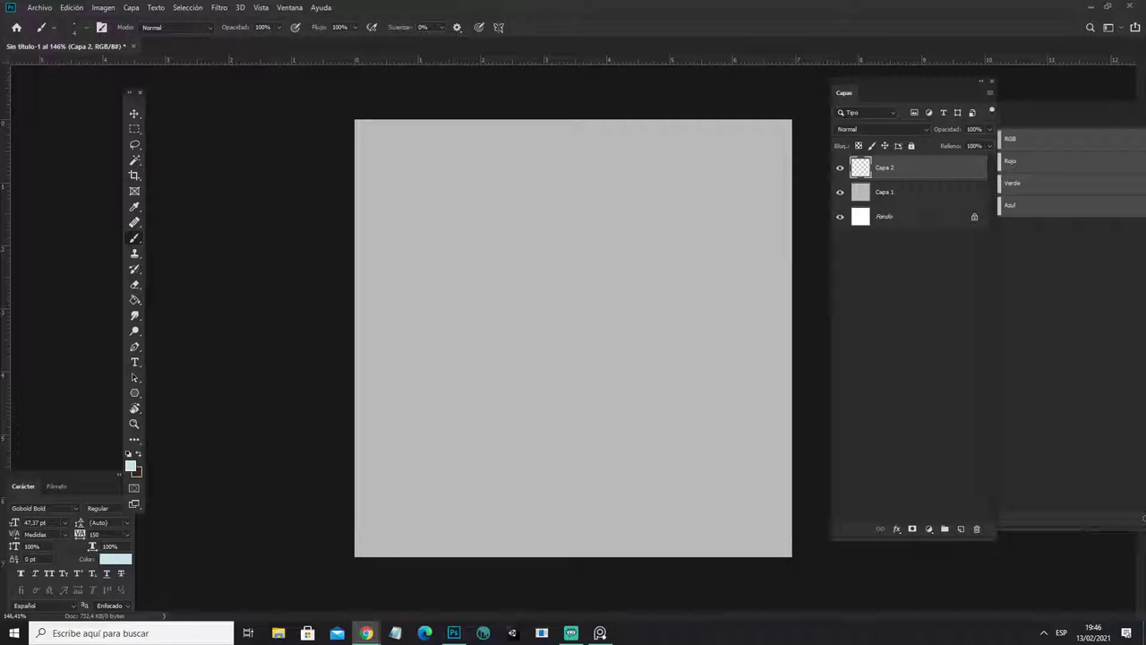
Step: Set the brush to 5 px with Suavizado at 43%
key("alt+Tab")
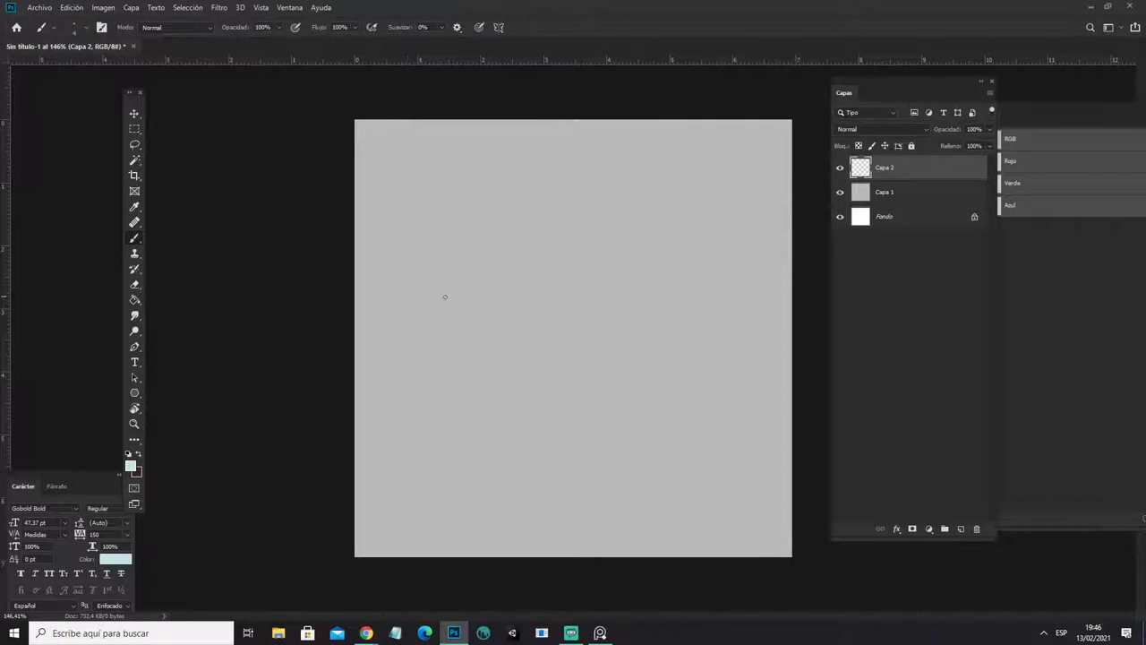
right_click_drag(444, 296, 434, 306, "alt")
left_click_drag(444, 32, 465, 42)
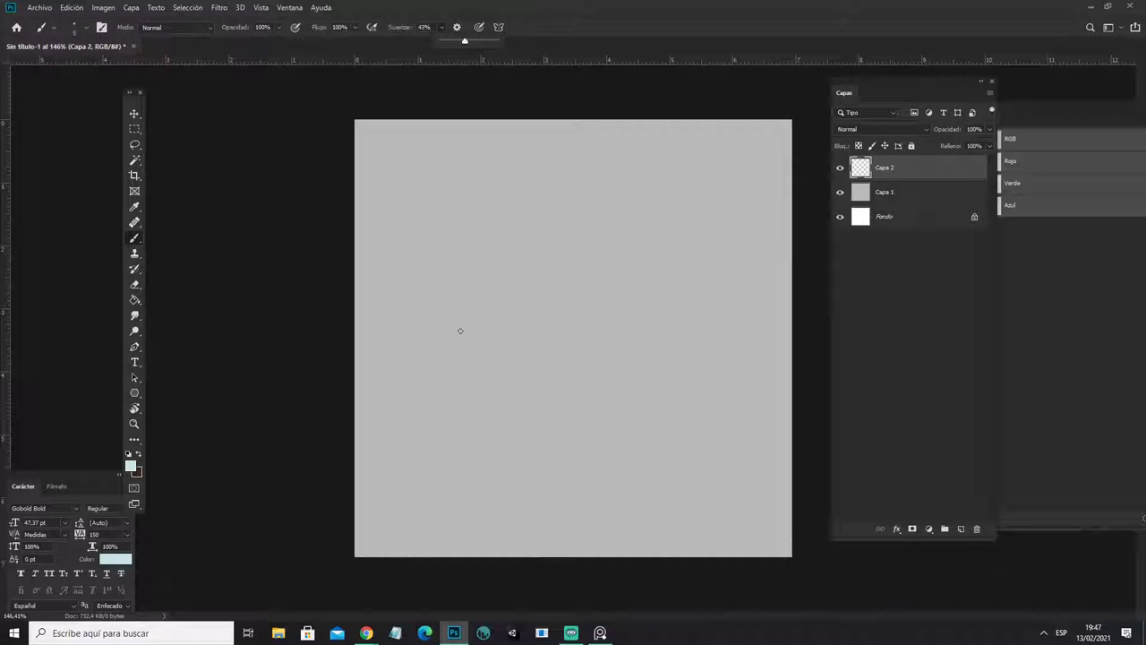
Step: Draw one scissor blade and finger loop on Capa 2, then duplicate the layer
mouse_move(461, 331)
left_mouse_down()
mouse_move(426, 372)
mouse_move(463, 384)
mouse_move(493, 335)
left_mouse_up()
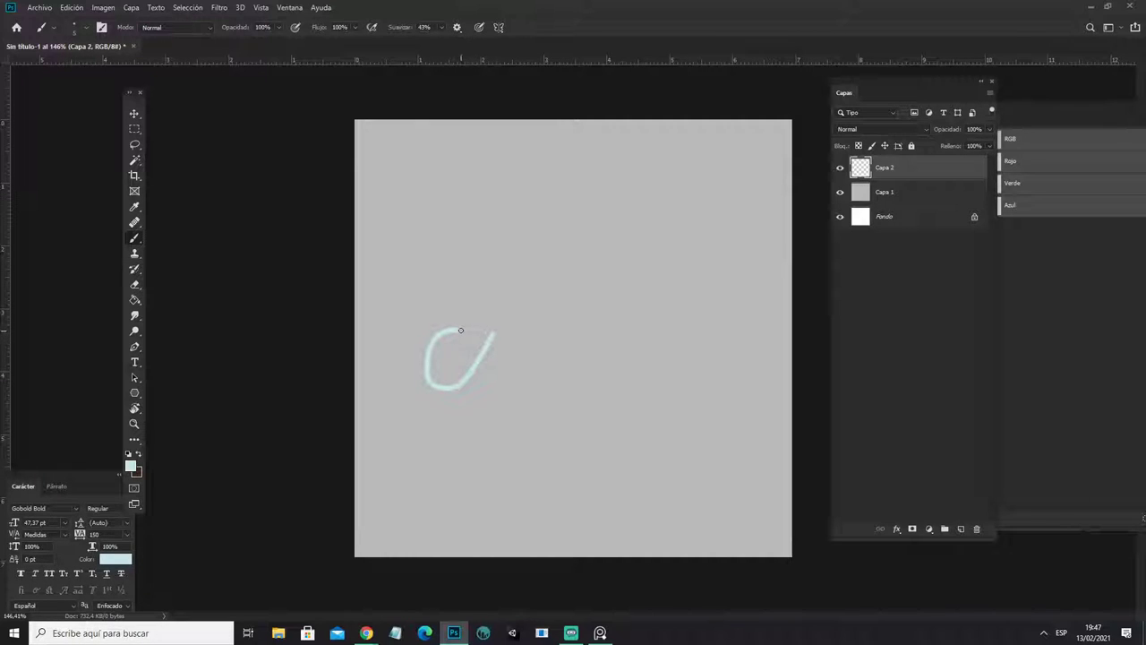
left_click_drag(477, 327, 502, 291)
mouse_move(495, 331)
left_mouse_down()
mouse_move(553, 189)
mouse_move(505, 282)
left_mouse_up()
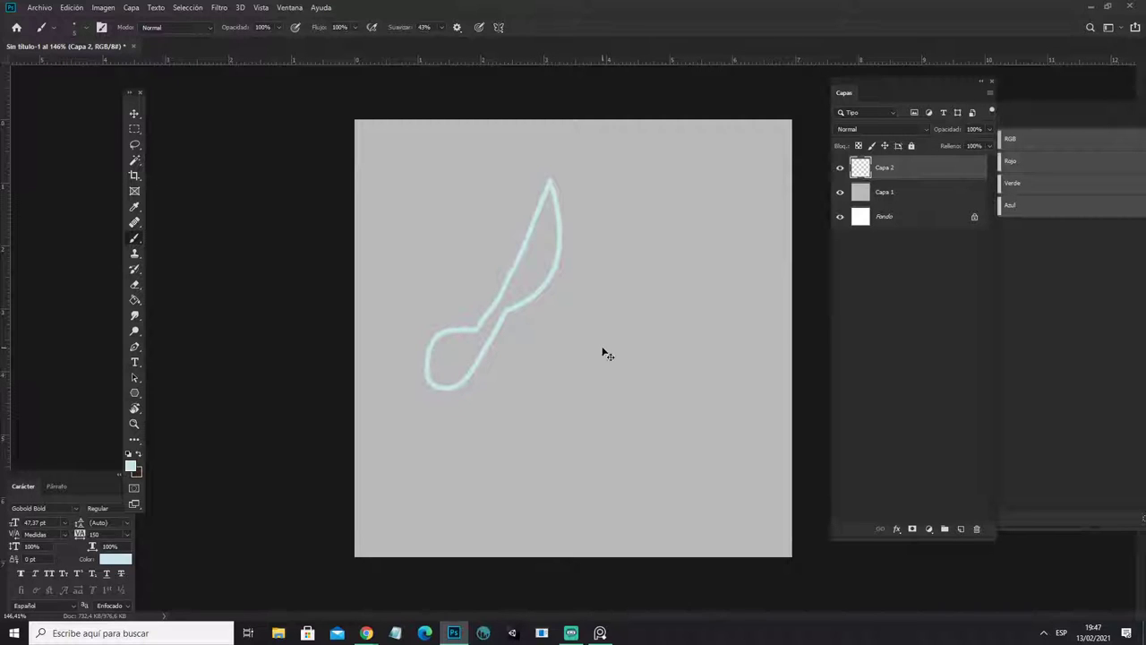
key("ctrl+j")
Step: Flip the copied half horizontally and align it with the original
left_click(65, 9)
mouse_move(87, 281)
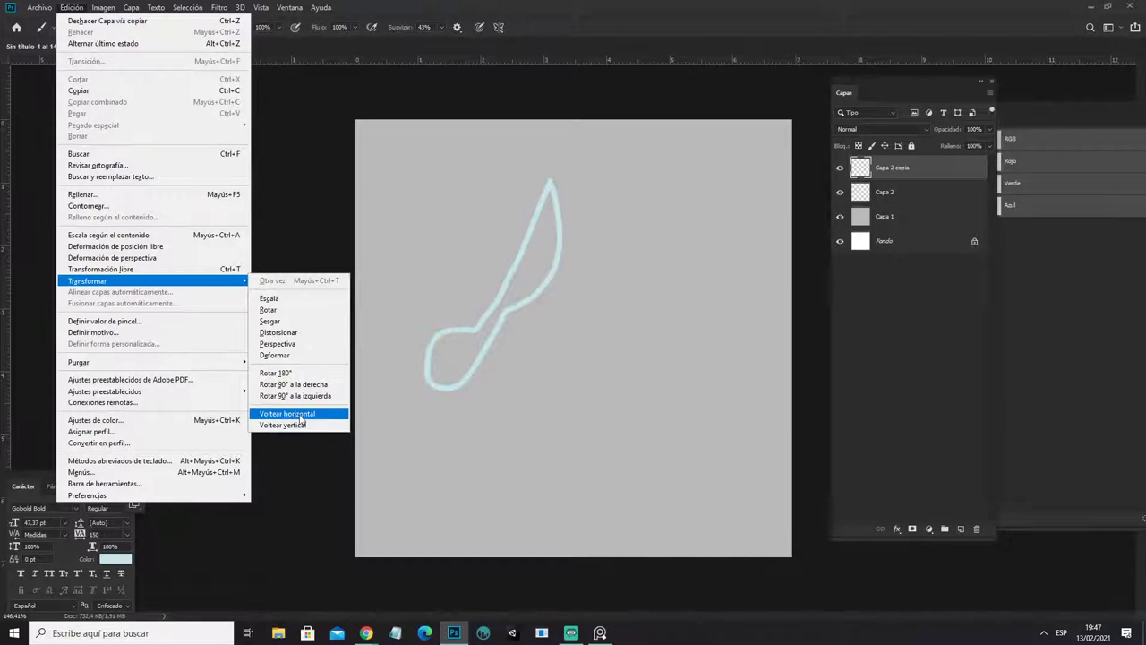
left_click(301, 416)
left_click_drag(534, 337, 535, 333, "ctrl")
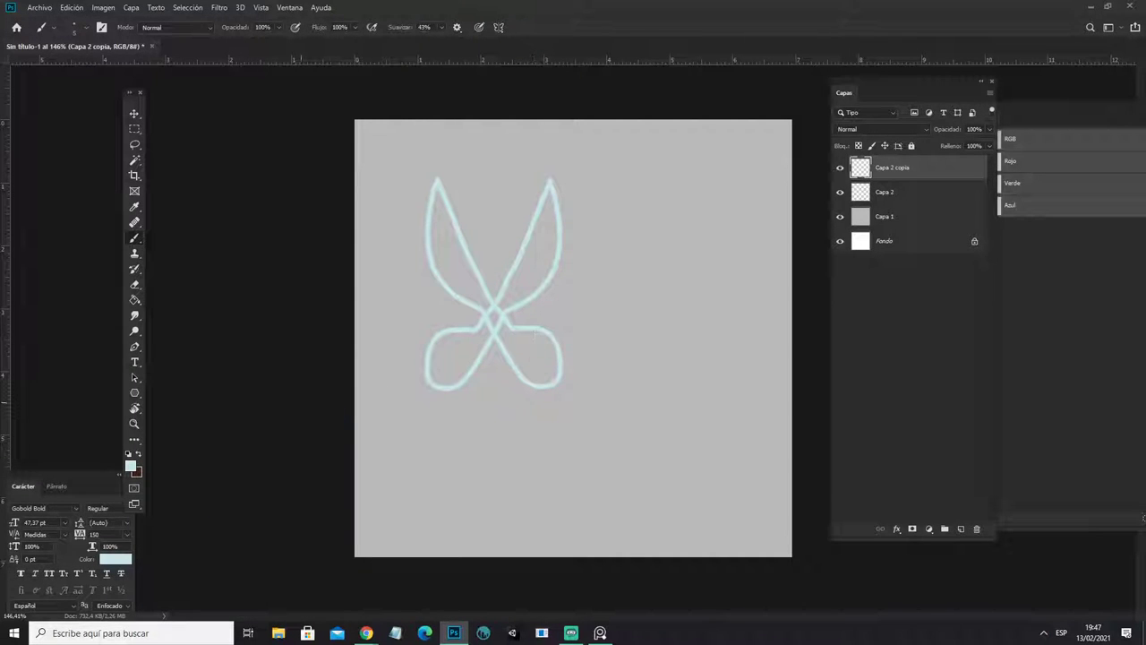
Step: Erase the lines where the blades cross and merge both halves into one layer
left_click(134, 287)
right_click_drag(516, 328, 383, 307, "alt")
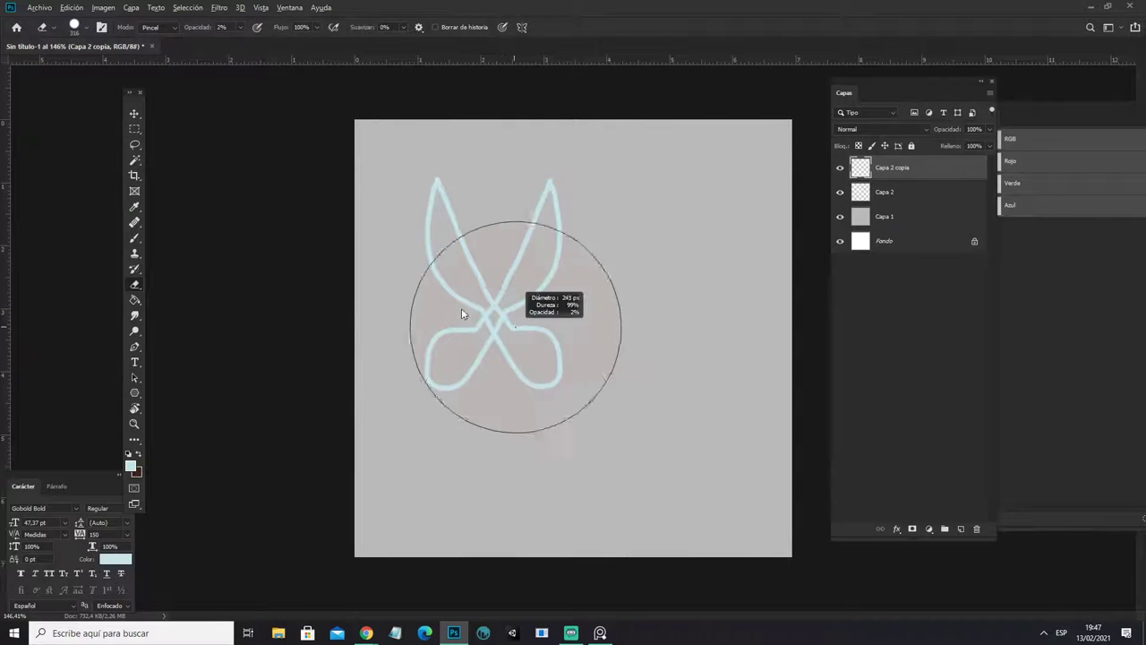
left_click_drag(486, 307, 491, 315)
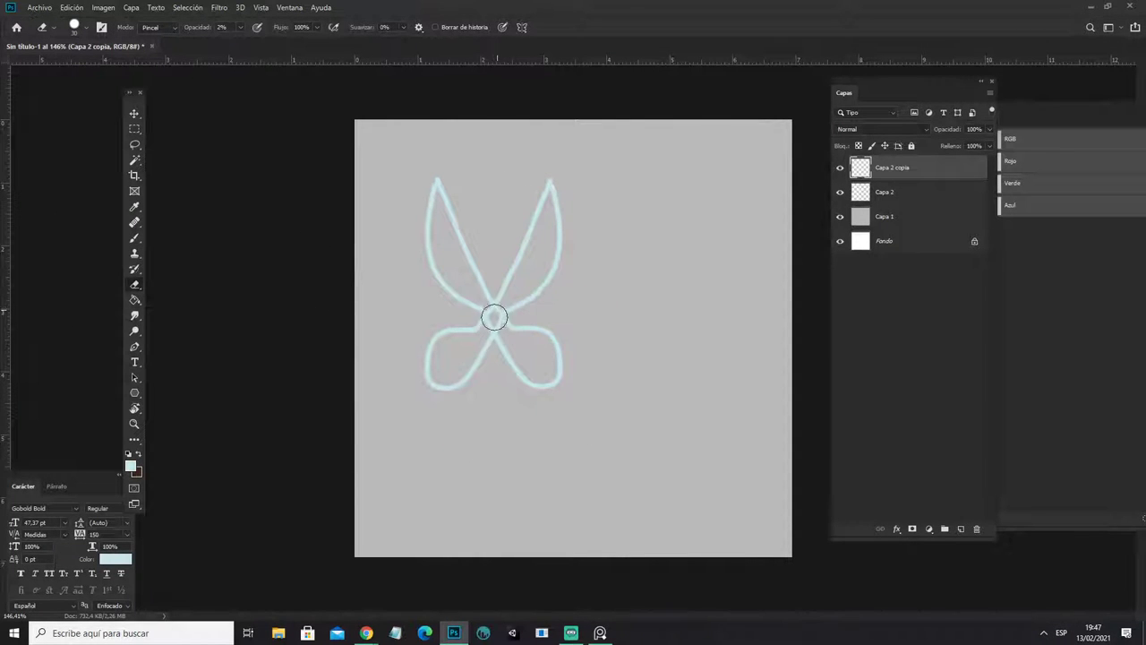
right_click(902, 196)
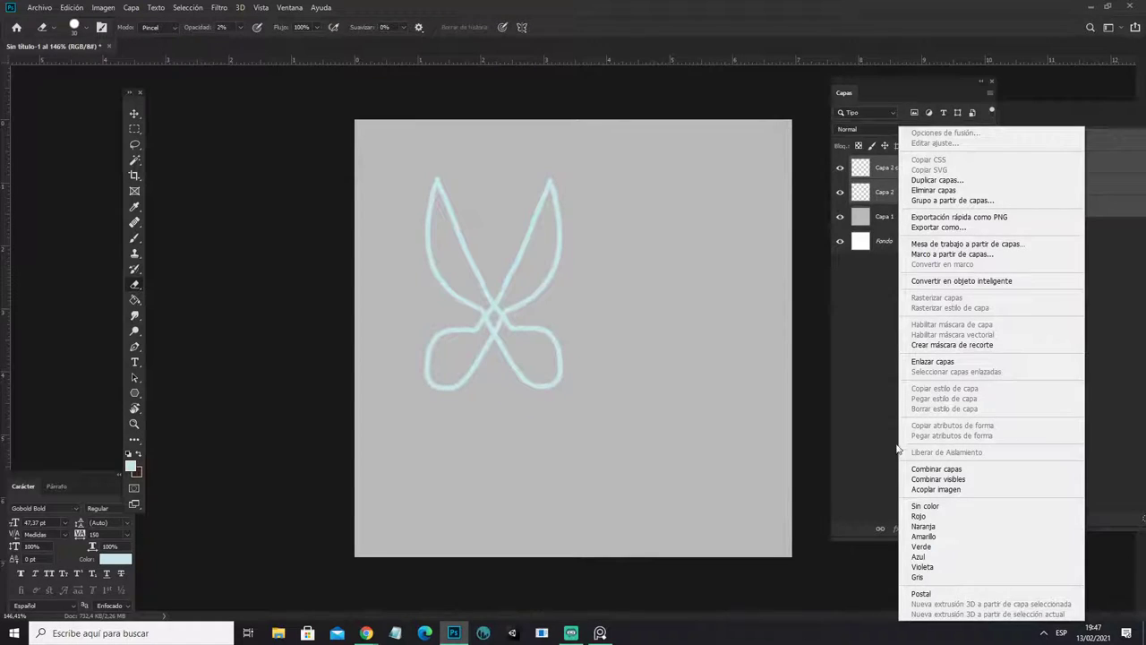
left_click(922, 467)
left_click_drag(486, 310, 488, 313)
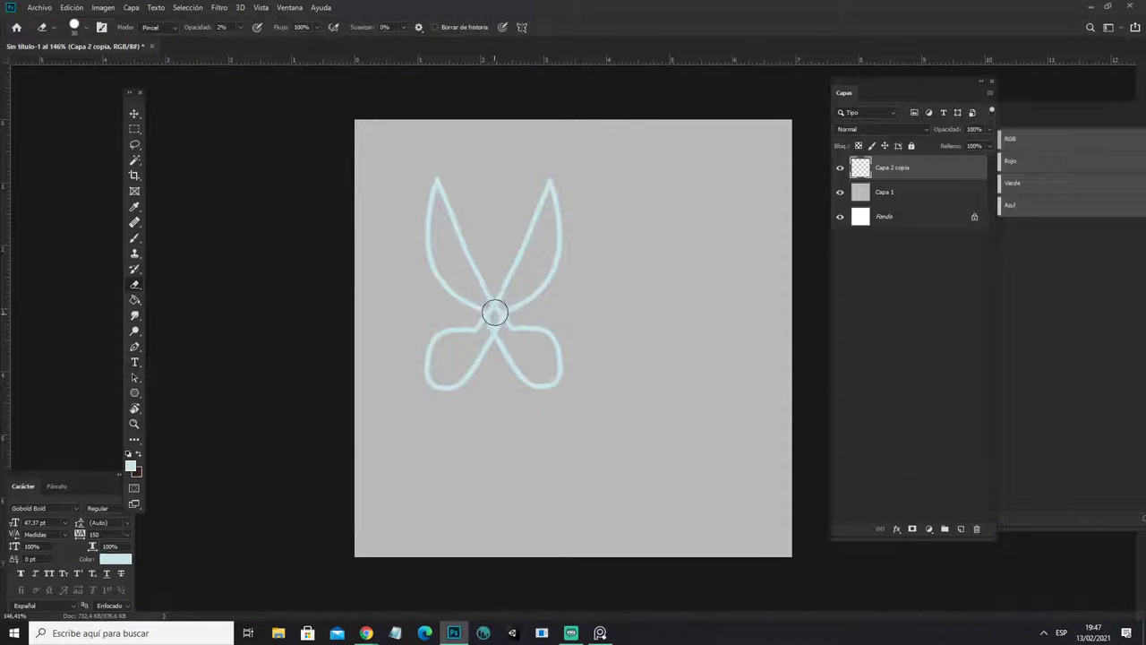
Step: Toggle the scissors and grey layers' visibility to check the result, then return to the Brush
left_click(840, 167)
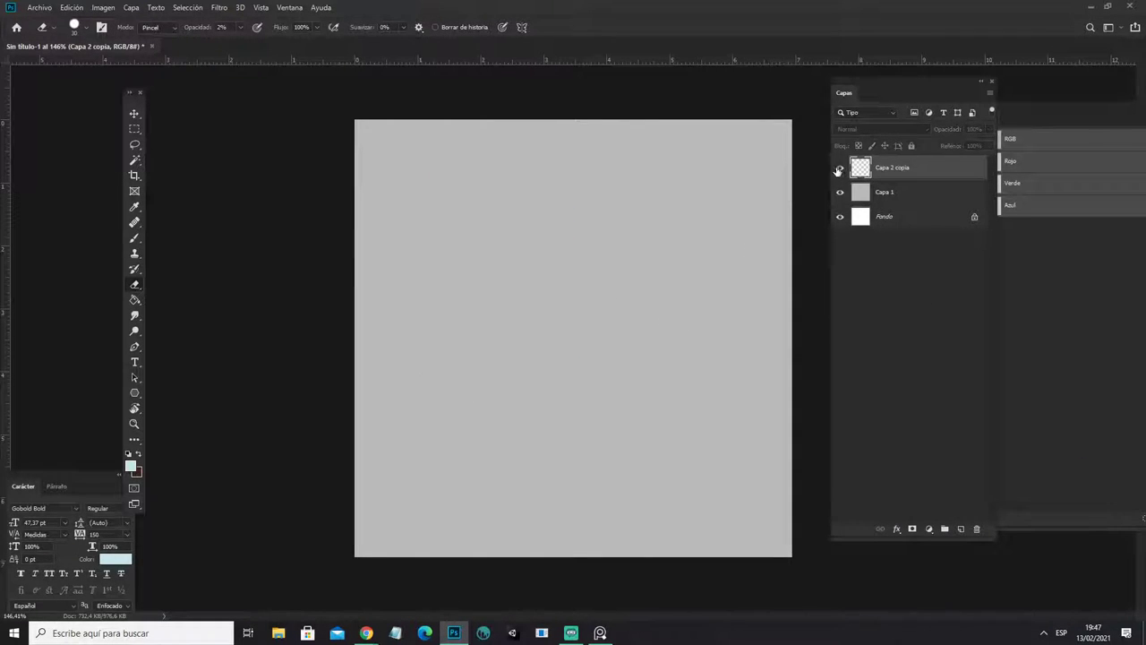
left_click(839, 167)
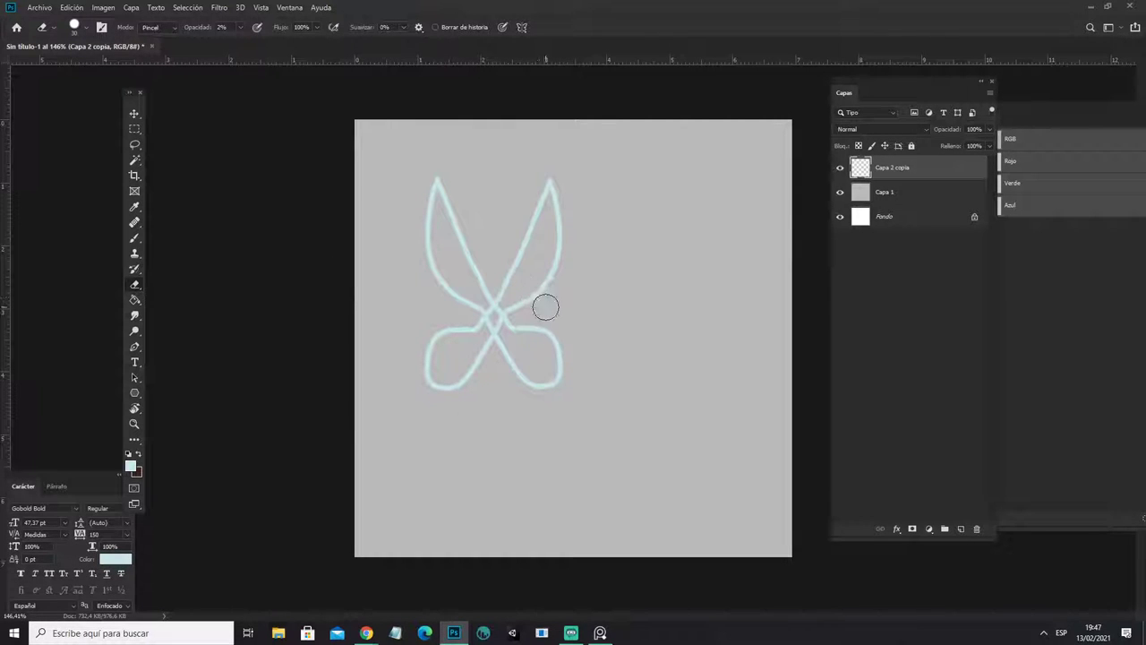
left_click(840, 192)
left_click(840, 192)
left_click(840, 167)
left_click(840, 167)
left_click(130, 239)
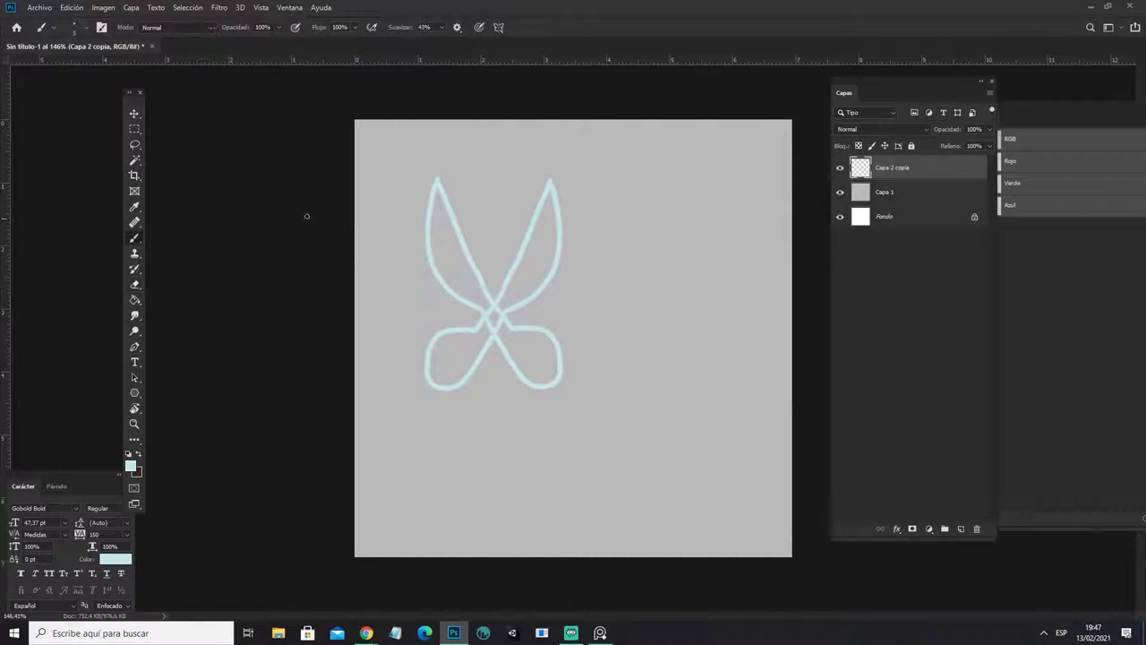
Step: Erase to soften the lines at the blade crossing
left_click(134, 284)
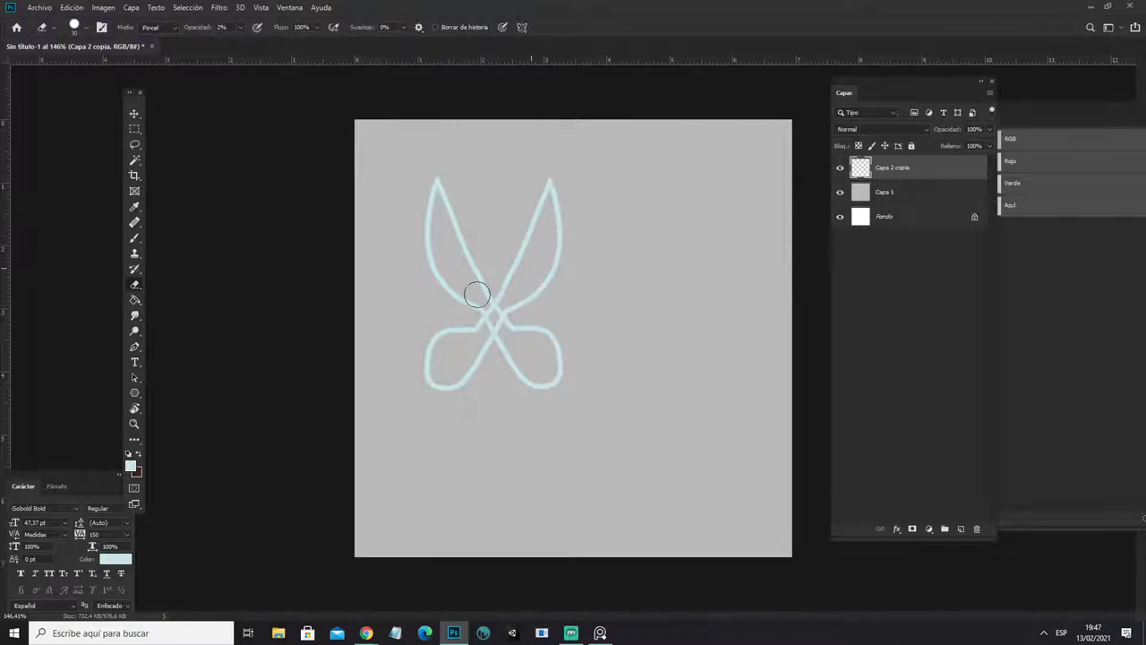
mouse_move(475, 283)
left_mouse_down()
mouse_move(420, 299)
mouse_move(499, 297)
left_mouse_up()
left_click(134, 235)
Step: Scribble 'WTF!' on a new layer beside the scissors
left_click(975, 529)
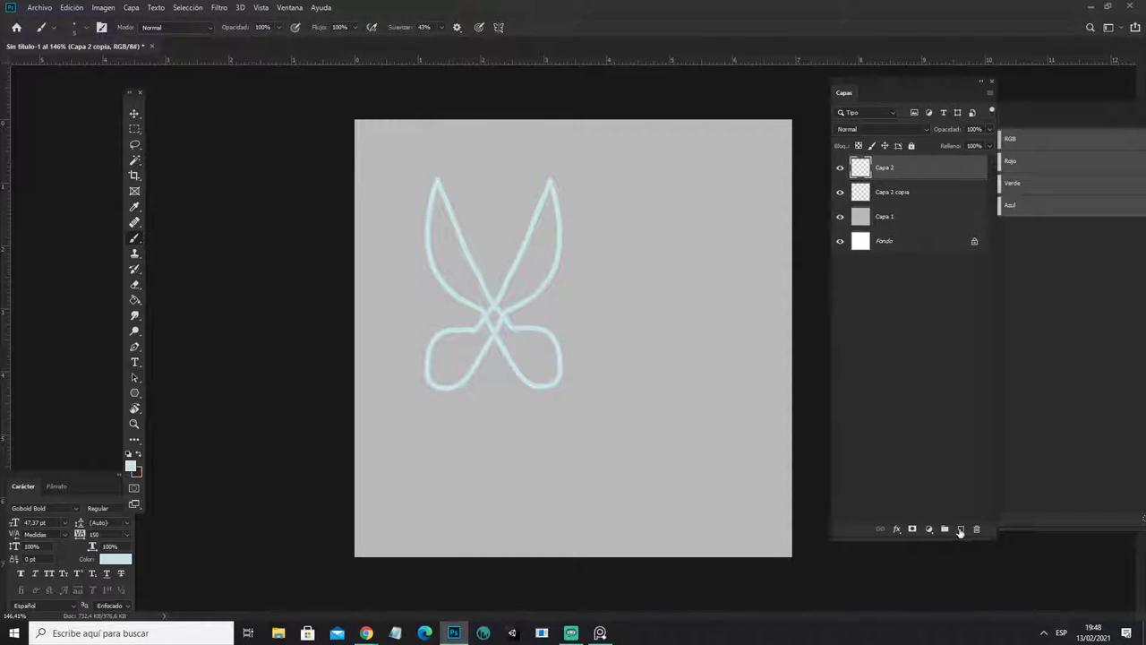
left_click_drag(624, 289, 658, 352)
left_click(134, 283)
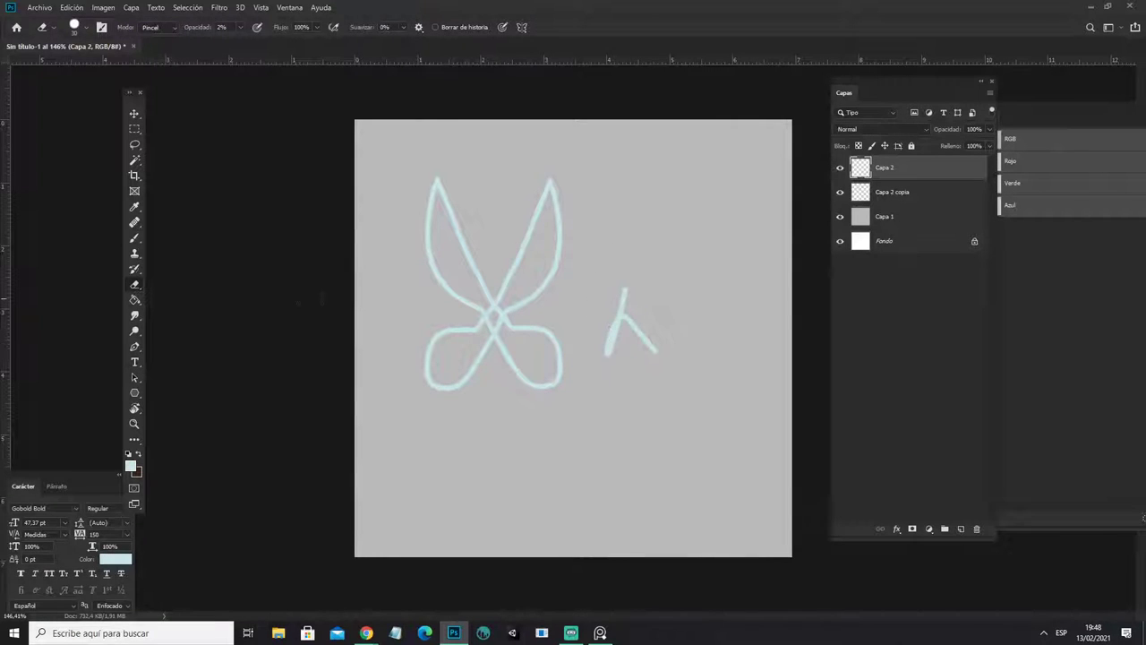
left_click(135, 238)
mouse_move(568, 167)
left_mouse_down()
mouse_move(596, 215)
mouse_move(633, 164)
mouse_move(651, 225)
left_mouse_up()
mouse_move(632, 193)
left_mouse_down()
mouse_move(682, 177)
mouse_move(690, 228)
left_mouse_up()
left_click_drag(689, 172, 733, 156)
left_click_drag(669, 198, 723, 190)
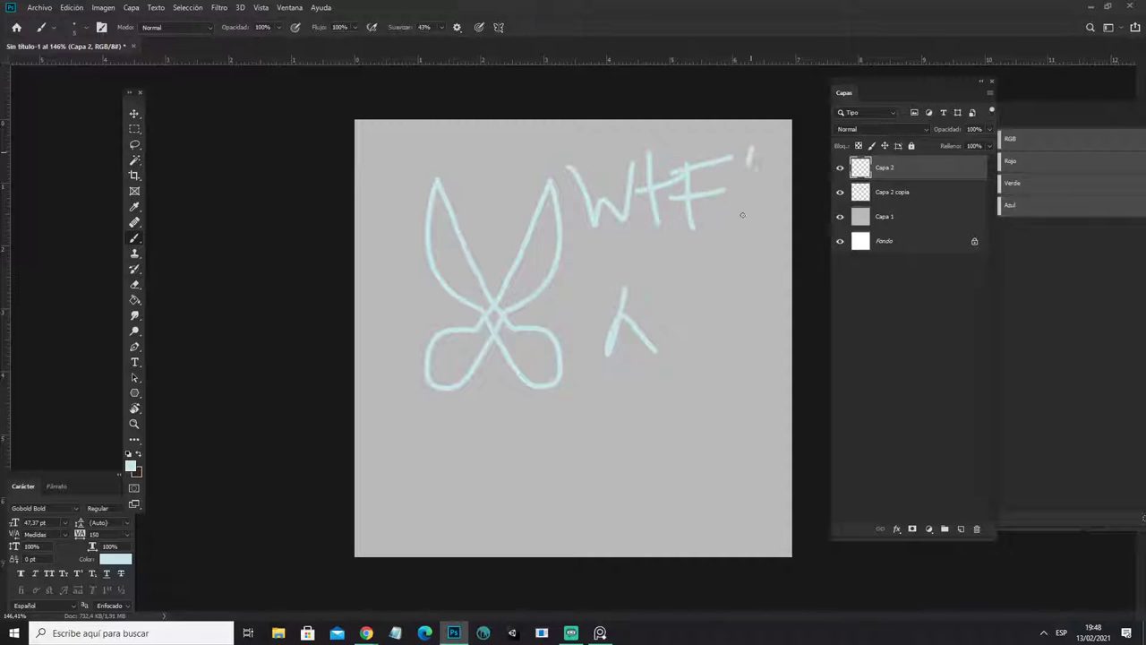
left_click_drag(750, 154, 741, 241)
left_click_drag(736, 259, 761, 283)
Step: Undo the stray mark and delete the scribbled Capa 2 layer
left_click(135, 285)
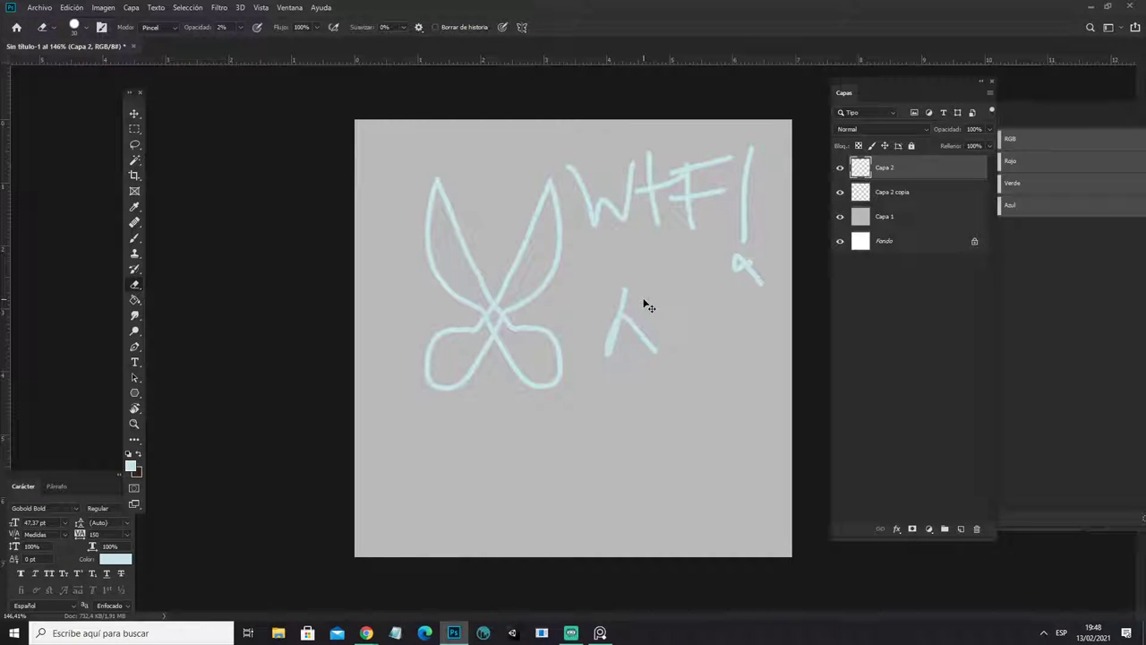
key("ctrl+z")
key("ctrl+z")
key("ctrl+z")
key("ctrl+z")
key("ctrl+z")
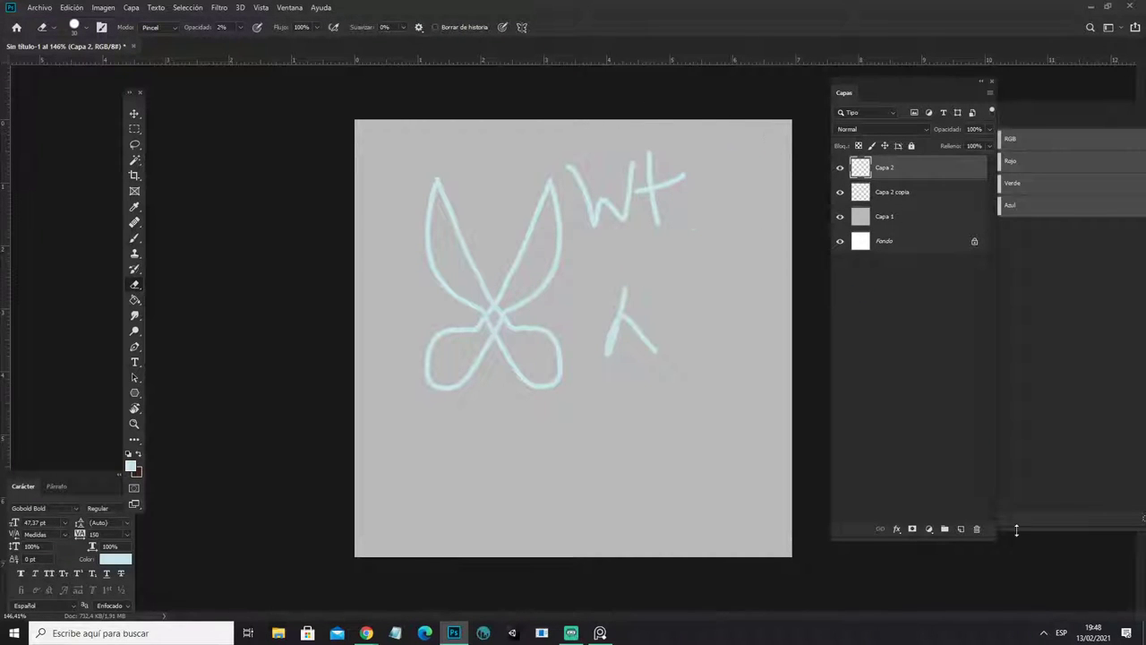
left_click(976, 529)
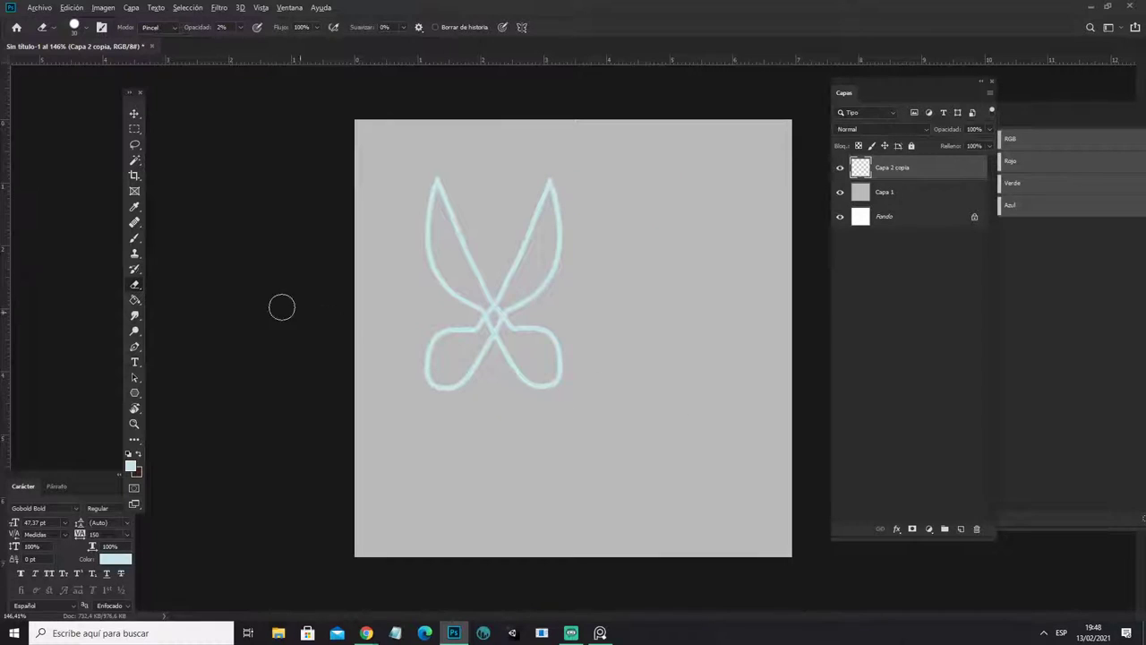
Step: Paint over the blades' crossing point in the canvas grey
left_click(134, 237)
left_click(498, 283, "alt")
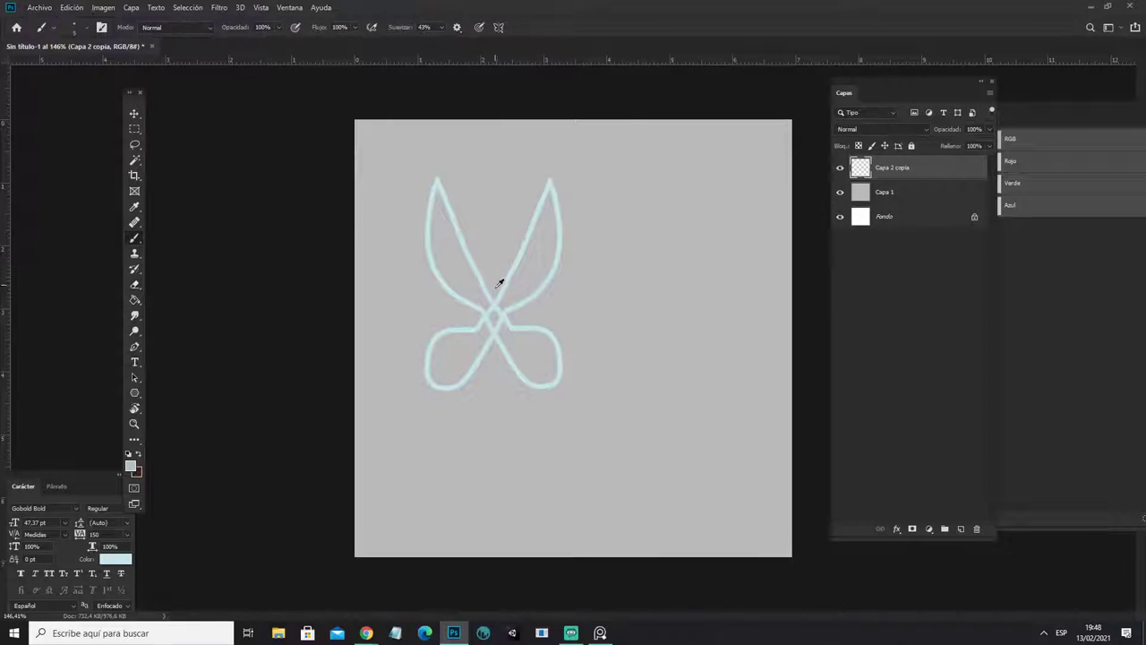
right_click_drag(486, 315, 489, 315, "alt")
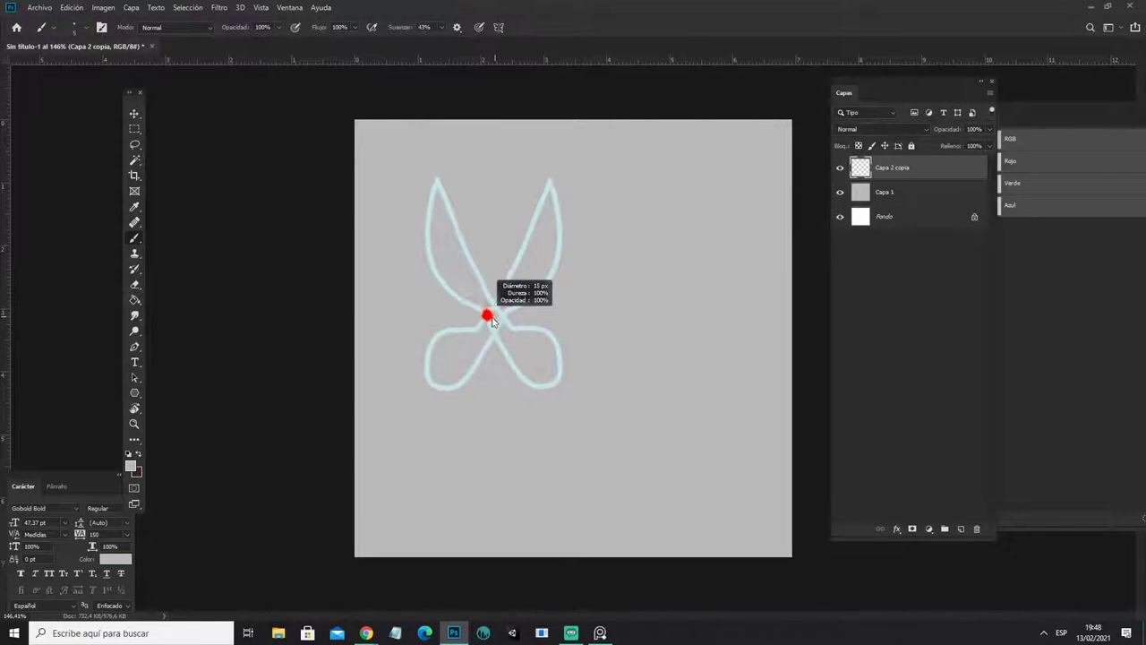
mouse_move(497, 308)
left_mouse_down()
mouse_move(487, 324)
mouse_move(504, 299)
left_mouse_up()
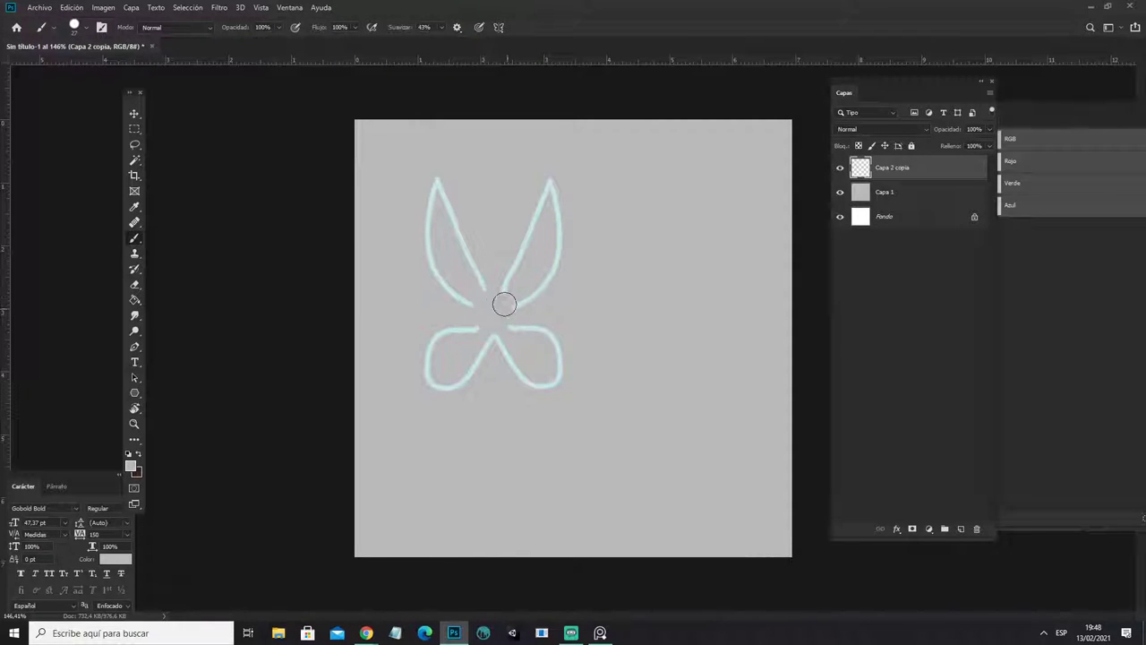
Step: Sample the cyan and paint a handle-loop spot and a round pivot cap
left_click(441, 275, "alt")
right_click_drag(434, 292, 413, 303, "alt")
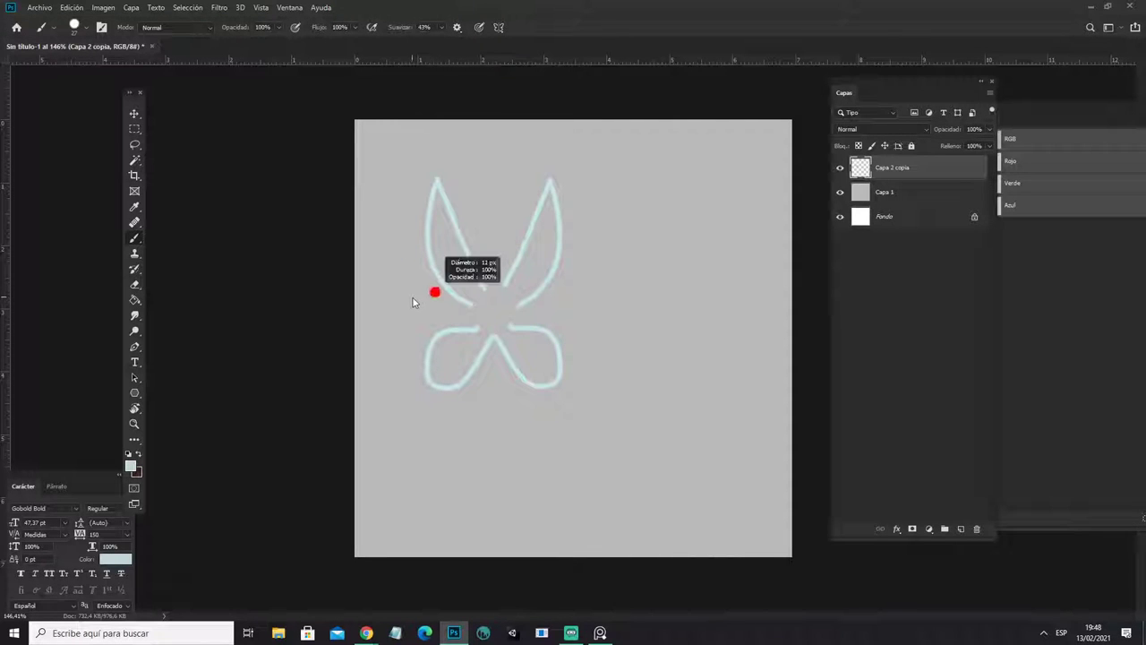
left_click_drag(446, 356, 532, 363)
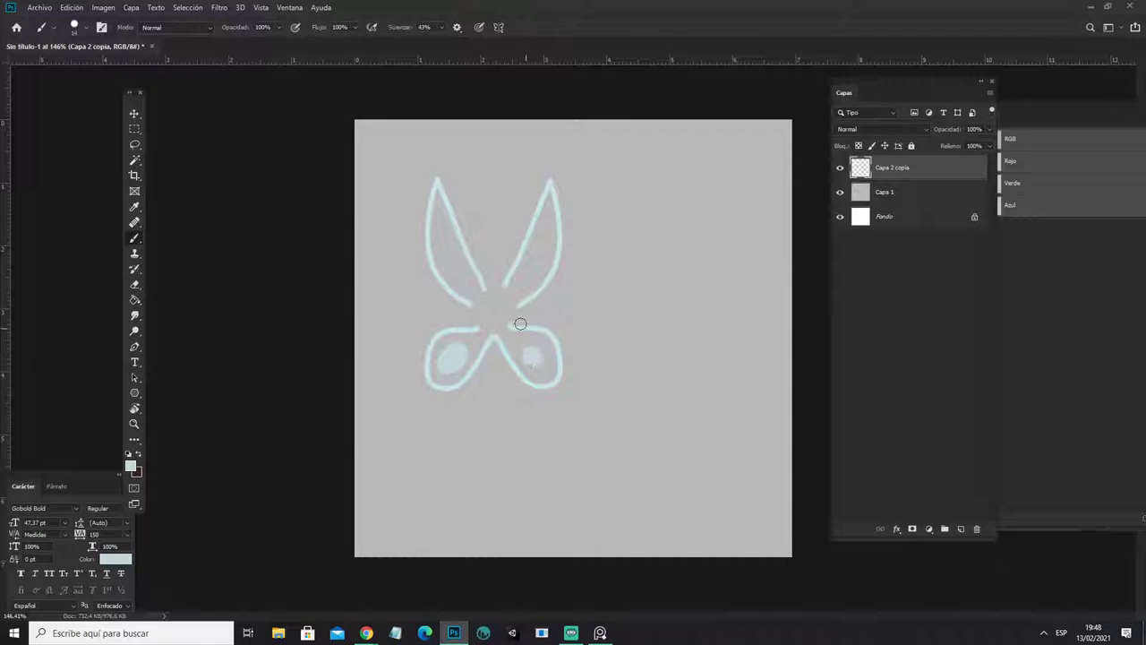
left_click_drag(487, 307, 495, 312)
Step: Draw thin detail lines inside both blades and shift the scissors right and down
right_click_drag(504, 294, 488, 302, "alt")
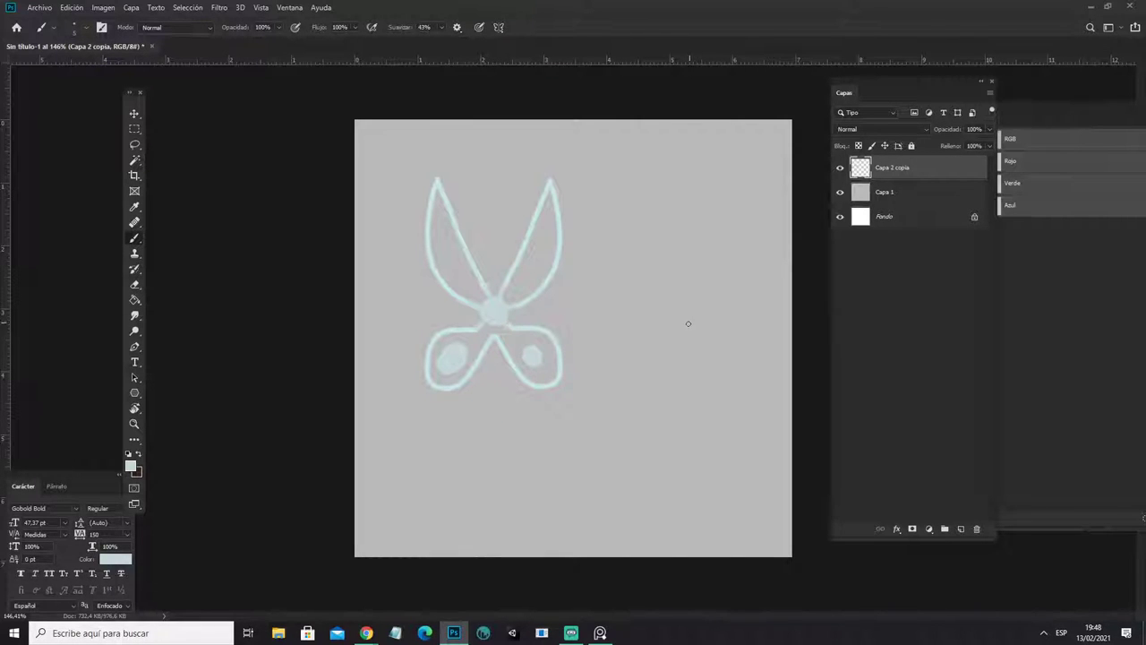
left_click_drag(431, 196, 457, 280)
left_click_drag(437, 190, 455, 264)
left_click_drag(500, 298, 548, 198)
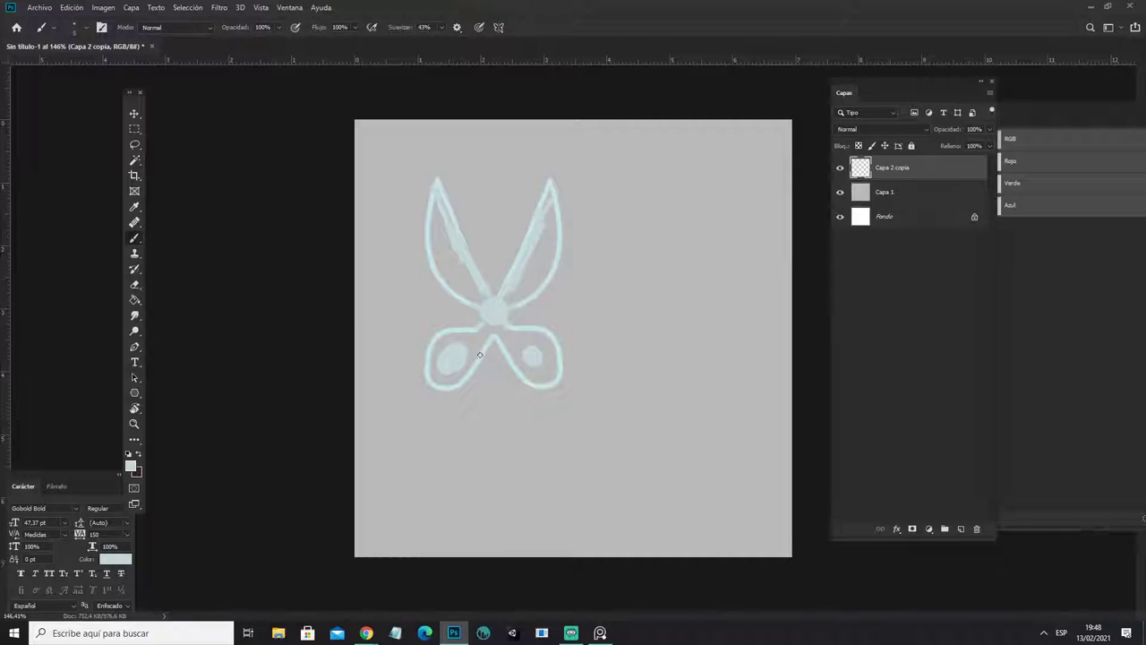
left_click_drag(507, 341, 576, 374, "ctrl")
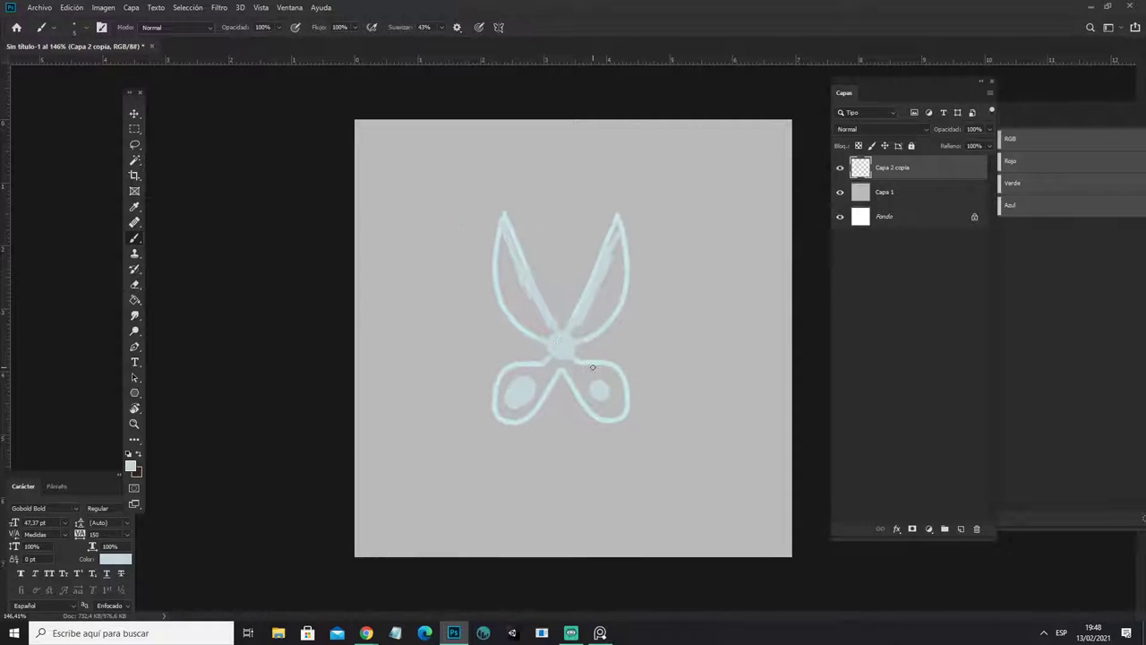
Step: Save a PNG copy of the drawing in the ML folder as scisors.png
key("ctrl+alt+s")
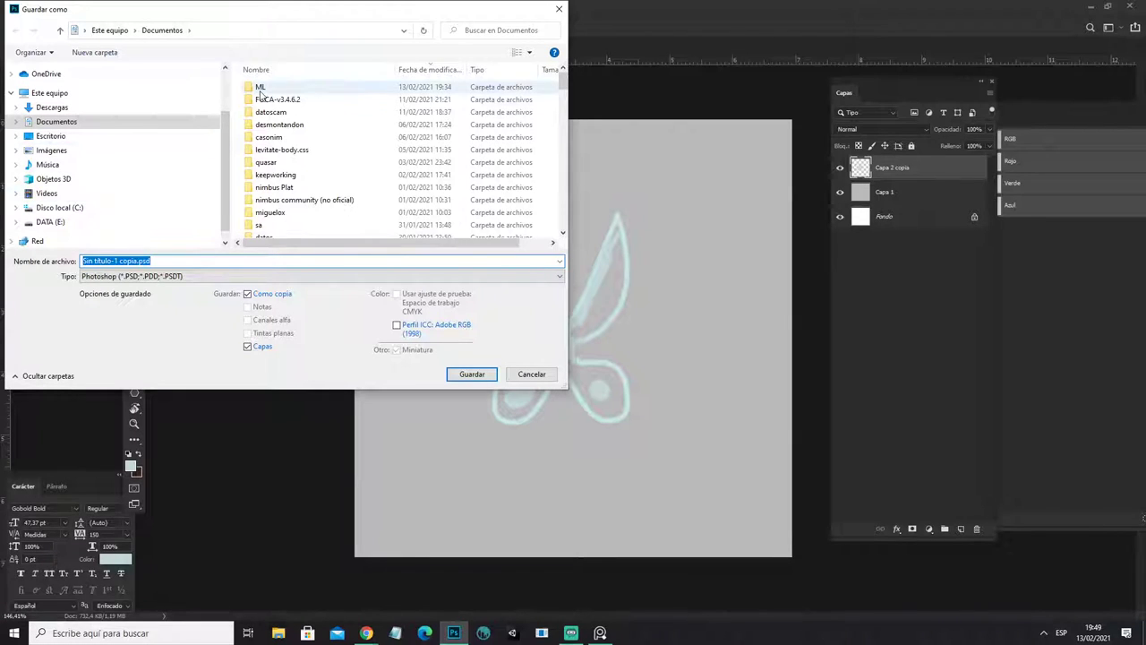
double_click(262, 87)
left_click(147, 276)
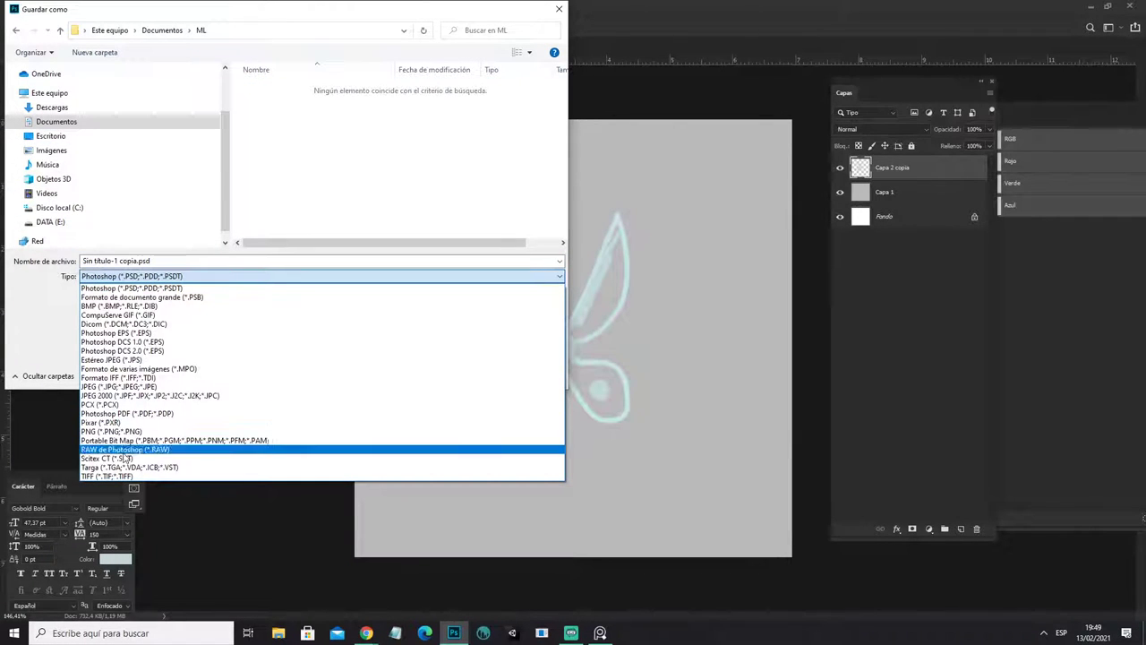
left_click(148, 431)
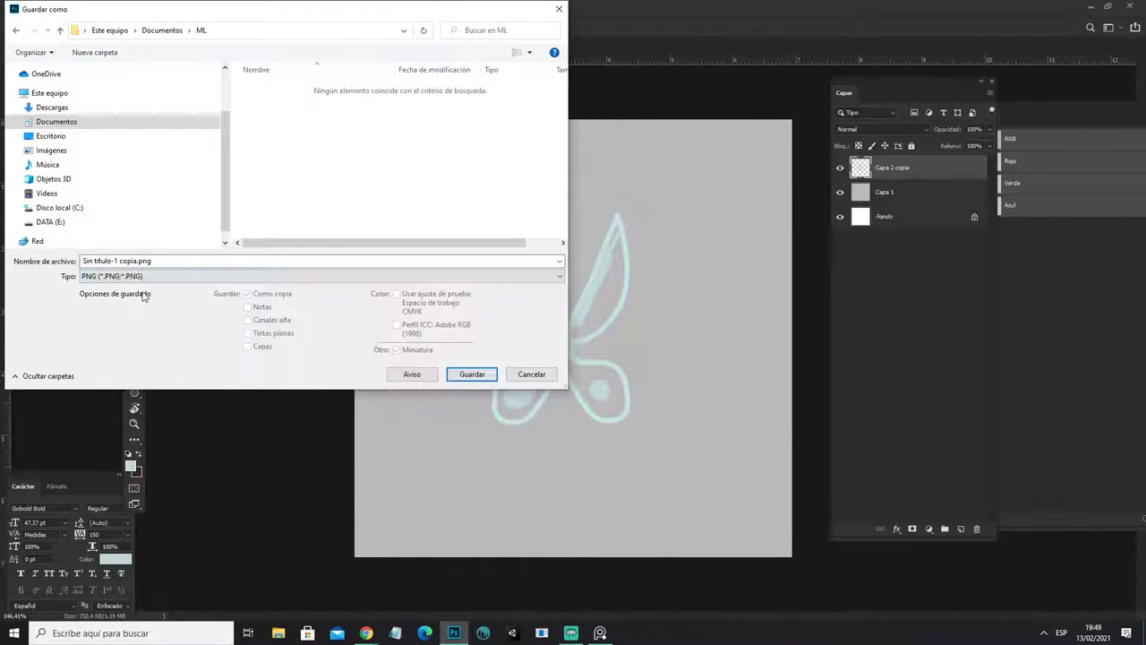
left_click(149, 260)
left_click_drag(138, 260, 83, 260)
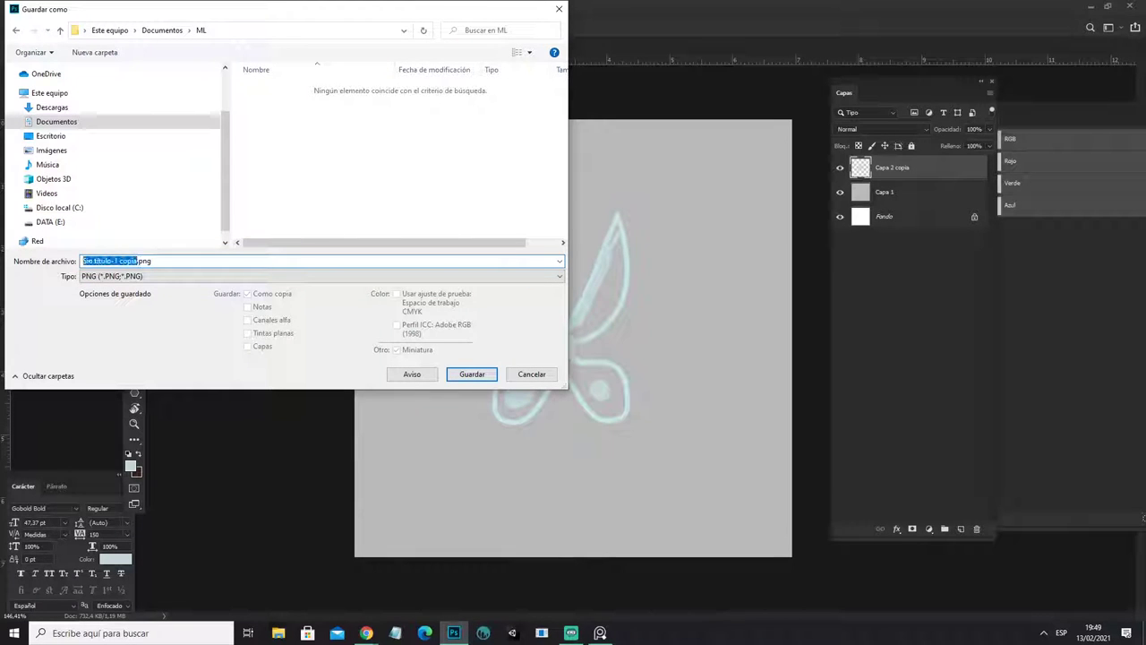
type("sc")
type("rs")
key("Return")
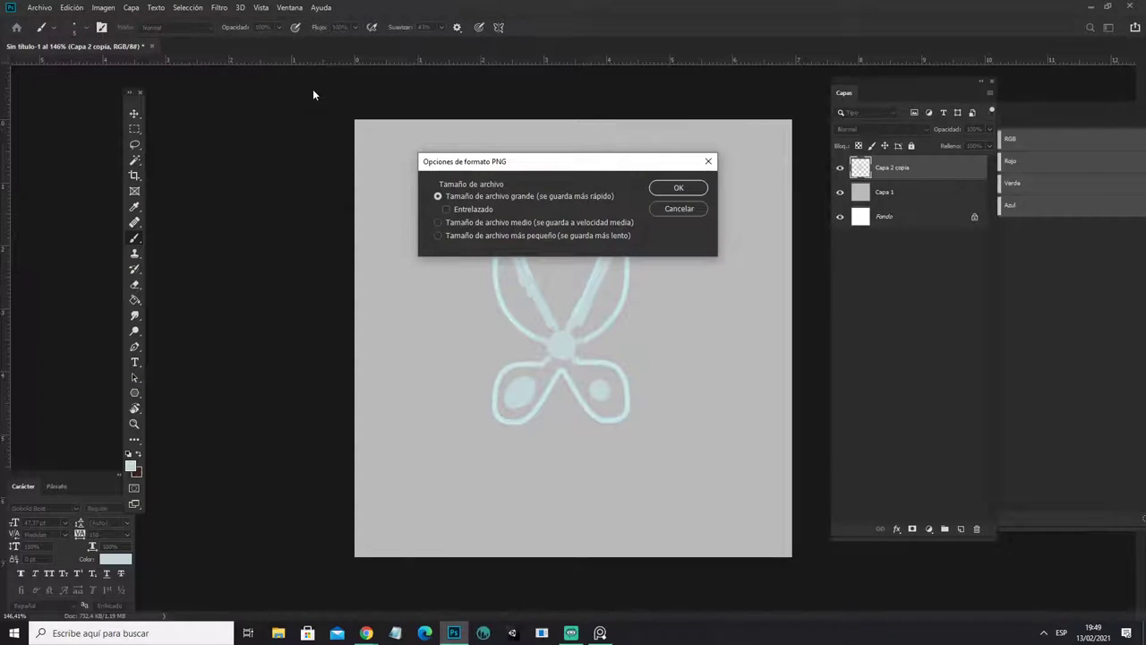
key("Return")
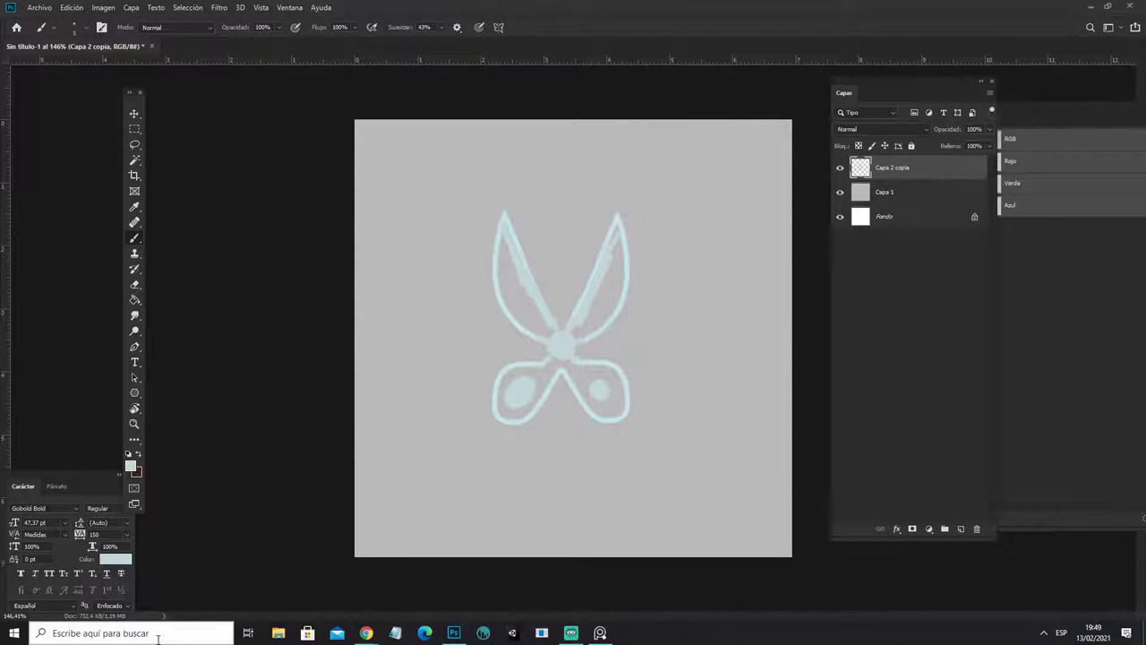
left_click(135, 633)
Step: Launch Autodesk Maya 2018 via the 'may' search and bring its window forward
type("may")
key("Return")
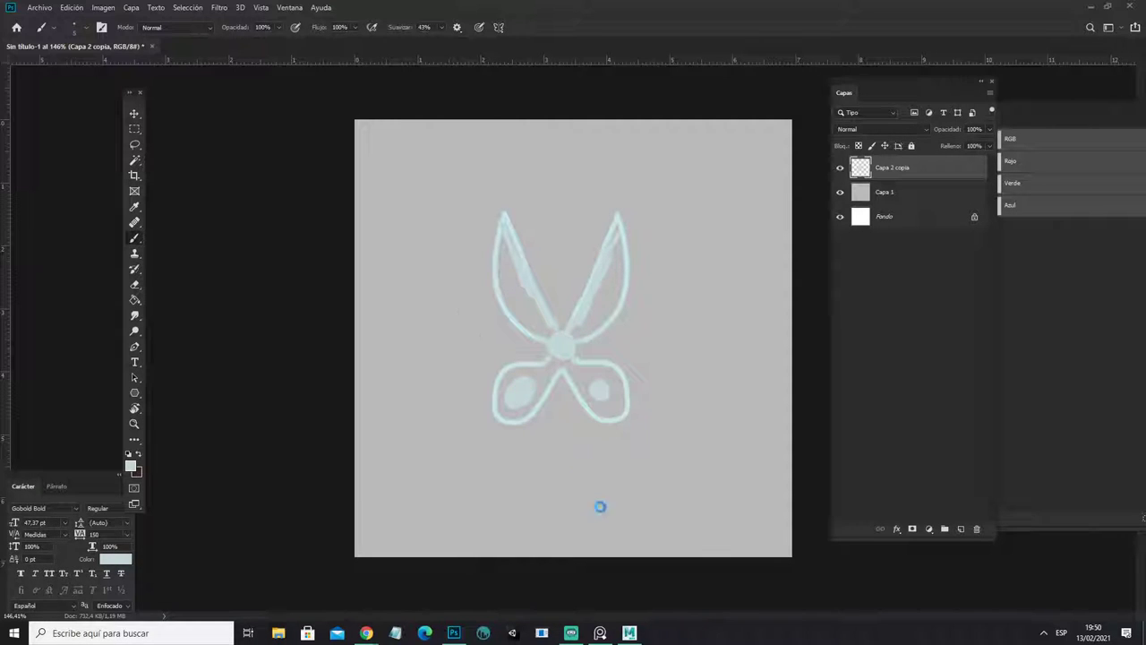
left_click(629, 633)
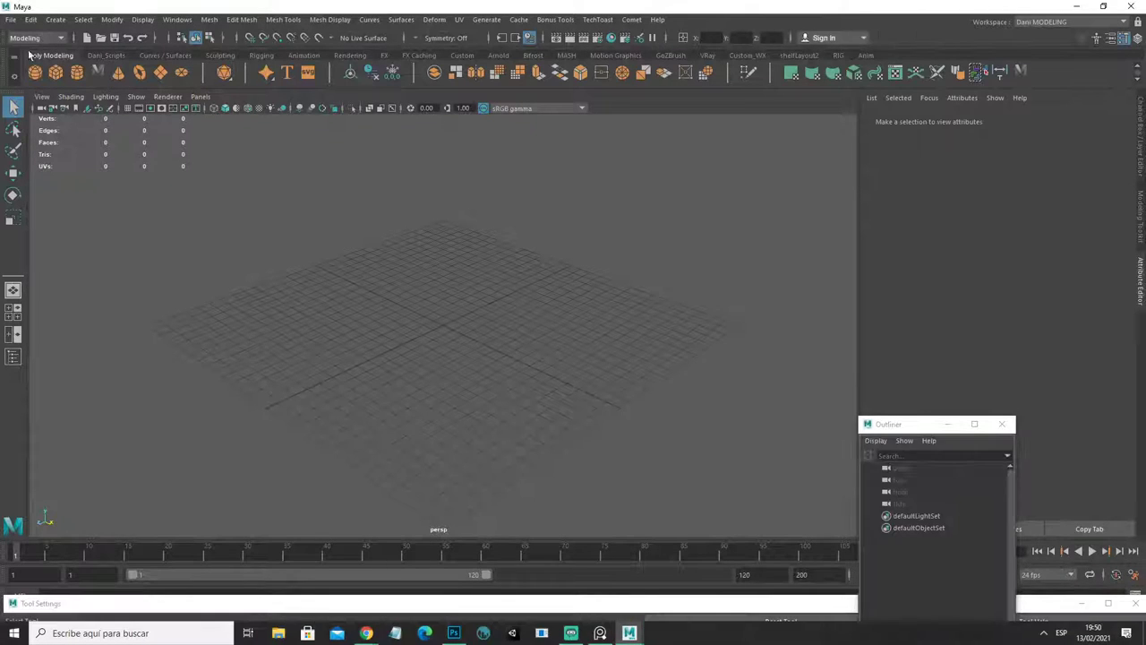
Step: Move the Outliner higher and reopen ML1.mb from Recent Files without saving
mouse_move(889, 422)
left_mouse_down()
mouse_move(879, 202)
mouse_move(865, 203)
left_mouse_up()
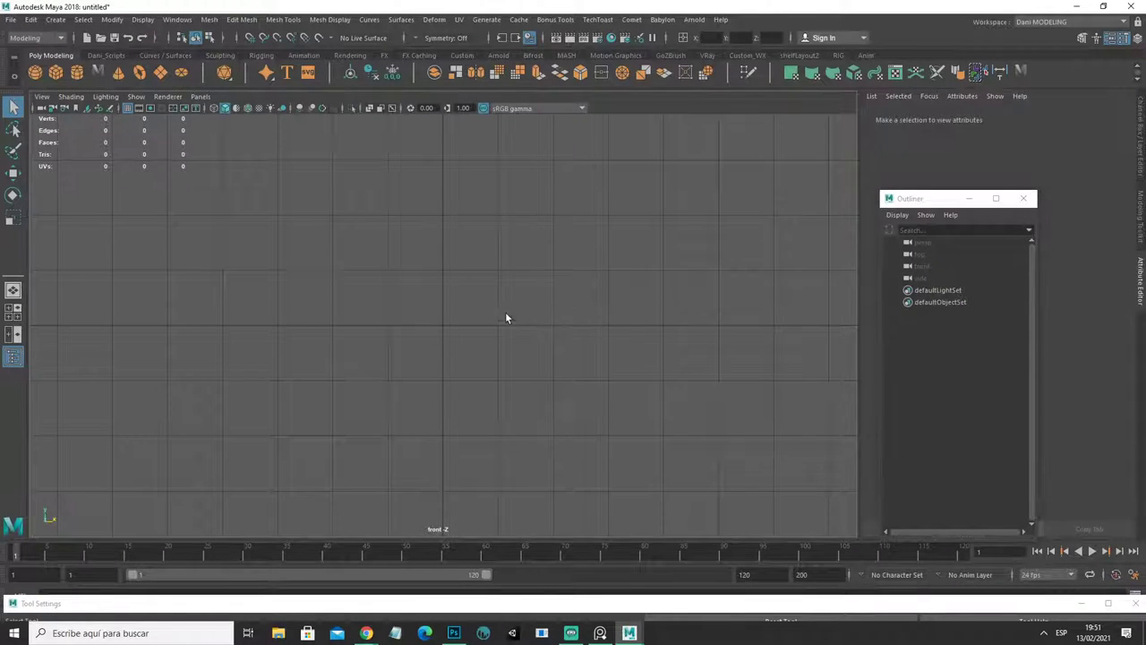
key("space")
left_click(458, 304)
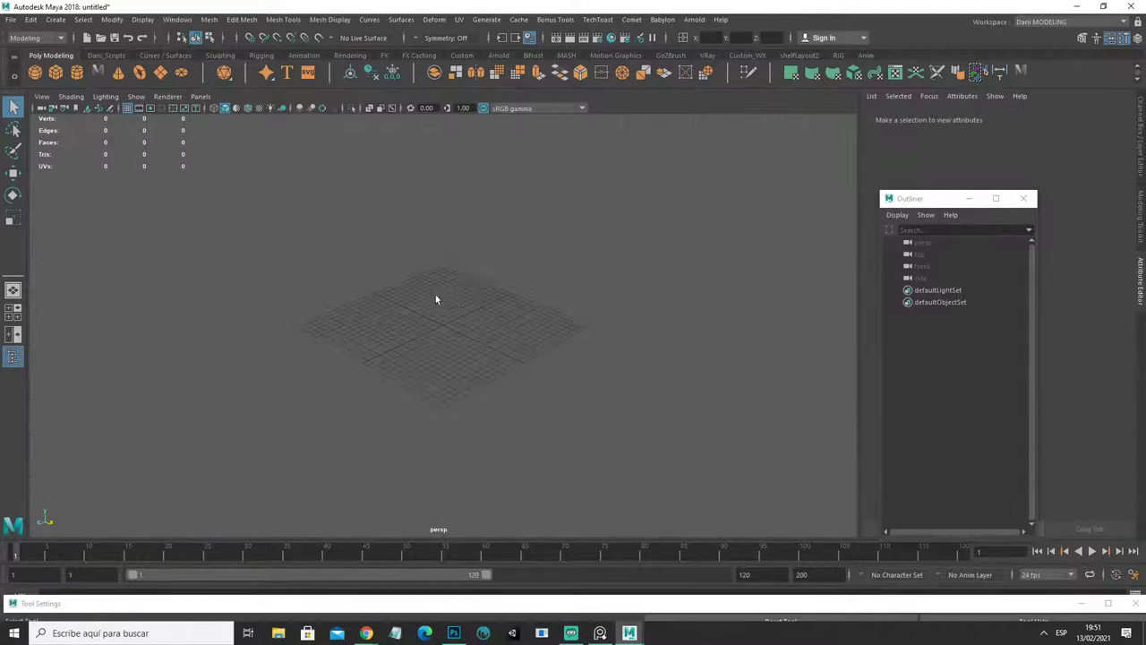
left_click(10, 19)
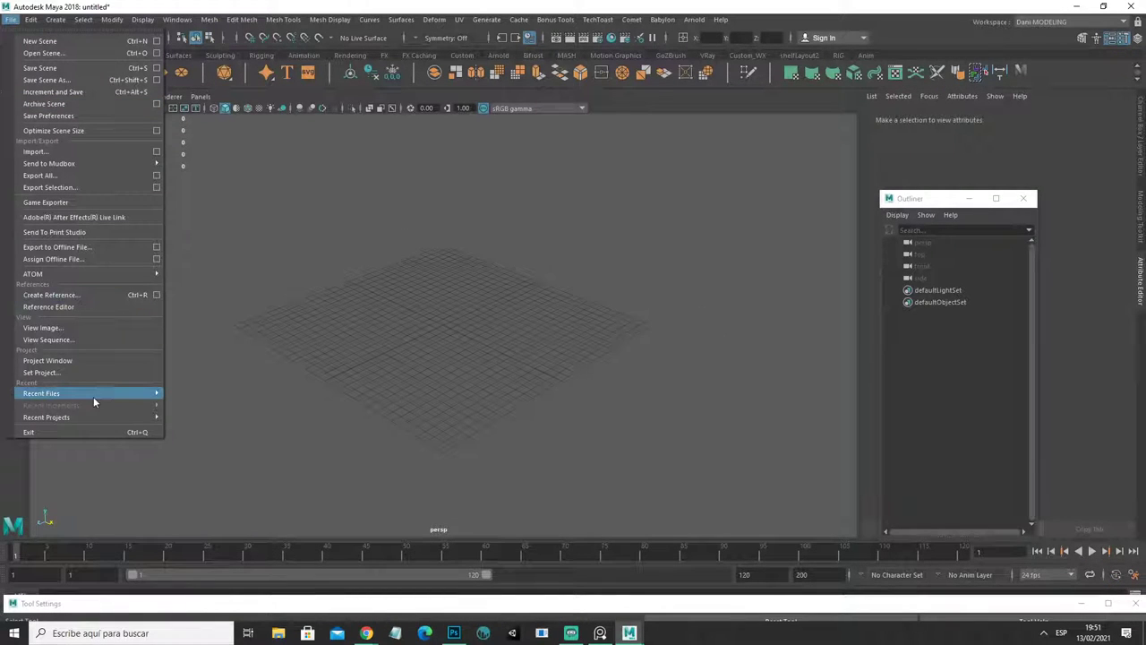
mouse_move(42, 393)
left_click(255, 400)
left_click(573, 318)
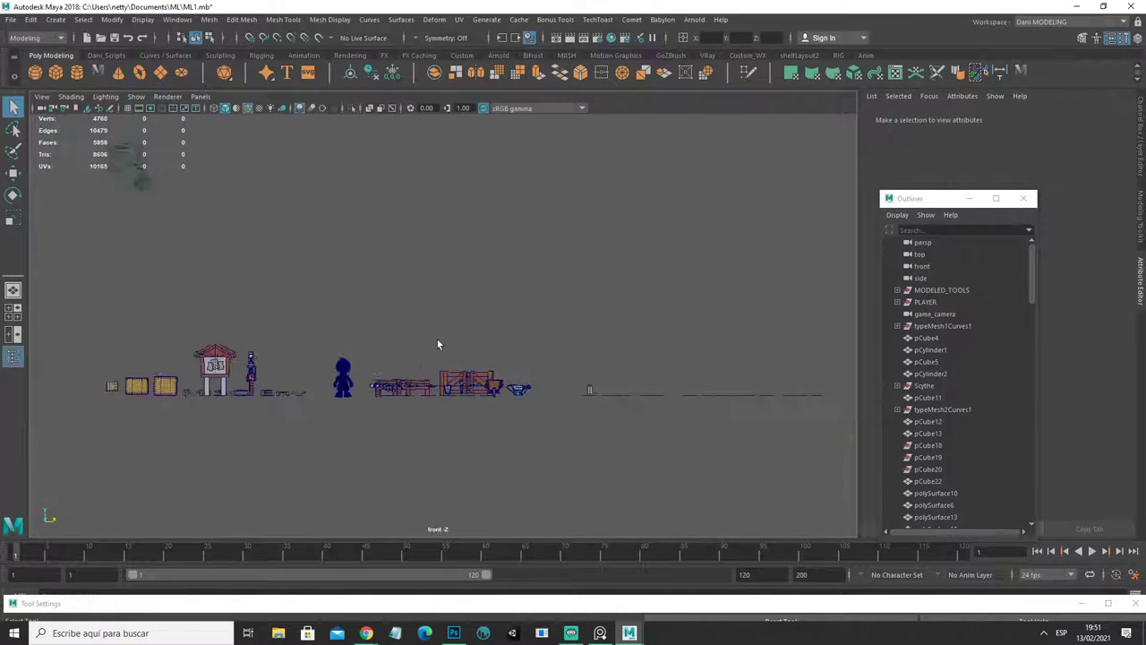
Step: Survey the model lineup in the four views and perspective, ending on a full front view
left_click_drag(445, 327, 428, 408, "alt")
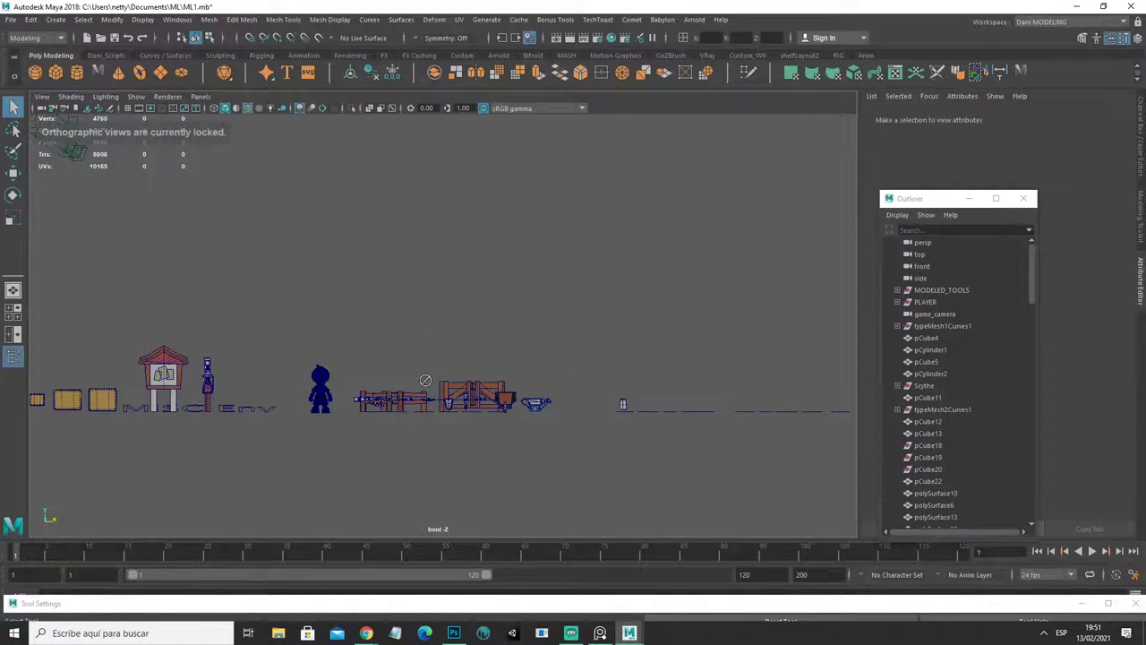
key("space")
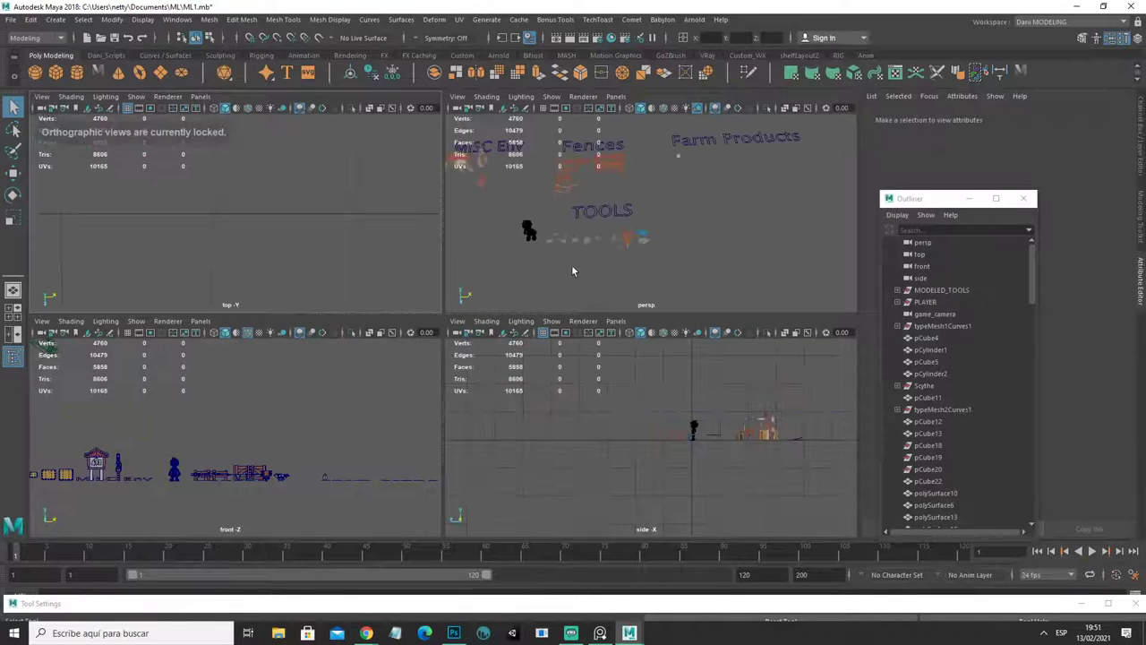
scroll(577, 253, "up", 3)
key("space")
scroll(573, 313, "down", 3)
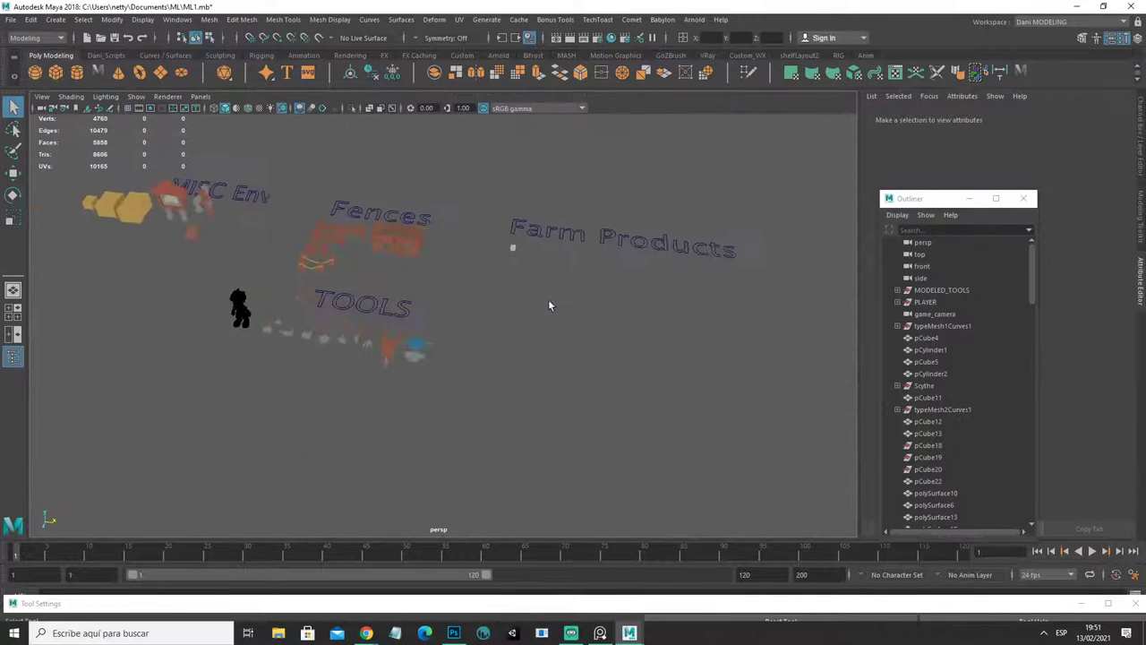
middle_click_drag(550, 304, 538, 353, "alt")
mouse_move(483, 360)
left_mouse_down("alt")
mouse_move(596, 356)
mouse_move(402, 349)
mouse_move(463, 344)
left_mouse_up("alt")
scroll(324, 426, "down", 3)
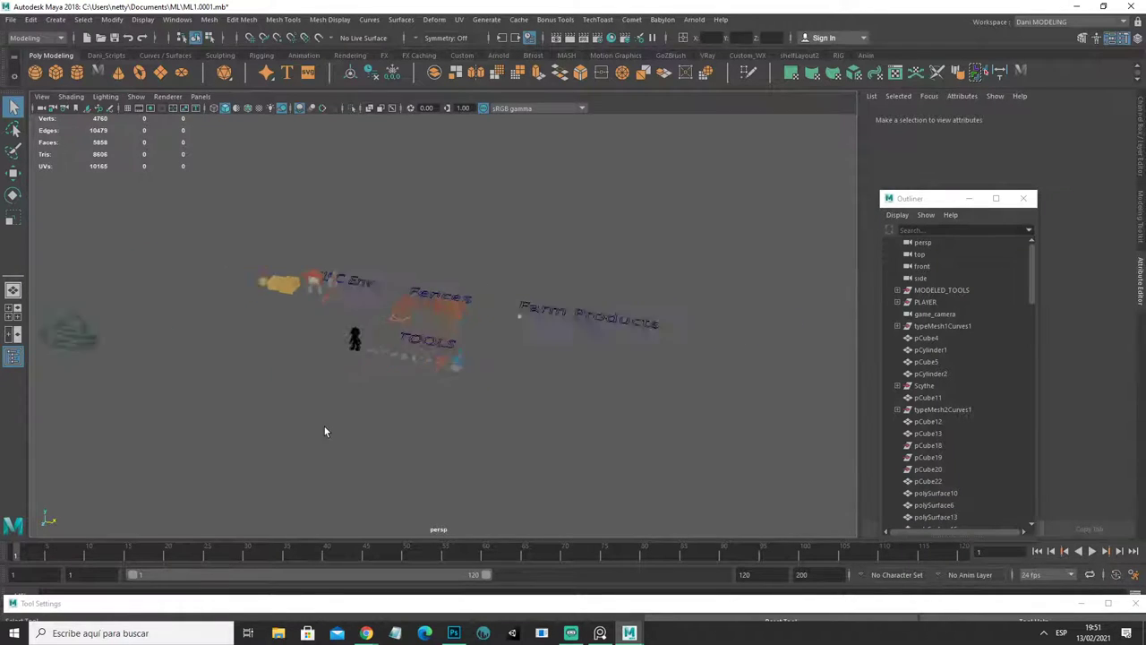
scroll(325, 416, "down", 2)
key("space")
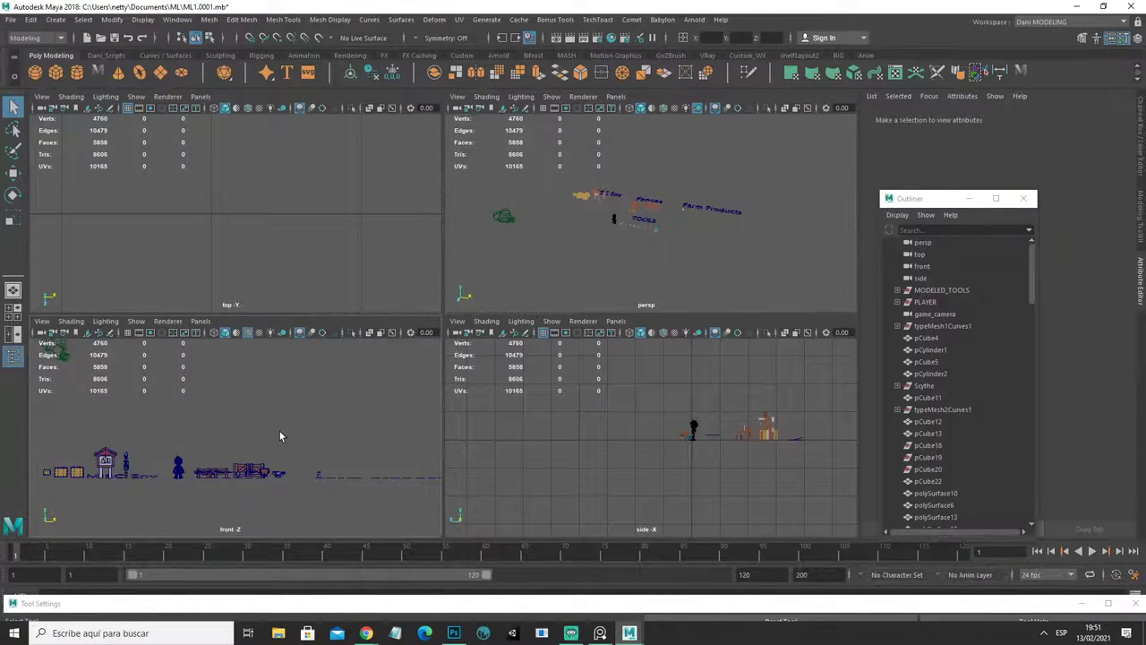
key("space")
Step: Import Documents/ML/scisors.png as an image plane in the front view
left_click(41, 96)
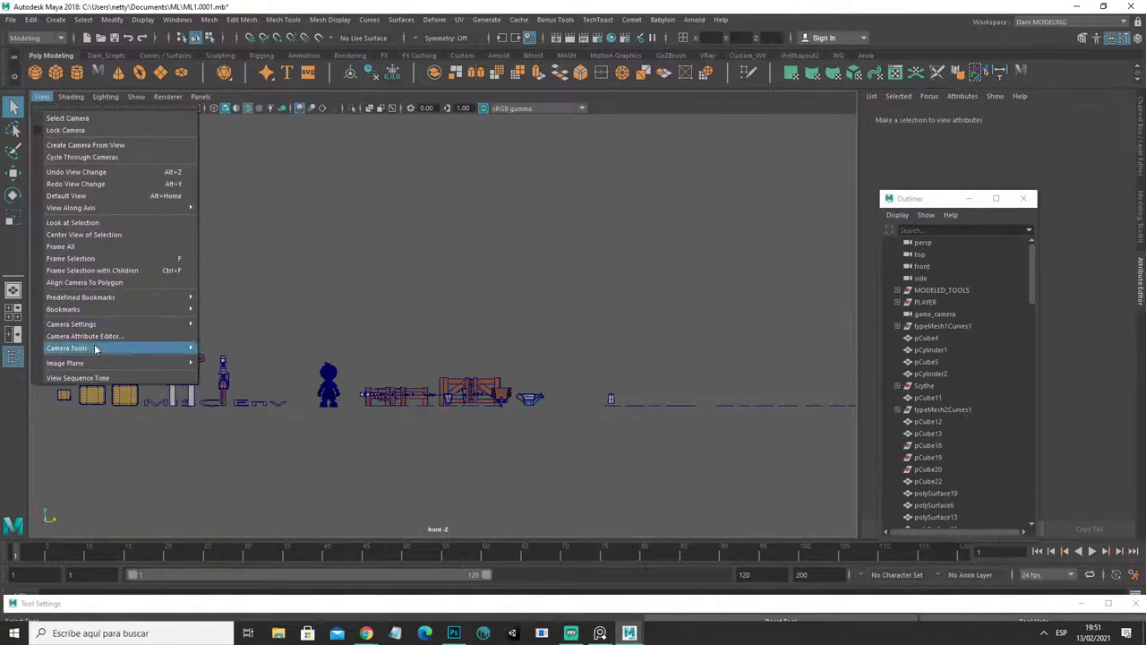
mouse_move(65, 363)
left_click(264, 373)
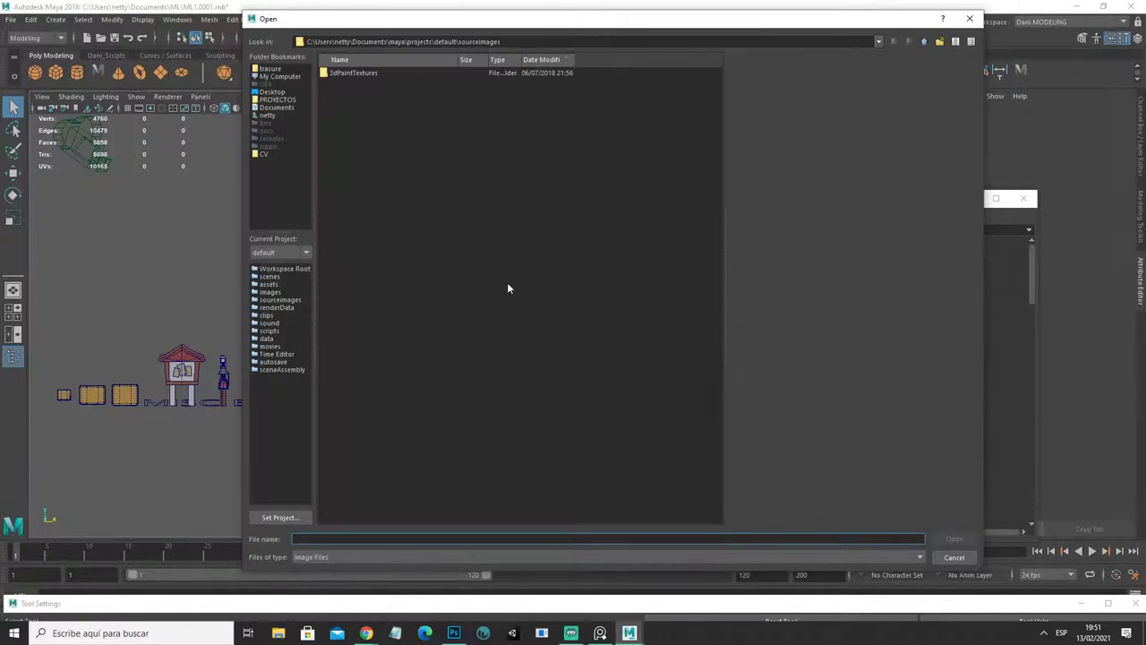
left_click(276, 106)
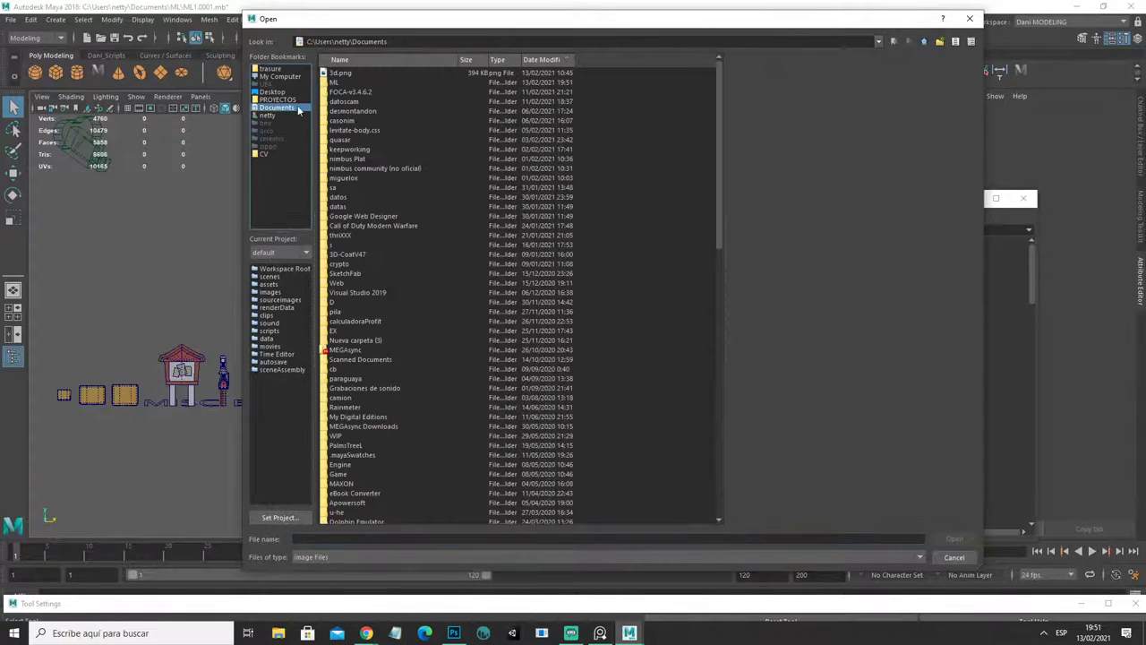
double_click(333, 83)
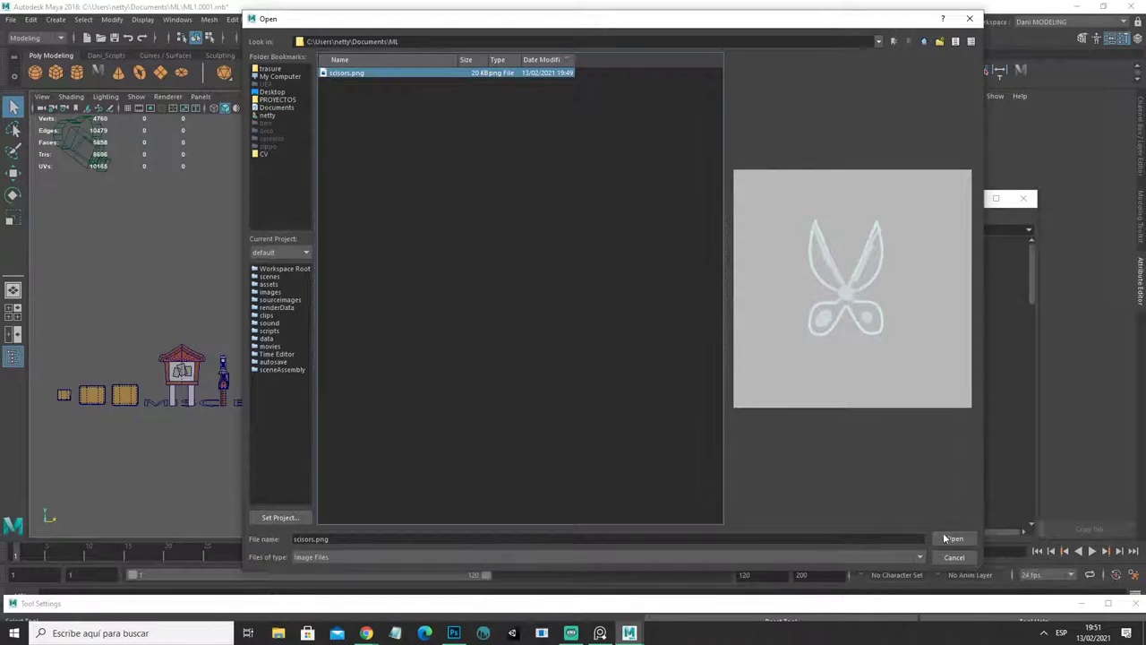
left_click(949, 538)
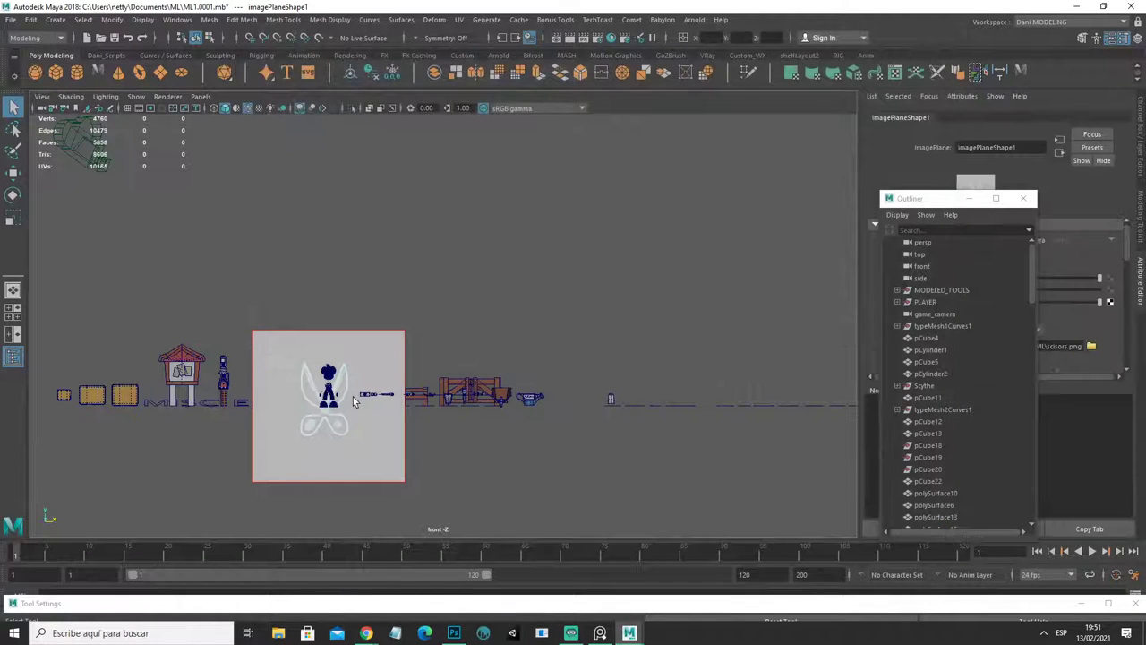
Step: Raise the scissors image plane above the model lineup and deselect it
key("w")
left_click_drag(328, 340, 328, 184)
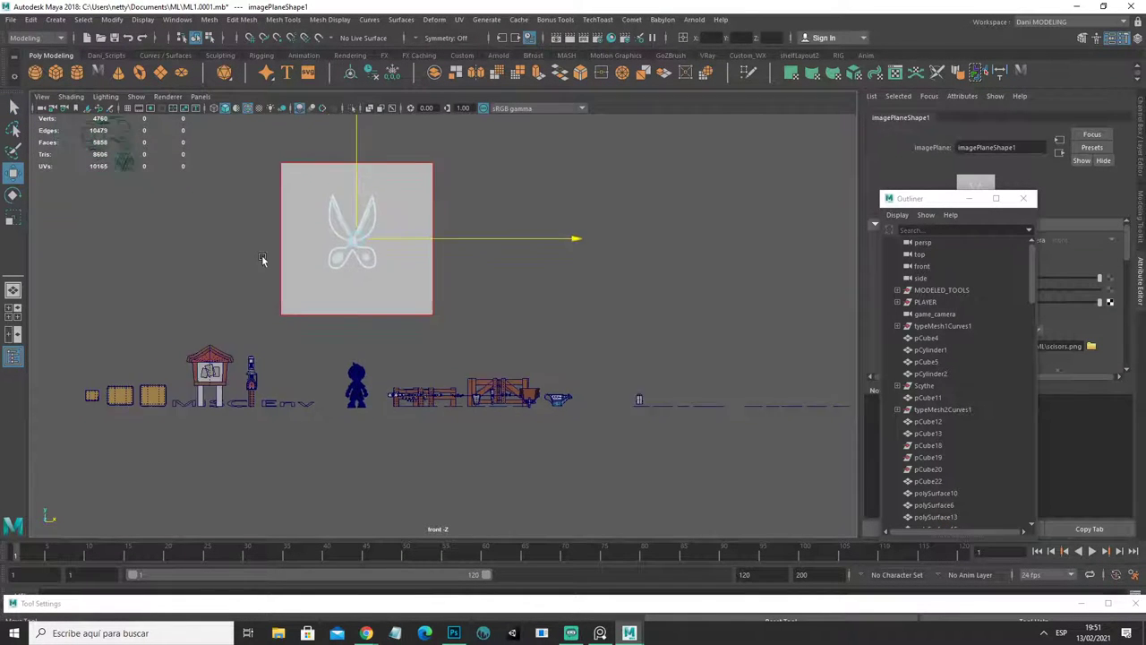
scroll(296, 251, "up", 2)
scroll(344, 246, "up", 2)
scroll(269, 304, "up", 3)
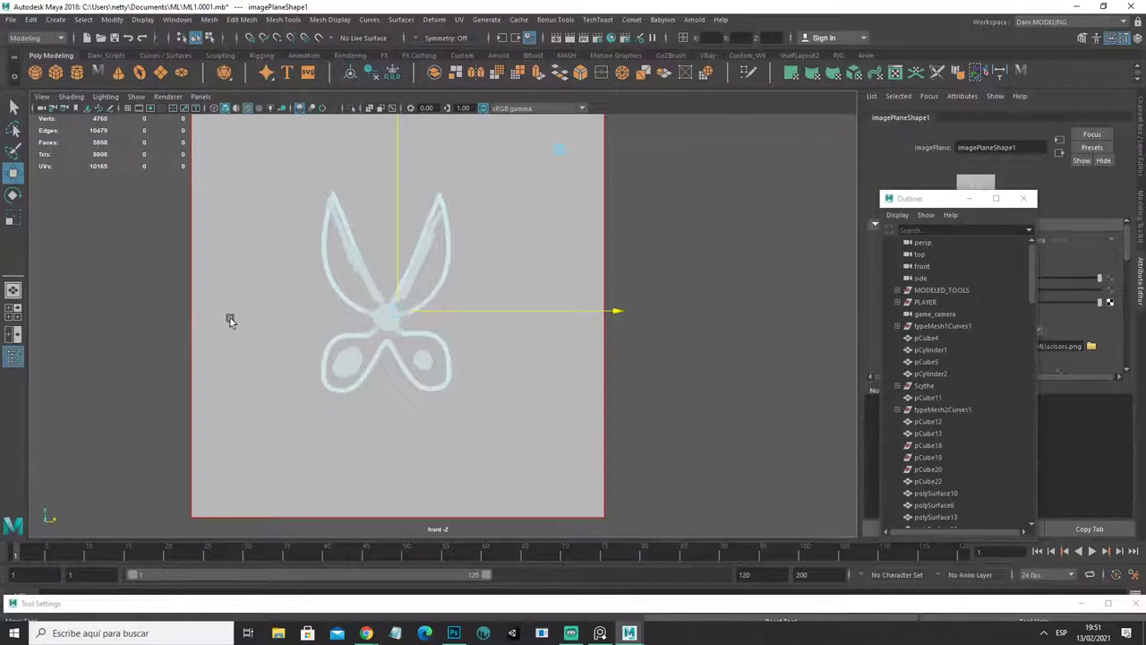
left_click(754, 368)
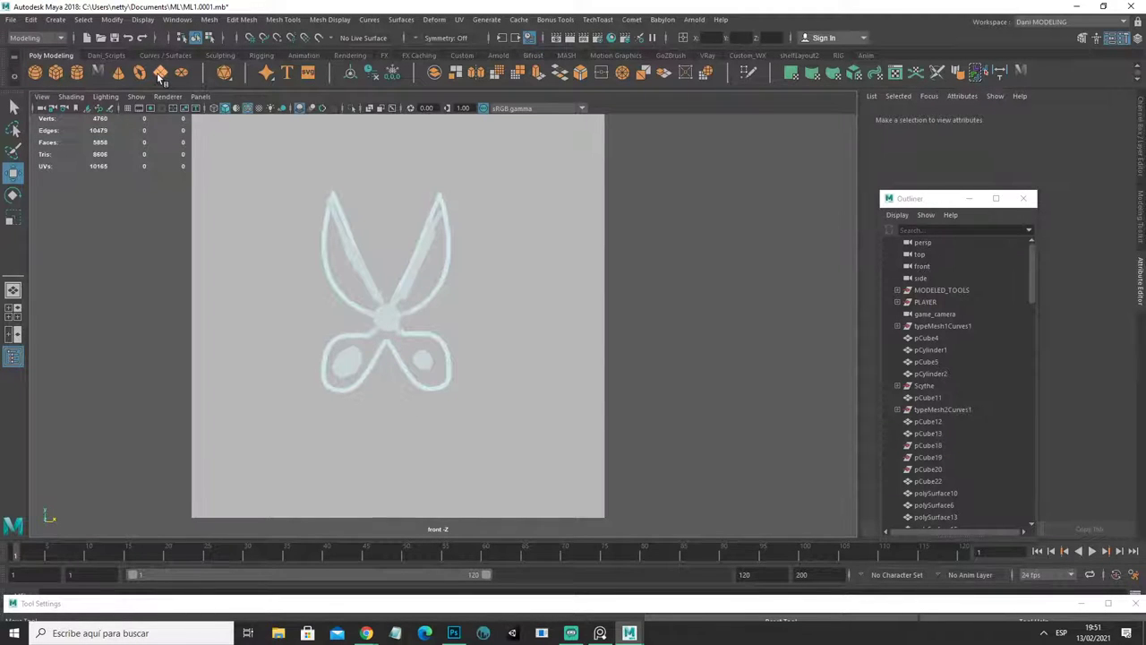
Step: Create a polygon plane over the scissors reference and switch to the four-view layout
left_click(391, 358)
scroll(394, 362, "down", 3)
scroll(425, 438, "up", 1)
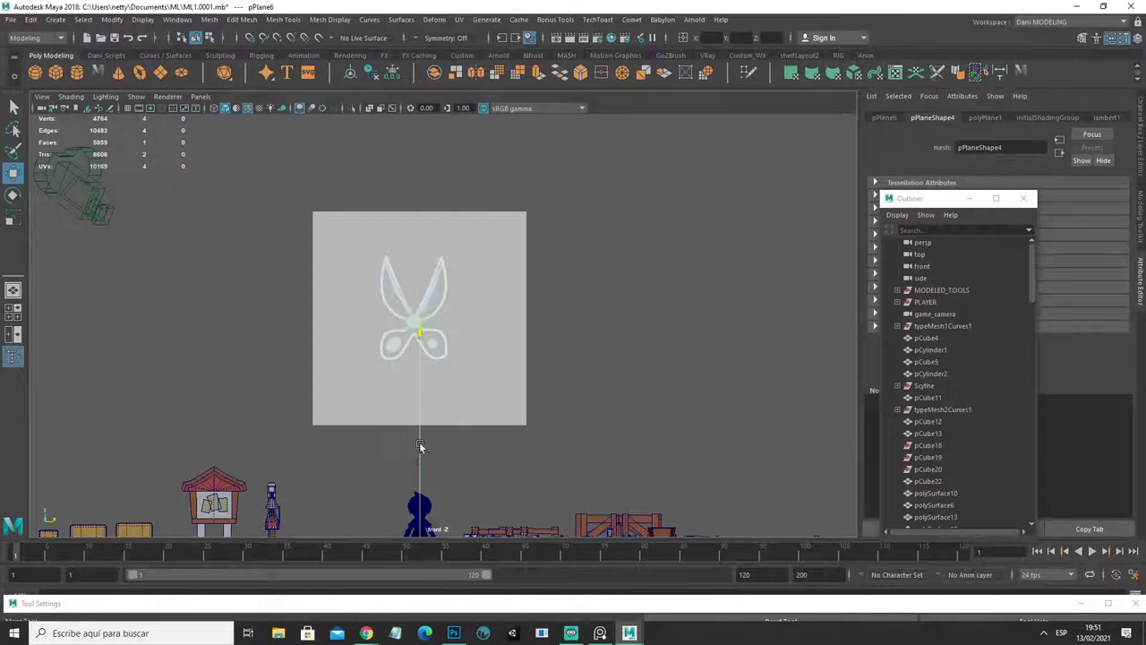
key("space")
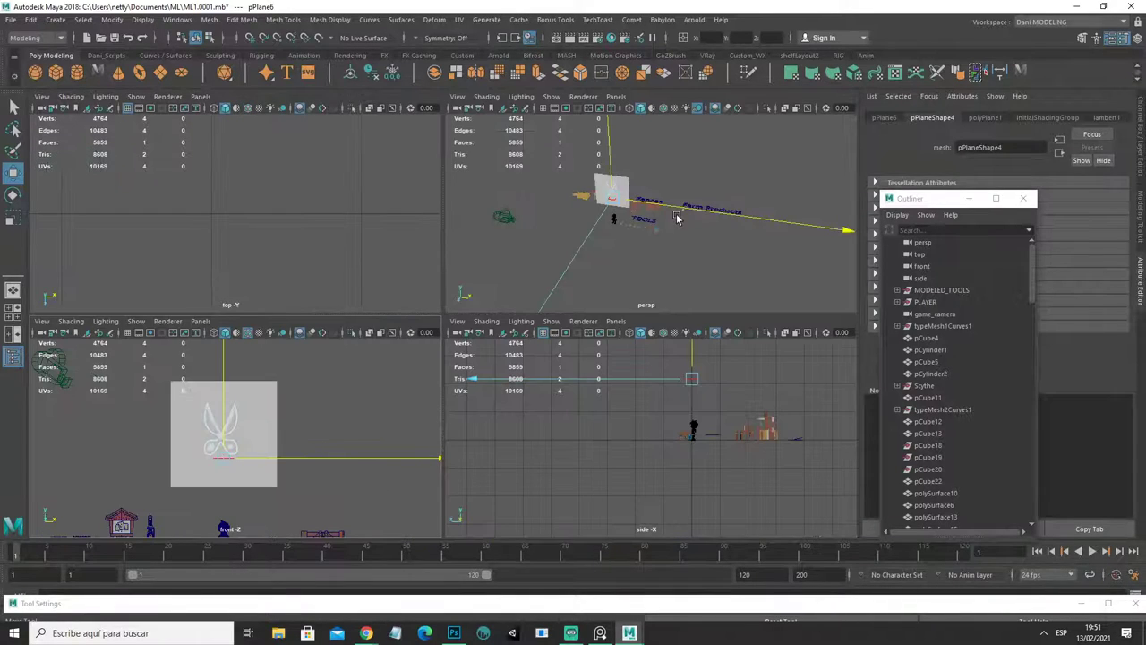
scroll(634, 234, "up", 2)
scroll(631, 237, "up", 2)
scroll(618, 241, "up", 2)
left_click(599, 251)
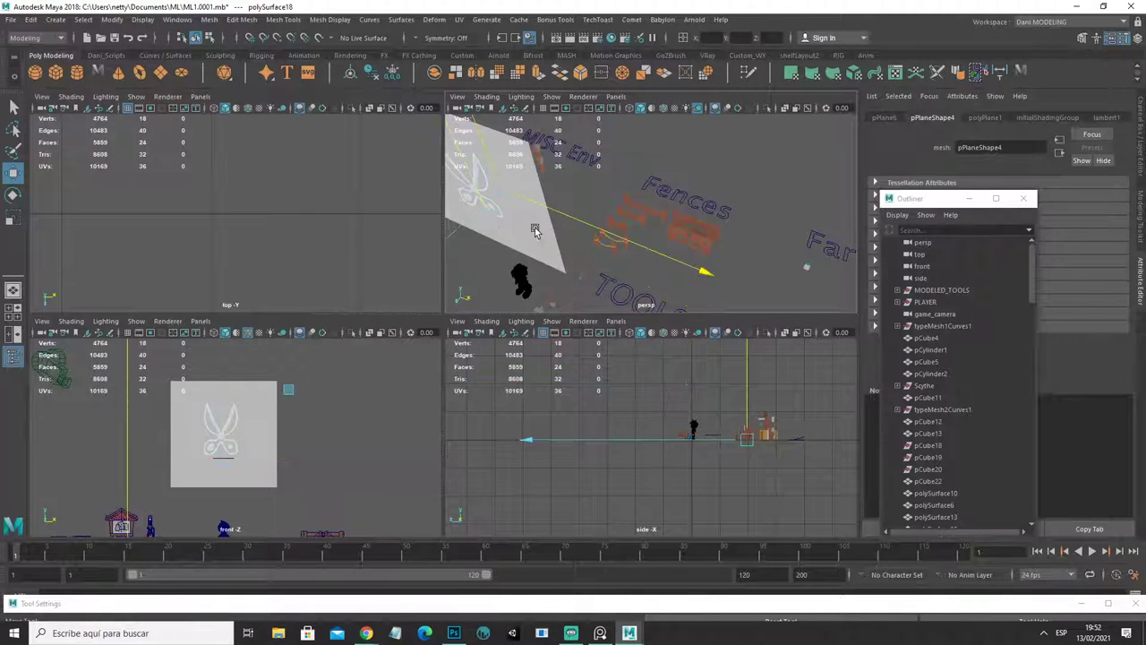
left_click_drag(473, 218, 528, 181)
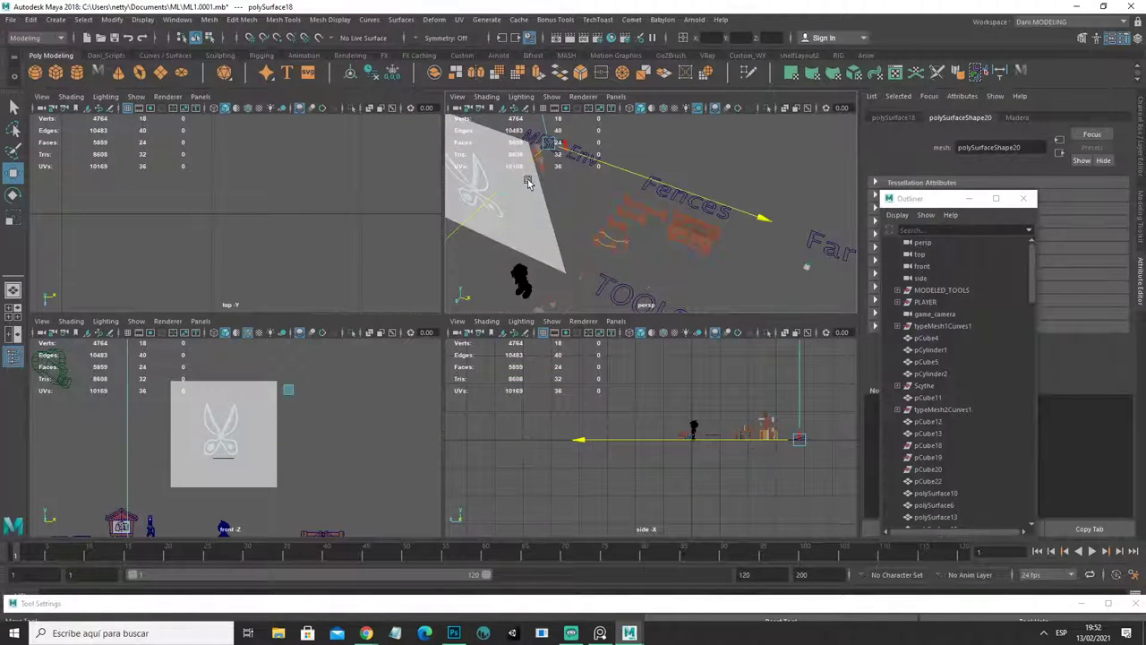
Step: Select the small plane pPlane6 and assign it the favorite metal material
left_click(511, 189)
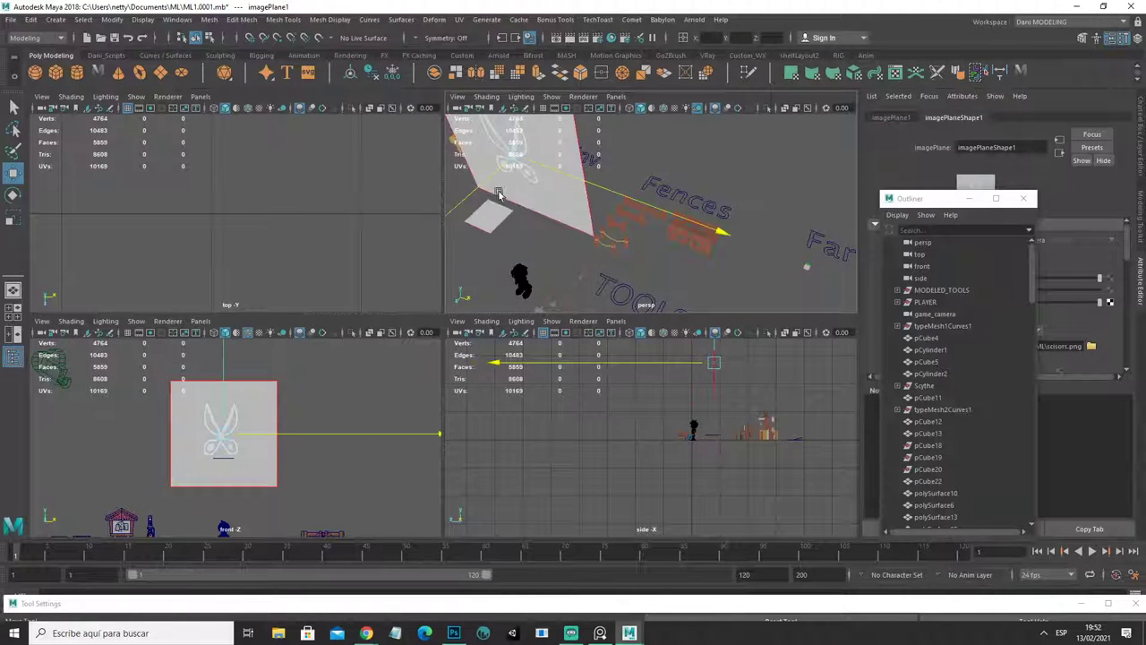
left_click(493, 222)
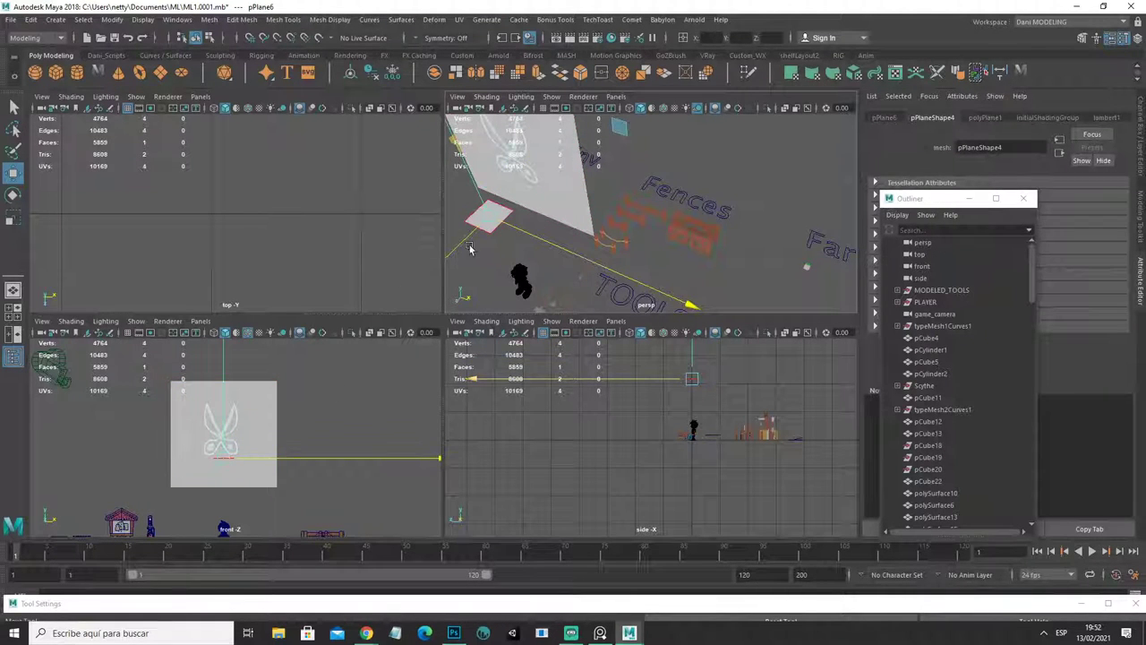
right_click(495, 217)
mouse_move(495, 519)
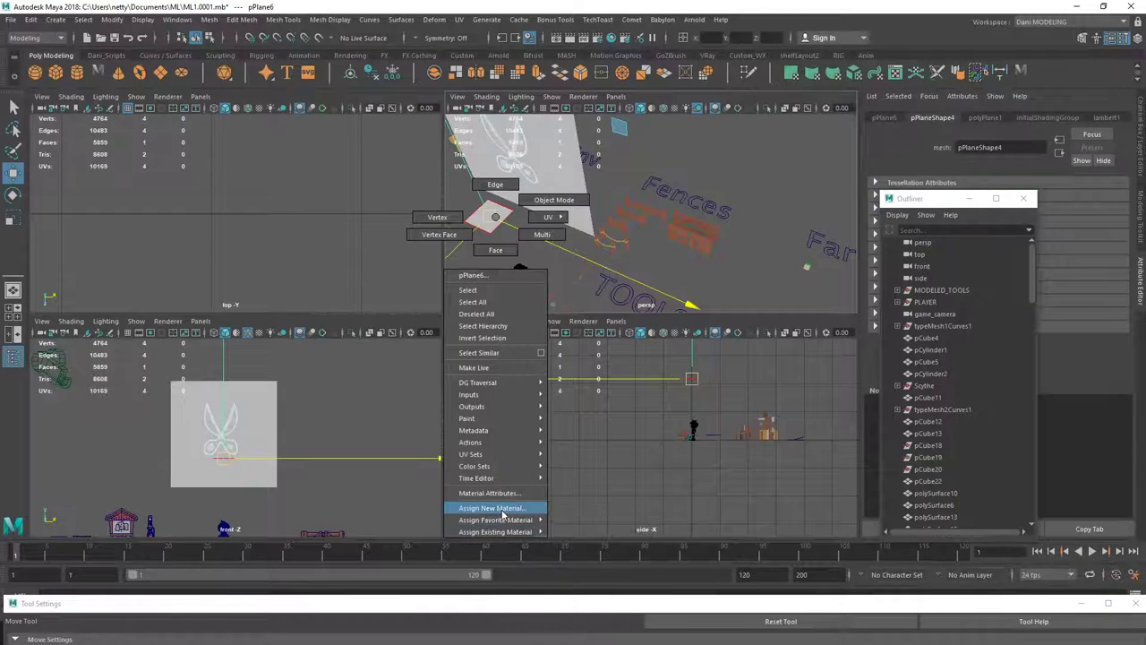
left_click(581, 444)
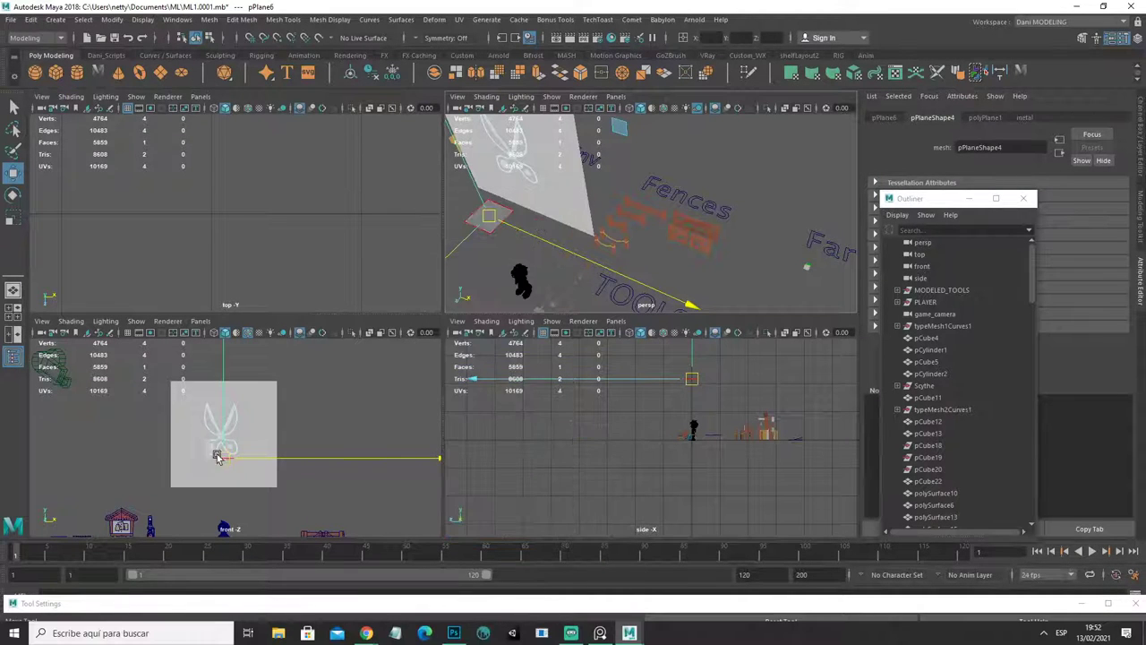
key("space")
Step: Rotate the plane to face the front view and centre it in view
key("e")
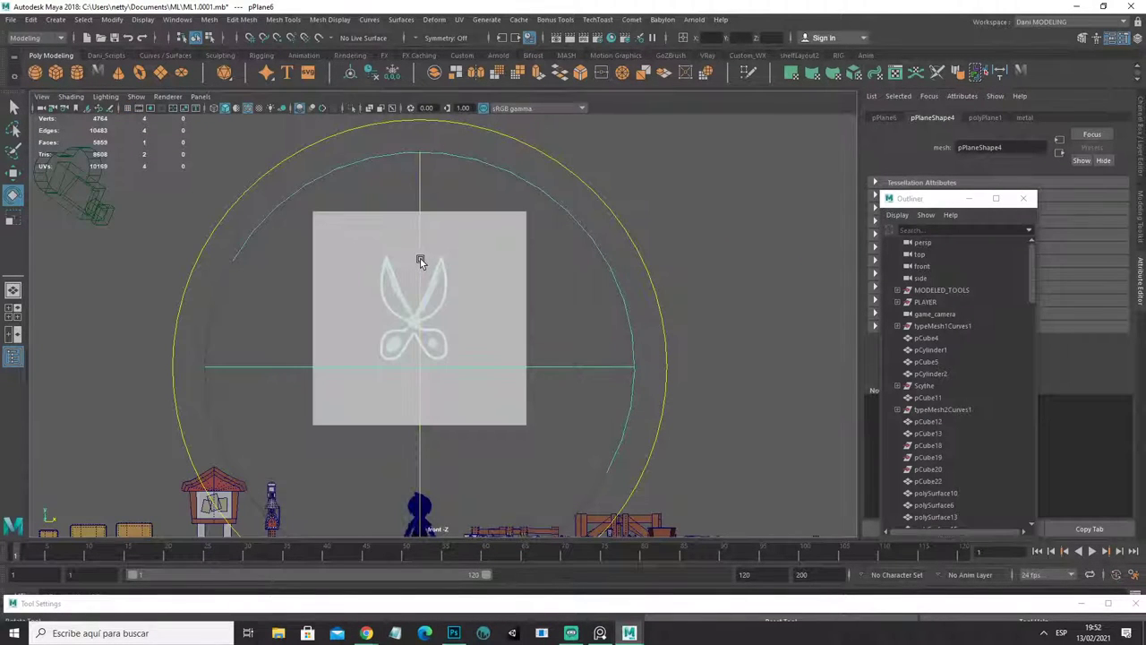
left_click_drag(418, 258, 416, 343)
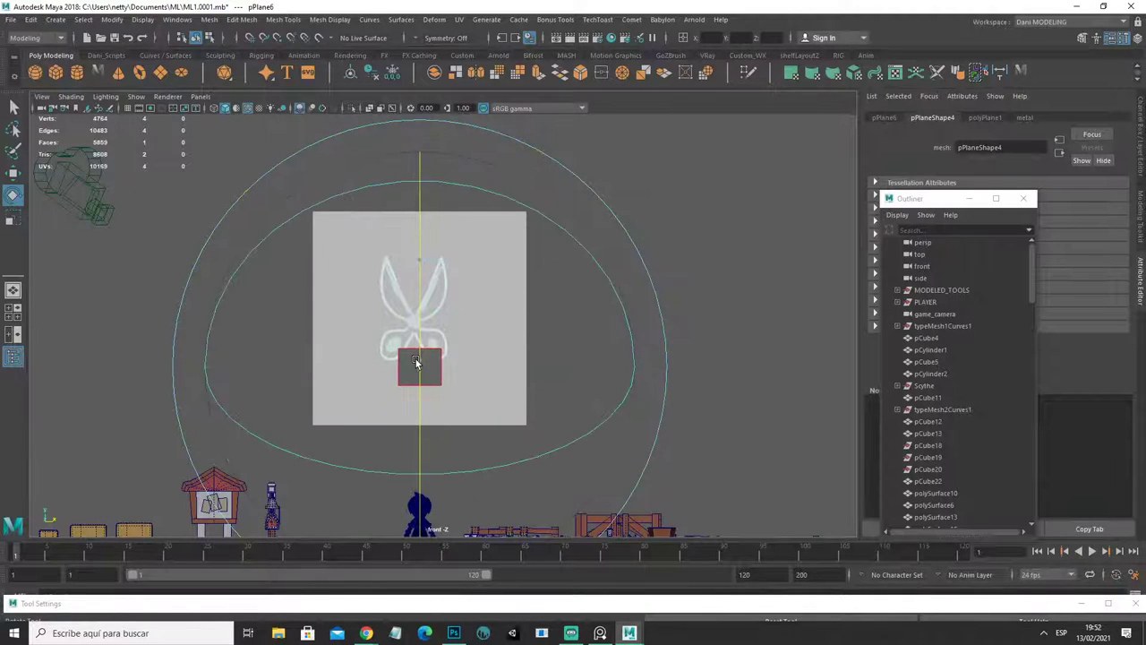
scroll(417, 348, "up", 2)
scroll(419, 354, "up", 2)
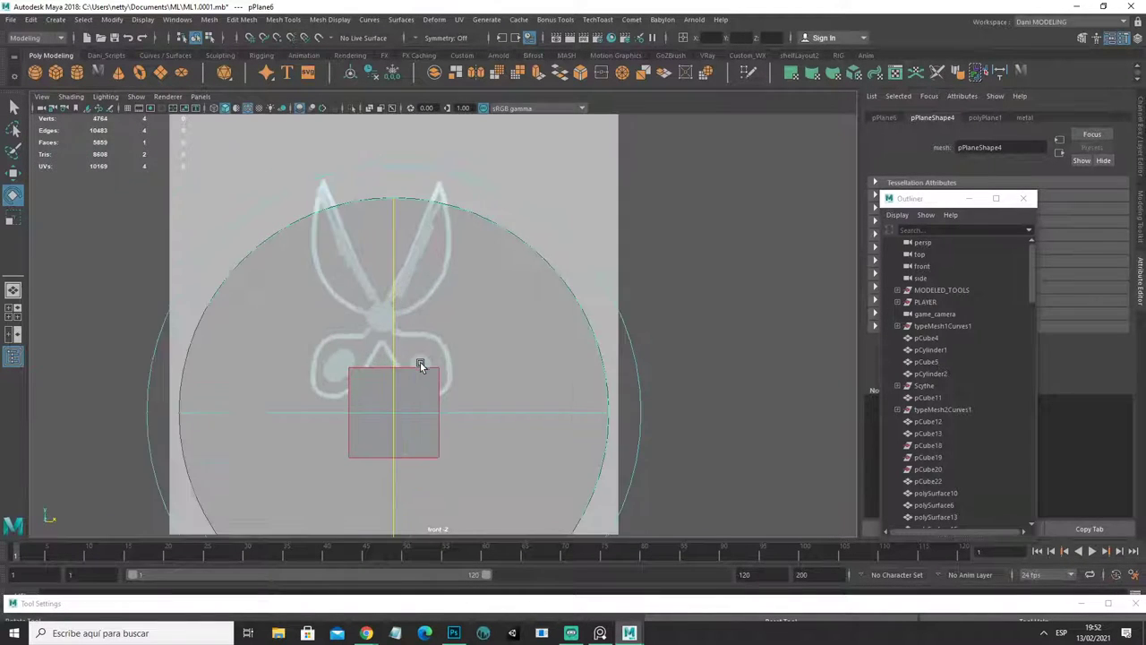
scroll(420, 361, "up", 2)
middle_click_drag(421, 401, 533, 255, "alt")
Step: Lower the plane's top vertices to flatten it and move it toward the scissors handles
right_click_drag(475, 316, 343, 285)
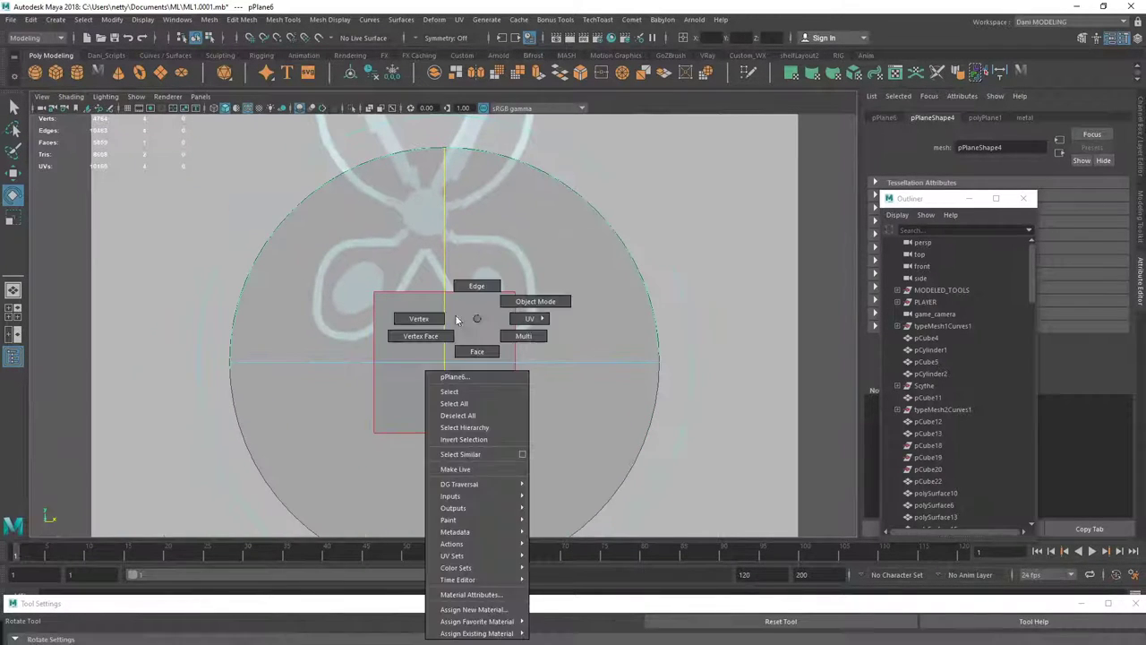
left_click_drag(343, 284, 527, 295)
key("w")
left_click_drag(451, 238, 440, 343)
left_click_drag(345, 356, 540, 439)
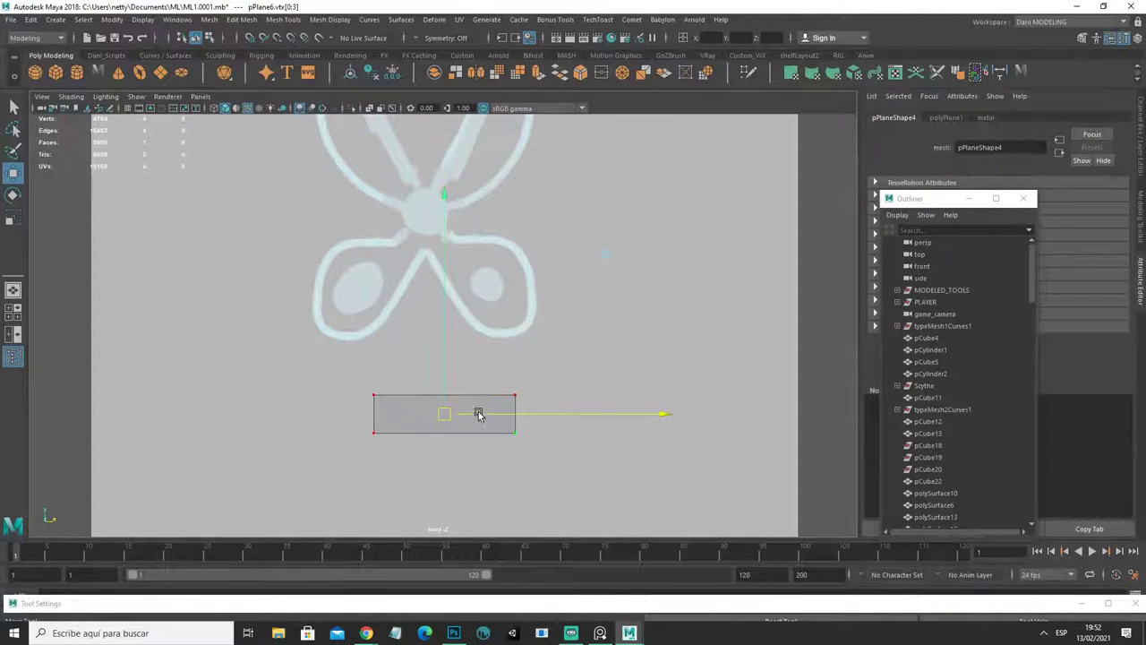
mouse_move(479, 412)
left_mouse_down()
mouse_move(361, 400)
mouse_move(379, 389)
mouse_move(347, 272)
left_mouse_up()
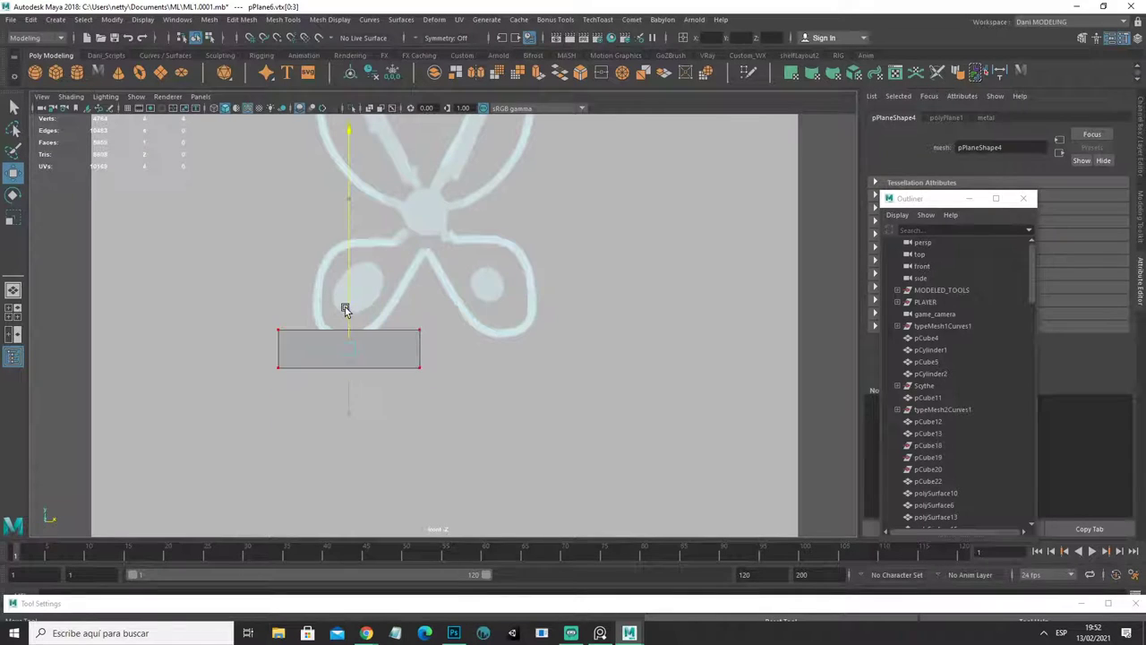
scroll(346, 279, "up", 3)
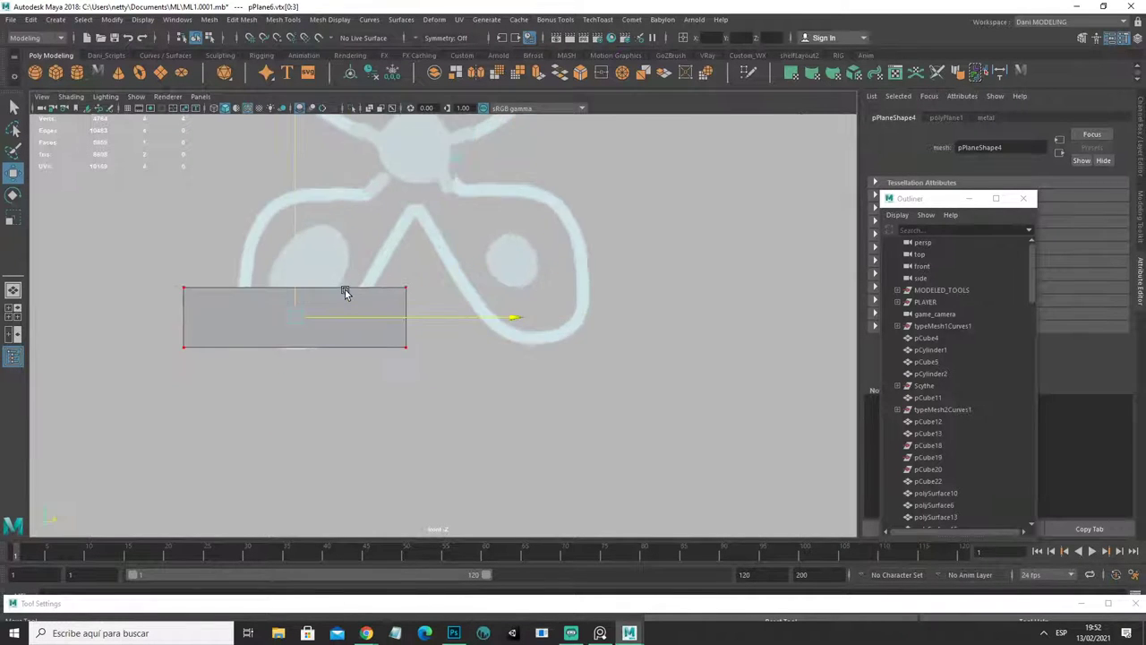
scroll(313, 338, "up", 2)
middle_click_drag(312, 338, 519, 396, "alt")
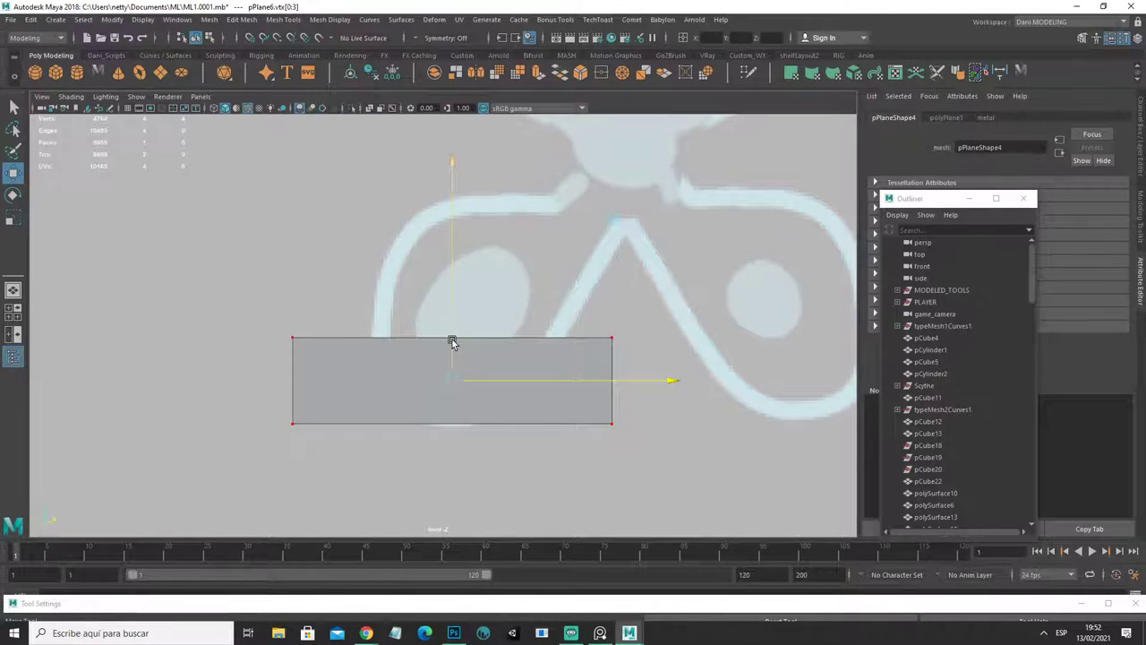
Step: Reshape the plane into a tall narrow strip with a slanted top-left corner
left_click_drag(652, 356, 269, 314)
mouse_move(453, 307)
left_mouse_down()
mouse_move(453, 174)
mouse_move(632, 186)
mouse_move(579, 519)
left_mouse_up()
mouse_move(678, 313)
left_mouse_down()
mouse_move(460, 295)
mouse_move(534, 293)
left_mouse_up()
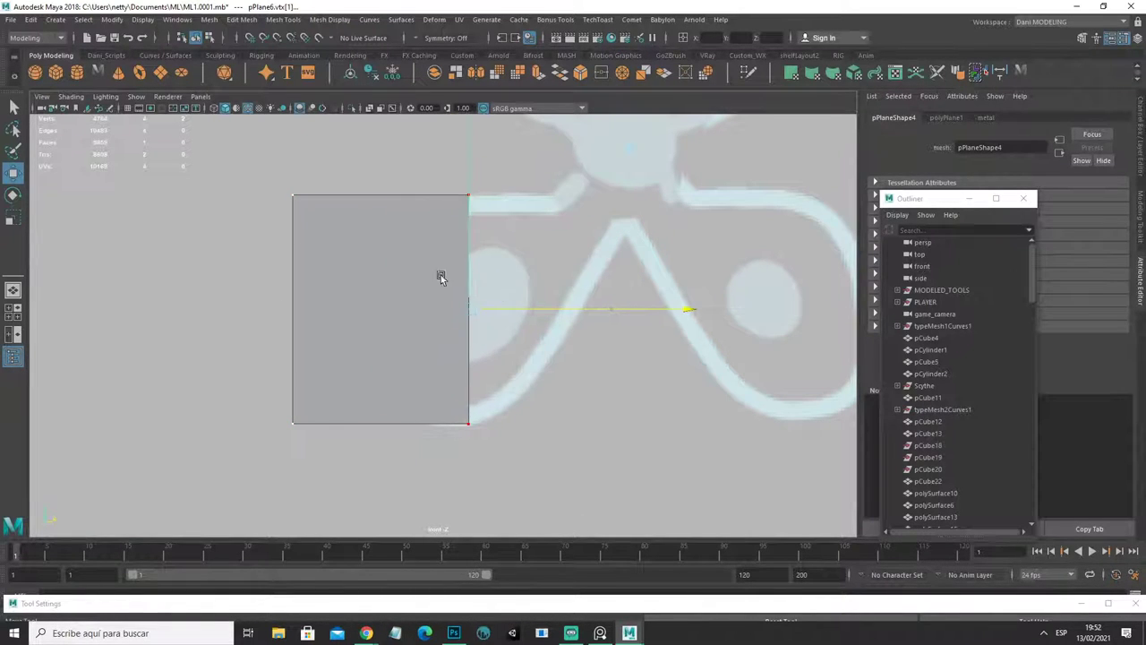
left_click_drag(231, 167, 348, 451)
left_click_drag(396, 321, 586, 323)
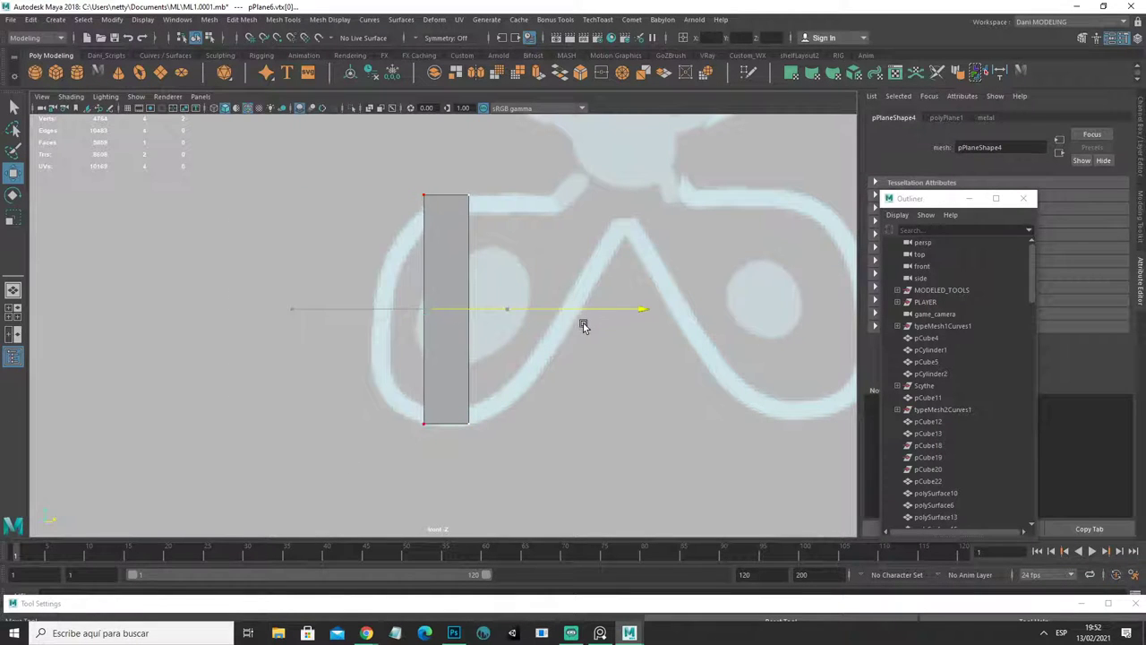
left_click_drag(386, 170, 430, 205)
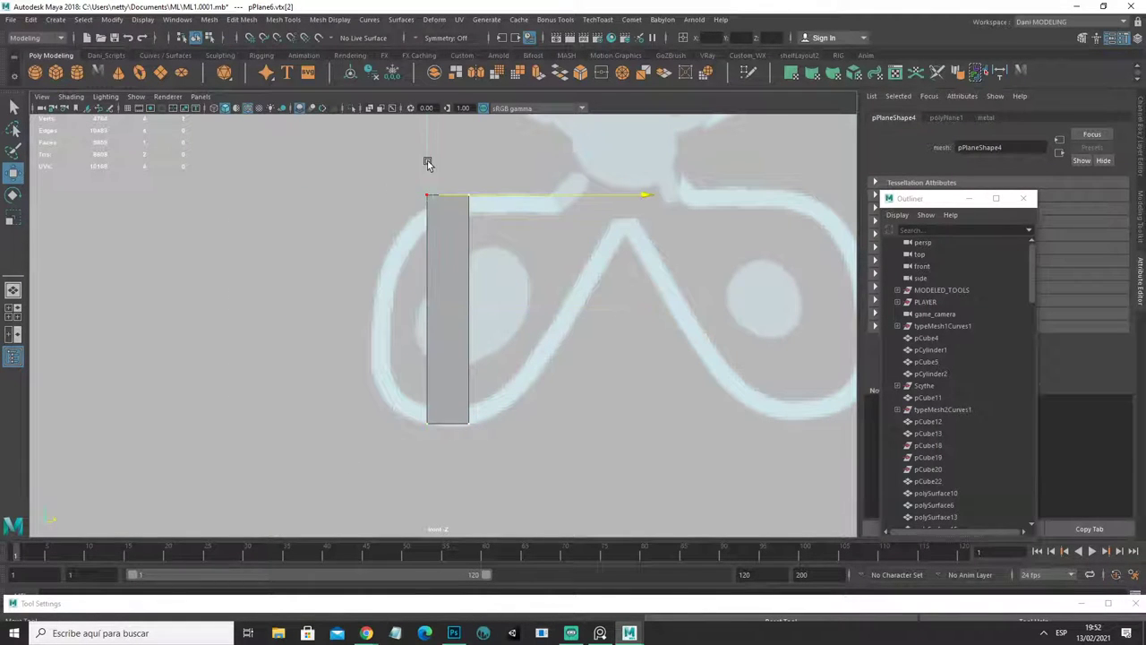
mouse_move(427, 161)
left_mouse_down()
mouse_move(426, 181)
mouse_move(420, 170)
left_mouse_up()
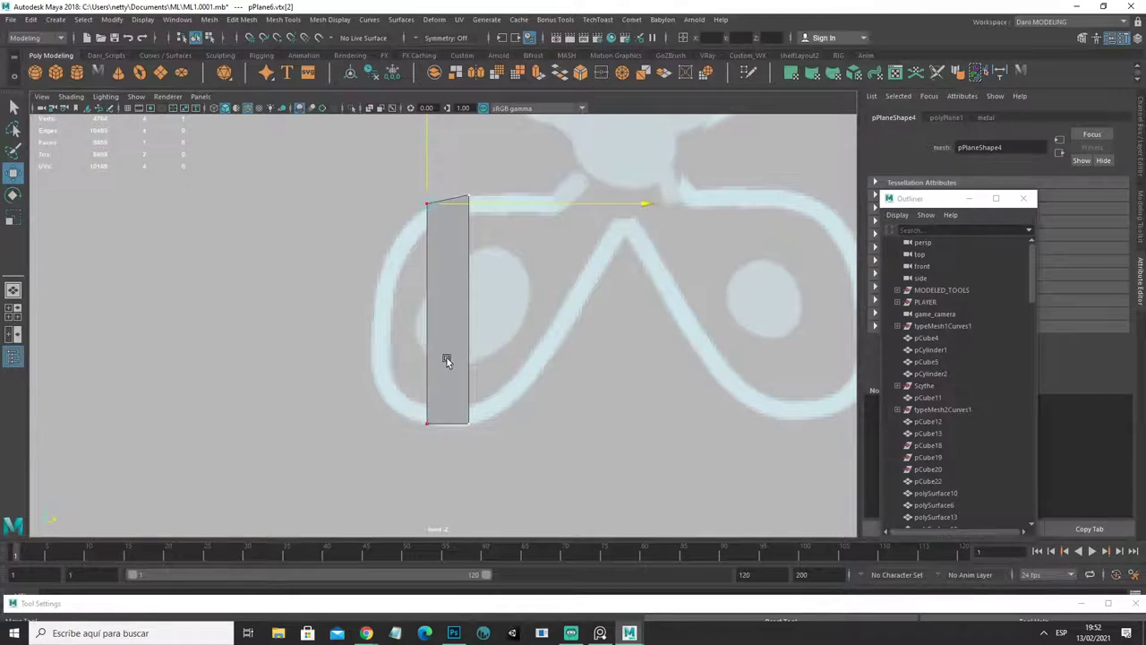
right_click_drag(452, 318, 455, 282)
Step: Extrude the left edge twice, scaling each new edge shorter to round the handle
left_click(429, 322)
key("ctrl+e")
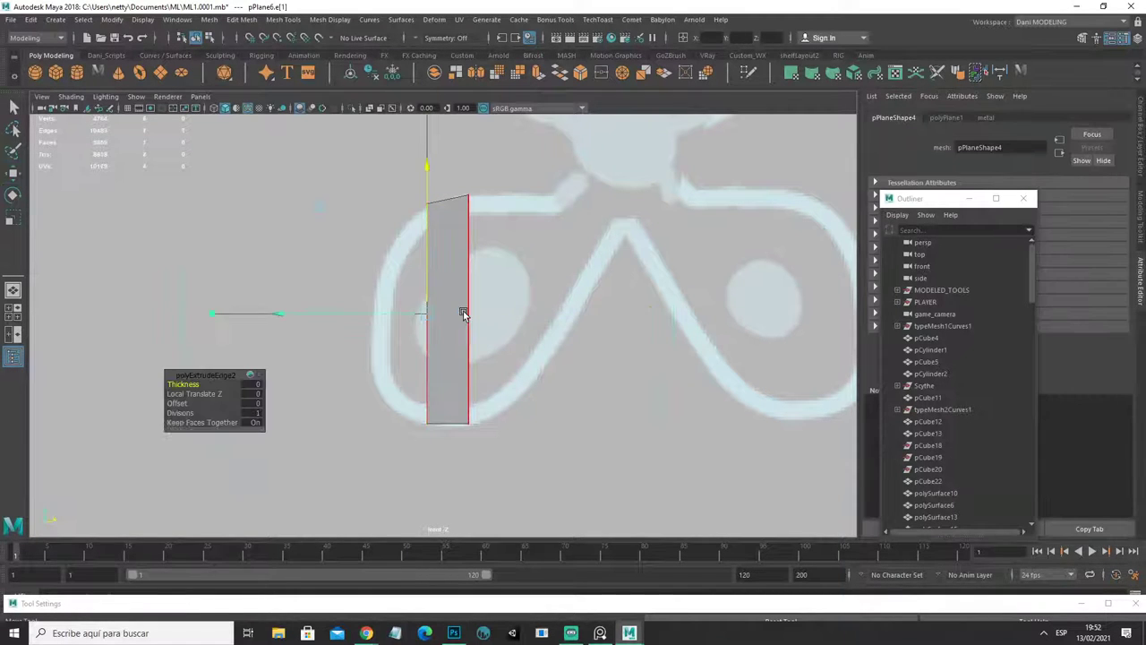
left_click_drag(389, 313, 347, 314)
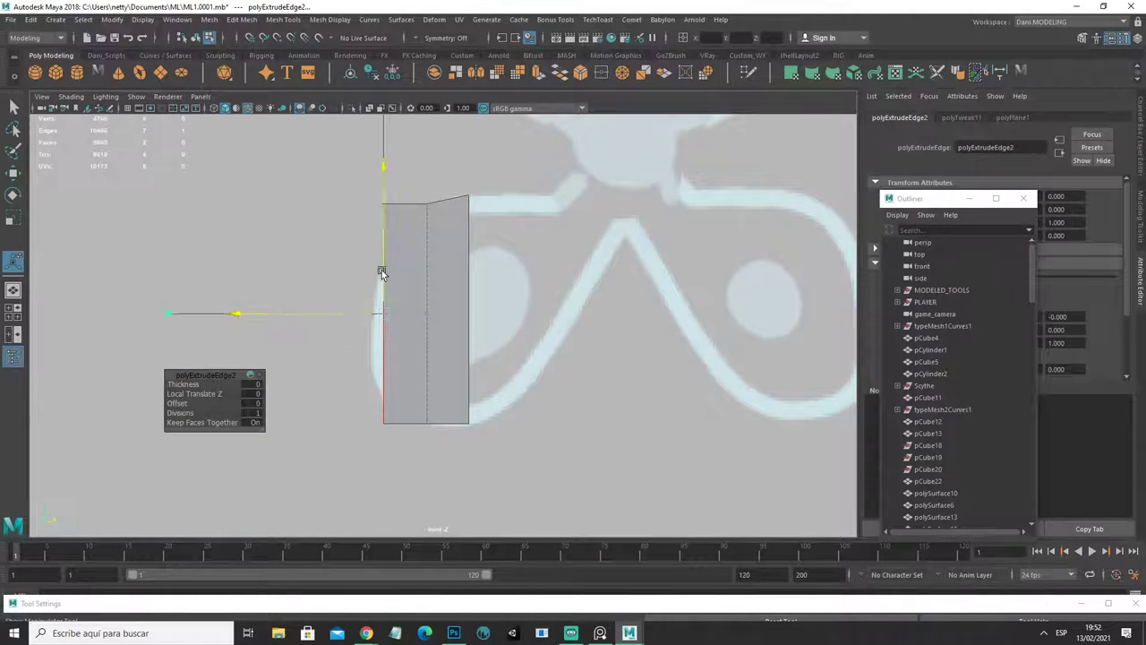
key("r")
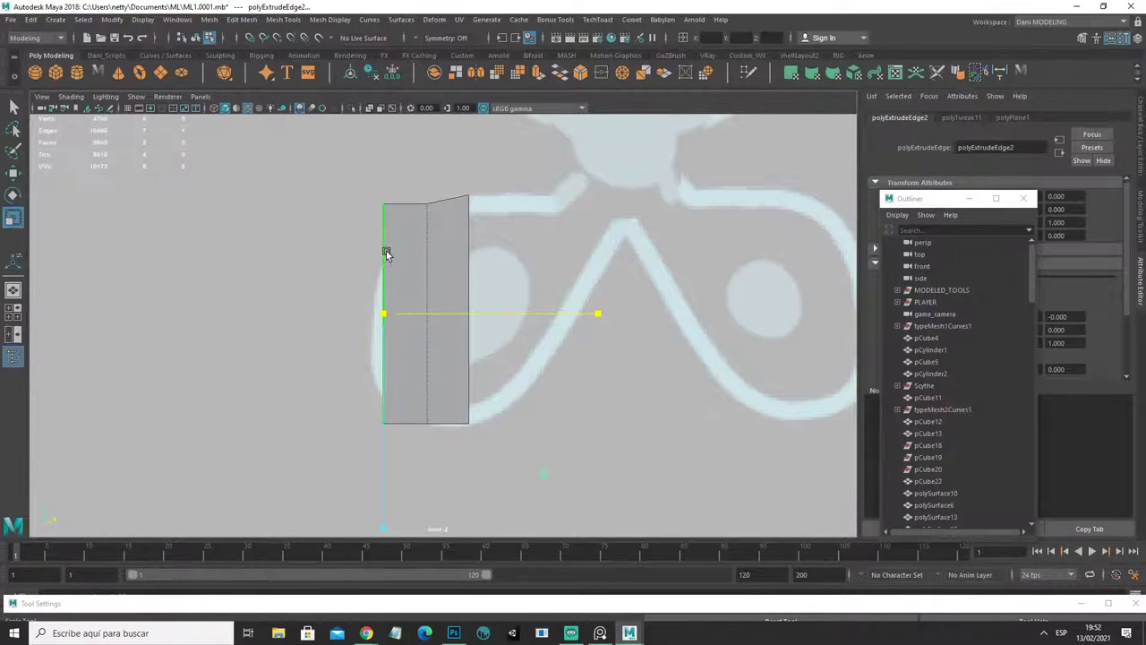
scroll(357, 269, "down", 5)
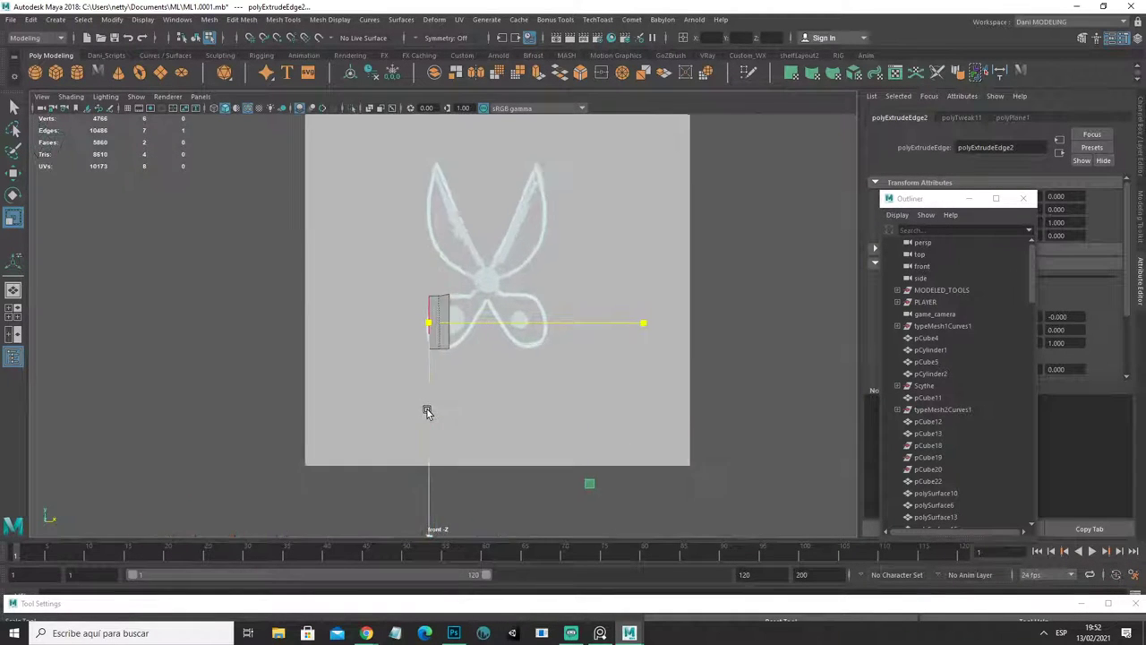
scroll(424, 409, "up", 5)
middle_click_drag(395, 387, 386, 355)
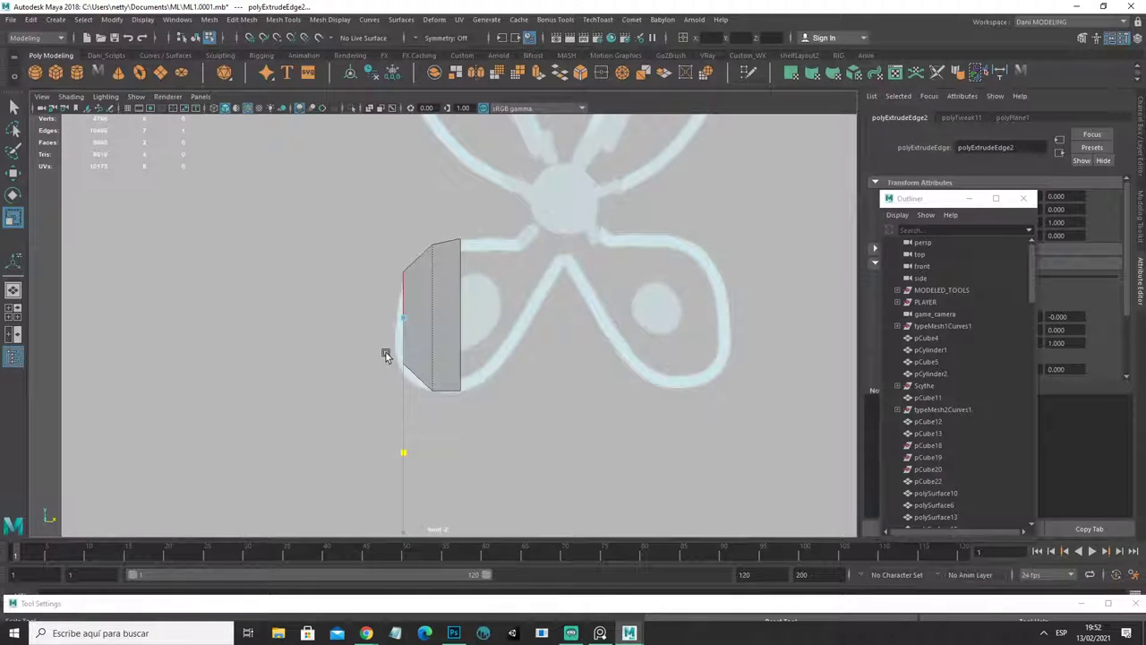
key("ctrl+e")
left_click_drag(381, 317, 371, 314)
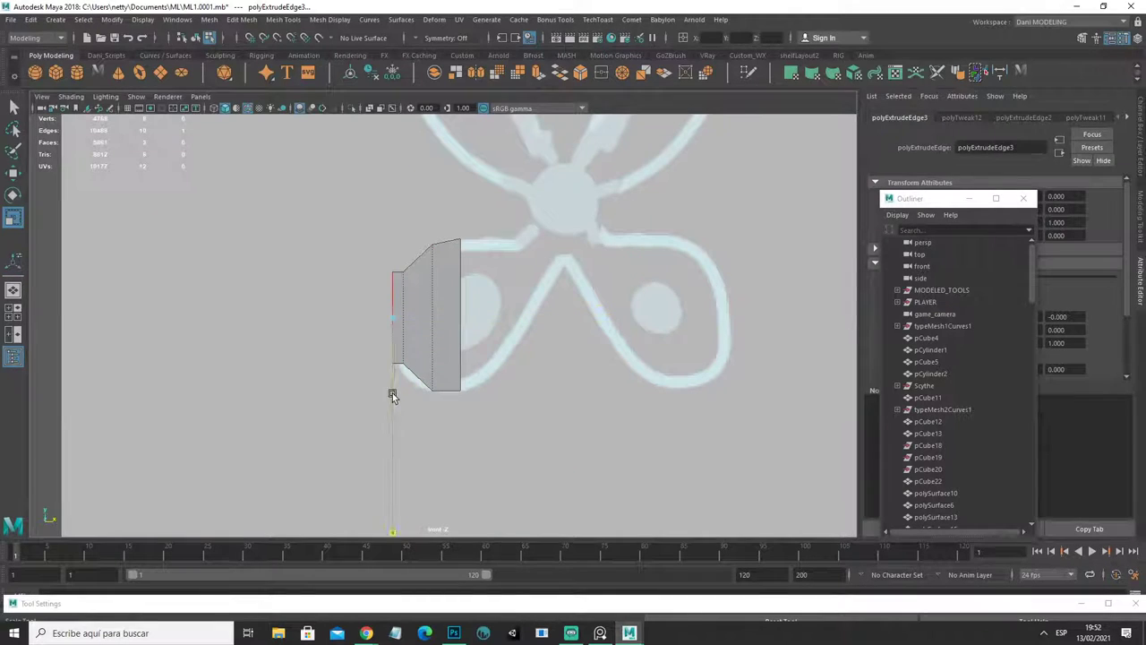
middle_click_drag(392, 391, 381, 295)
Step: Extrude the right edge outward and reposition its bottom-right vertex to follow the handle outline
right_click(451, 287)
left_click(466, 283)
key("ctrl+e")
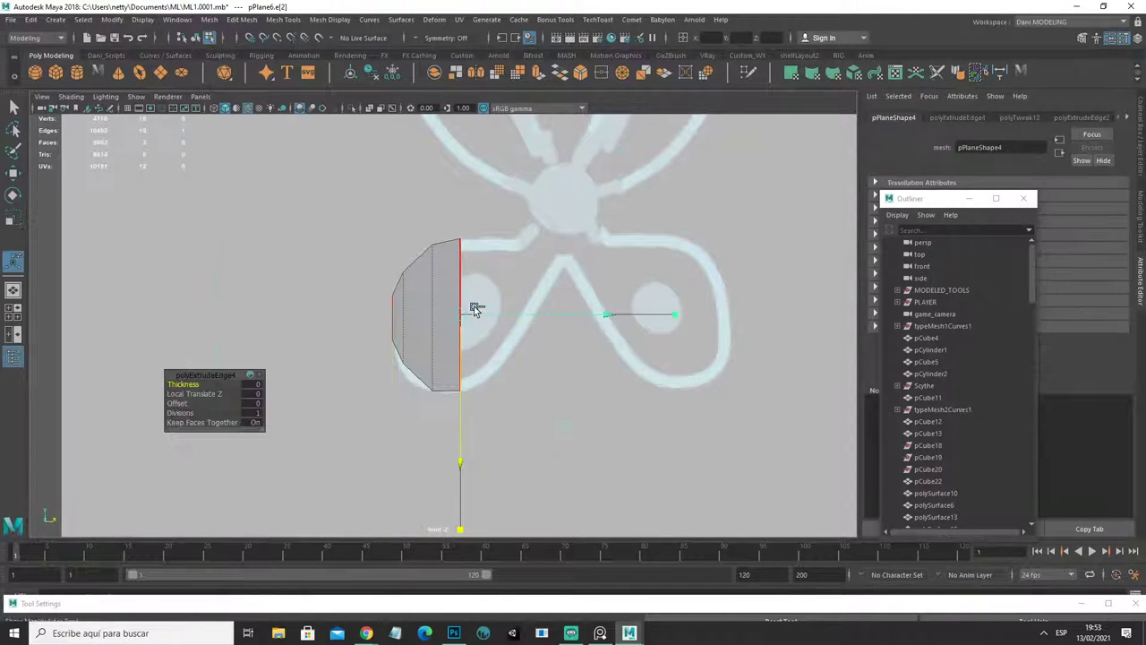
left_click_drag(476, 309, 559, 315)
left_click(545, 377)
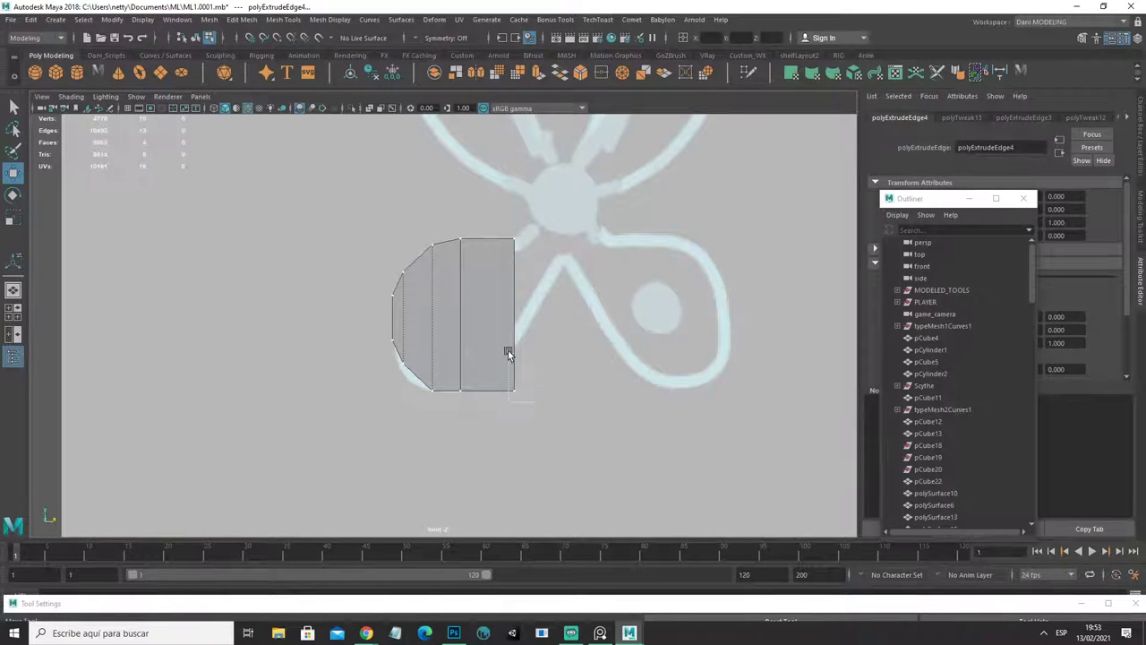
left_click(524, 347)
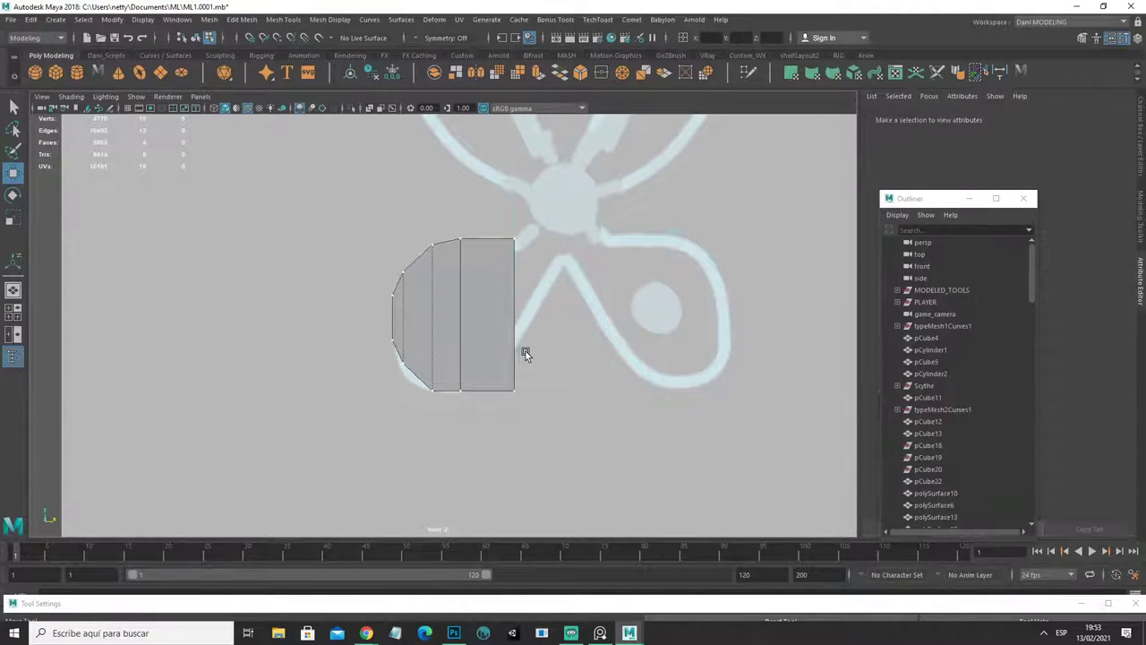
left_click(515, 389)
mouse_move(517, 358)
left_mouse_down()
mouse_move(510, 299)
mouse_move(499, 314)
mouse_move(511, 312)
left_mouse_up()
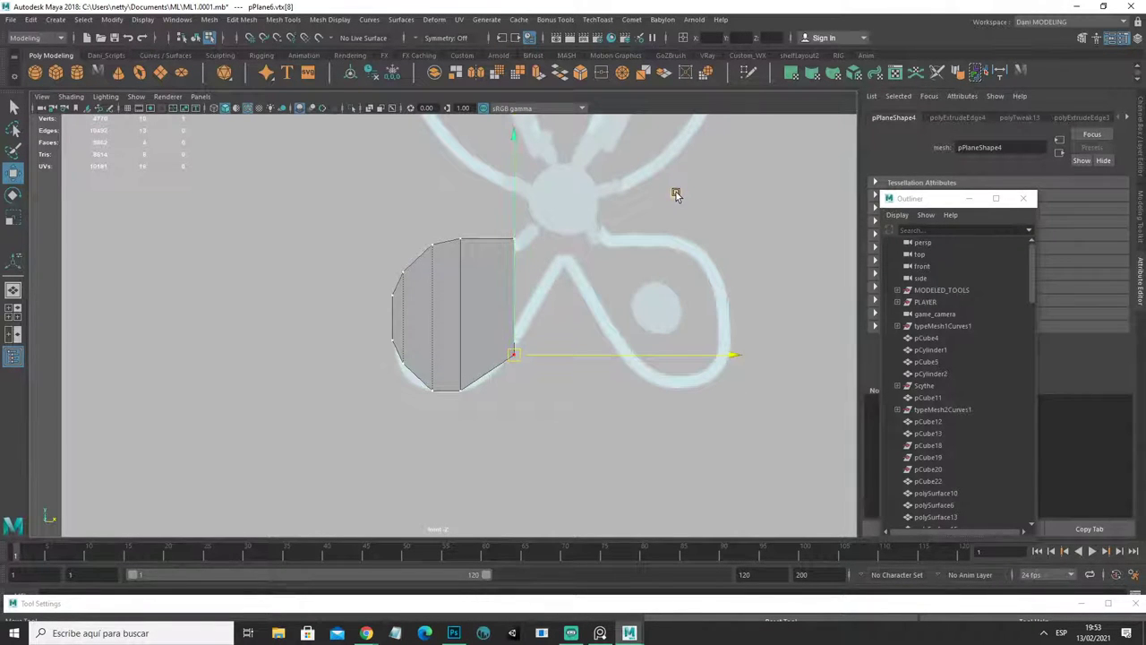
middle_click_drag(676, 195, 646, 215)
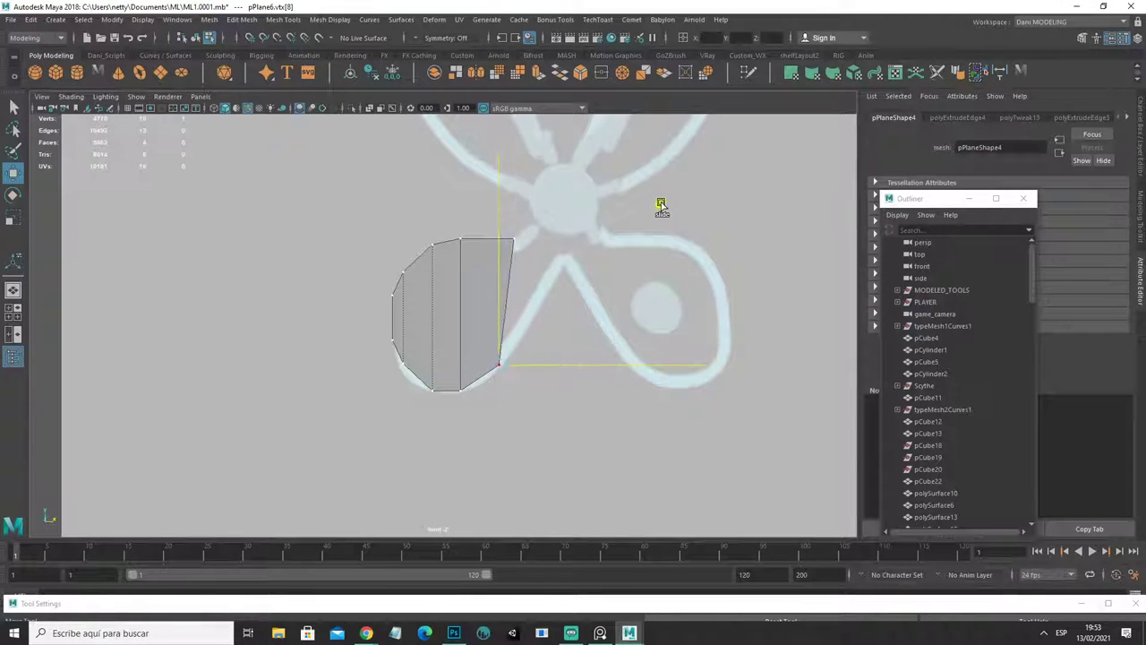
left_click_drag(486, 230, 486, 389)
left_click(509, 242)
Step: Extrude another strip from the right edge and select its bottom-right corner vertex
left_click(485, 305)
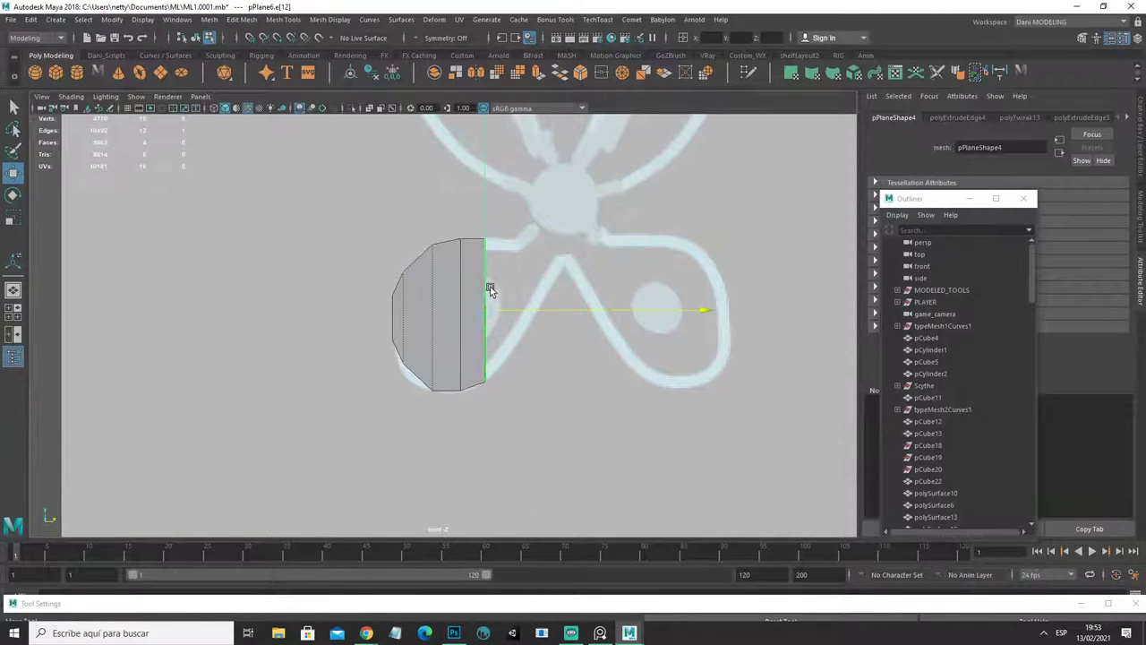
key("ctrl+e")
left_click_drag(532, 306, 567, 302)
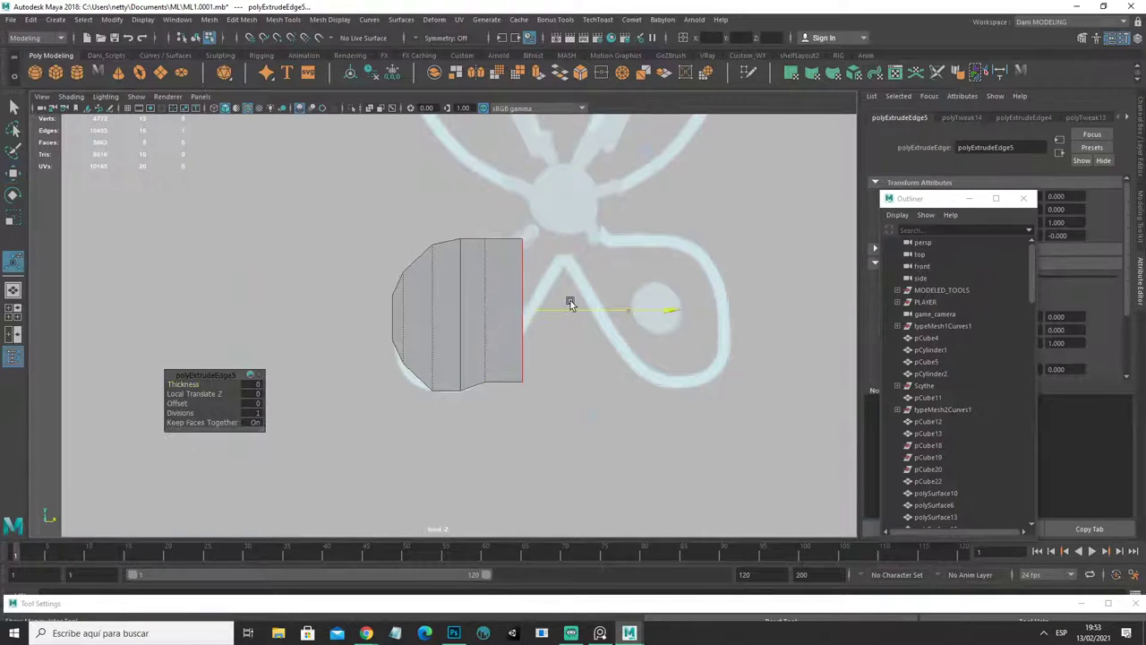
key("q")
left_click(557, 409)
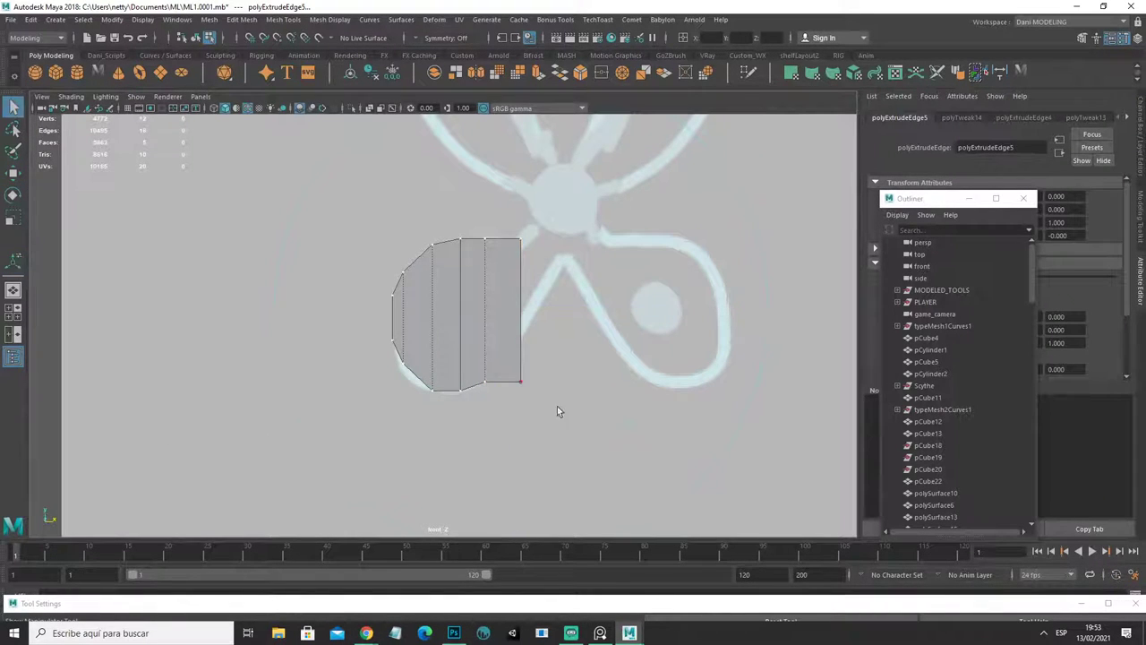
left_click_drag(564, 413, 516, 353)
key("w")
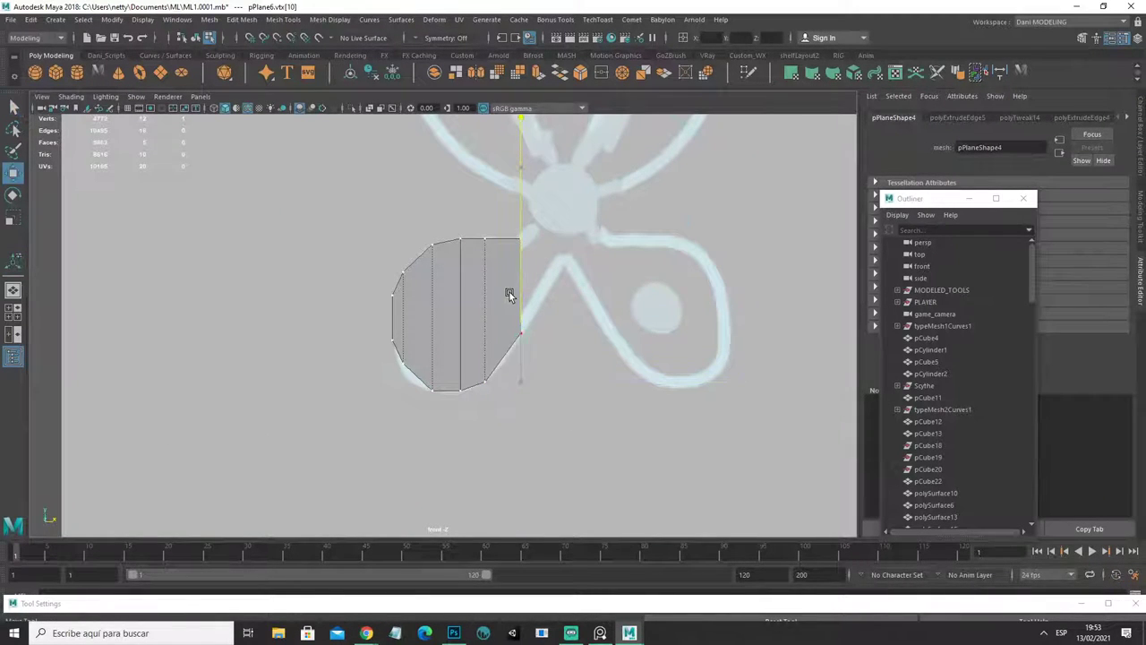
Step: Extrude one more strip to the right and select its bottom-right corner vertex
right_click_drag(507, 300, 511, 275, "ctrl")
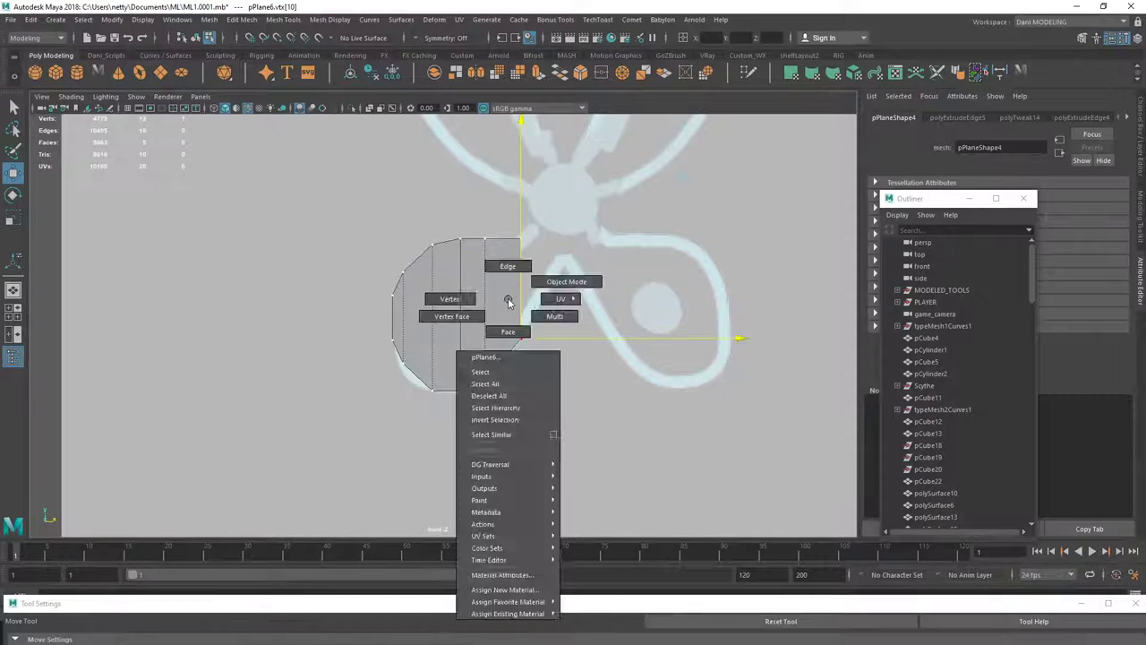
key("ctrl+e")
mouse_move(549, 291)
left_mouse_down()
mouse_move(580, 289)
mouse_move(550, 229)
left_mouse_up()
key("q")
left_click(550, 337)
key("w")
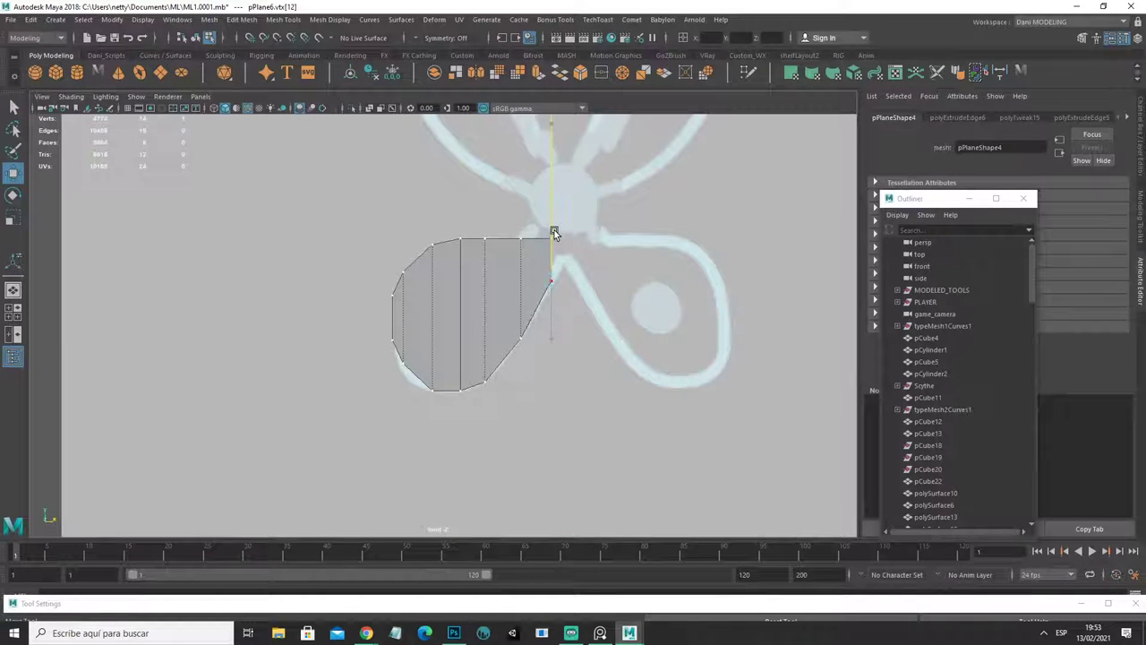
scroll(447, 346, "up", 2)
scroll(452, 347, "up", 2)
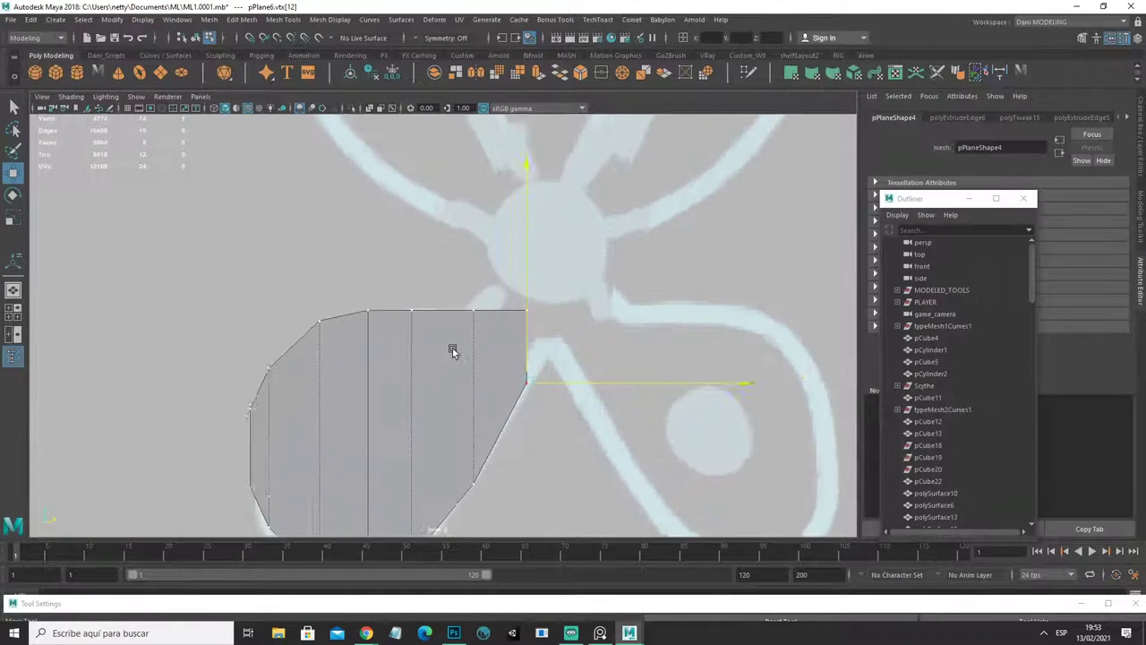
scroll(452, 348, "up", 1)
Step: Delete the last strip's top edge, weld the top-right corner, and extrude the slanted edge toward the pivot
key("F11")
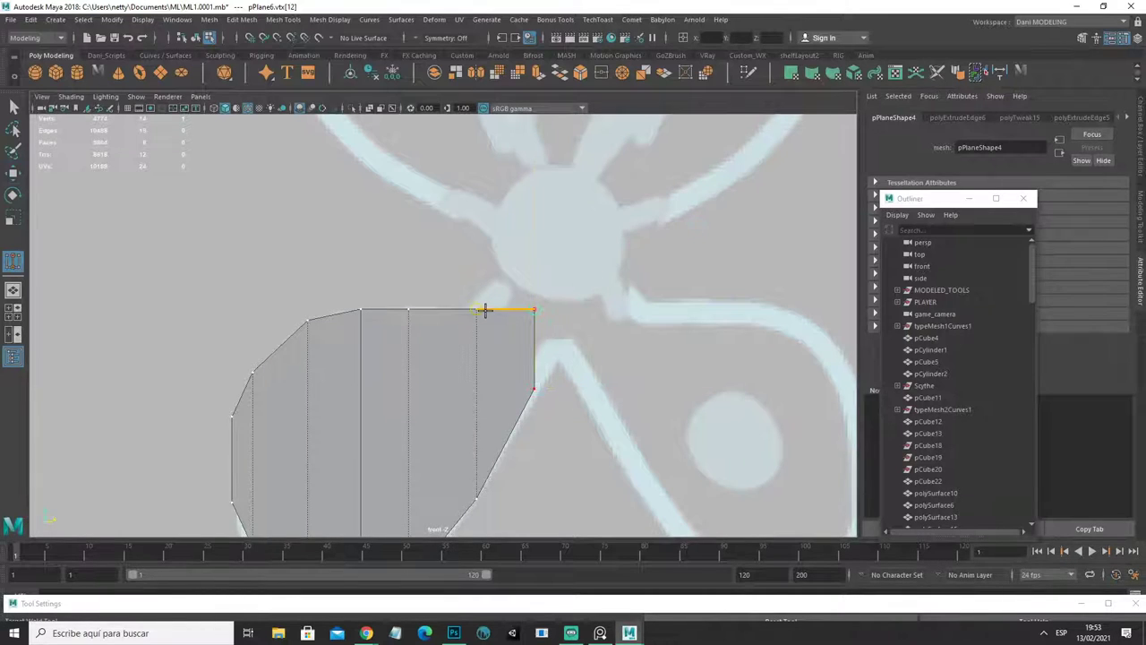
left_click(486, 309)
key("Delete")
key("q")
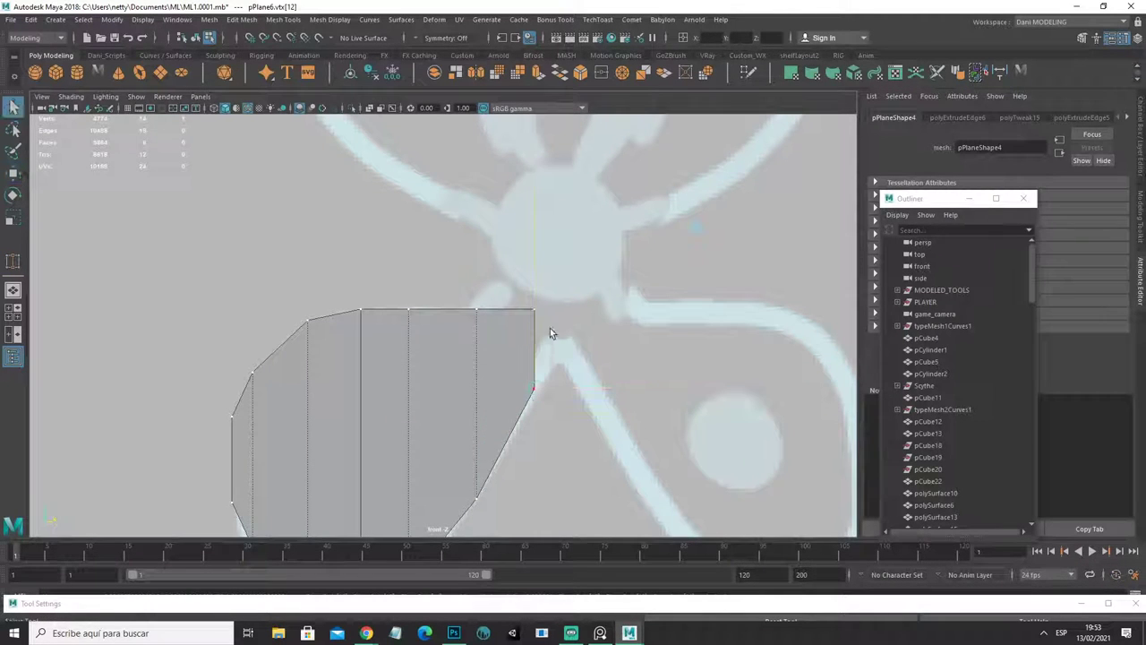
left_click_drag(537, 309, 476, 310)
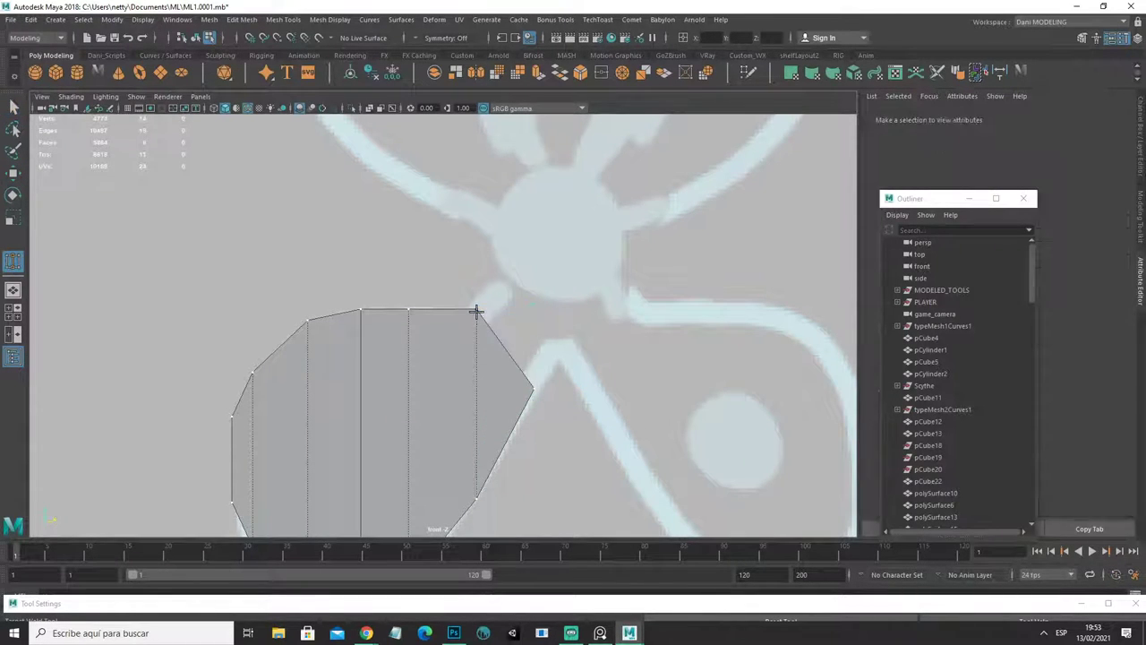
left_click(511, 351)
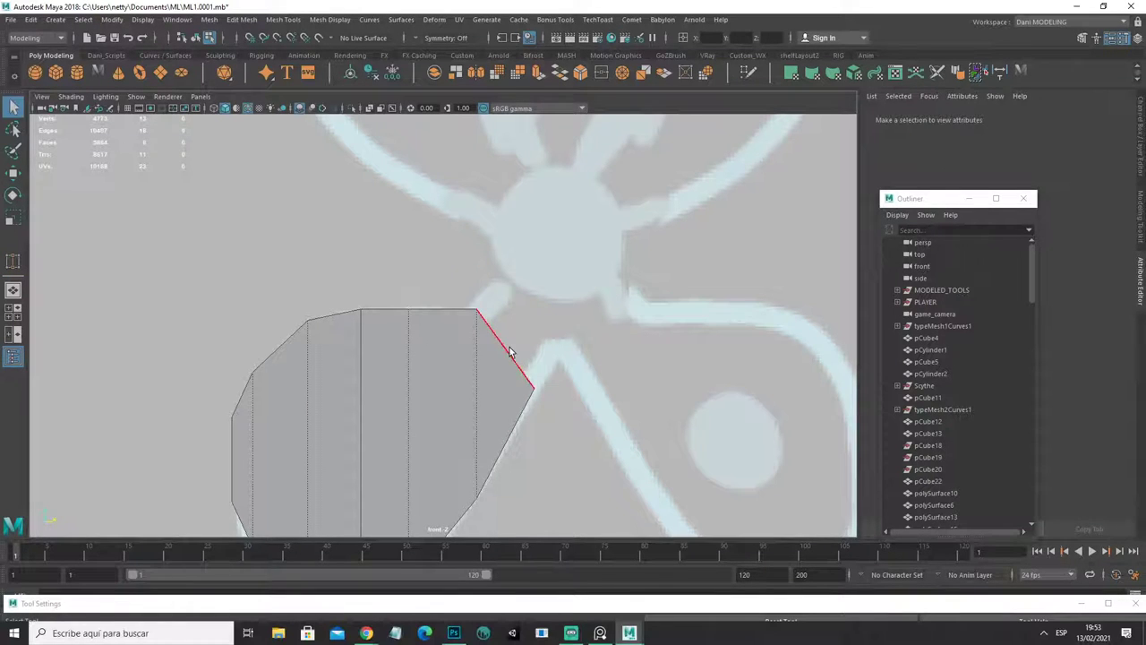
key("ctrl+e")
mouse_move(559, 315)
middle_mouse_down()
mouse_move(580, 273)
mouse_move(570, 275)
middle_mouse_up()
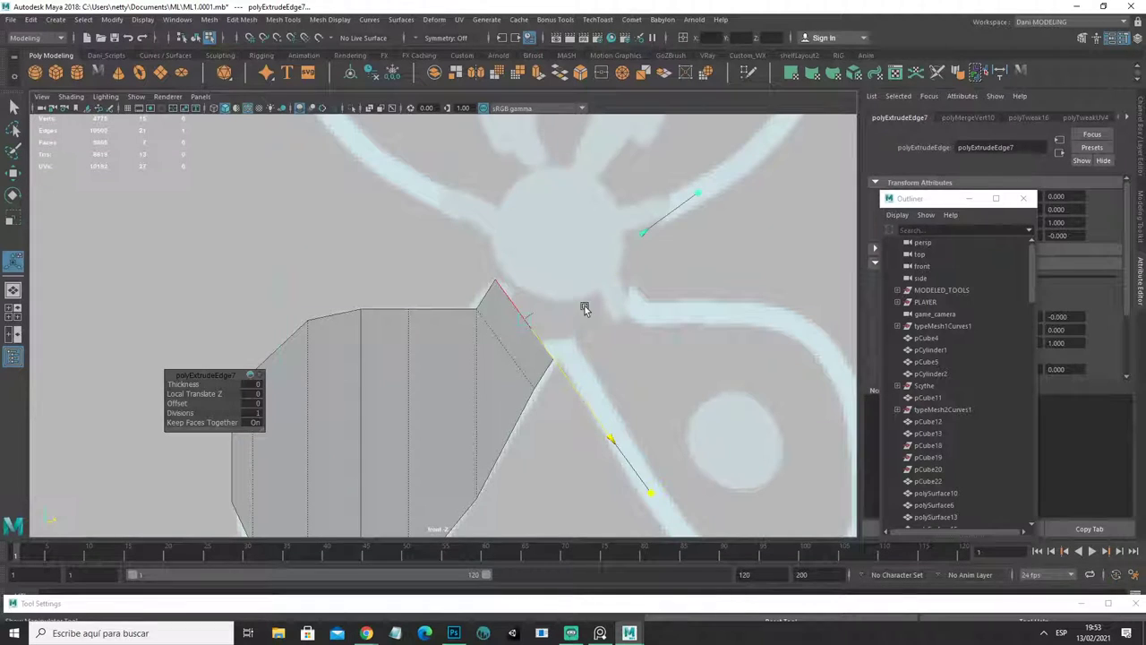
Step: Extend and angle the neck face up toward the scissors pivot
middle_click_drag(584, 307, 604, 245)
scroll(619, 218, "down", 5)
scroll(538, 295, "up", 2)
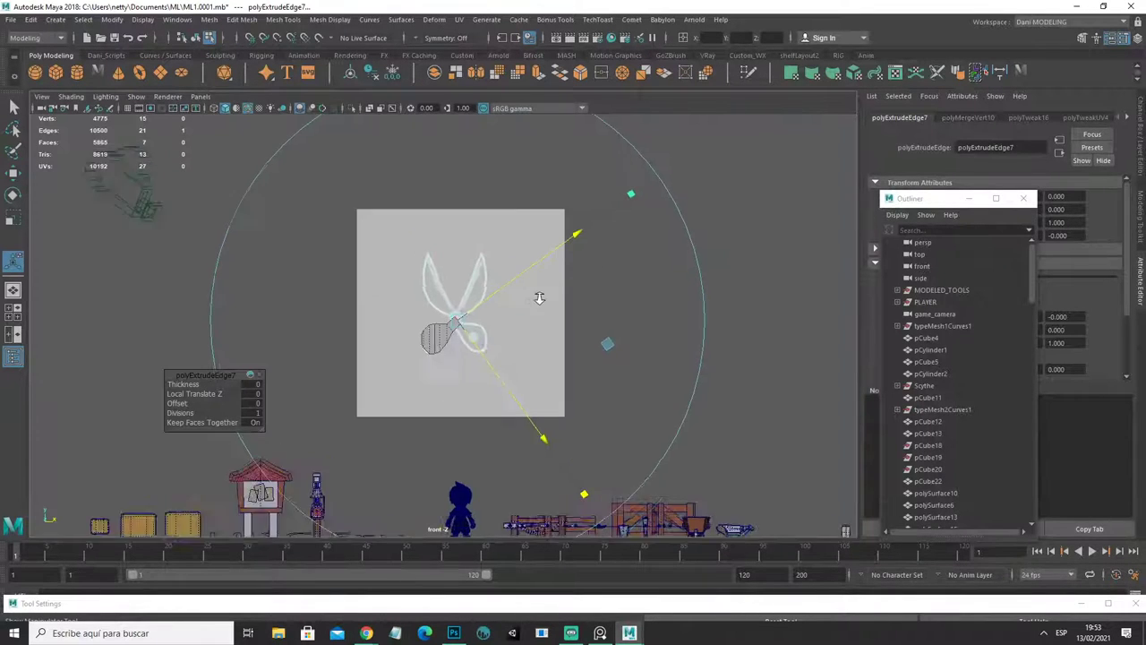
scroll(538, 297, "up", 2)
scroll(497, 289, "up", 3)
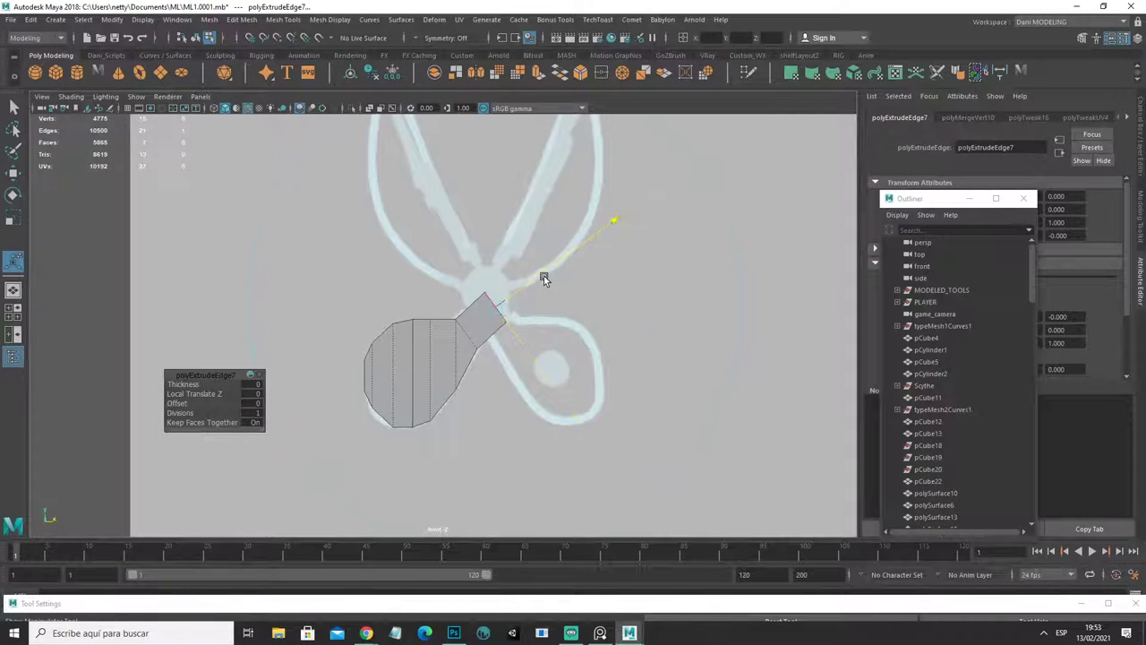
mouse_move(543, 276)
middle_mouse_down()
mouse_move(583, 219)
mouse_move(529, 240)
mouse_move(542, 233)
middle_mouse_up()
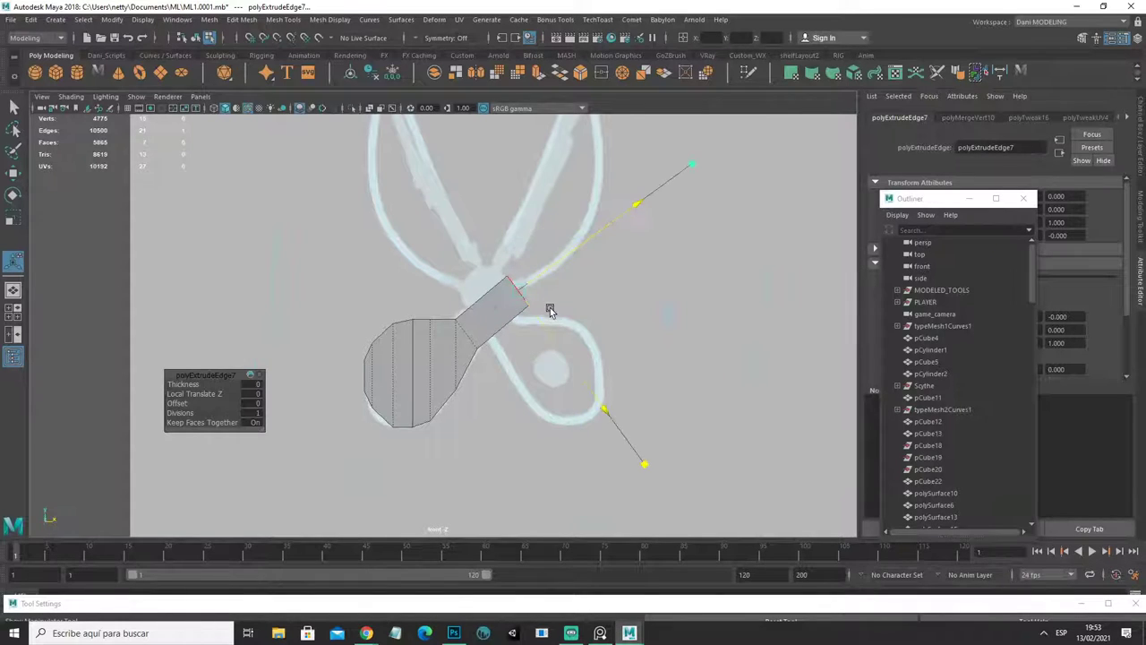
middle_click_drag(550, 309, 532, 324)
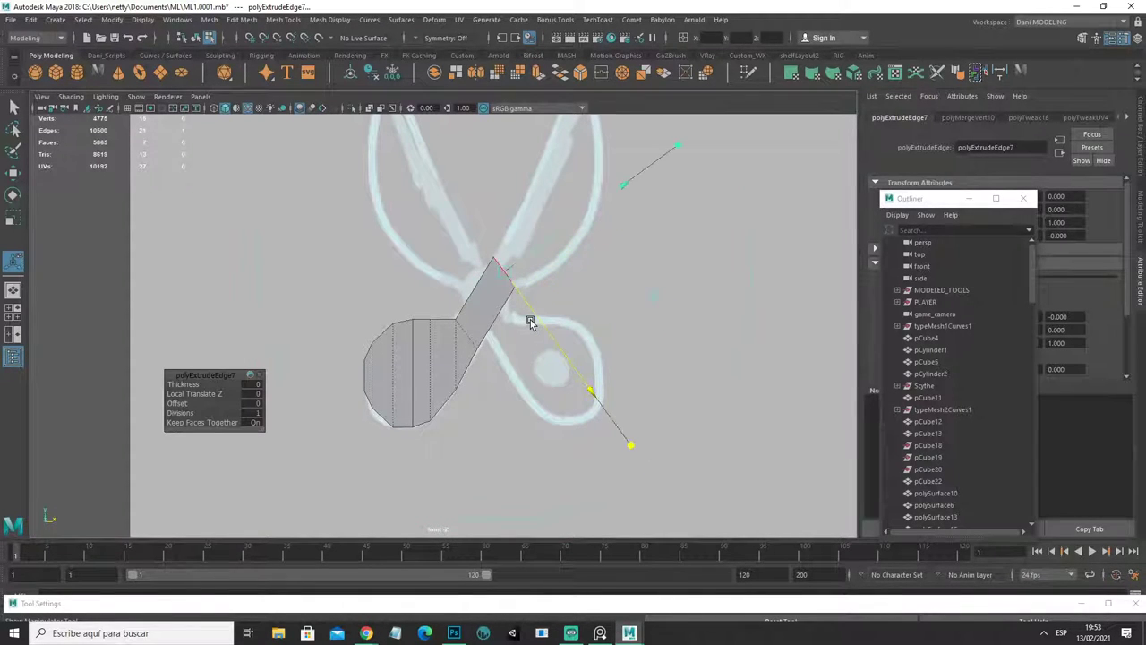
middle_click_drag(588, 287, 507, 374, "alt")
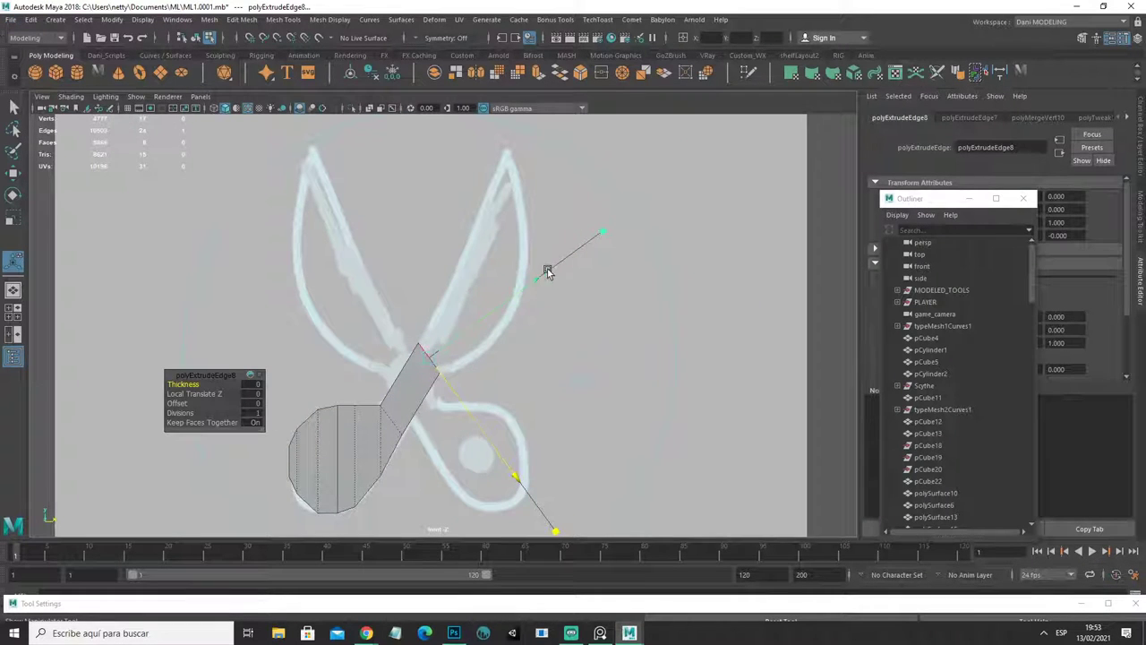
Step: Pull a new face along the blade and move its tip vertex to the blade point
middle_click_drag(548, 272, 657, 159)
right_click(522, 283)
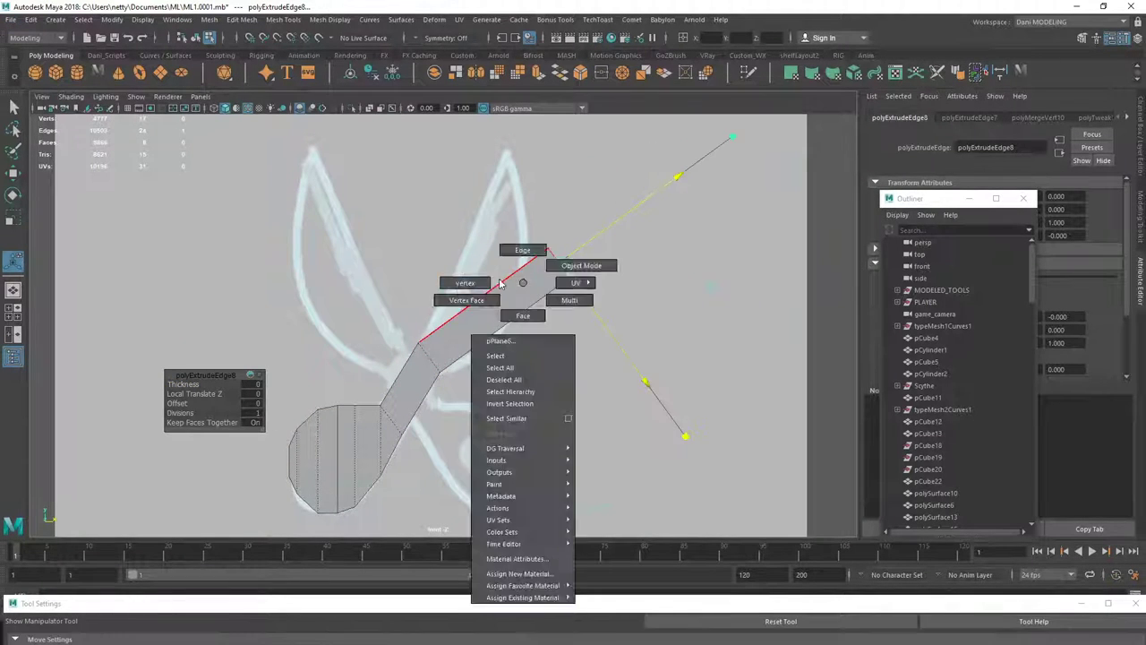
left_click(500, 283)
left_click(547, 249)
left_click_drag(551, 249, 508, 153)
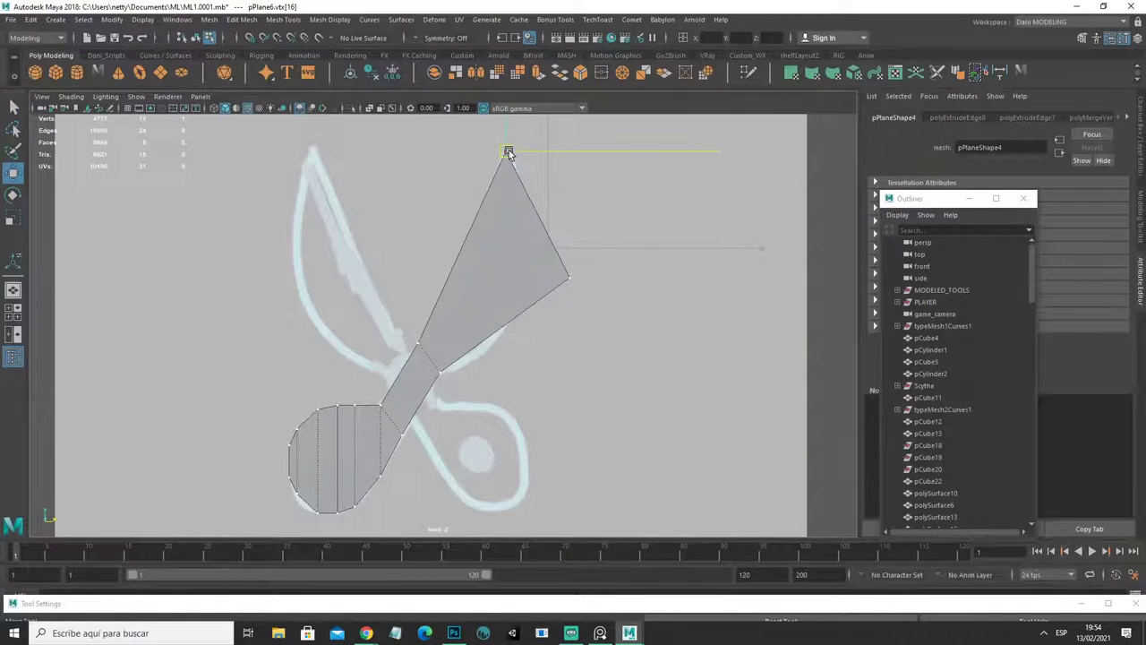
left_click(567, 278)
mouse_move(568, 278)
left_mouse_down()
mouse_move(460, 187)
mouse_move(517, 187)
left_mouse_up()
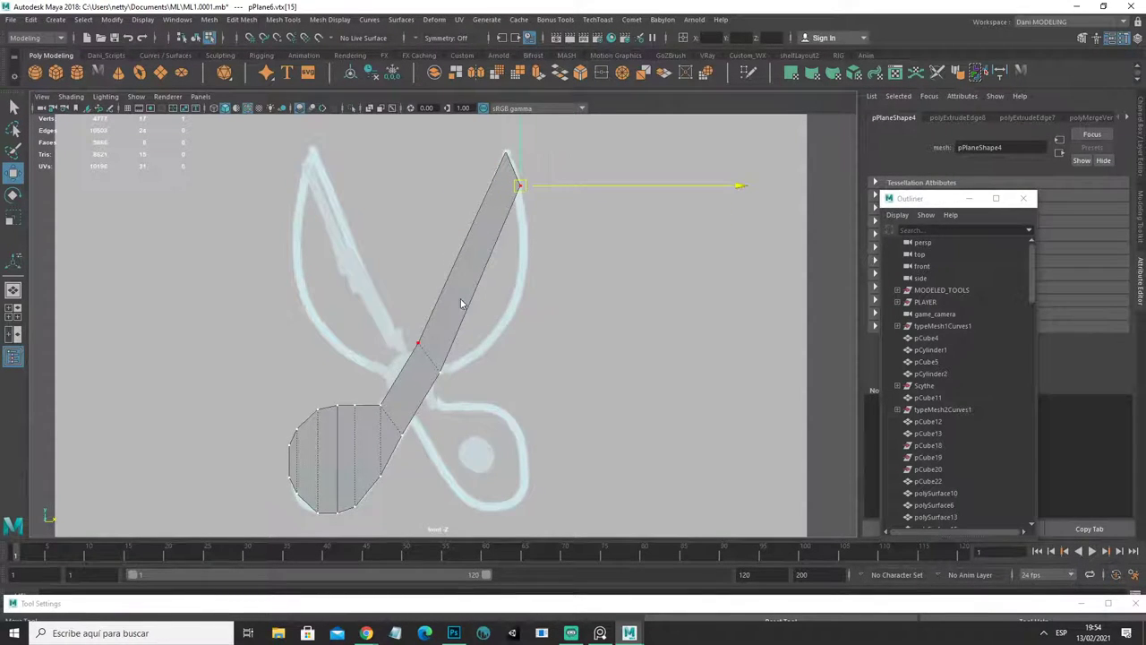
Step: Extrude the blade's right edge to widen it, then adjust the bottom and corner vertices
key("F10")
left_click(483, 281)
key("ctrl+e")
left_click_drag(496, 286, 540, 304)
key("q")
left_click(499, 392)
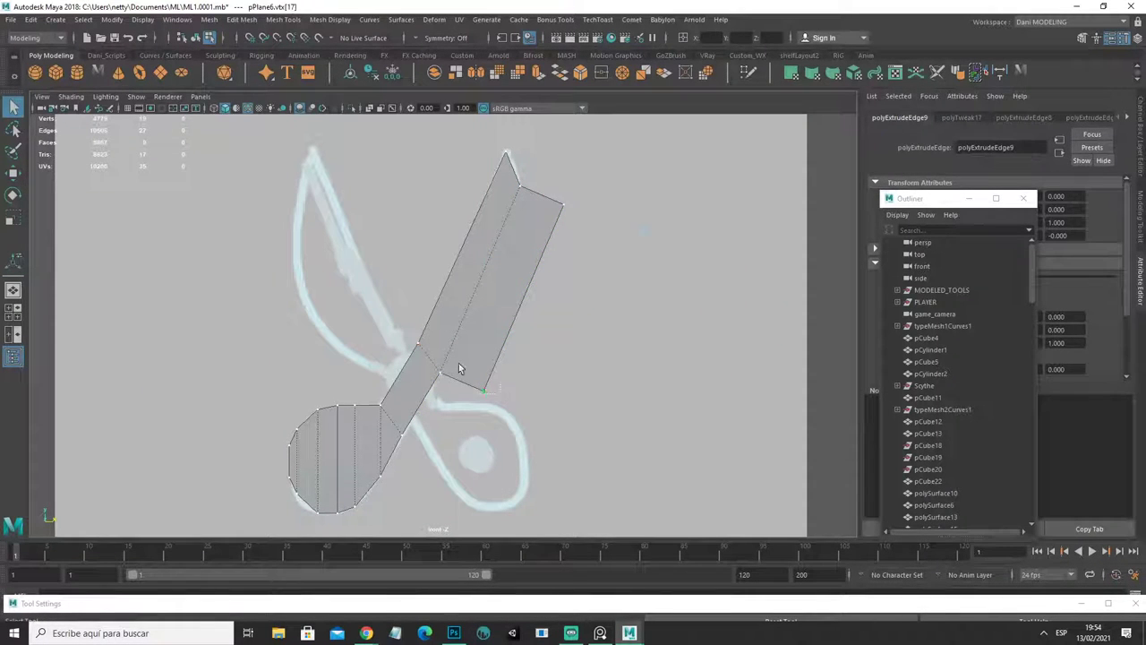
left_click(483, 390)
key("w")
mouse_move(483, 391)
left_mouse_down()
mouse_move(486, 328)
mouse_move(471, 363)
left_mouse_up()
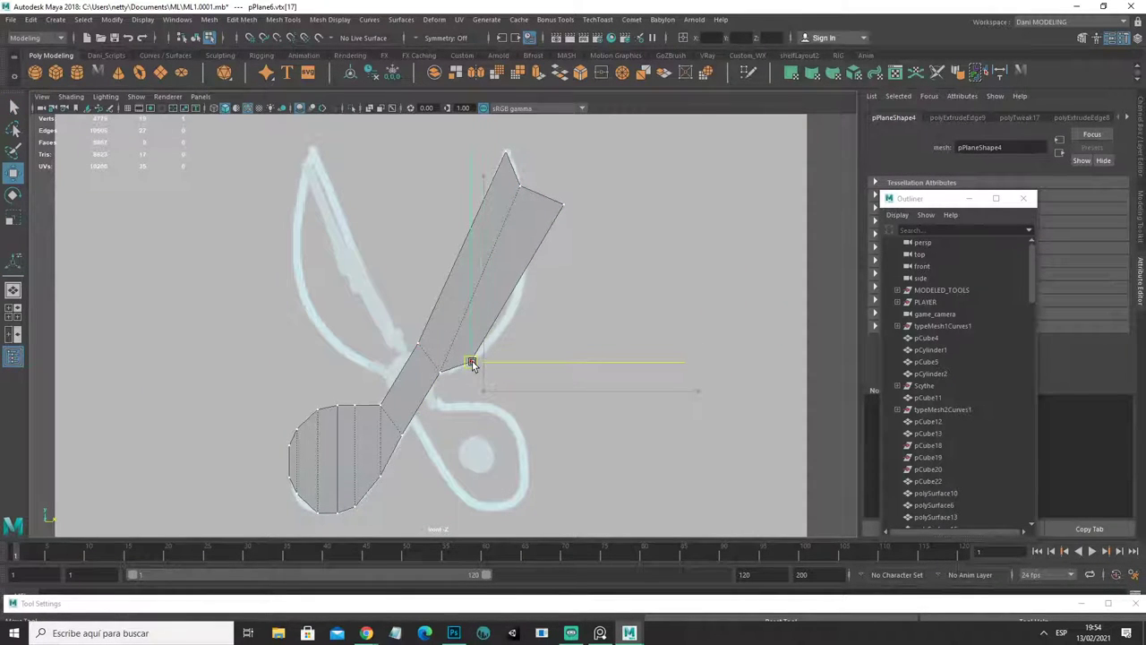
mouse_move(761, 118)
left_mouse_down()
mouse_move(513, 237)
mouse_move(525, 228)
left_mouse_up()
Step: Extrude the blade's right edge once more to widen the blade
key("F10")
left_click(488, 276)
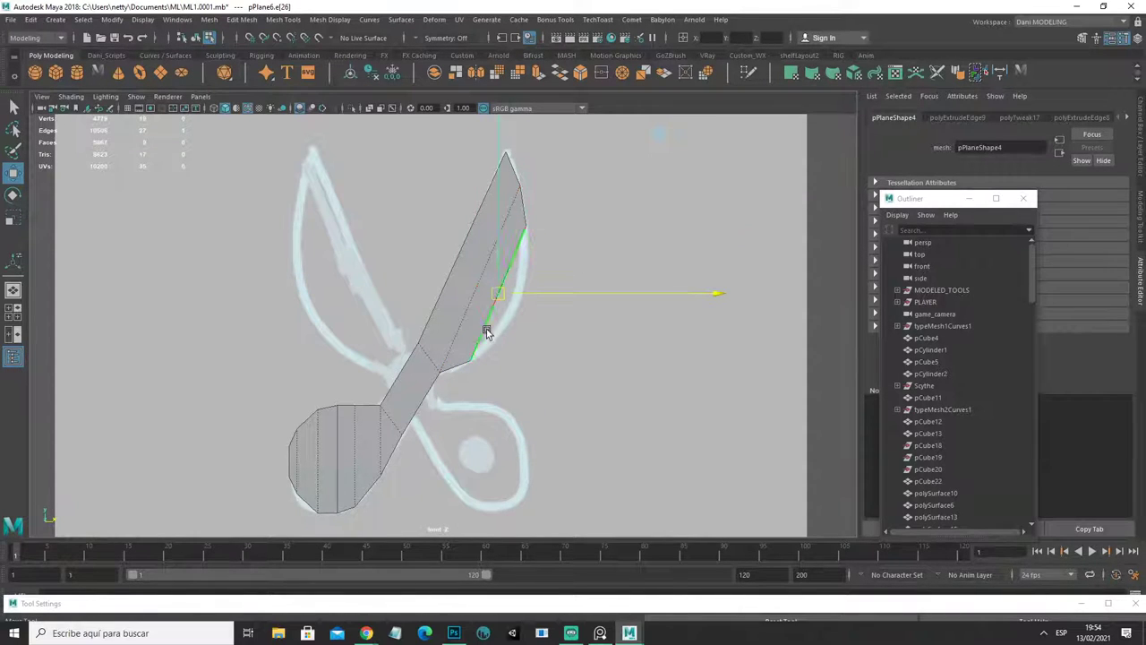
key("ctrl+e")
left_click_drag(527, 307, 554, 315)
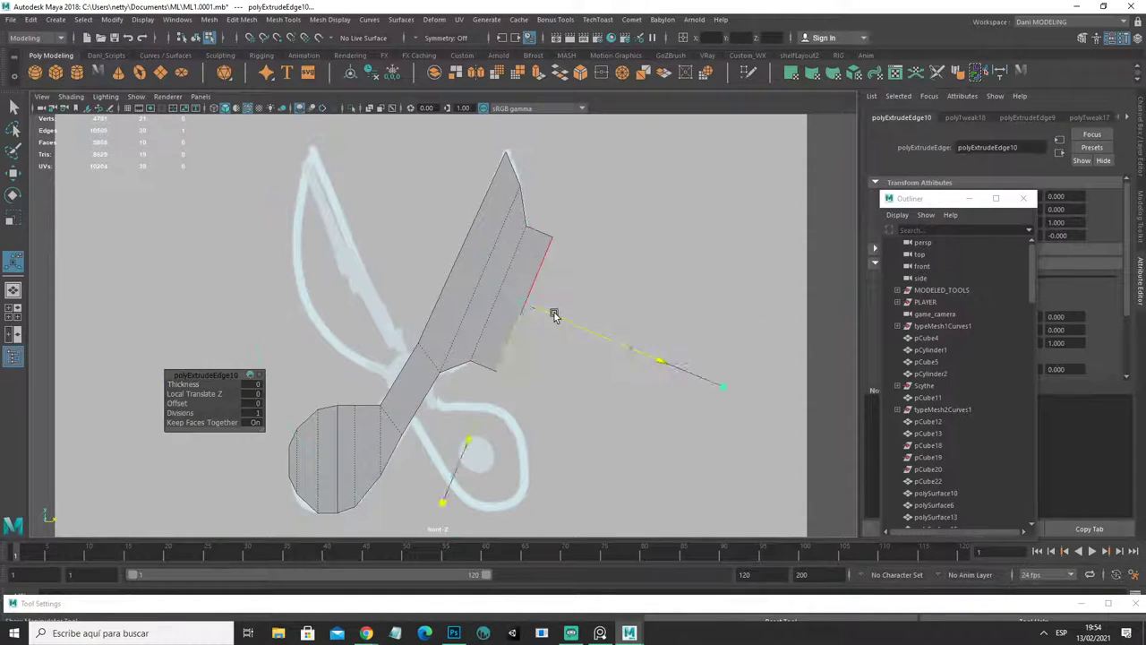
key("q")
Step: Move the lower and corner blade vertices to taper the blade, then return to Object Mode
key("F9")
left_click(551, 237)
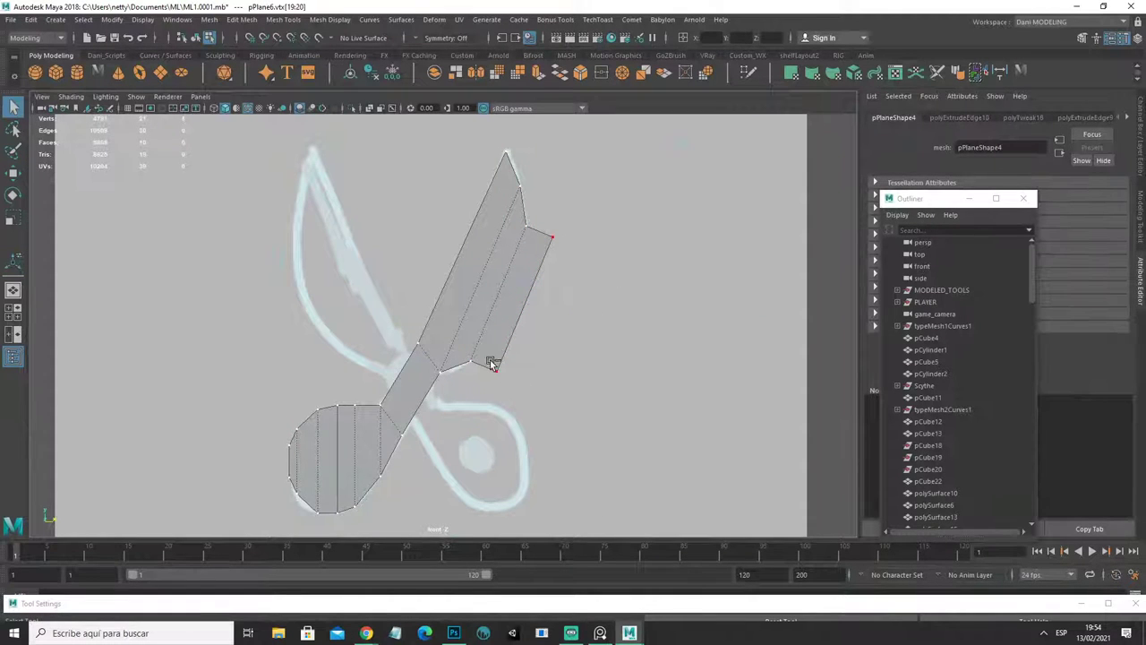
key("w")
left_click(499, 374)
left_click_drag(499, 376, 502, 330)
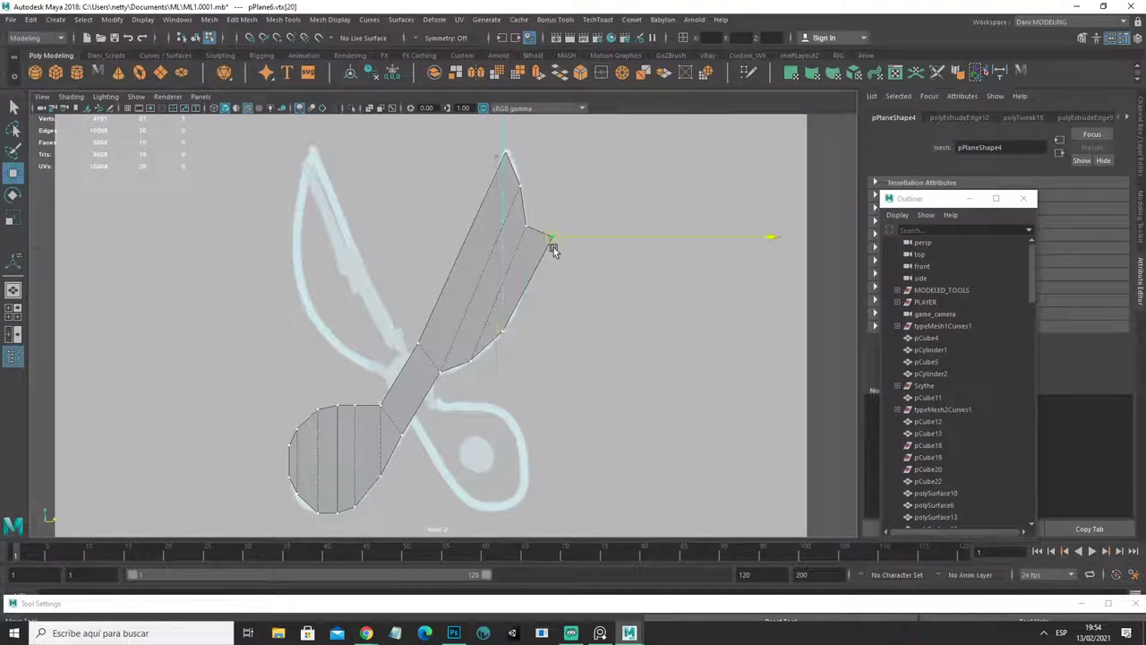
left_click_drag(553, 250, 525, 291)
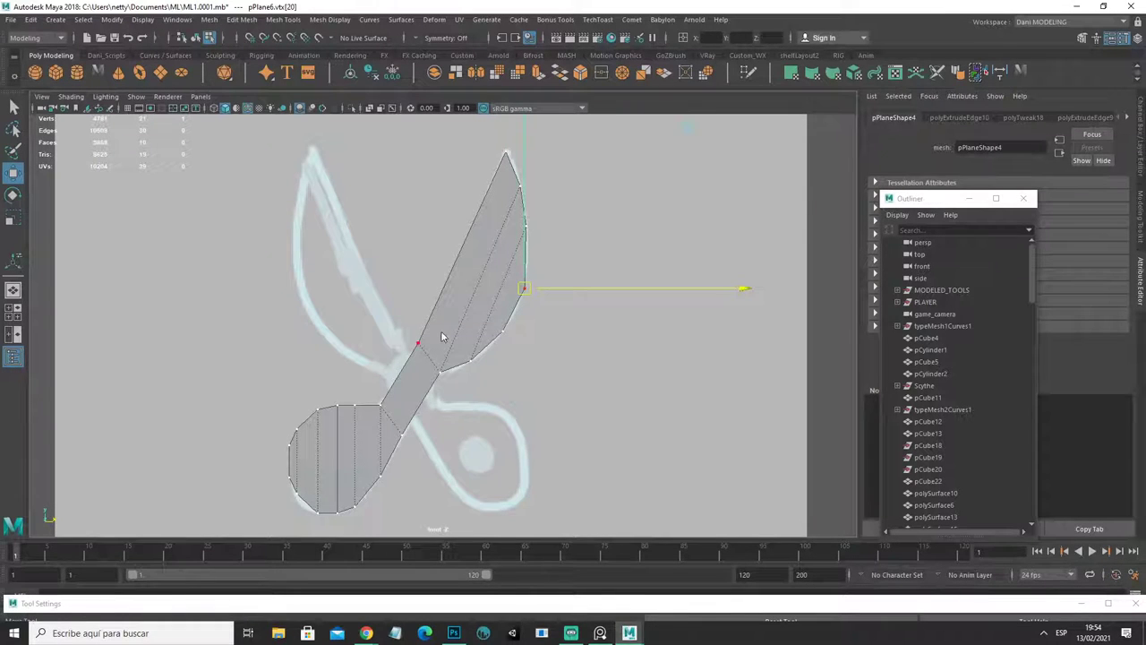
key("F8")
scroll(537, 341, "down", 4)
scroll(551, 388, "down", 3)
Step: Select the scissor half mesh, switch to the four-view layout and orbit to locate the scissors
scroll(502, 371, "up", 2)
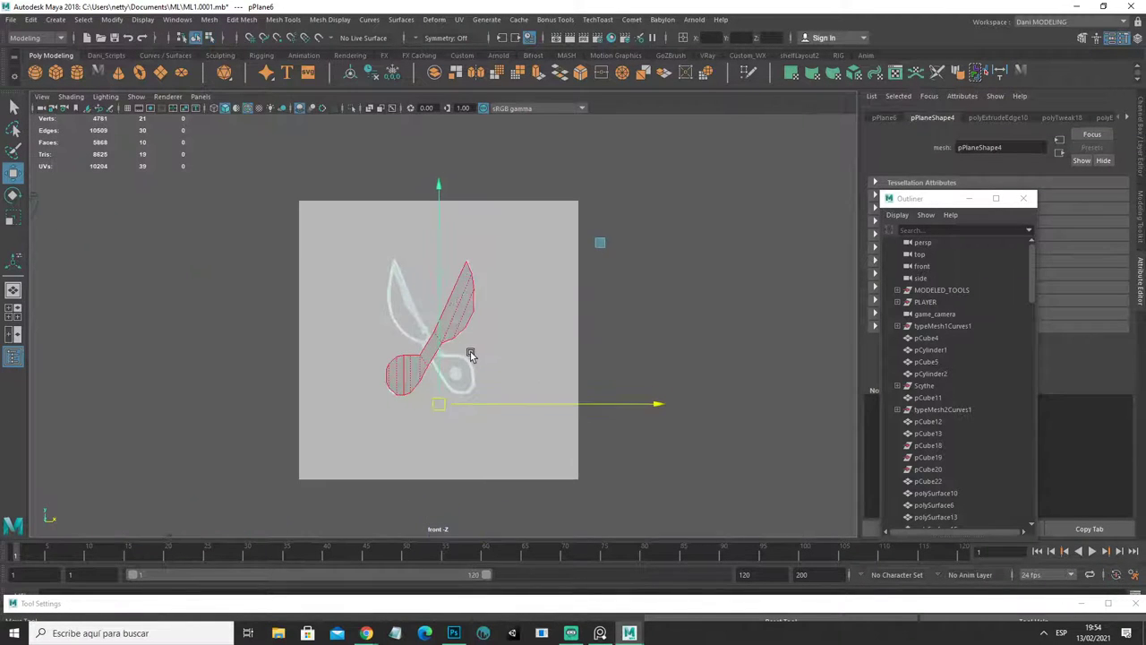
left_click(520, 353)
scroll(521, 403, "up", 2)
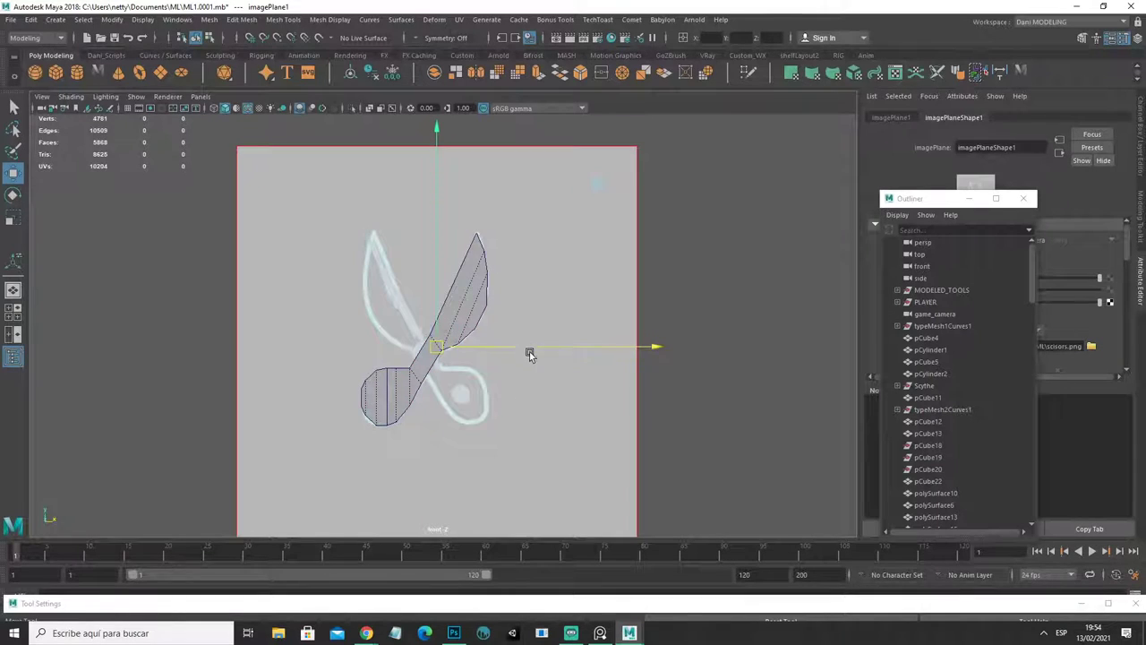
left_click(686, 409)
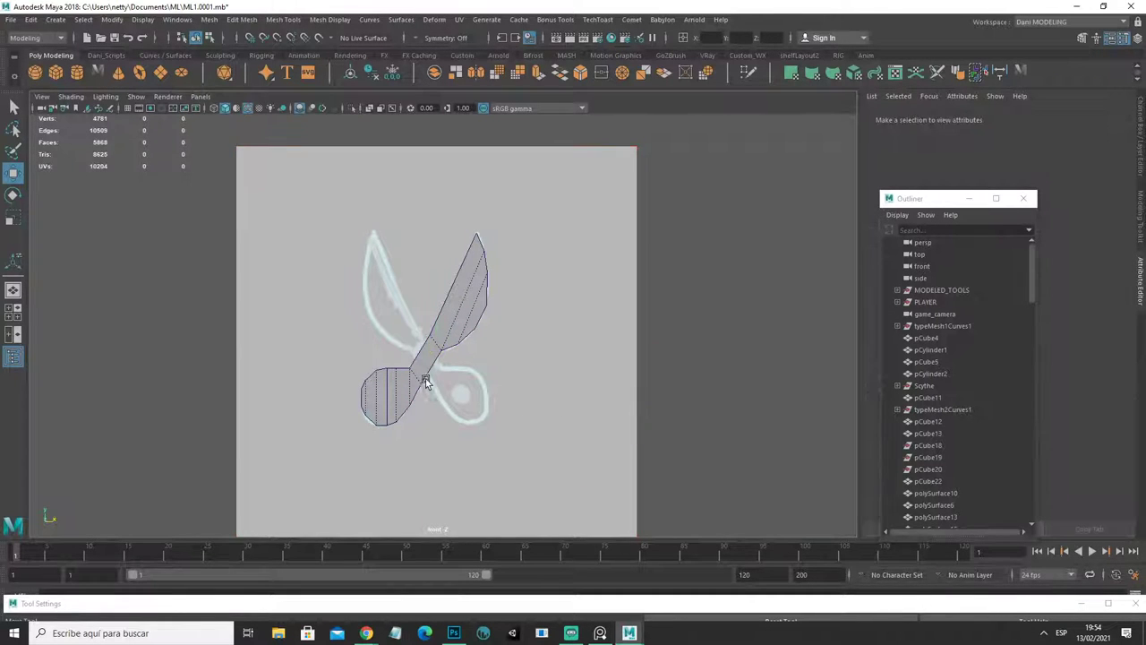
left_click(426, 384)
scroll(460, 435, "down", 3)
scroll(573, 447, "down", 2)
key("space")
key("space")
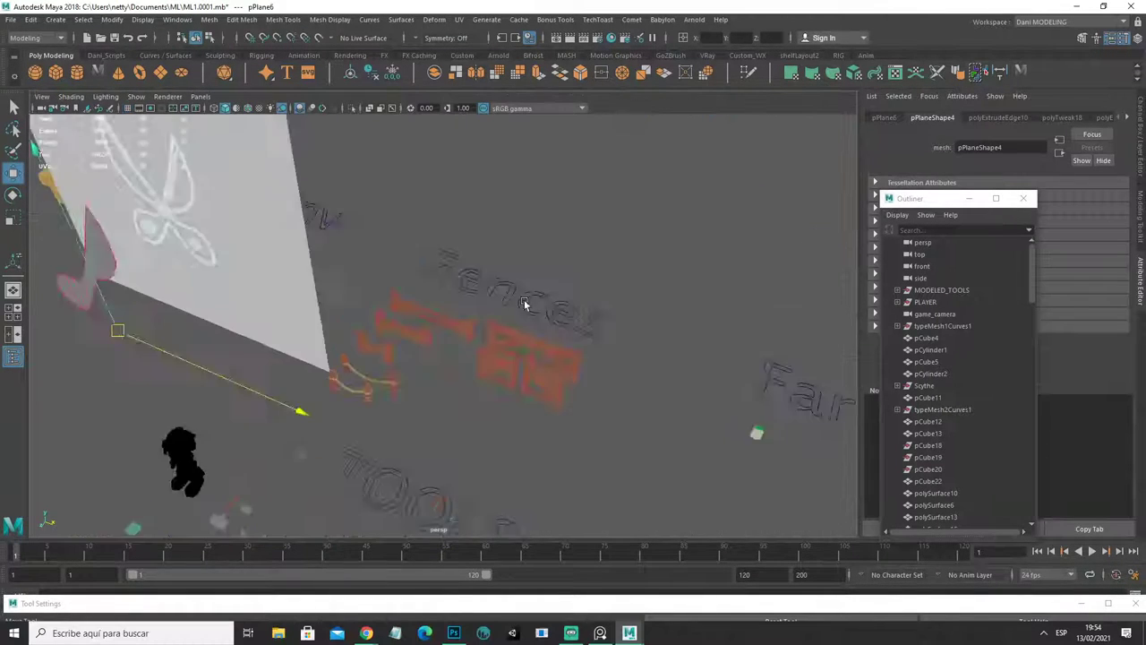
scroll(501, 260, "down", 3)
left_click(422, 294)
mouse_move(481, 212)
left_mouse_down("alt")
mouse_move(422, 295)
mouse_move(414, 350)
left_mouse_up("alt")
Step: Maximize the front view, zoom in on the round handle and enter face mode
scroll(465, 282, "up", 2)
scroll(475, 304, "up", 3)
left_click(475, 305)
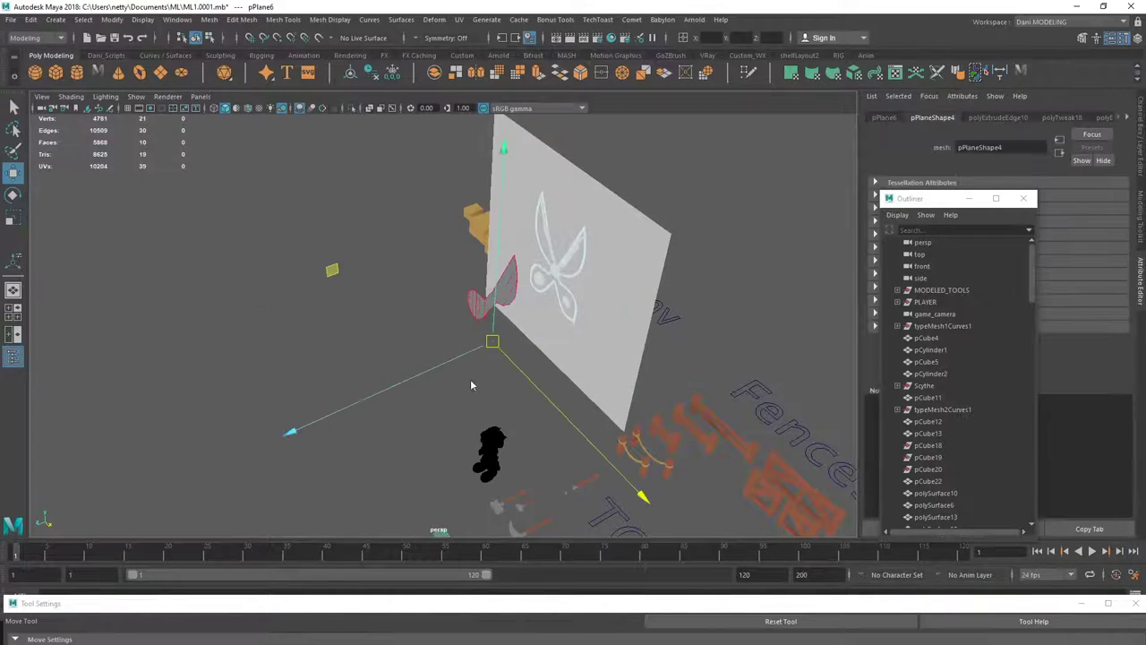
key("space")
key("space")
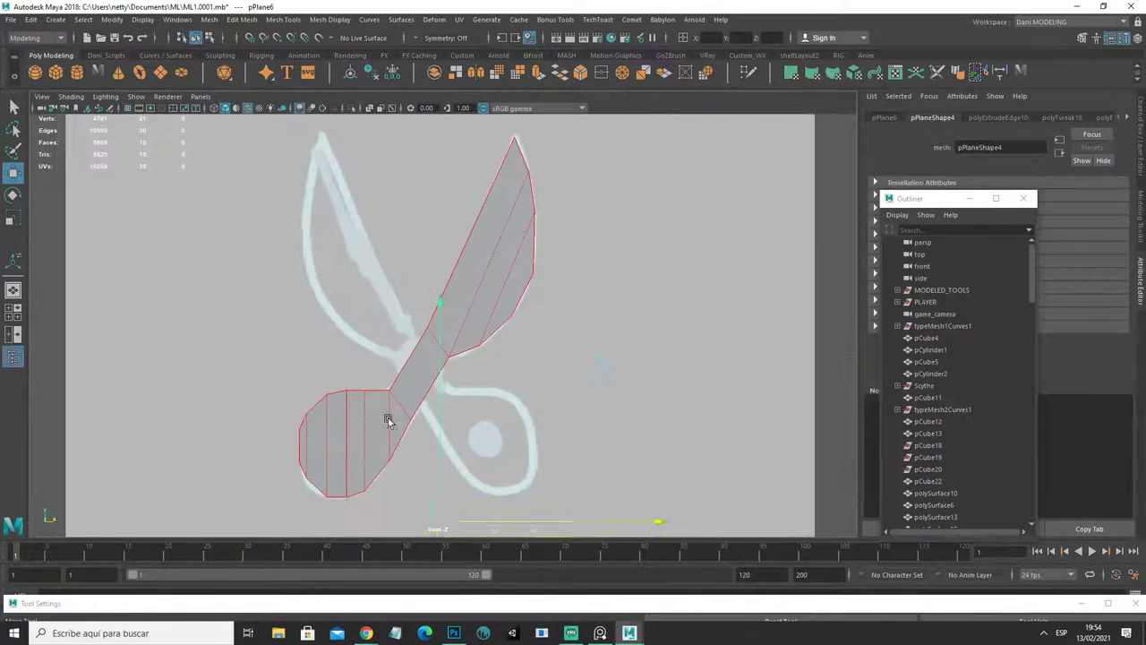
scroll(388, 417, "up", 3)
key("F11")
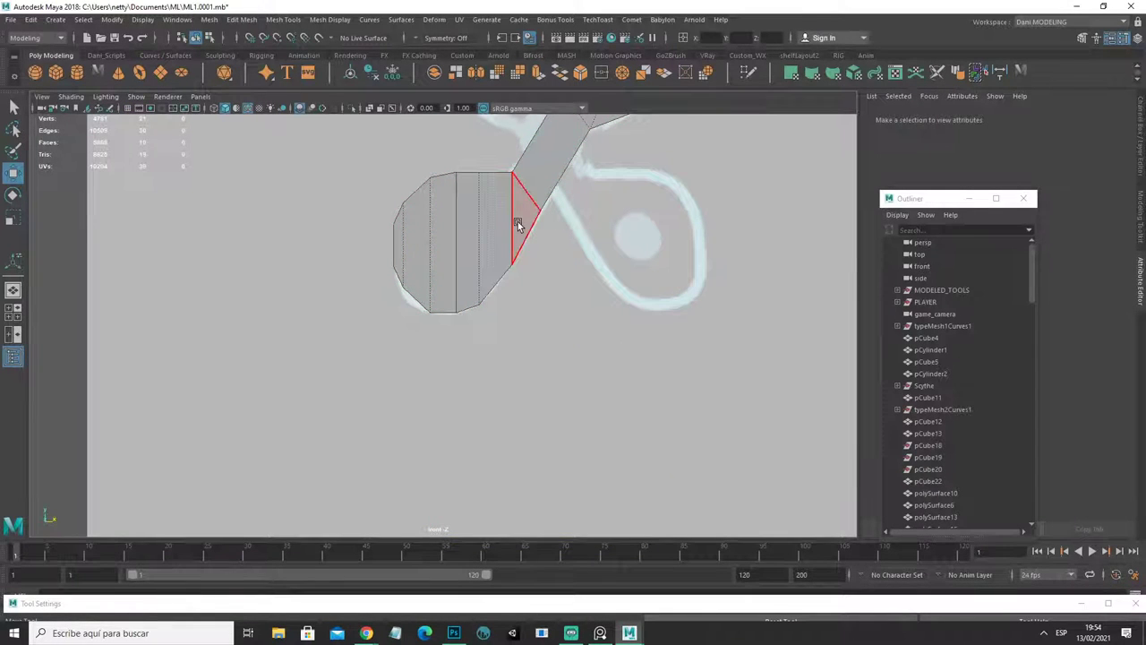
Step: Extrude the round handle's faces, shrink them inward, and delete the inner face to open a hole
left_click(427, 250)
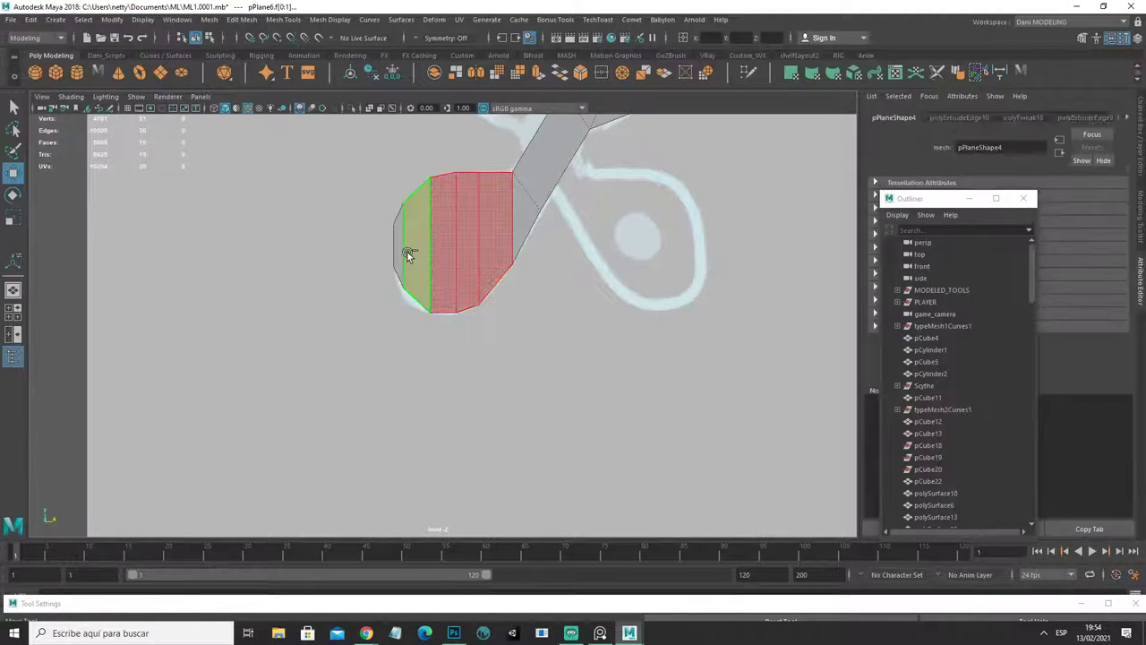
left_click(393, 254, "shift")
key("ctrl+e")
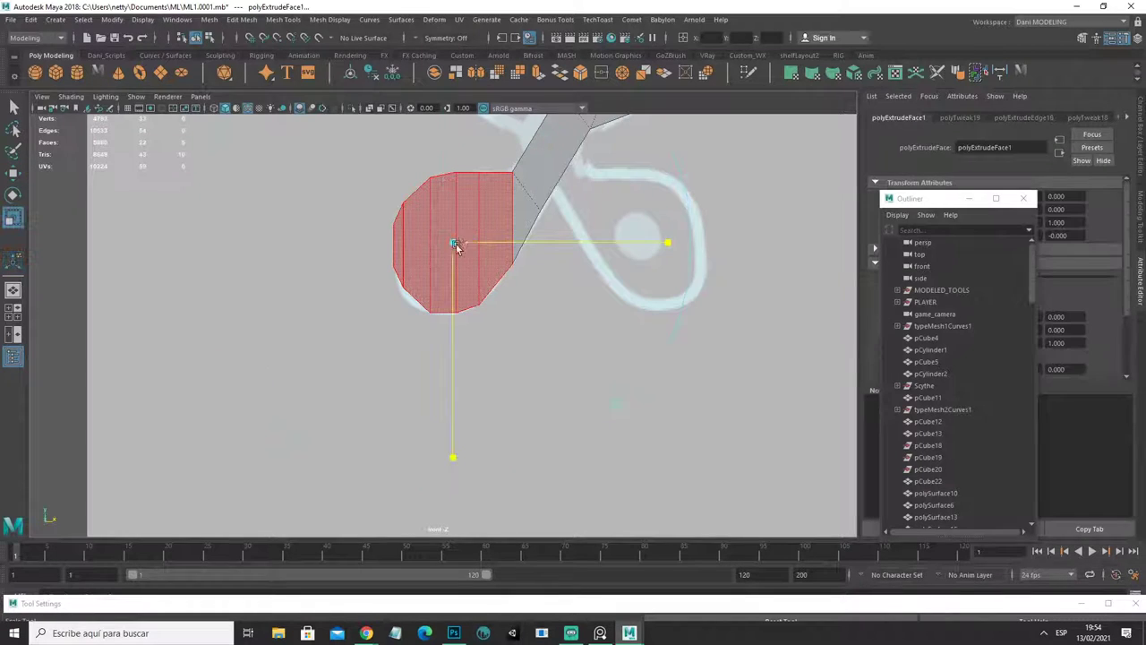
left_click_drag(466, 241, 409, 233)
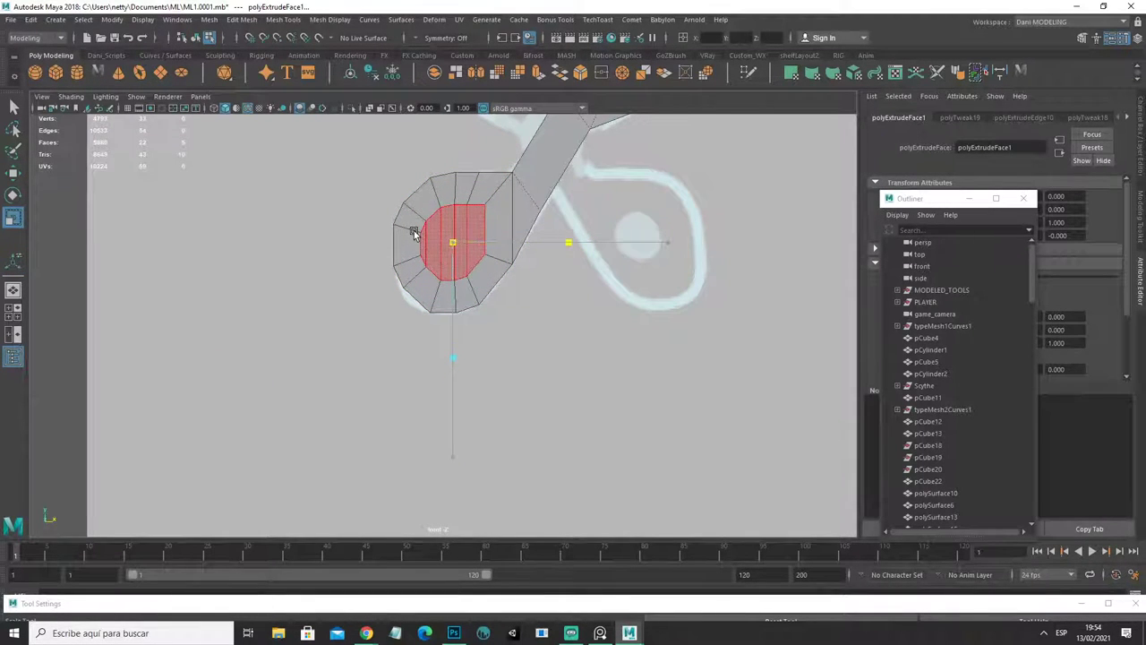
scroll(399, 244, "down", 5)
scroll(395, 280, "up", 2)
scroll(395, 283, "up", 2)
scroll(395, 283, "up", 1)
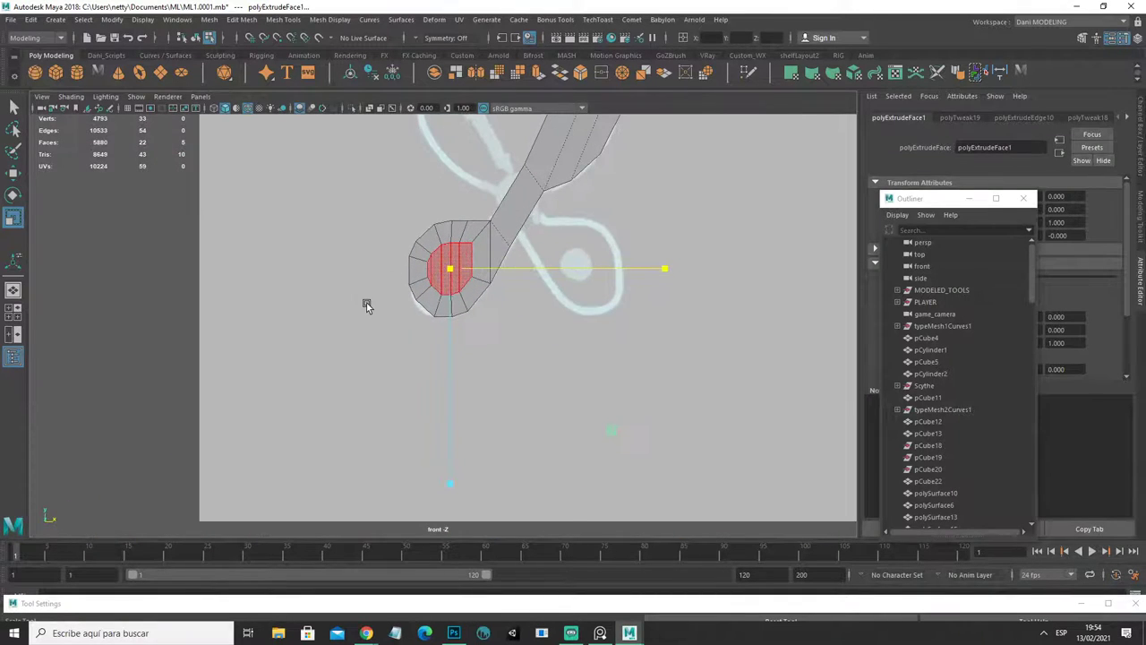
key("Delete")
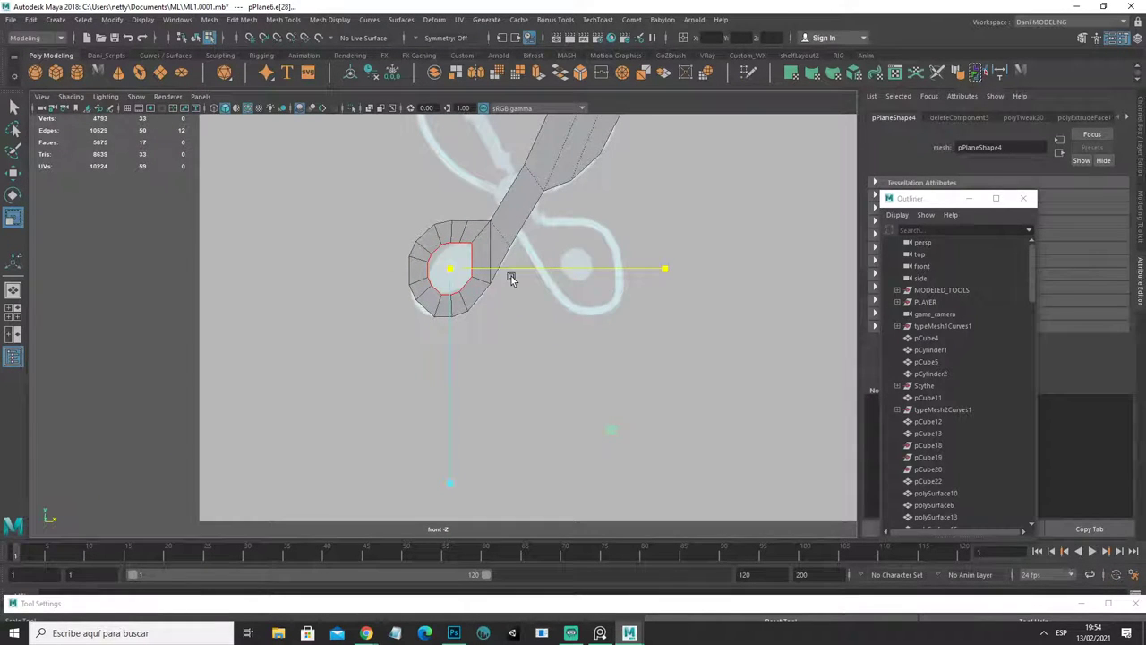
middle_click_drag(511, 276, 452, 378, "alt")
scroll(452, 378, "up", 2)
Step: Place a cut point on the blade's neck edge using the custom shelf's cutting tool
left_click(420, 350)
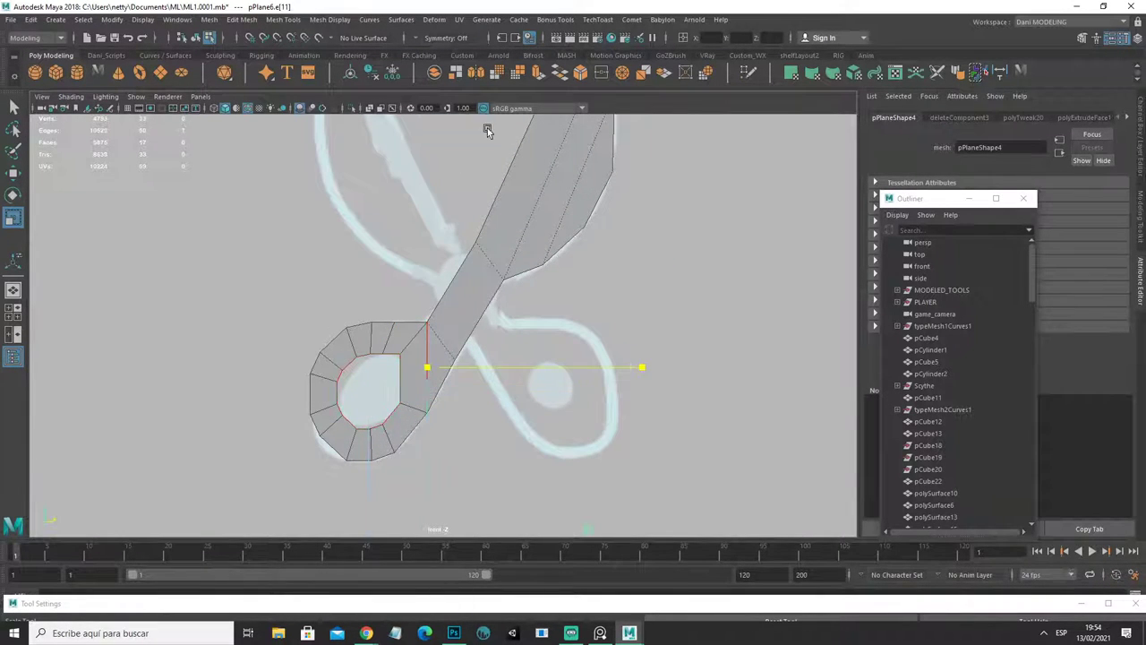
left_click(736, 56)
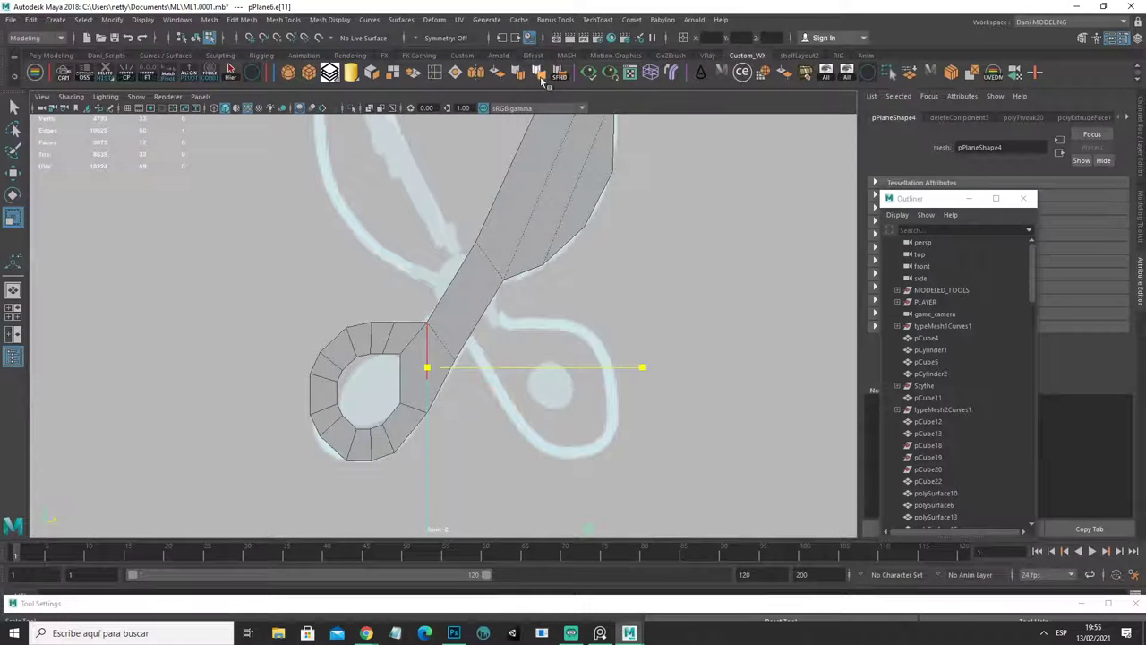
left_click(542, 79)
right_click(417, 322)
left_click(443, 392)
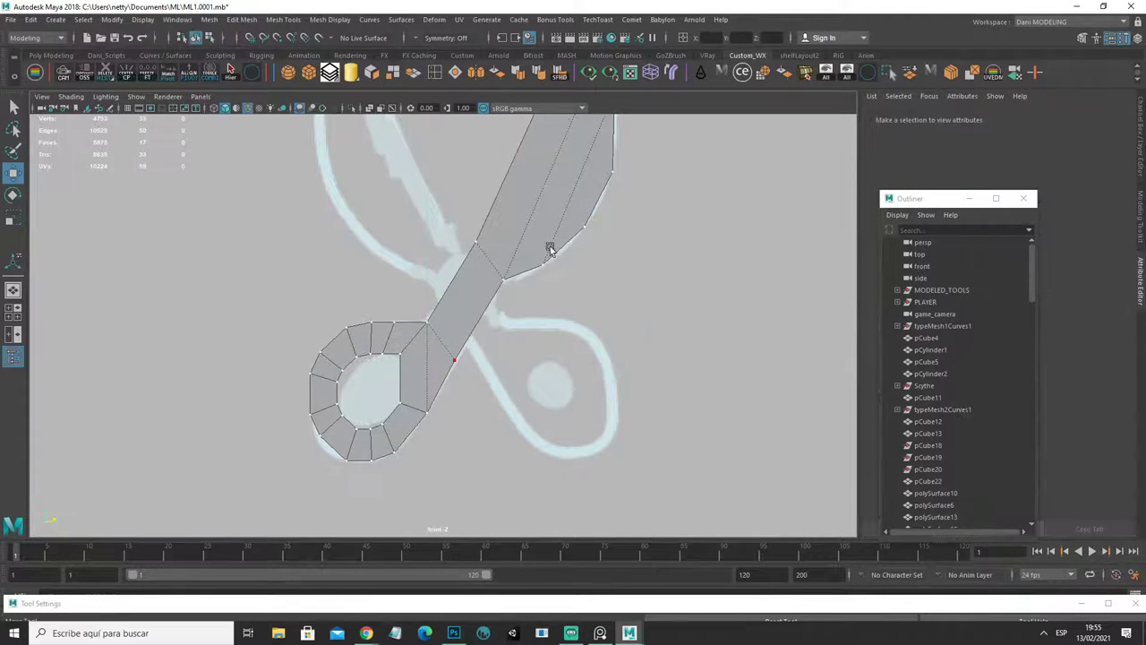
left_click(492, 296)
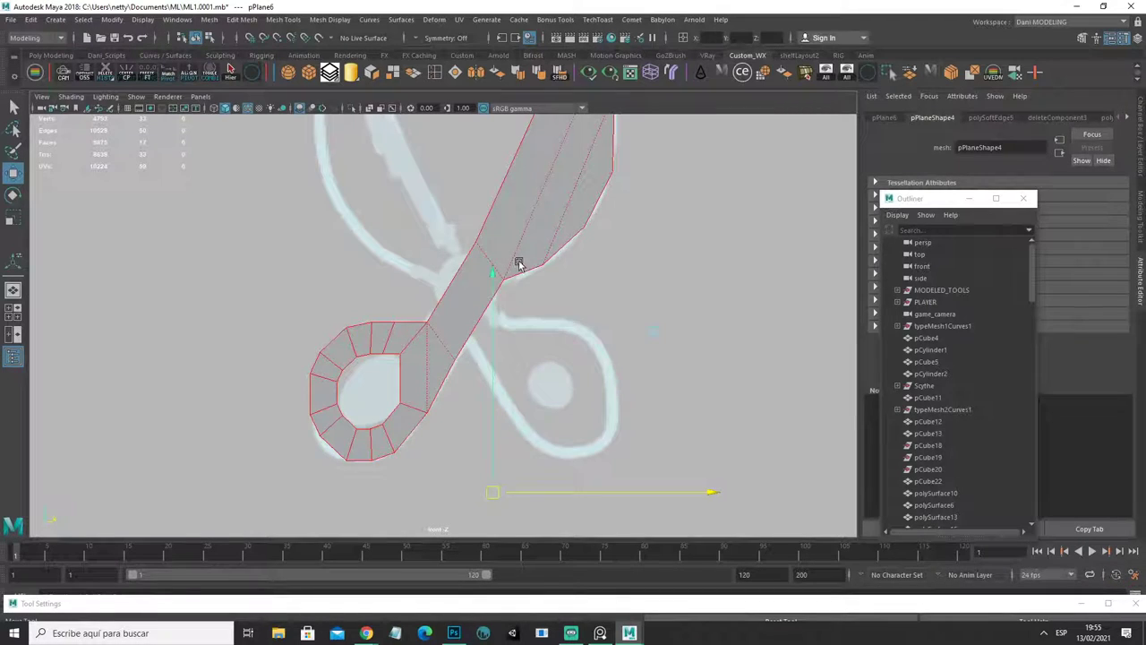
scroll(506, 291, "up", 2)
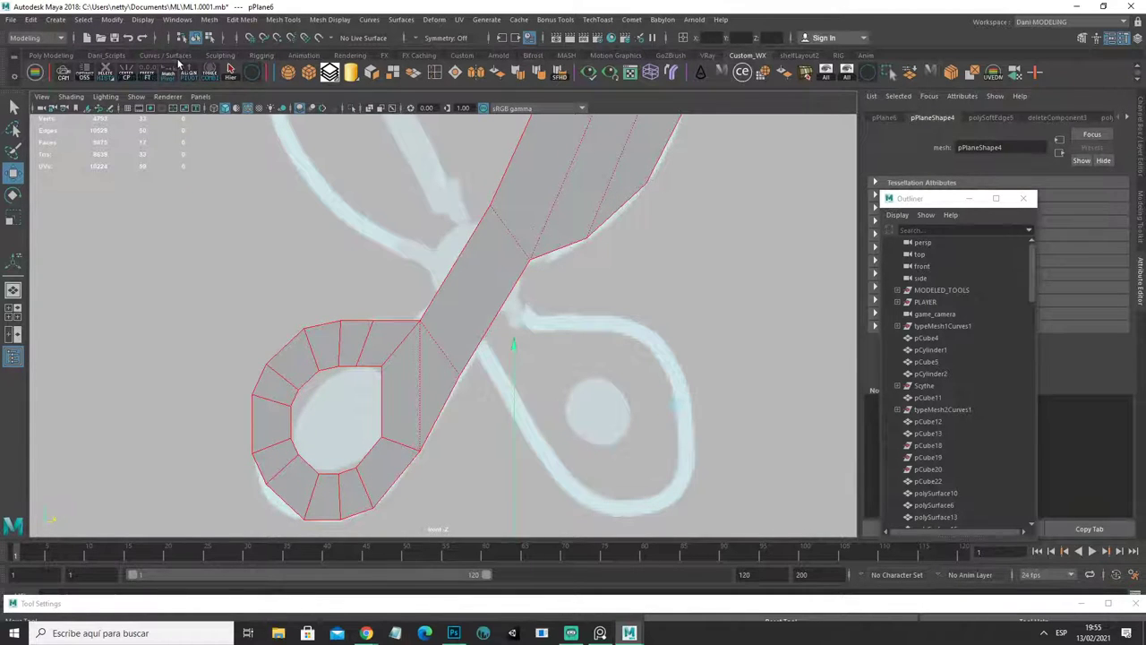
Step: Cut a new edge across the neck with Multi-Cut from the Dani_Scripts shelf
left_click(106, 55)
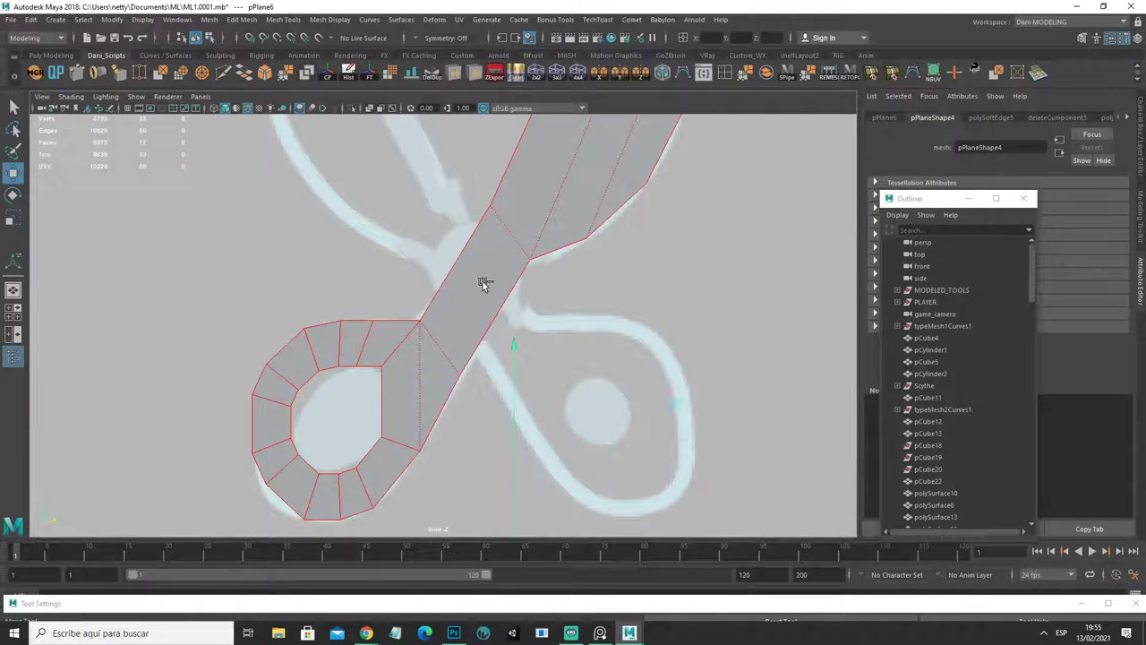
left_click(457, 270)
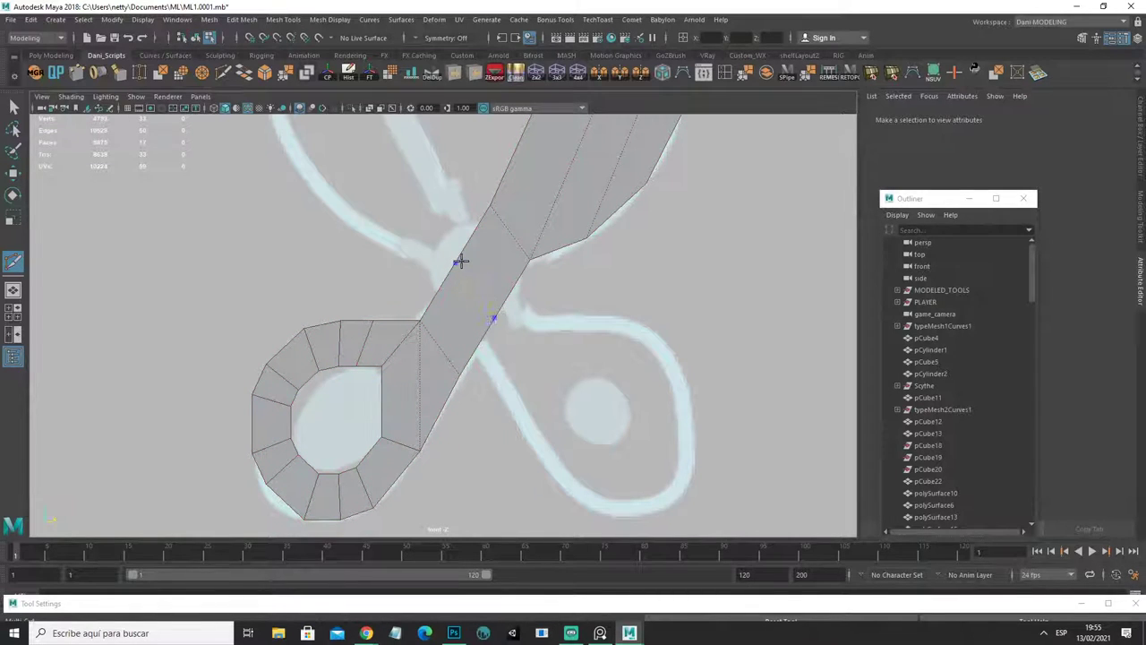
key("q")
Step: Select the new neck vertices and scale them inward on X to pinch the neck
left_click(448, 268)
right_click_drag(465, 273, 475, 277)
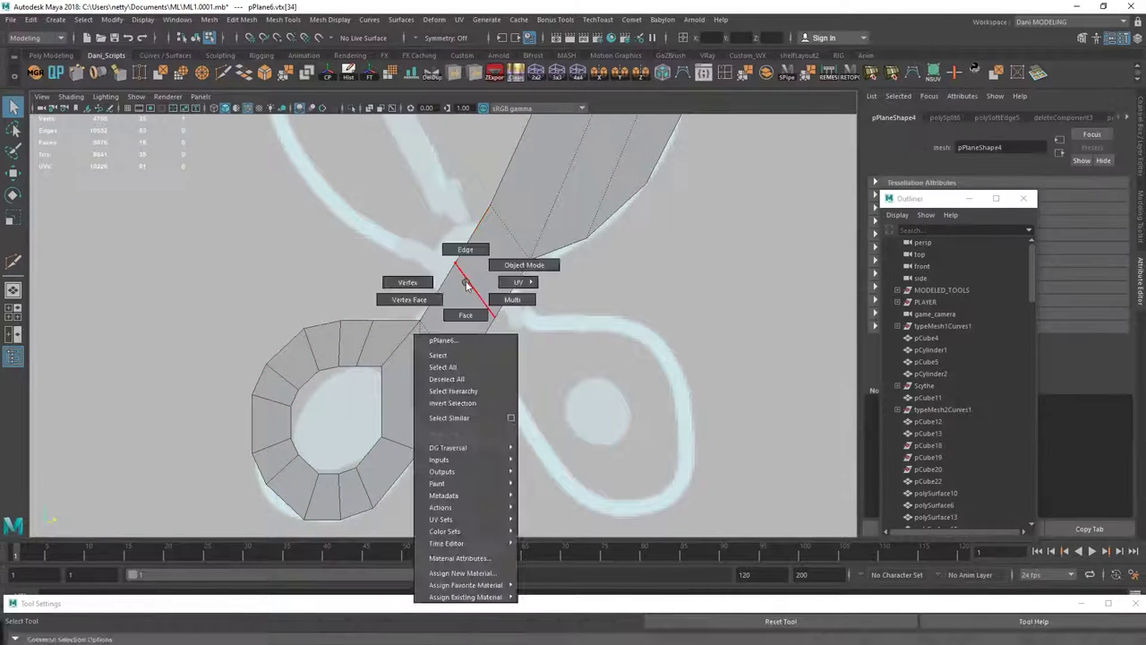
key("r")
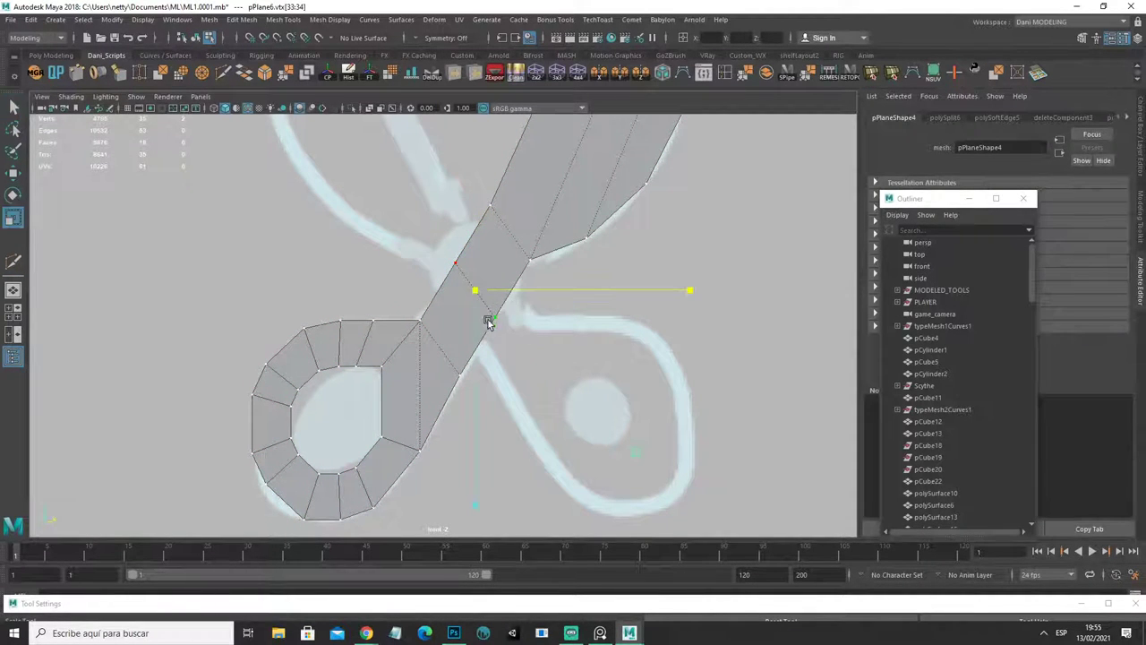
middle_click_drag(486, 320, 457, 264)
scroll(456, 264, "down", 5)
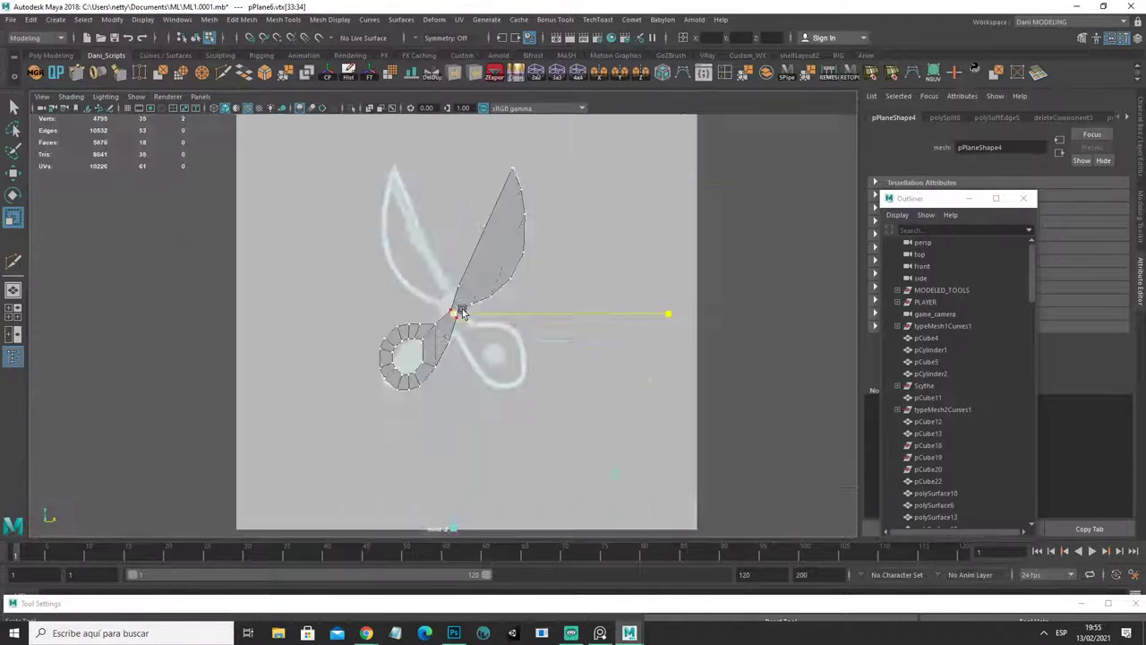
scroll(448, 314, "down", 5)
scroll(555, 315, "up", 4)
scroll(554, 315, "up", 3)
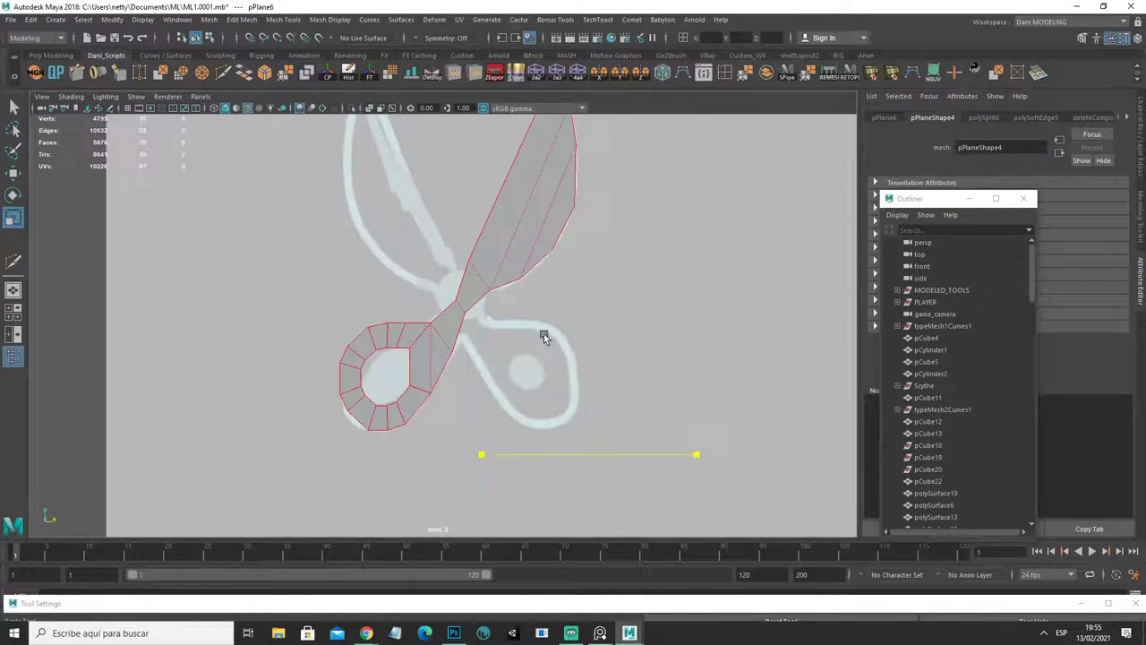
Step: Shift the half's pivot point slightly to the left
key("e")
key("w")
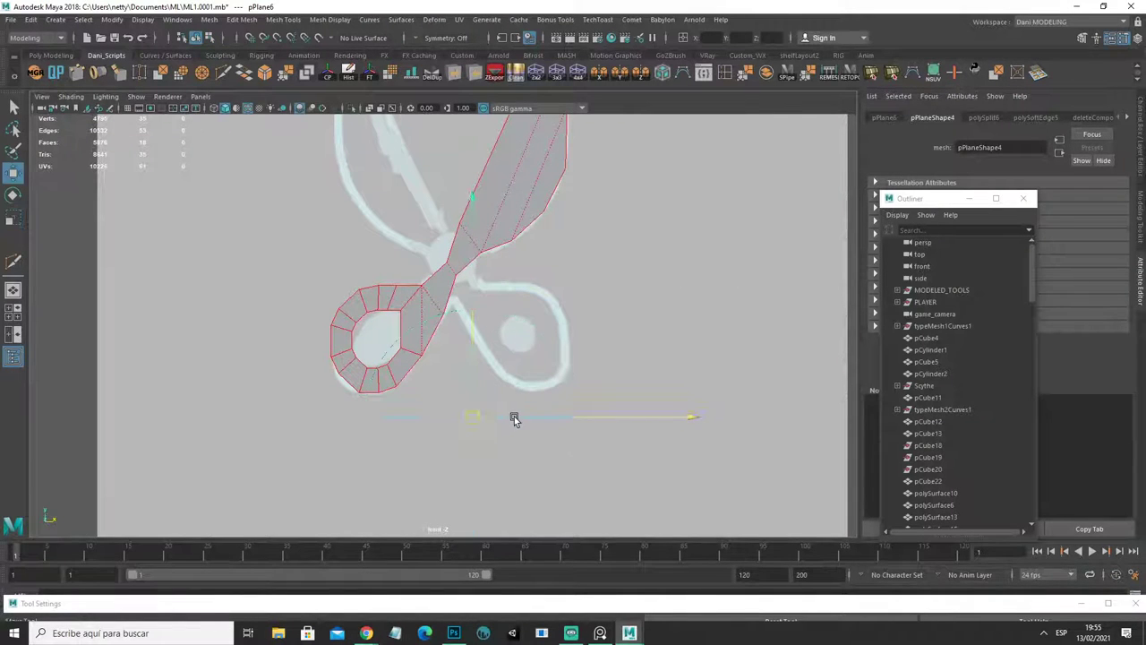
left_click_drag(605, 414, 589, 416)
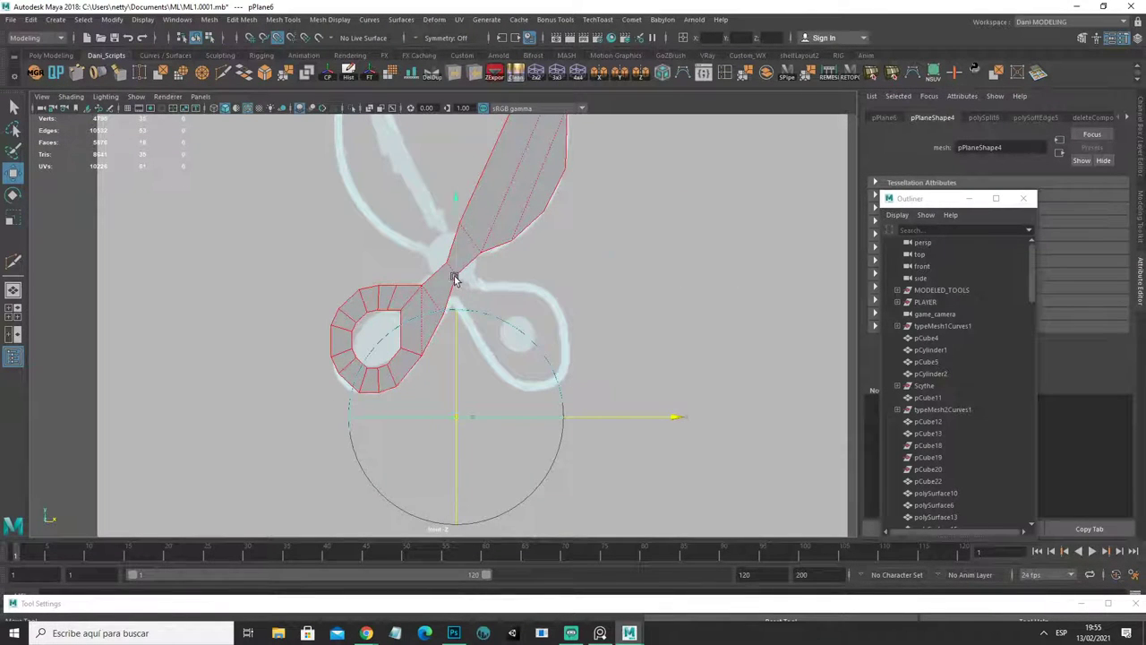
key("ctrl+h")
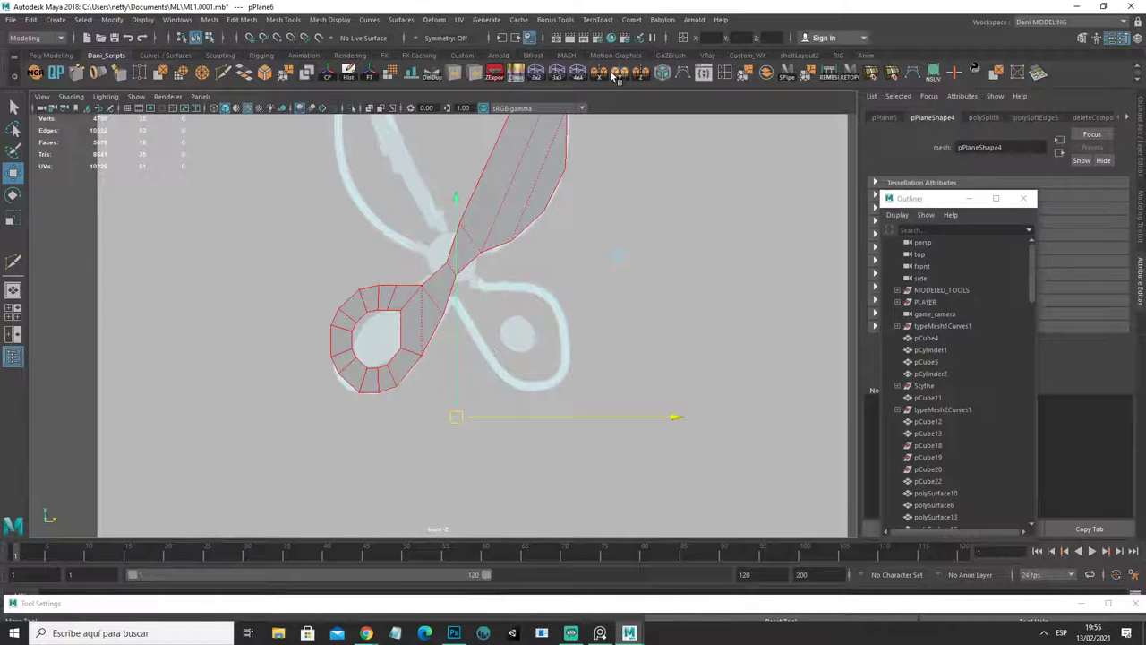
Step: Mirror the scissor half into a full pair using the Mirror shelf button
left_click(601, 72)
scroll(506, 336, "down", 3)
scroll(506, 335, "down", 2)
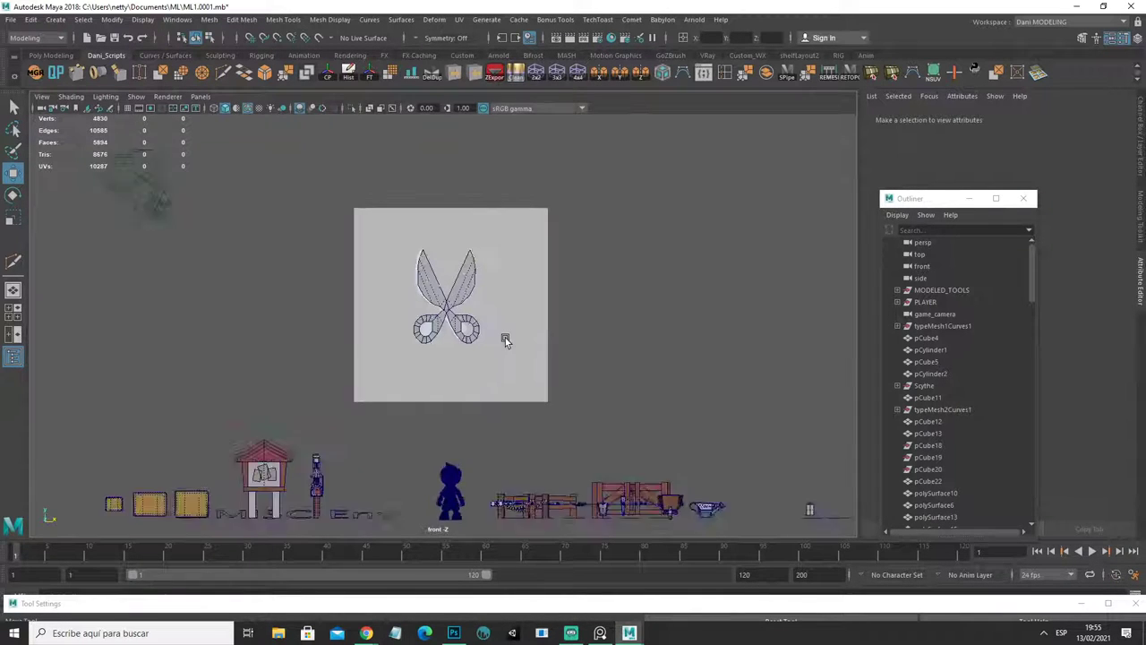
scroll(506, 340, "up", 2)
scroll(506, 340, "up", 3)
Step: Inspect the mirrored scissors in the four-view layout and perspective view, then select the half
left_click_drag(508, 329, 473, 326, "alt")
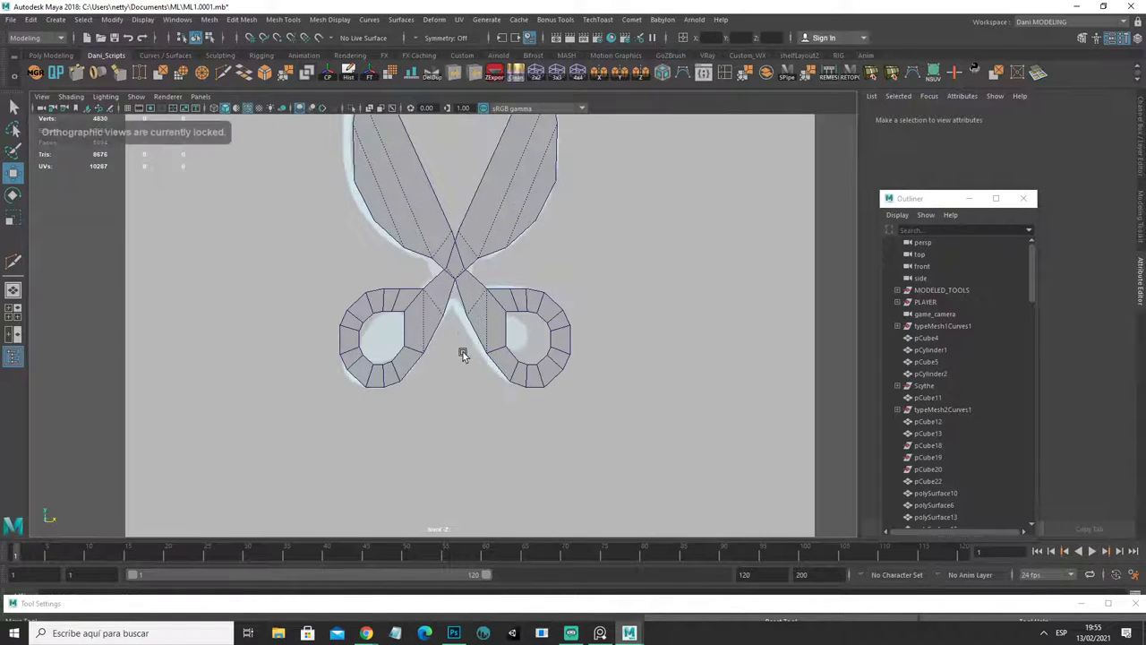
key("space")
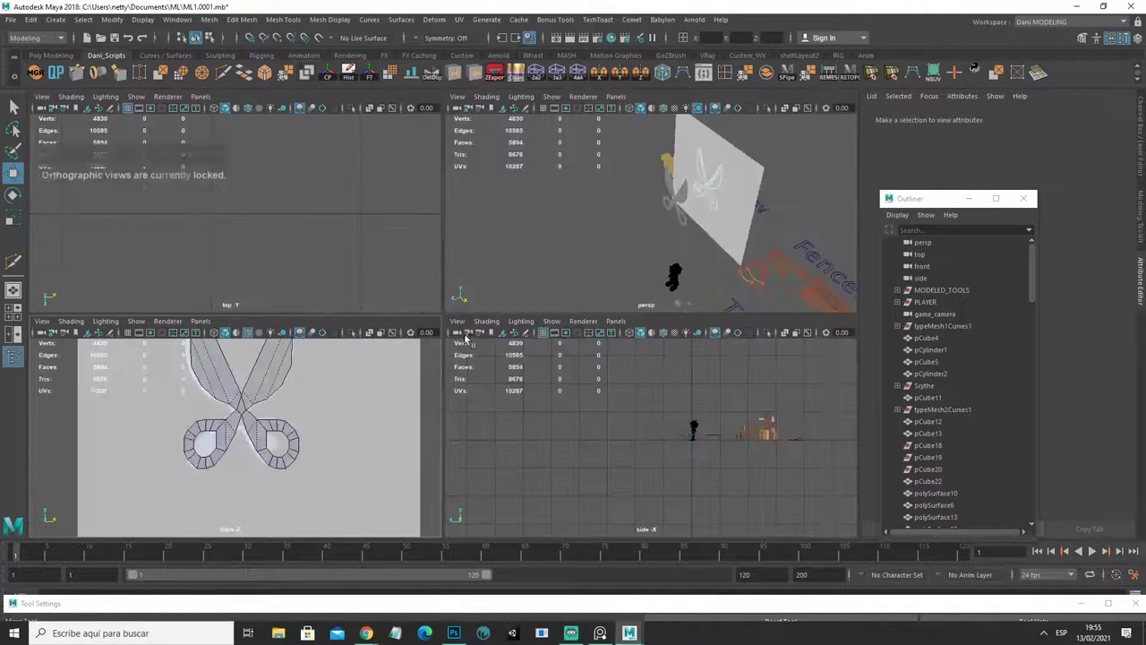
key("space")
left_click_drag(524, 397, 617, 360, "alt")
key("alt+Tab")
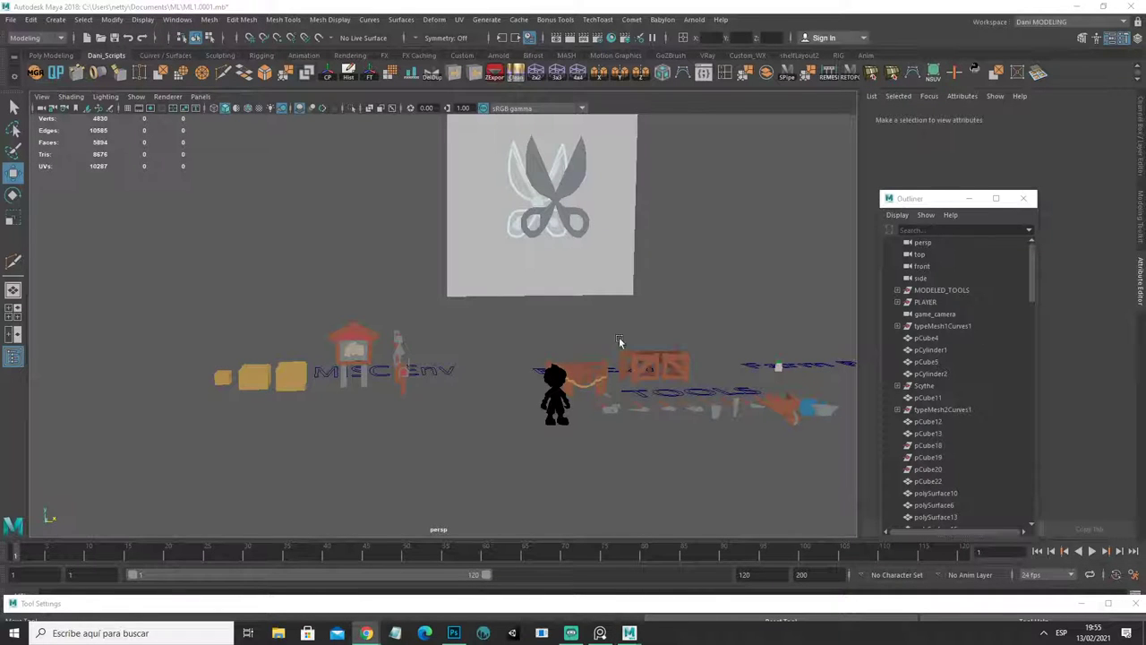
left_click_drag(550, 277, 490, 285, "alt")
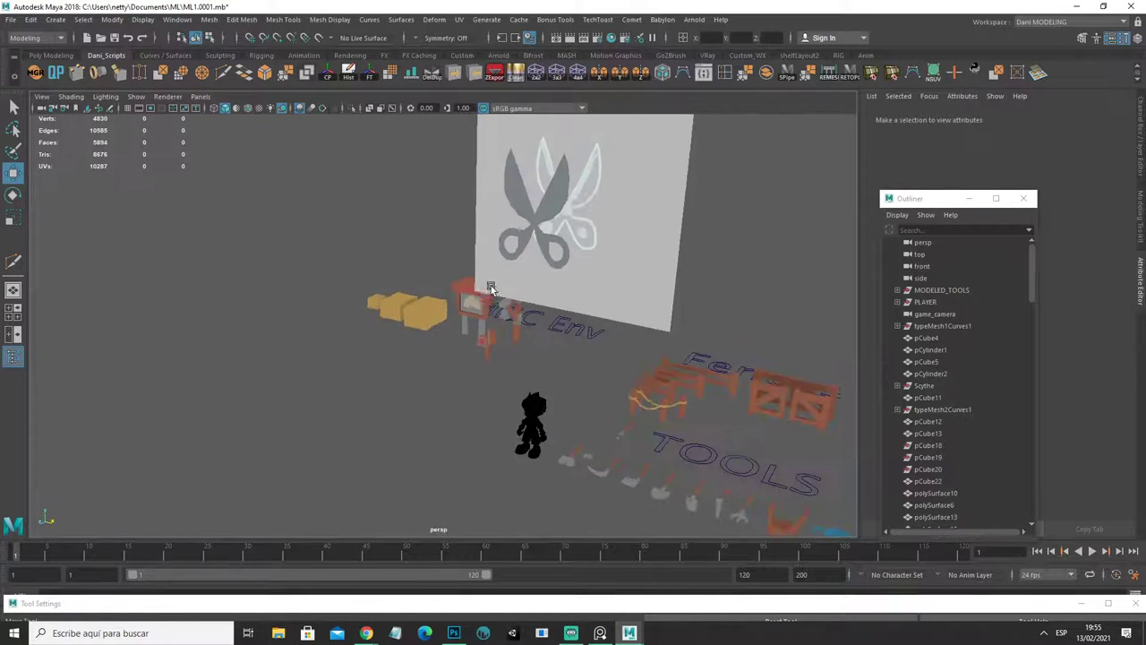
scroll(463, 331, "down", 5)
mouse_move(463, 330)
left_mouse_down("alt")
mouse_move(543, 341)
mouse_move(439, 324)
left_mouse_up("alt")
scroll(437, 322, "up", 4)
scroll(435, 321, "up", 2)
scroll(434, 320, "up", 2)
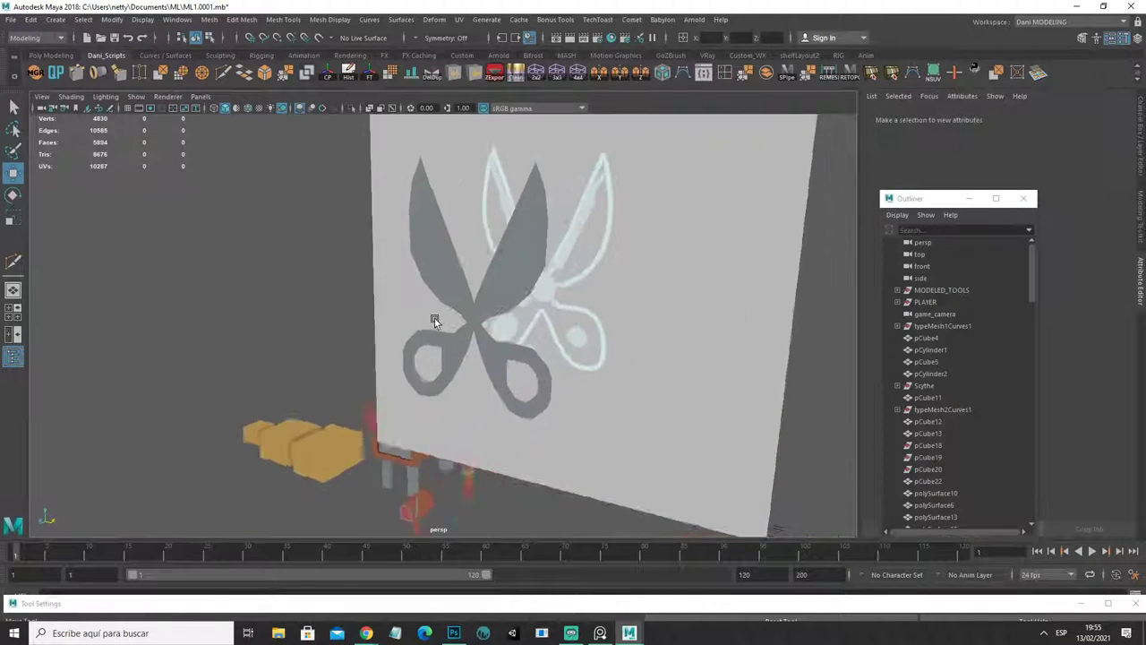
left_click(511, 325)
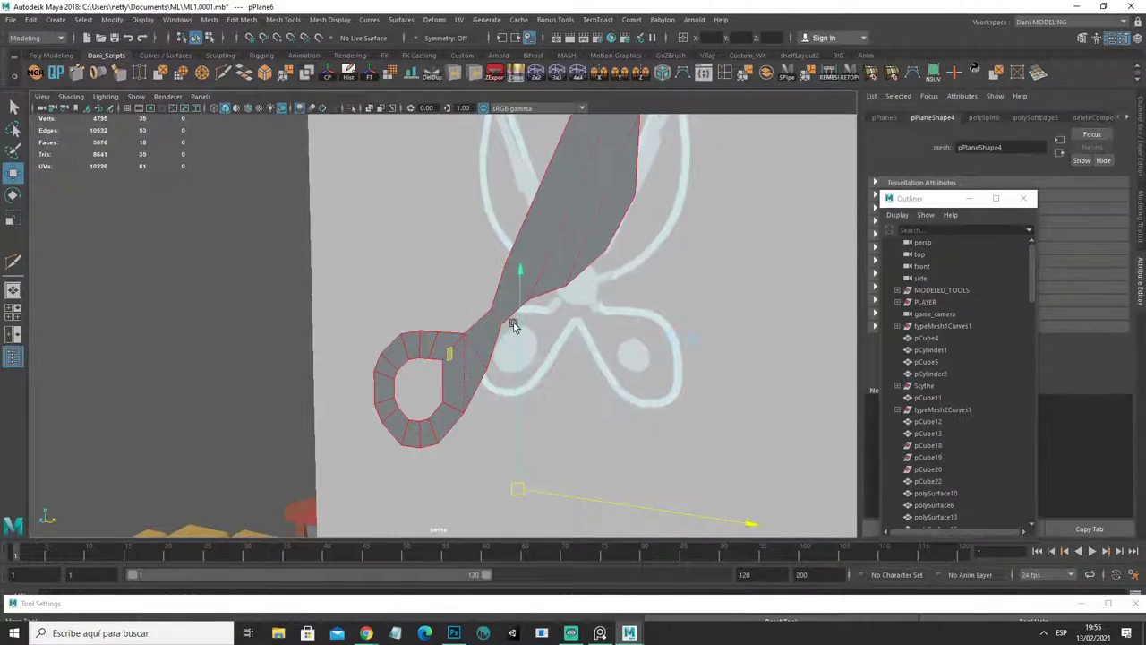
Step: Raise a vertex on the handle's inner ring along Y to reshape where it meets the blade
left_click_drag(513, 326, 455, 344, "alt")
scroll(455, 342, "up", 3)
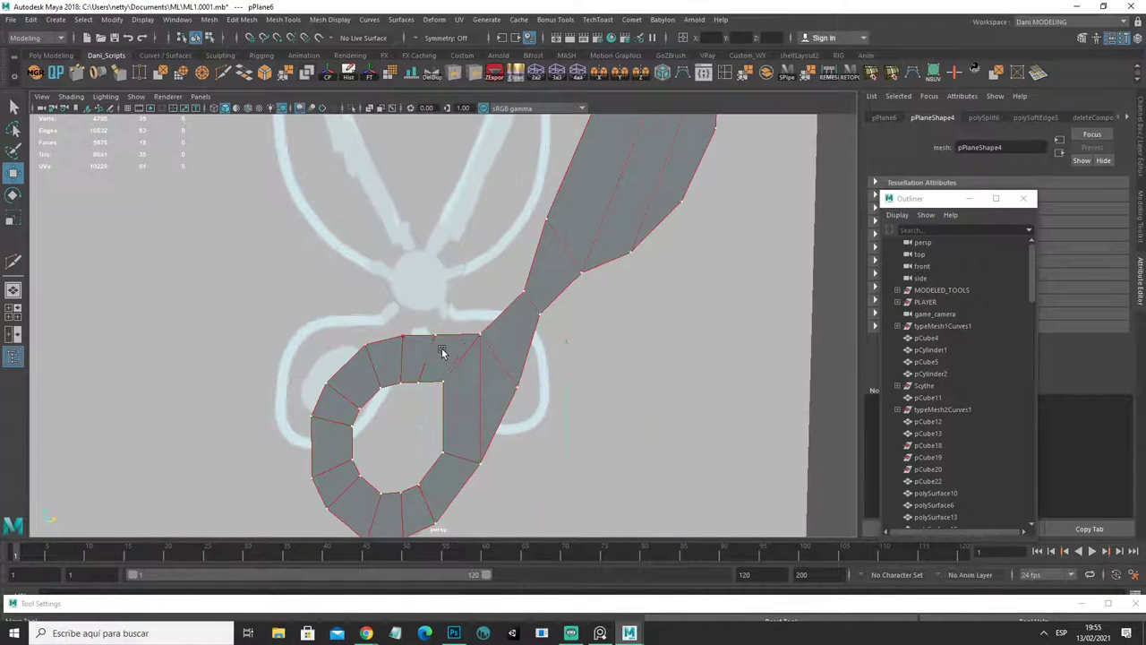
right_click_drag(440, 351, 445, 320, "shift")
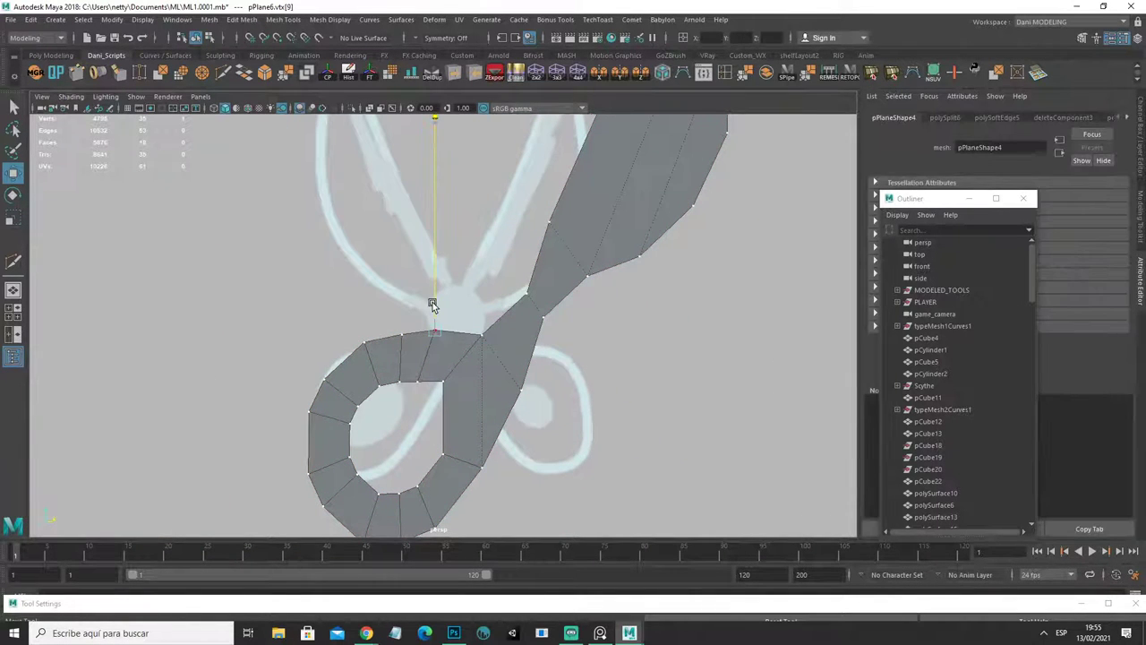
left_click_drag(494, 335, 468, 352, "alt")
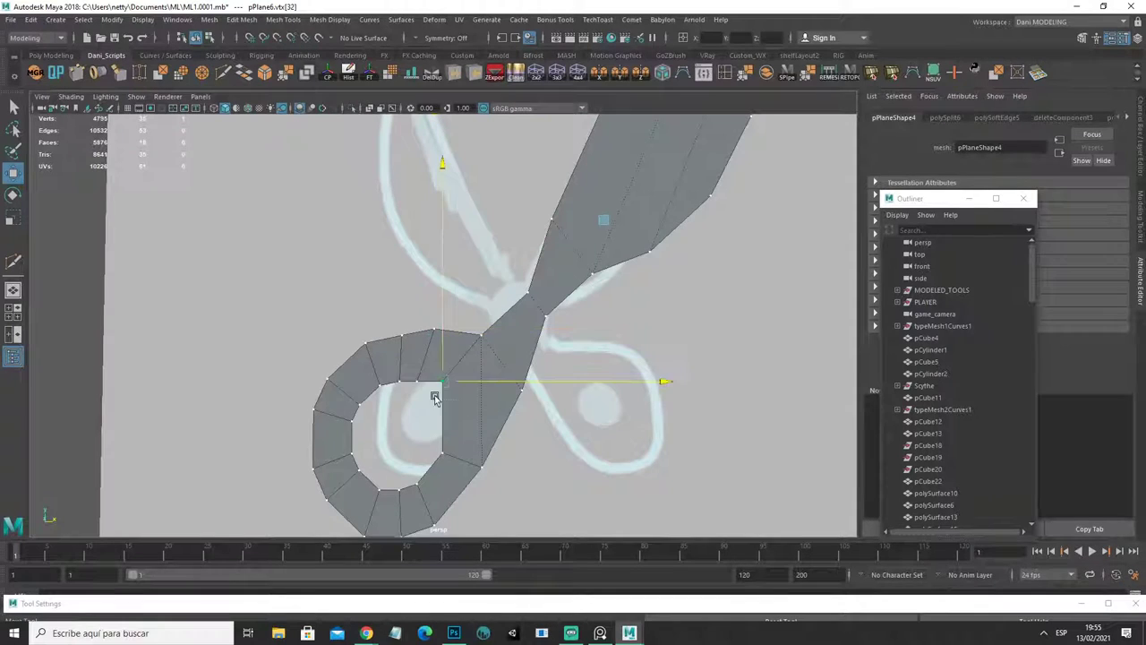
left_click(457, 455)
mouse_move(449, 417)
left_mouse_down()
mouse_move(442, 397)
mouse_move(524, 376)
left_mouse_up()
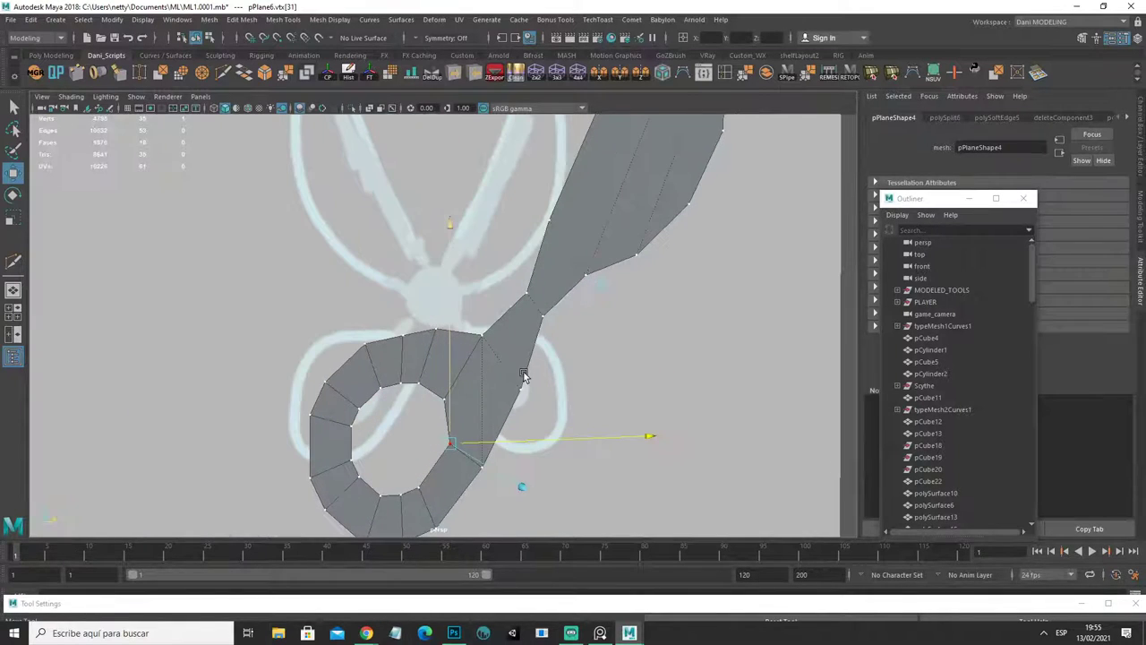
Step: Back in Object Mode, extrude the scissors half to give it thickness
right_click_drag(537, 299, 598, 259)
mouse_move(598, 259)
left_mouse_down("alt")
mouse_move(571, 320)
mouse_move(604, 373)
left_mouse_up("alt")
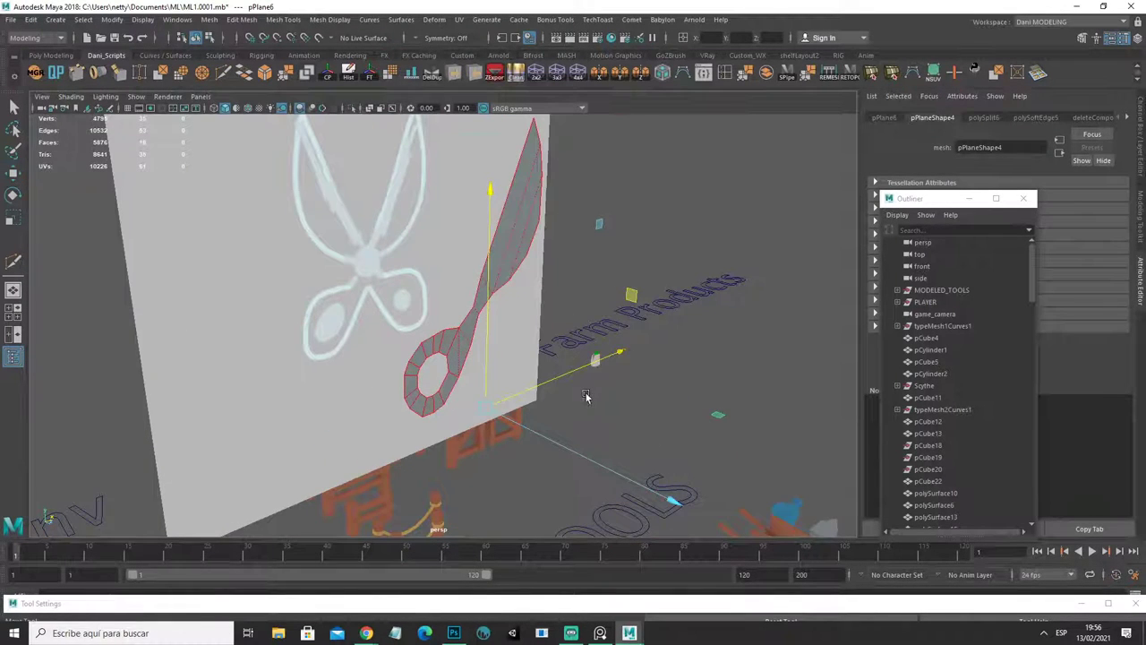
key("ctrl+e")
Step: Set the extrusion's Local Translate Z to 0.144 to thicken the half, then exit the tool
mouse_move(551, 415)
left_mouse_down()
mouse_move(543, 451)
mouse_move(603, 463)
mouse_move(551, 357)
mouse_move(557, 334)
mouse_move(431, 284)
left_mouse_up()
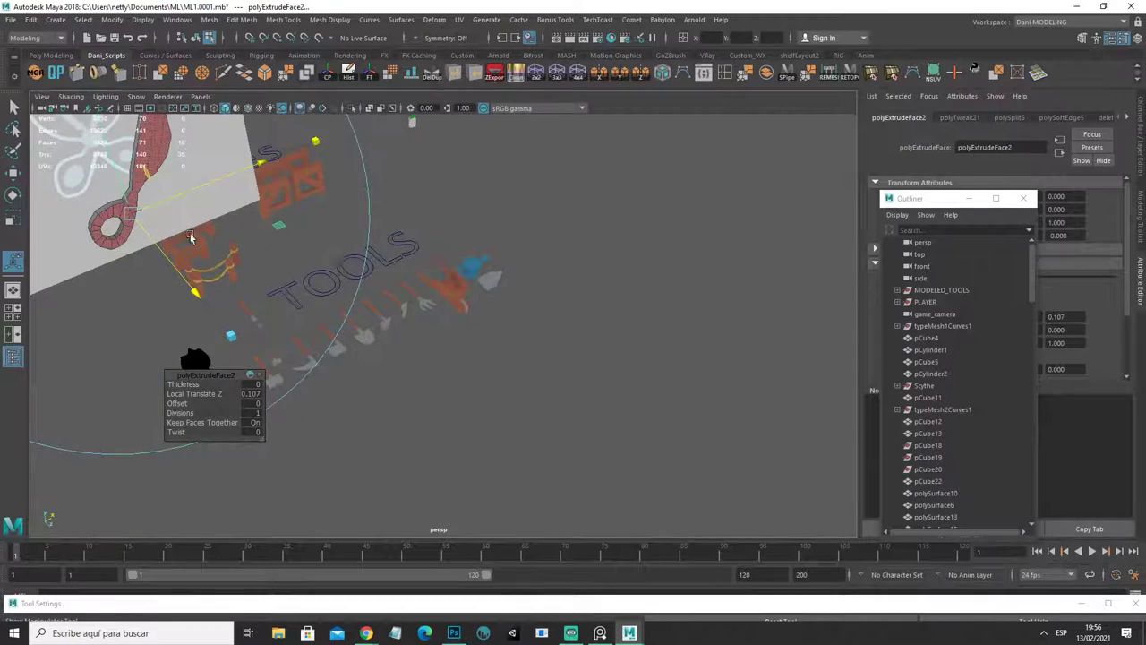
mouse_move(190, 237)
left_mouse_down("alt")
mouse_move(345, 281)
mouse_move(409, 320)
mouse_move(481, 303)
left_mouse_up("alt")
key("ctrl+shift+x")
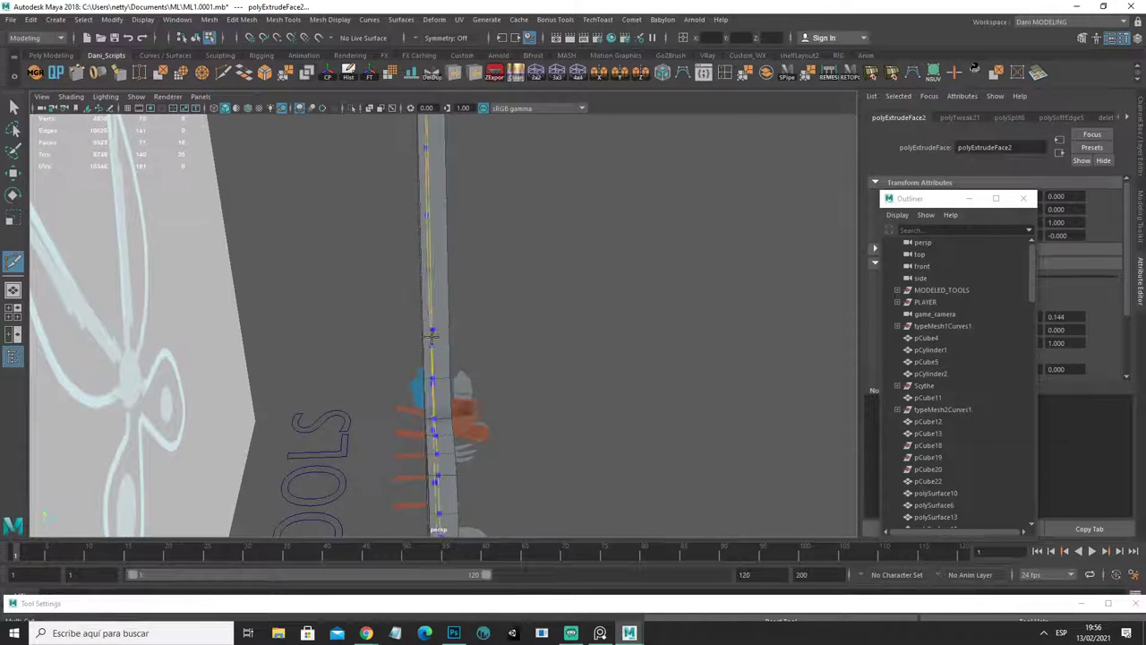
key("q")
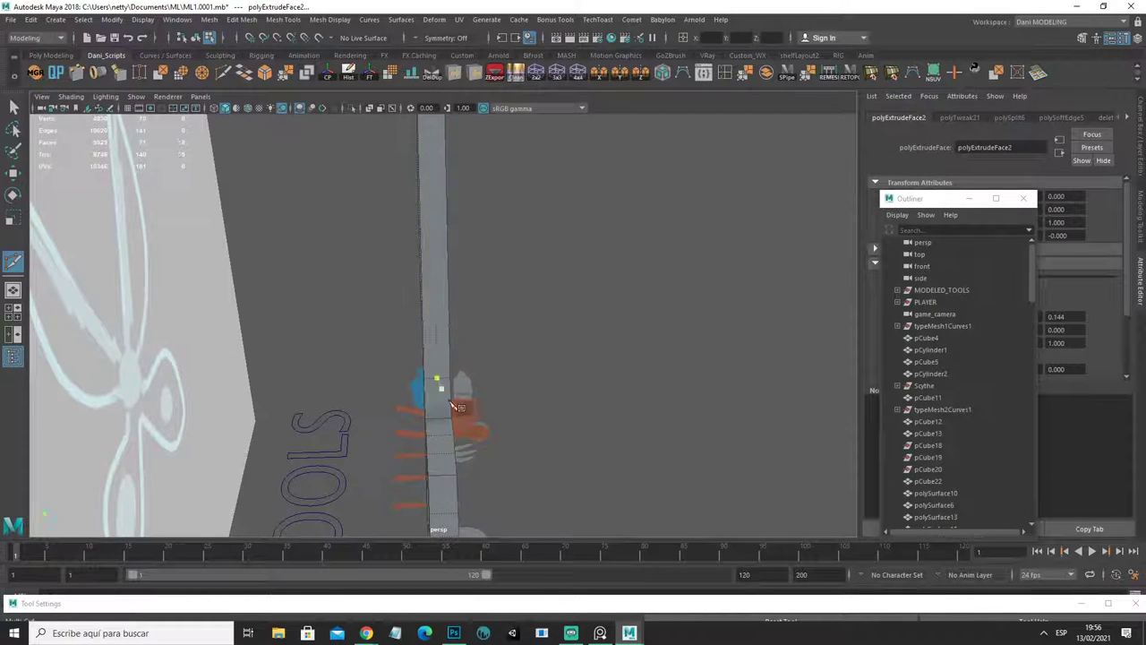
left_click_drag(435, 331, 277, 303, "alt")
Step: Scale the scissors half slightly thinner along X
left_click(222, 211)
key("r")
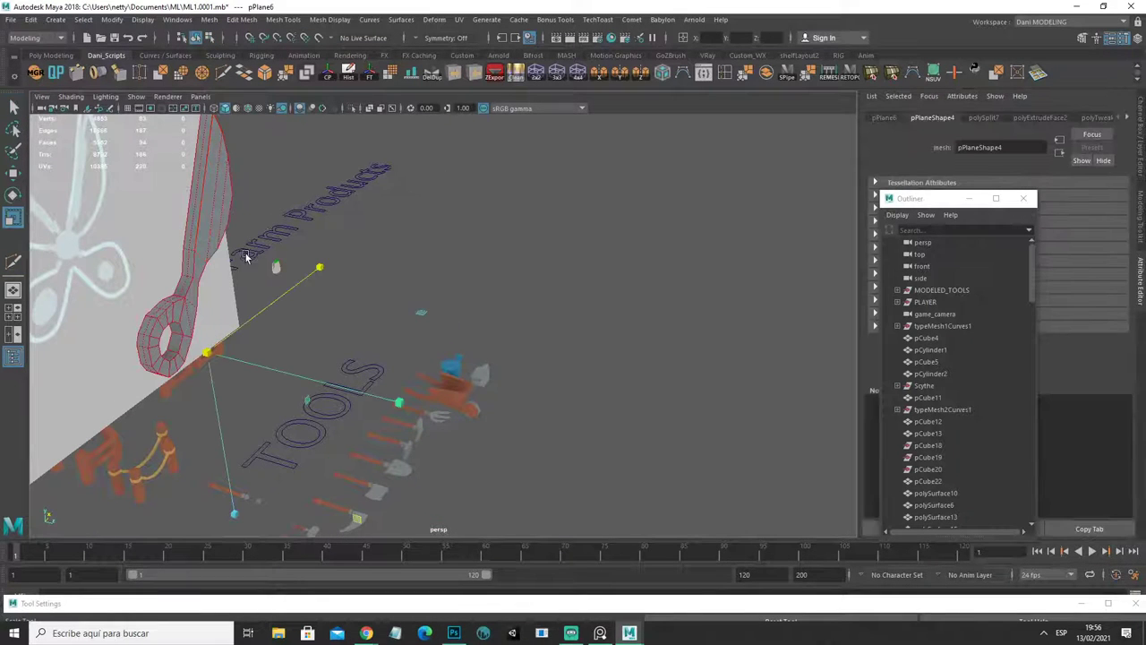
mouse_move(275, 370)
left_mouse_down()
mouse_move(264, 371)
mouse_move(292, 378)
left_mouse_up()
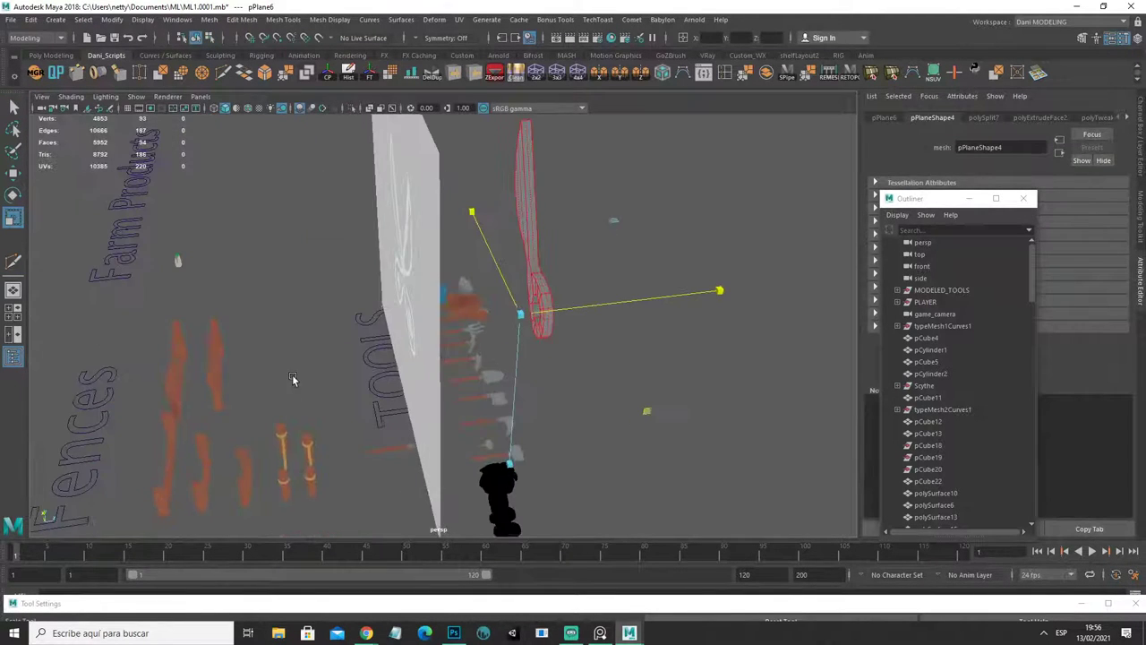
Step: Move one long blade edge sideways along X to start tapering the blade
mouse_move(421, 324)
left_mouse_down("alt")
mouse_move(441, 233)
mouse_move(303, 232)
mouse_move(306, 220)
left_mouse_up("alt")
left_click(441, 232)
key("w")
mouse_move(514, 238)
left_mouse_down()
mouse_move(504, 240)
mouse_move(589, 302)
mouse_move(591, 332)
mouse_move(399, 300)
mouse_move(417, 284)
mouse_move(410, 338)
mouse_move(524, 332)
mouse_move(558, 305)
mouse_move(499, 226)
mouse_move(518, 198)
mouse_move(471, 202)
mouse_move(505, 204)
mouse_move(573, 251)
mouse_move(532, 203)
mouse_move(519, 266)
mouse_move(493, 215)
mouse_move(431, 235)
mouse_move(391, 340)
mouse_move(381, 307)
mouse_move(436, 221)
left_mouse_up()
Step: Bevel the blade's top edge
left_click(428, 209)
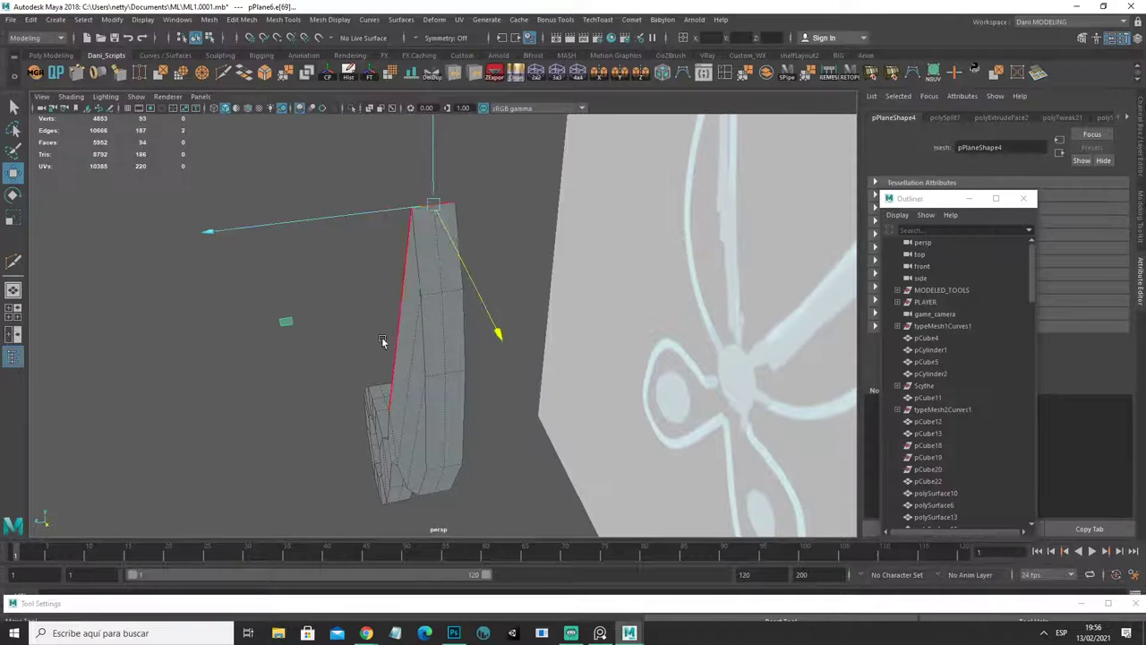
key("ctrl+b")
mouse_move(370, 332)
left_mouse_down("alt")
mouse_move(507, 293)
mouse_move(462, 294)
mouse_move(468, 266)
mouse_move(433, 386)
mouse_move(430, 325)
left_mouse_up("alt")
Step: Push the blade's side edges outward along X to widen the blade
key("w")
left_click(453, 238)
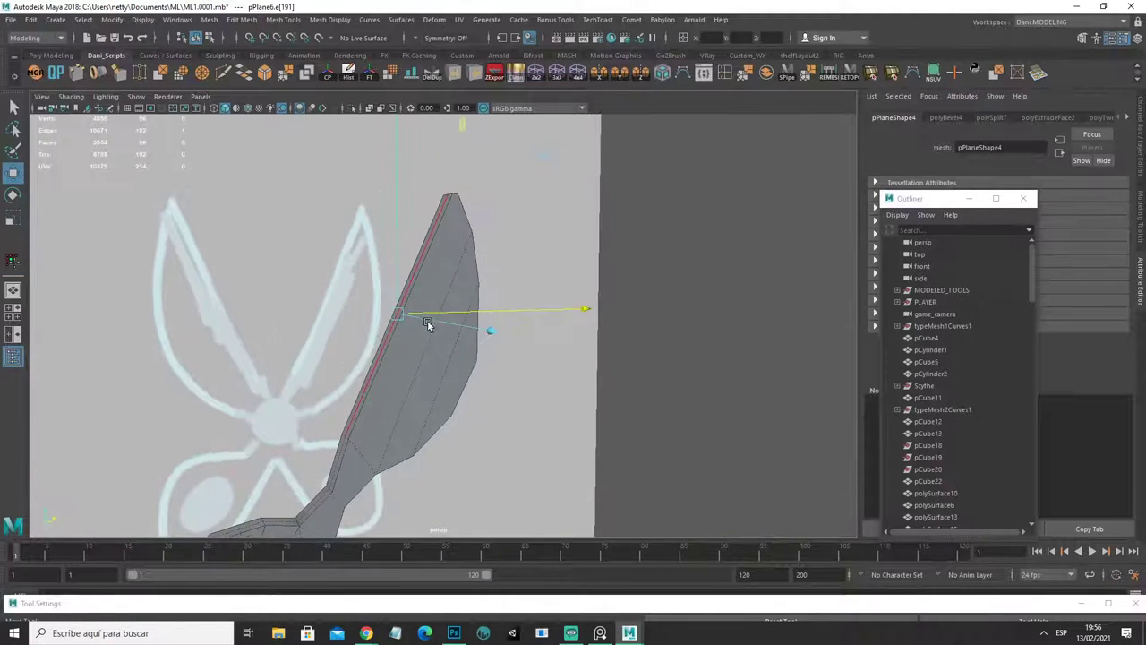
left_click(424, 325)
left_click_drag(549, 271, 538, 271)
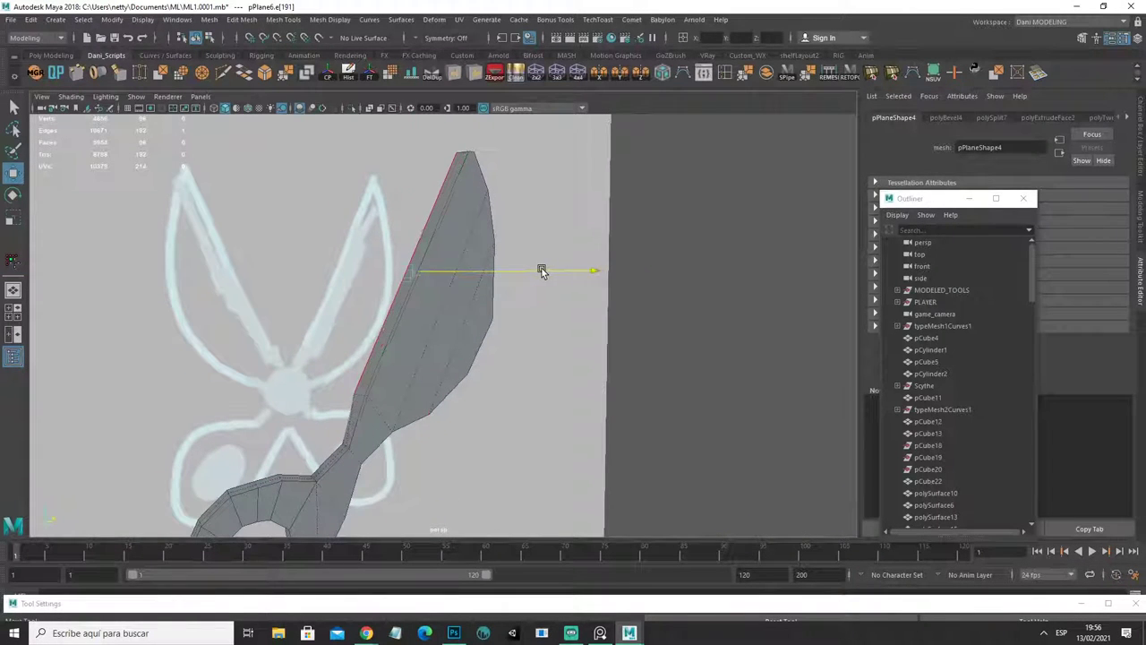
mouse_move(538, 270)
left_mouse_down("alt")
mouse_move(528, 258)
mouse_move(506, 266)
mouse_move(506, 245)
mouse_move(461, 323)
mouse_move(391, 296)
left_mouse_up("alt")
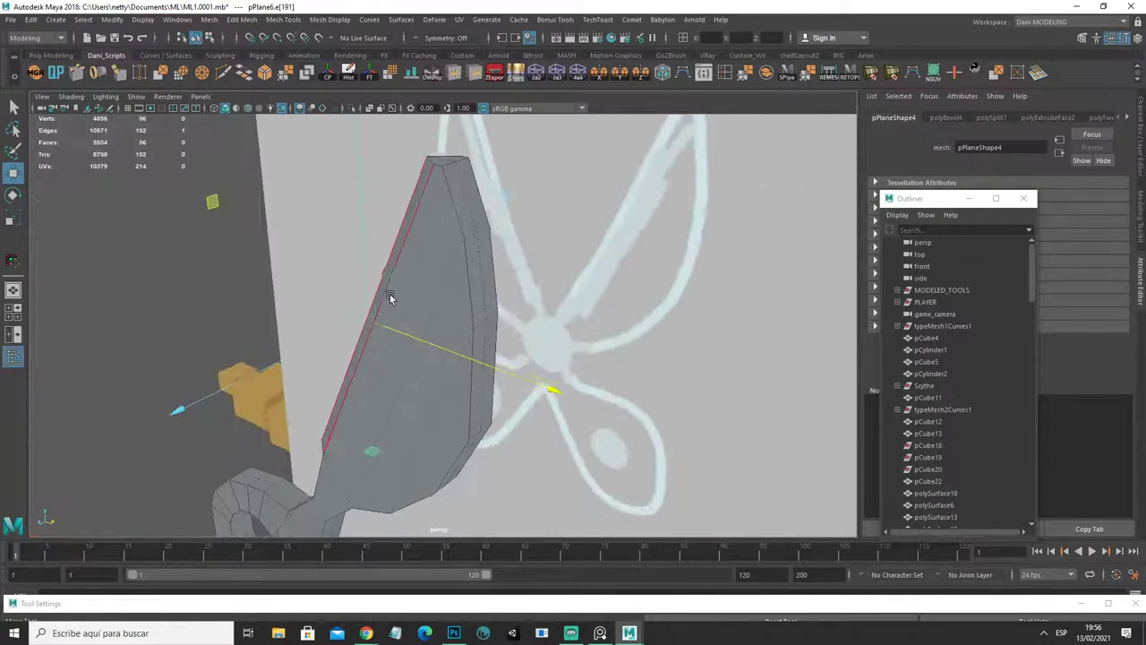
Step: Select the blade's tip vertex in vertex mode and view the blade edge-on
right_click_drag(456, 195, 456, 159)
mouse_move(456, 160)
left_mouse_down("alt")
mouse_move(453, 175)
mouse_move(504, 174)
left_mouse_up("alt")
left_click(459, 167)
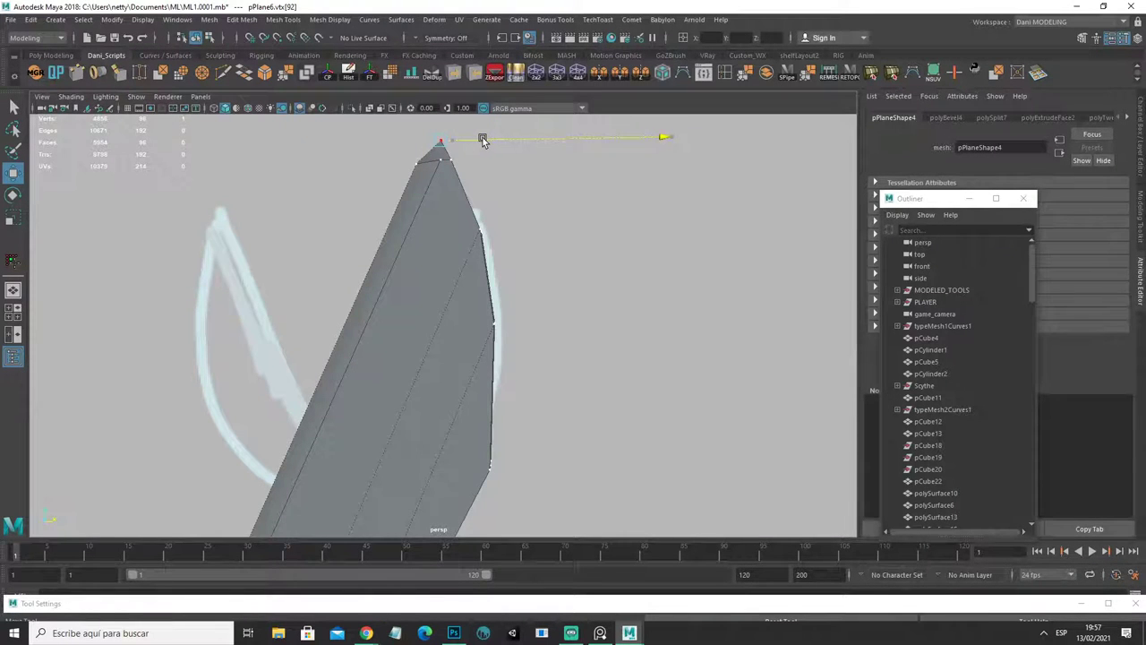
mouse_move(482, 140)
left_mouse_down("alt")
mouse_move(448, 180)
mouse_move(542, 153)
mouse_move(286, 187)
mouse_move(312, 205)
mouse_move(468, 196)
left_mouse_up("alt")
Step: Scale the blade's tip and middle vertex rows inward on X to narrow them
left_click_drag(374, 138, 376, 141)
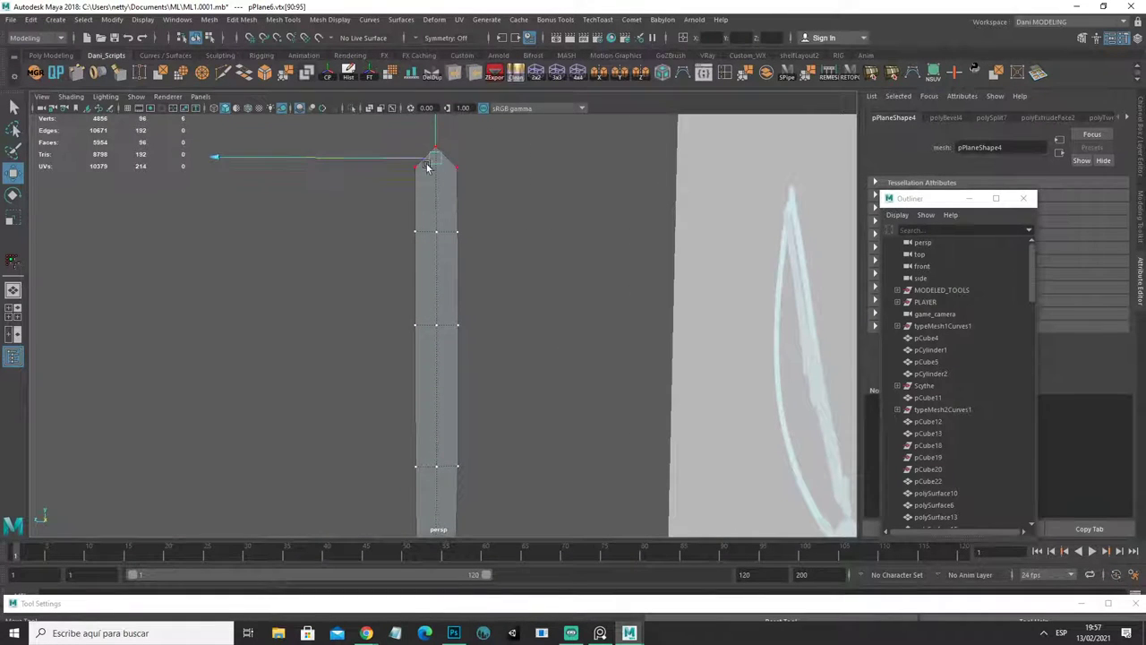
key("r")
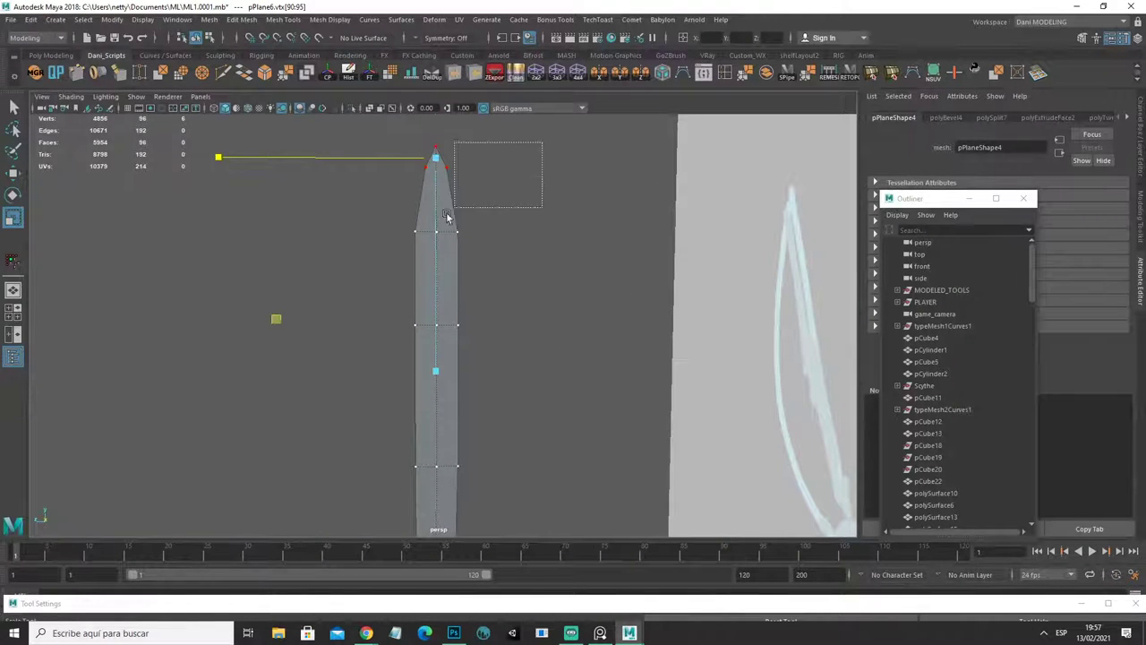
mouse_move(447, 216)
left_mouse_down()
mouse_move(327, 199)
mouse_move(403, 190)
left_mouse_up()
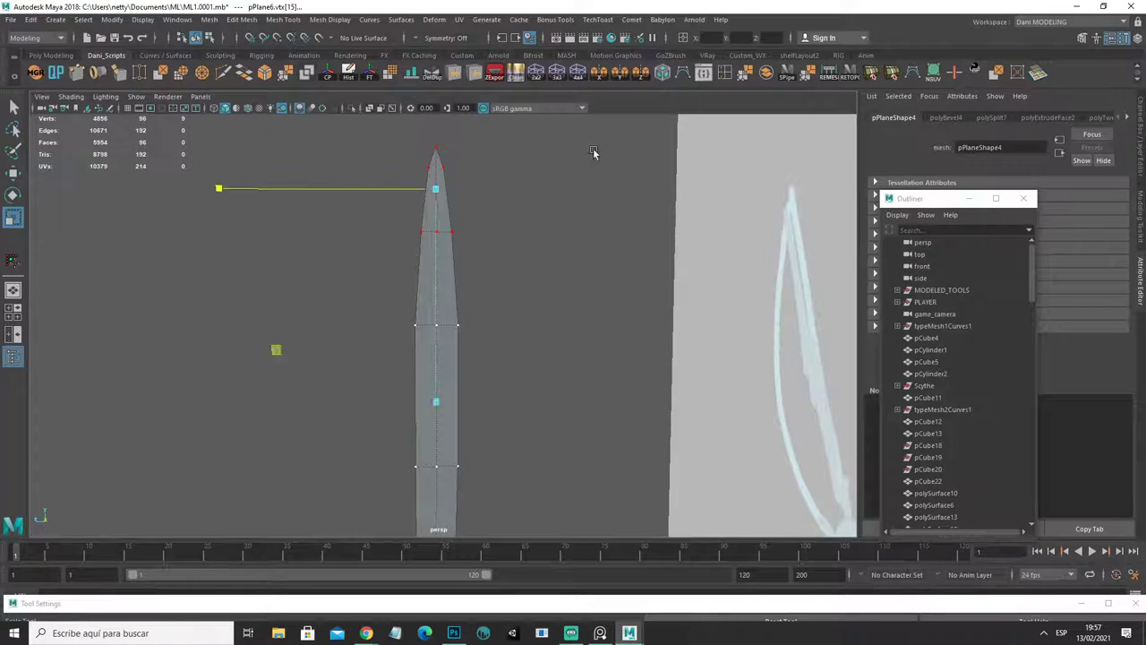
left_click_drag(577, 136, 353, 358)
left_click_drag(358, 233, 394, 233)
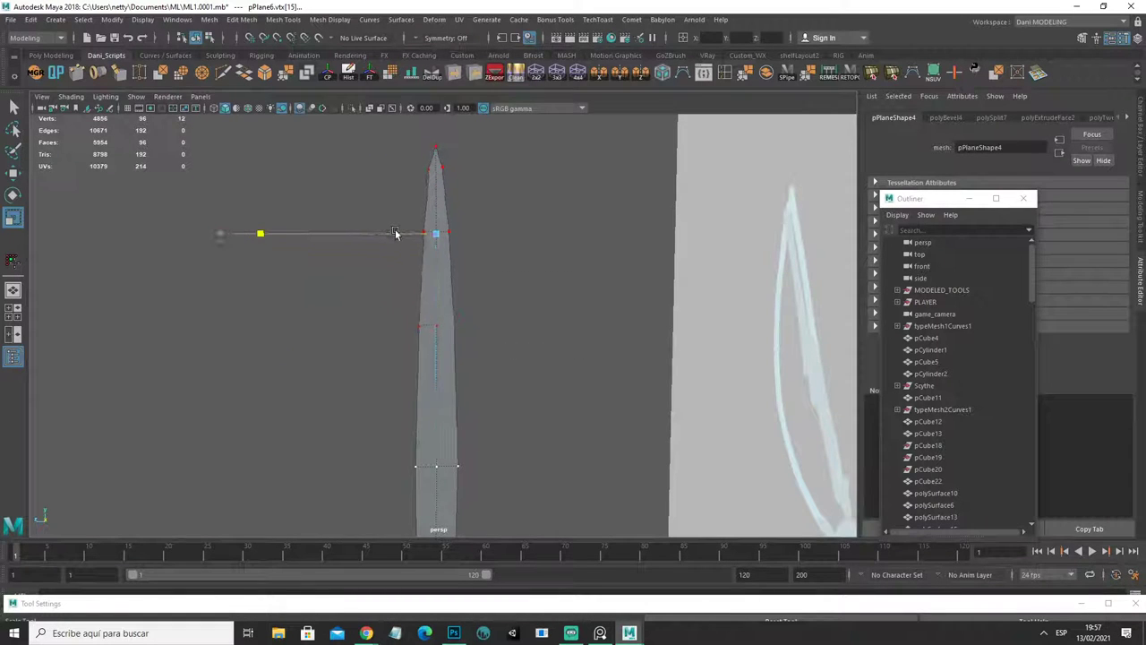
Step: Taper additional blade vertices, then clear the selection and reselect the scissors half mesh
scroll(544, 349, "down", 3)
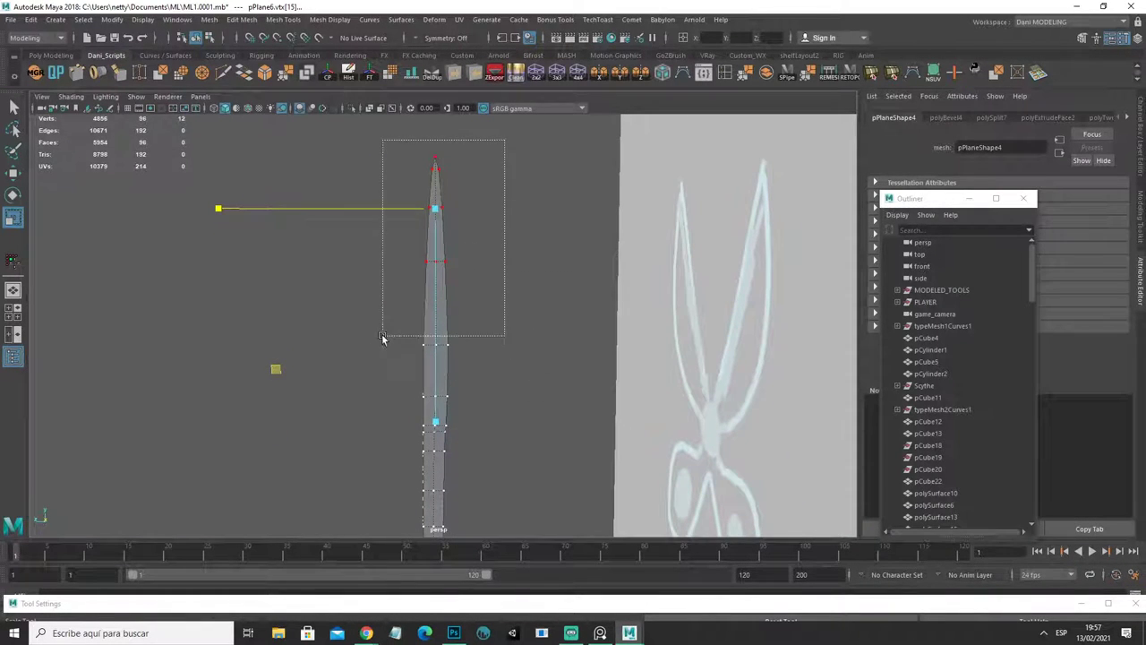
left_click_drag(383, 337, 371, 365)
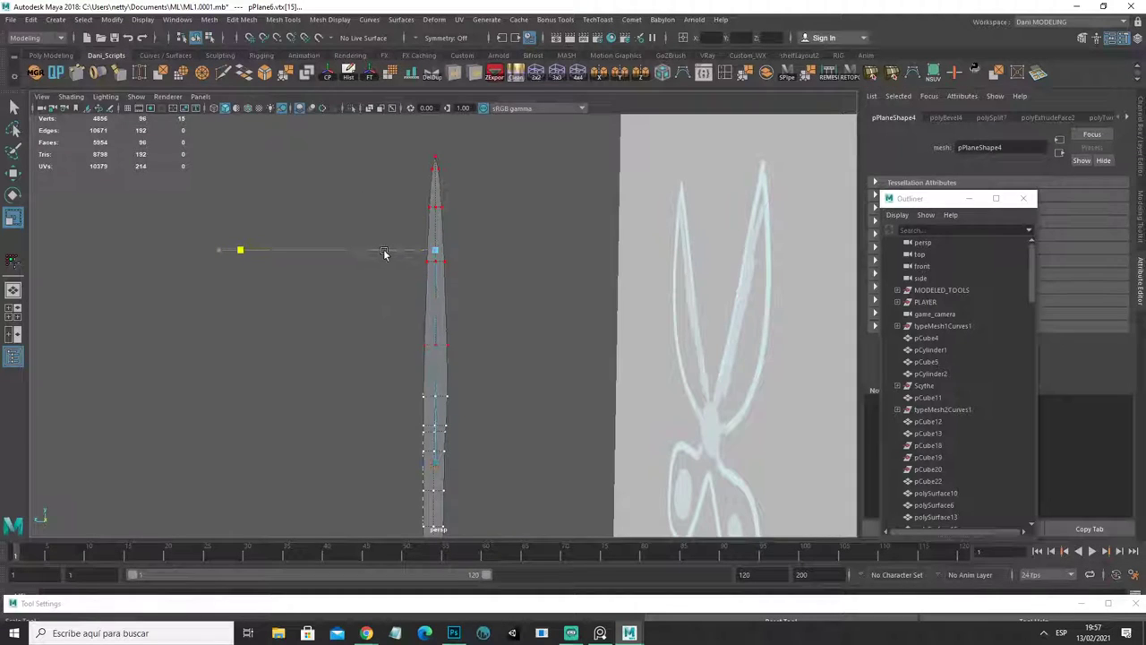
mouse_move(392, 254)
left_mouse_down("alt")
mouse_move(526, 311)
mouse_move(478, 399)
mouse_move(520, 366)
mouse_move(432, 322)
mouse_move(363, 437)
mouse_move(453, 404)
mouse_move(307, 397)
mouse_move(465, 371)
mouse_move(440, 409)
mouse_move(586, 296)
mouse_move(519, 346)
mouse_move(549, 357)
mouse_move(513, 381)
mouse_move(503, 361)
mouse_move(491, 373)
mouse_move(503, 332)
left_mouse_up("alt")
left_click(363, 437)
scroll(301, 390, "down", 5)
scroll(471, 370, "up", 5)
left_click(434, 380)
scroll(433, 382, "up", 3)
scroll(504, 329, "up", 3)
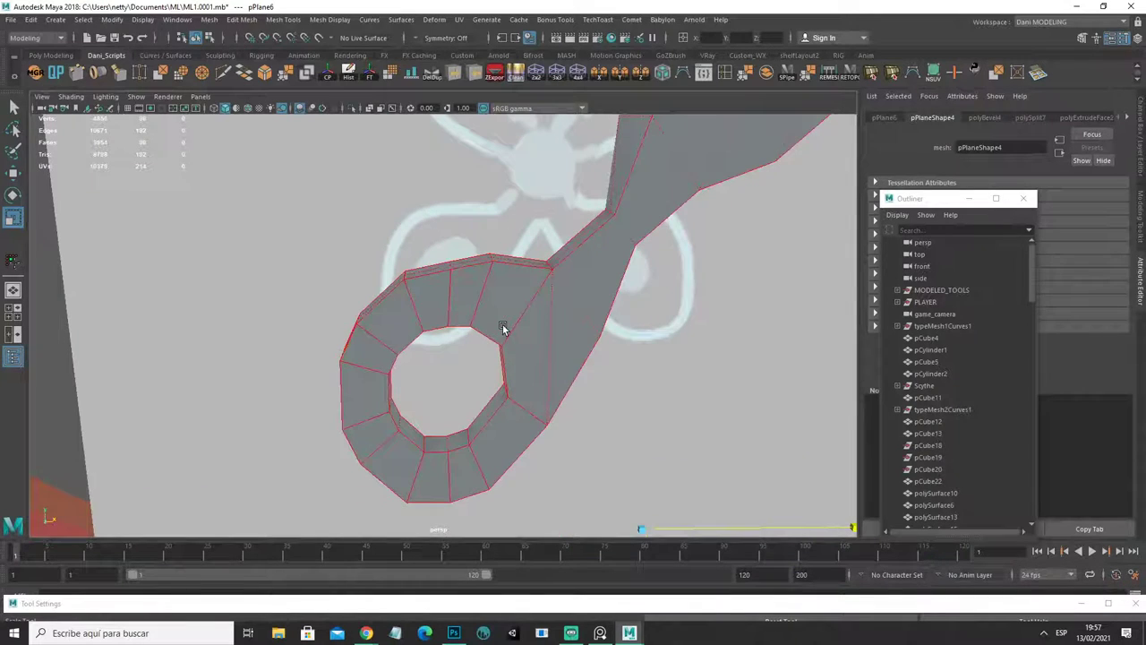
Step: Merge the first vertex pairs on the handle ring's inner edge and at the hole's top
left_click_drag(381, 370, 374, 362, "alt")
left_click(375, 361)
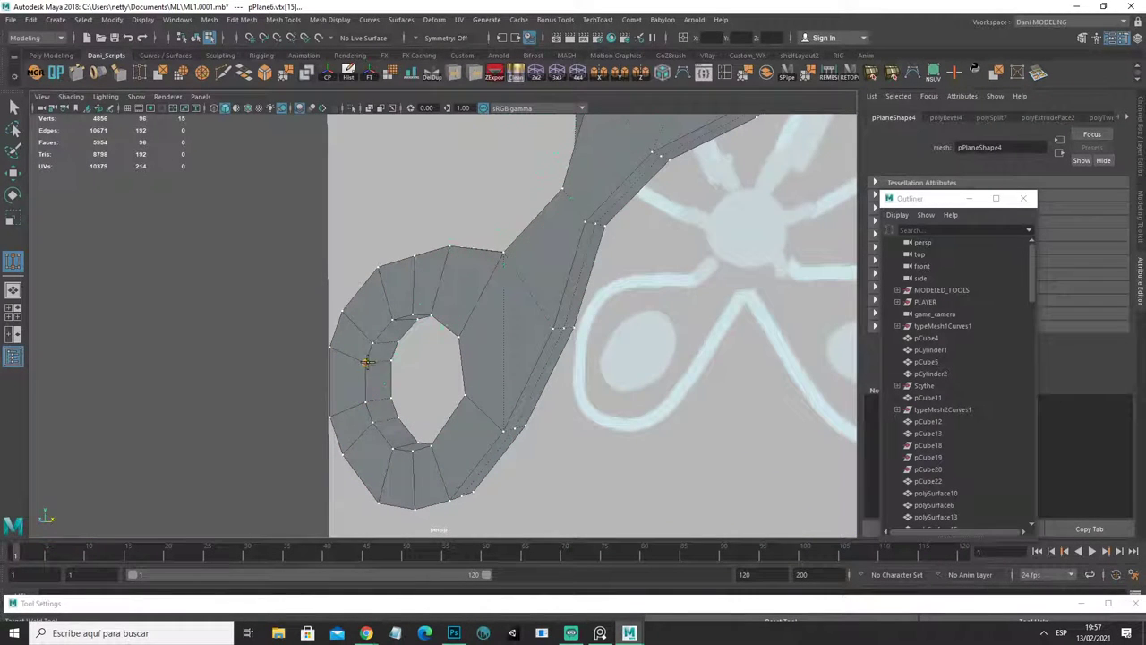
left_click(336, 361)
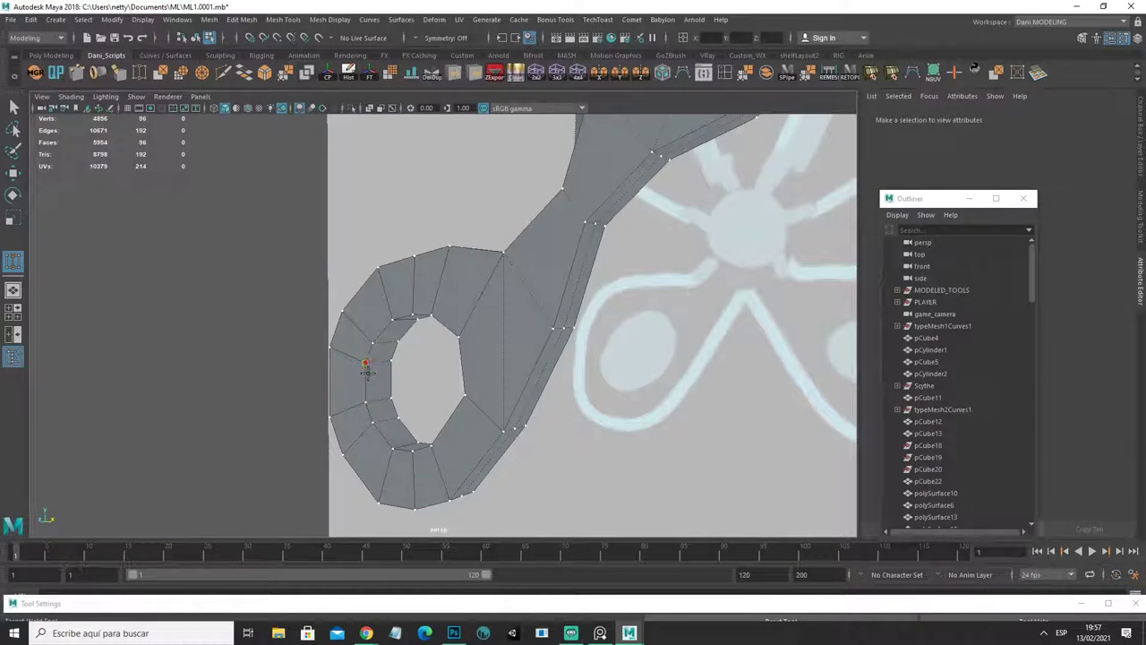
left_click(366, 371)
key("ctrl+m")
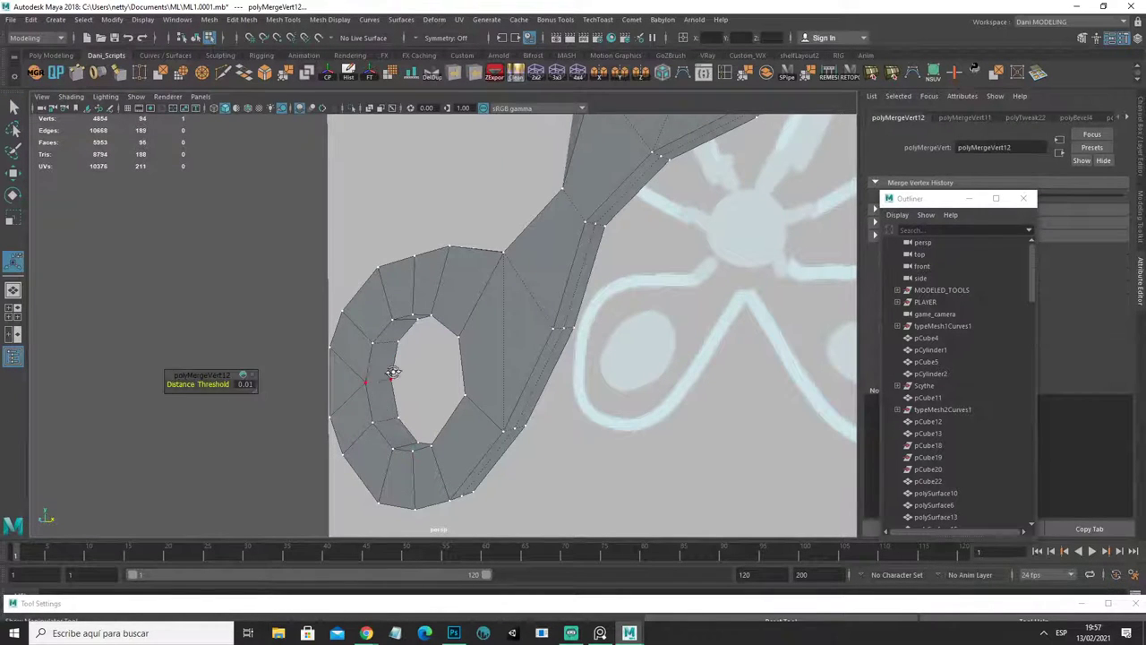
mouse_move(393, 373)
left_mouse_down("alt")
mouse_move(448, 371)
mouse_move(438, 322)
mouse_move(420, 335)
mouse_move(433, 302)
left_mouse_up("alt")
left_click(412, 315)
left_click(433, 303)
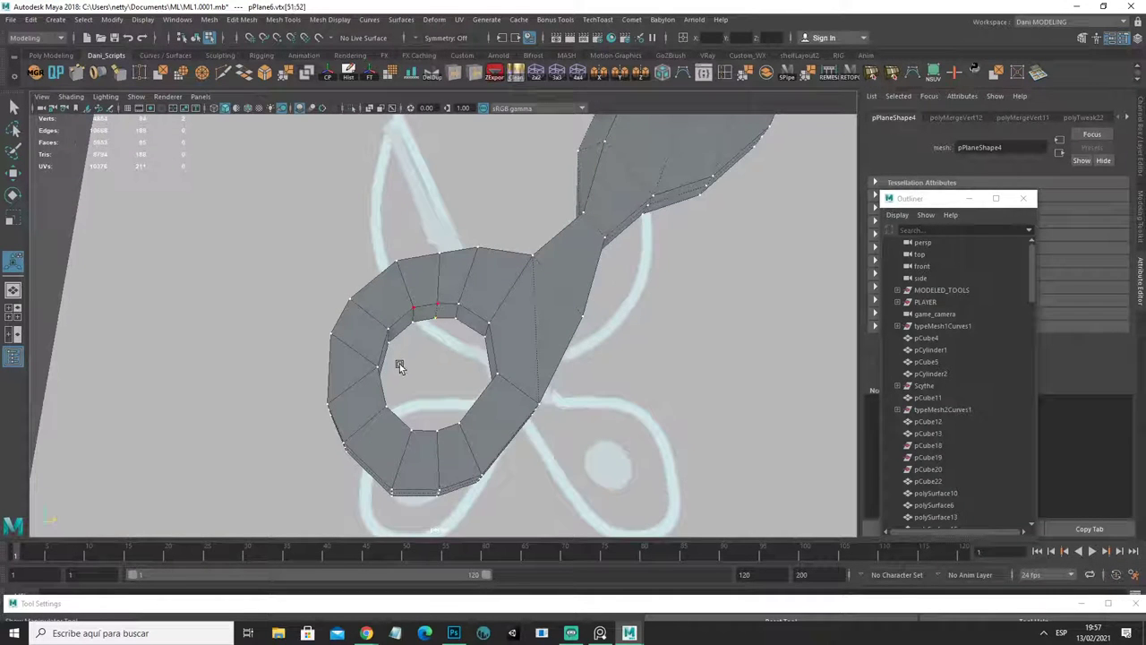
key("ctrl+m")
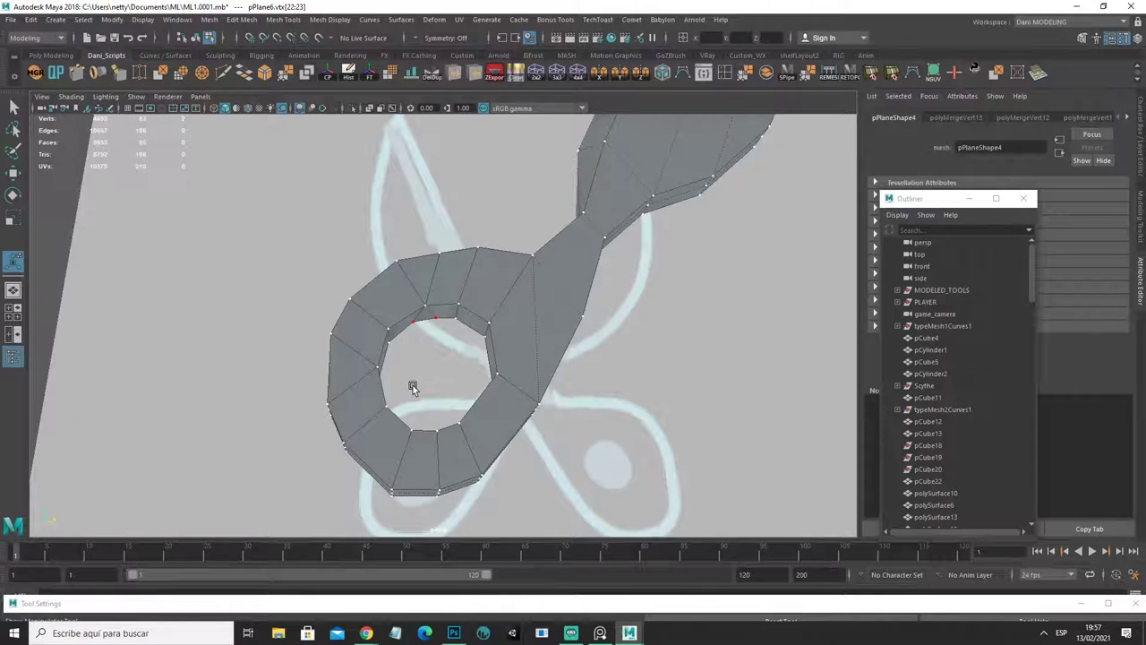
key("ctrl+m")
Step: Weld further vertex pairs along the inner ring and the hole's lower edge
mouse_move(442, 385)
left_mouse_down("alt")
mouse_move(415, 350)
mouse_move(433, 422)
left_mouse_up("alt")
left_click(431, 445)
left_click(458, 441, "shift")
key("ctrl+m")
left_click(433, 419)
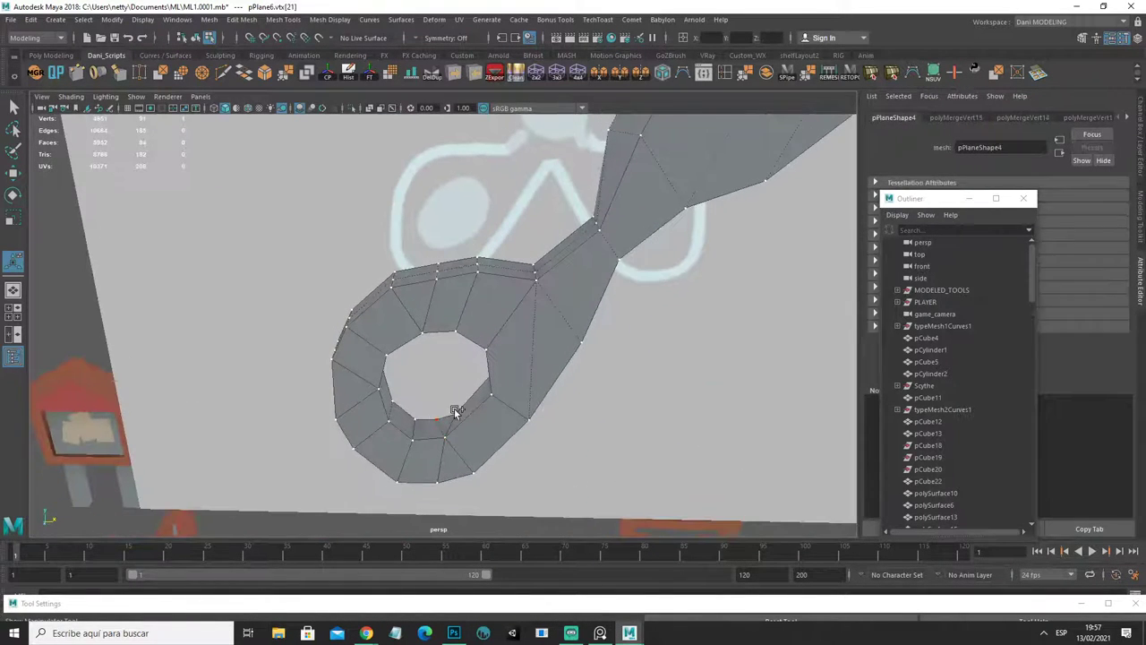
key("ctrl+m")
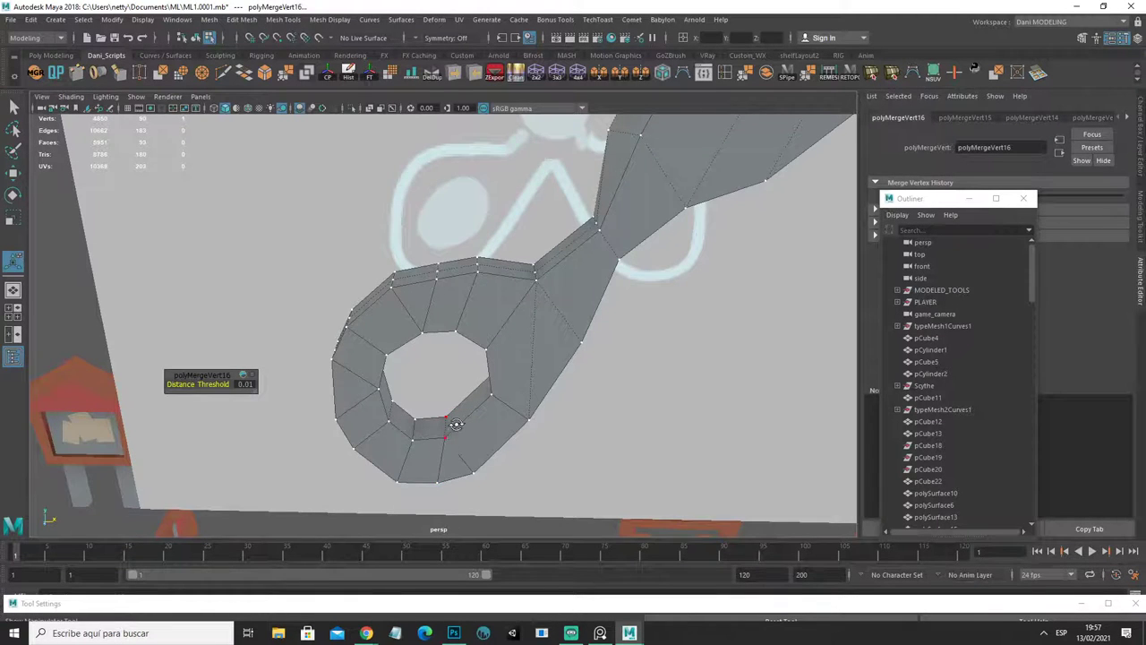
mouse_move(455, 425)
left_mouse_down("alt")
mouse_move(443, 402)
mouse_move(497, 392)
mouse_move(430, 406)
mouse_move(443, 419)
left_mouse_up("alt")
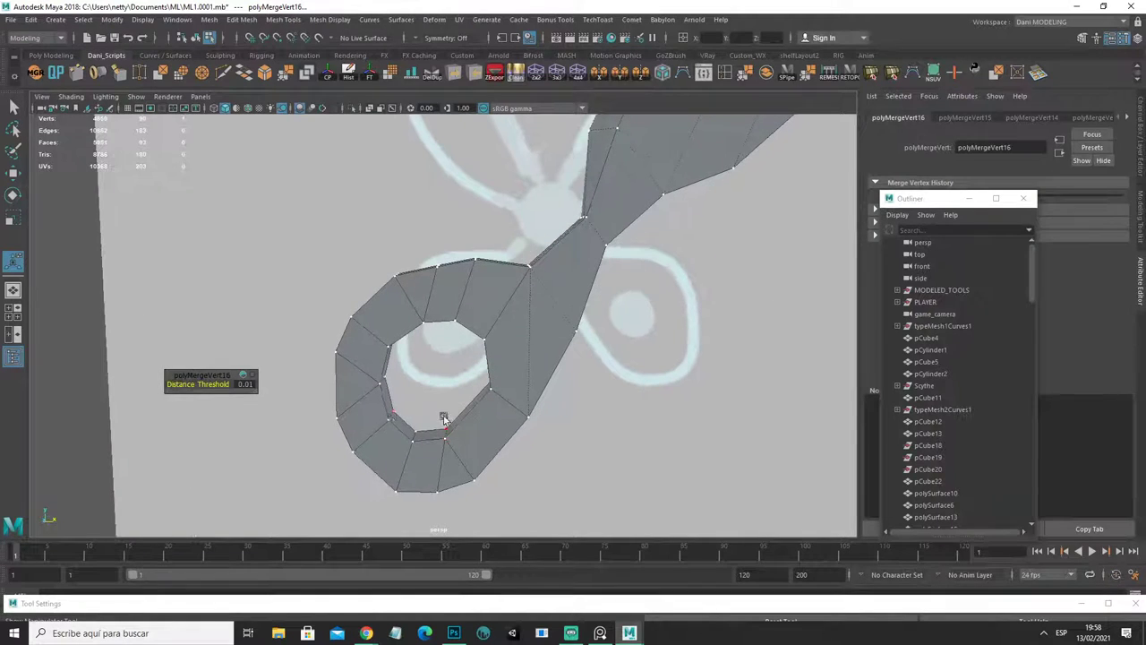
left_click(391, 418)
key("ctrl+shift+m")
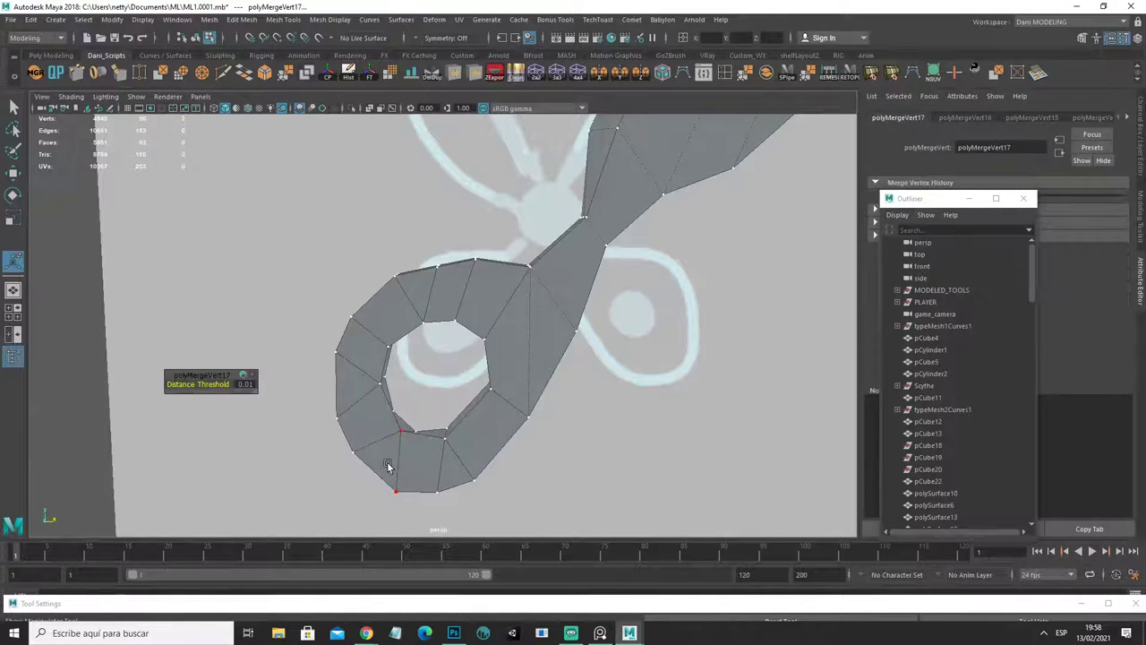
Step: Merge successive vertex pairs going around the rest of the handle ring
mouse_move(388, 465)
left_mouse_down("alt")
mouse_move(366, 453)
mouse_move(417, 404)
left_mouse_up("alt")
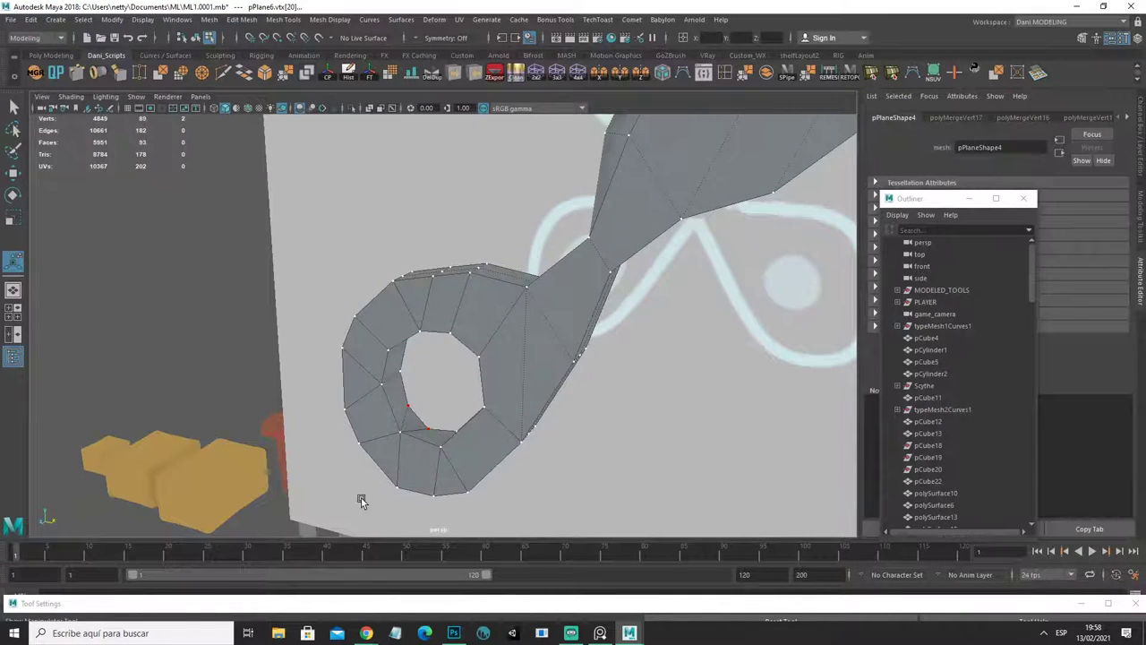
key("ctrl+shift+m")
left_click_drag(361, 498, 371, 435, "alt")
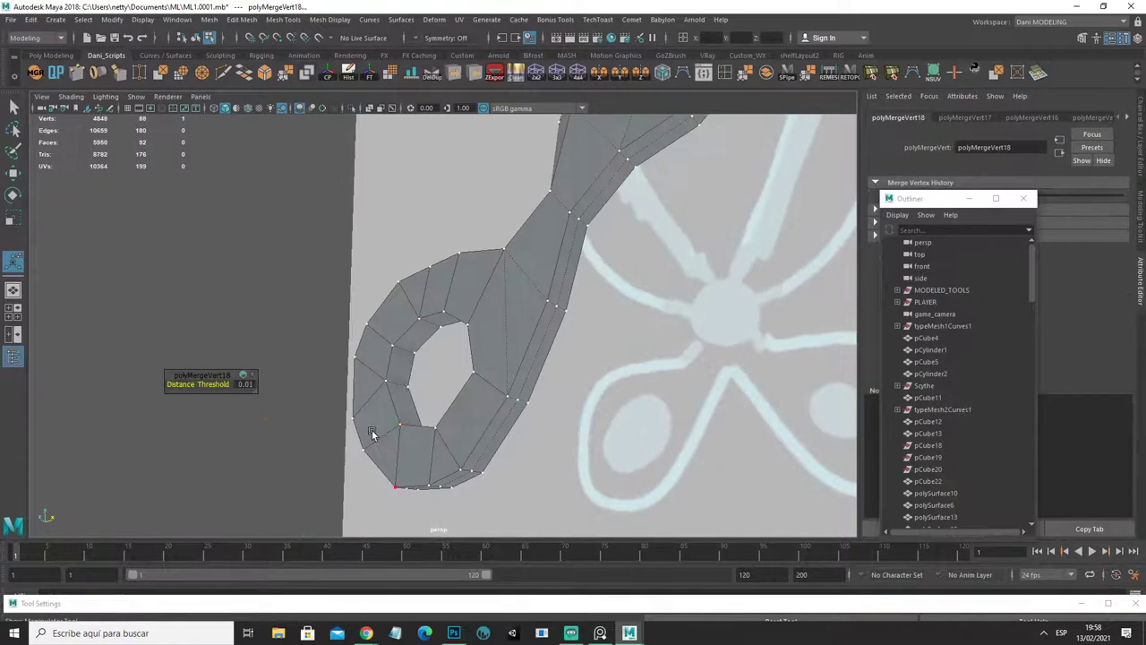
left_click(394, 348)
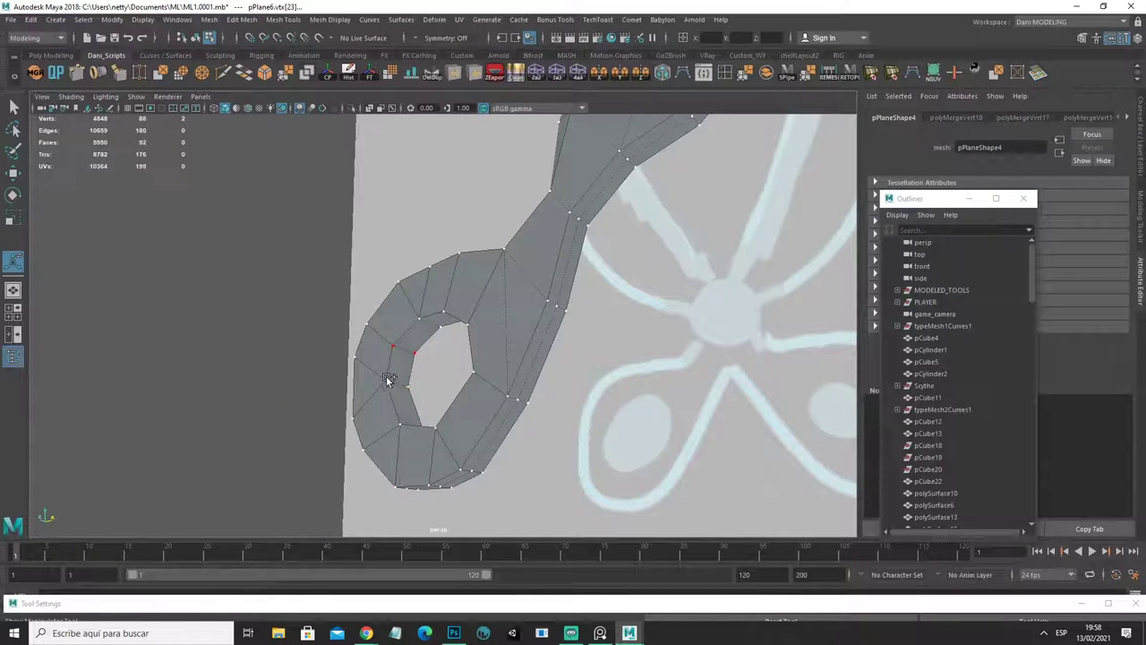
key("ctrl+shift+m")
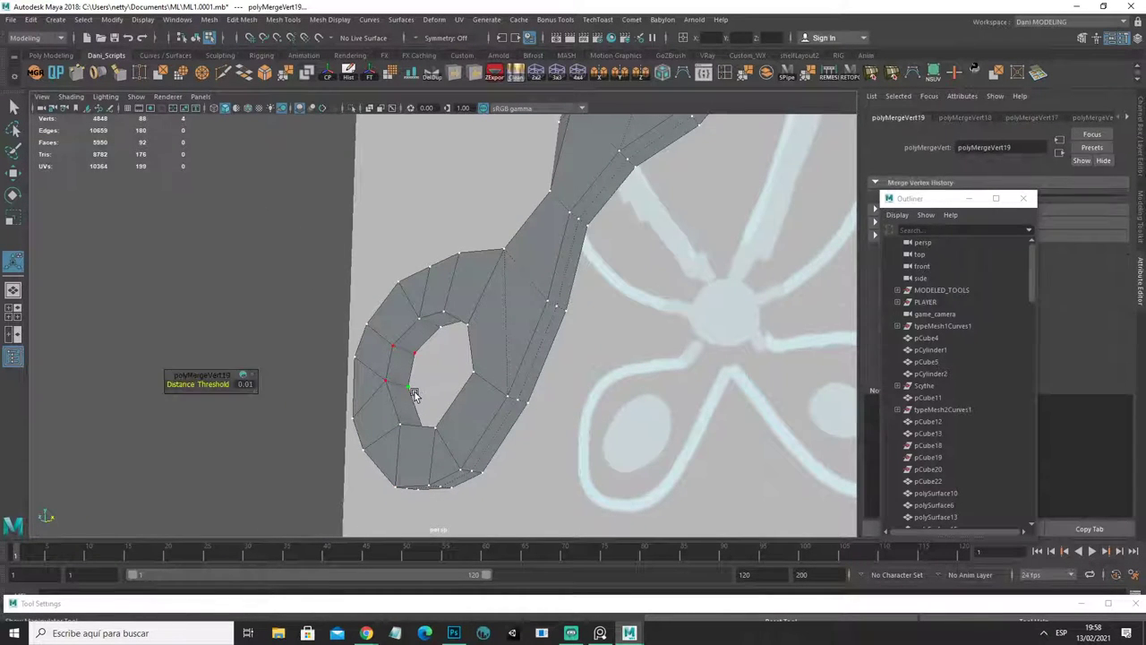
left_click(396, 361)
key("ctrl+shift+m")
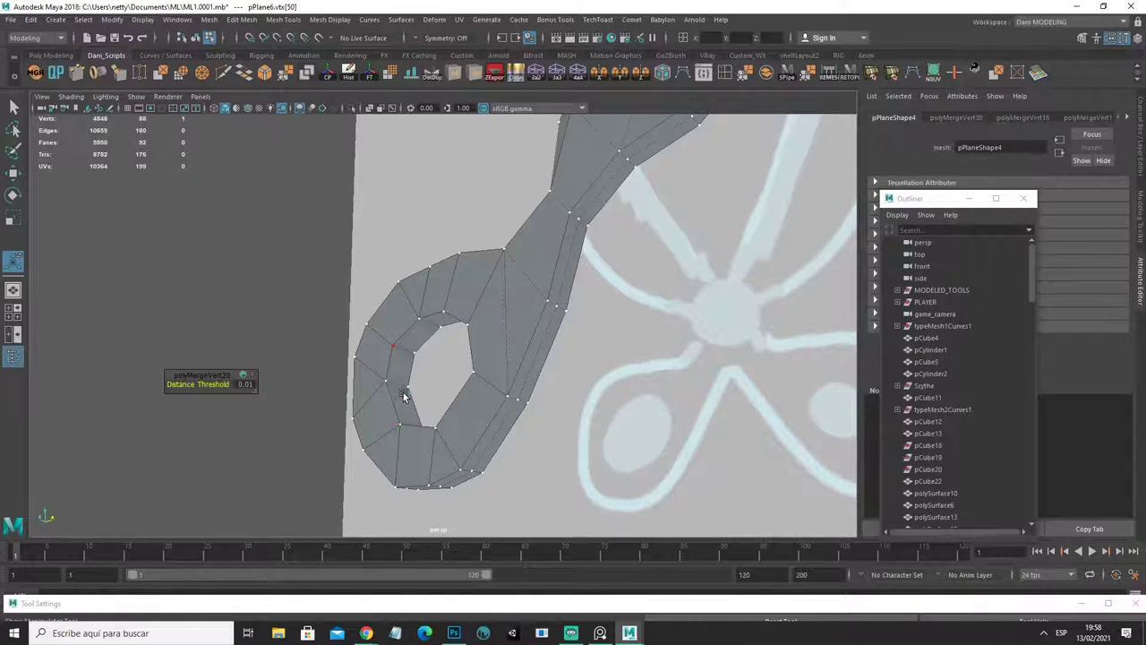
left_click(387, 384)
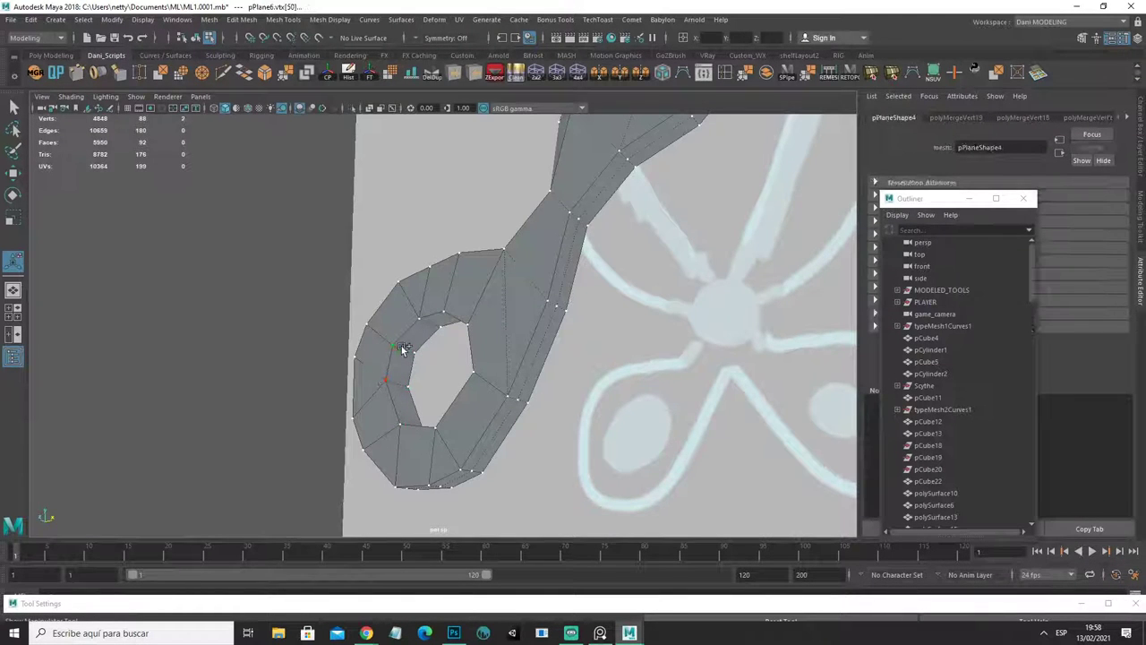
key("ctrl+shift+m")
Step: Merge the outer-edge handle vertices, then undo the bad last merge
mouse_move(396, 397)
left_mouse_down("alt")
mouse_move(473, 391)
mouse_move(421, 399)
mouse_move(402, 385)
left_mouse_up("alt")
left_click(408, 382)
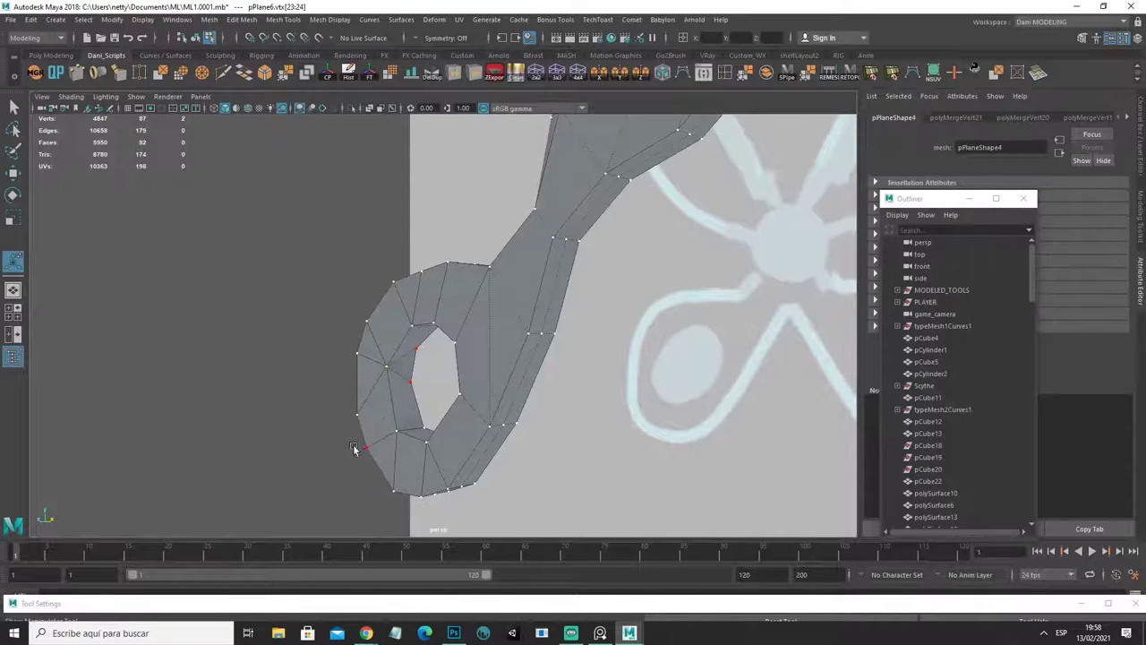
key("ctrl+shift+m")
mouse_move(353, 448)
left_mouse_down("alt")
mouse_move(307, 445)
mouse_move(376, 403)
left_mouse_up("alt")
left_click(376, 410)
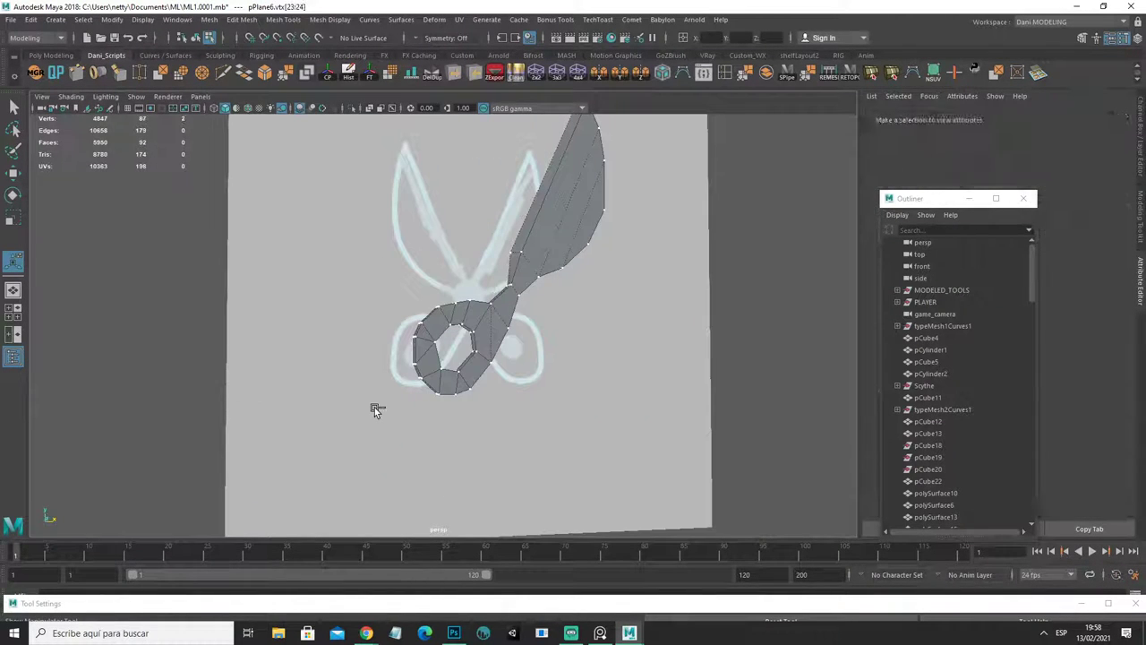
key("ctrl+z")
key("ctrl+z")
key("ctrl+z")
key("ctrl+z")
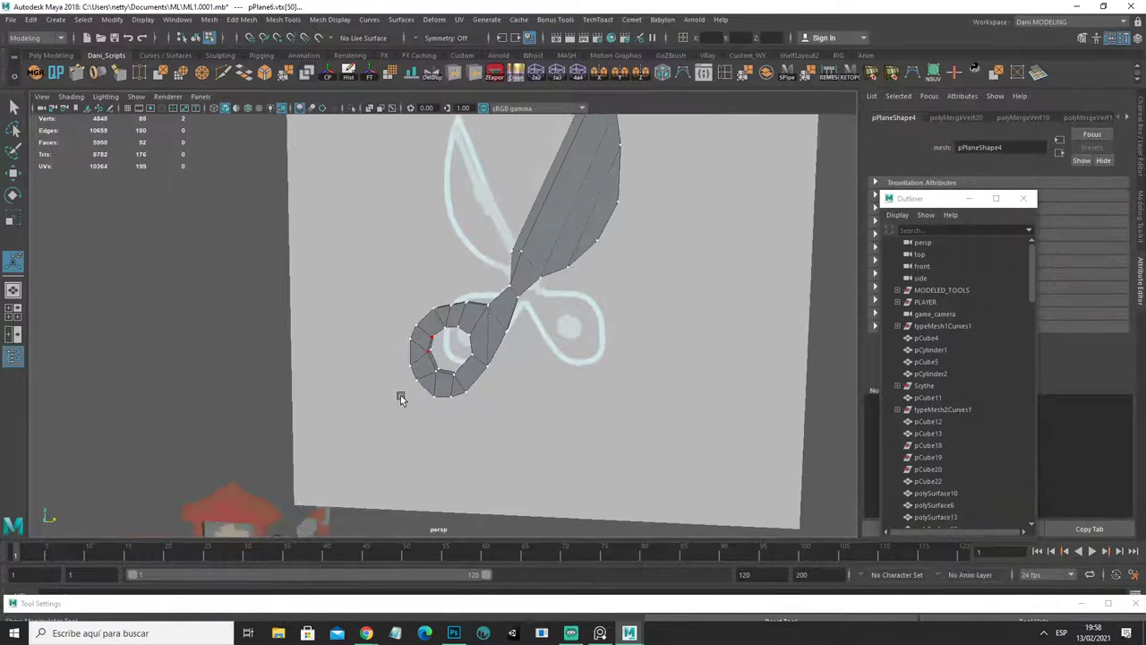
Step: Reselect the whole scissor half in object selection and go back to vertex editing
key("q")
key("F8")
left_click_drag(403, 358, 416, 305, "alt")
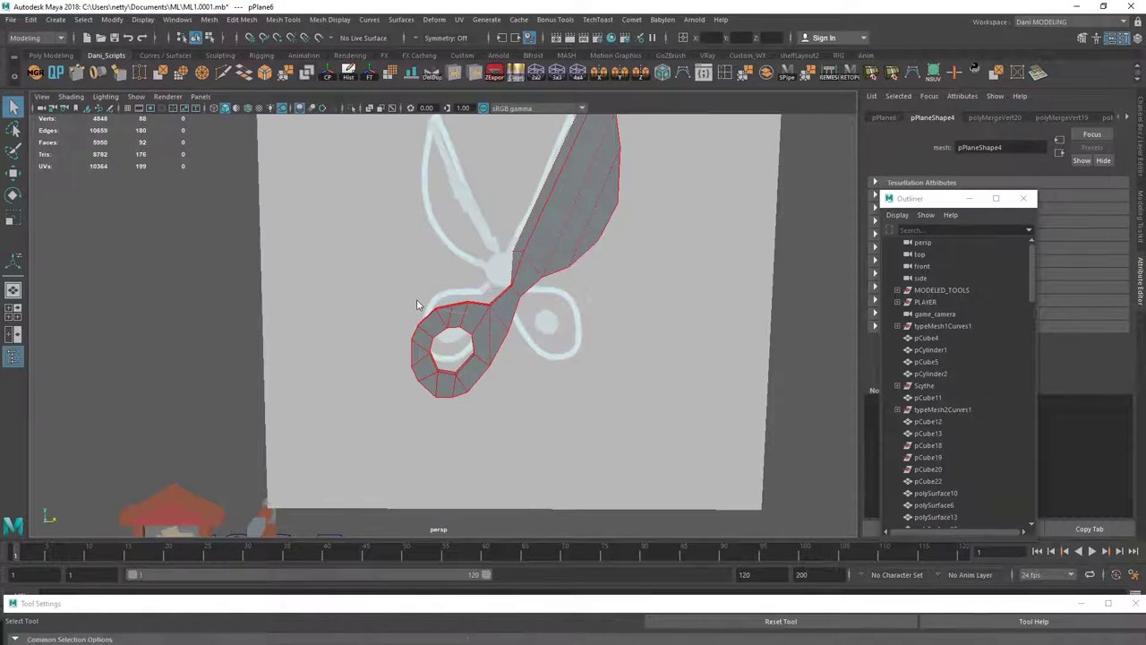
key("F8")
scroll(402, 353, "up", 1)
scroll(448, 327, "up", 3)
scroll(435, 338, "up", 2)
scroll(432, 331, "up", 2)
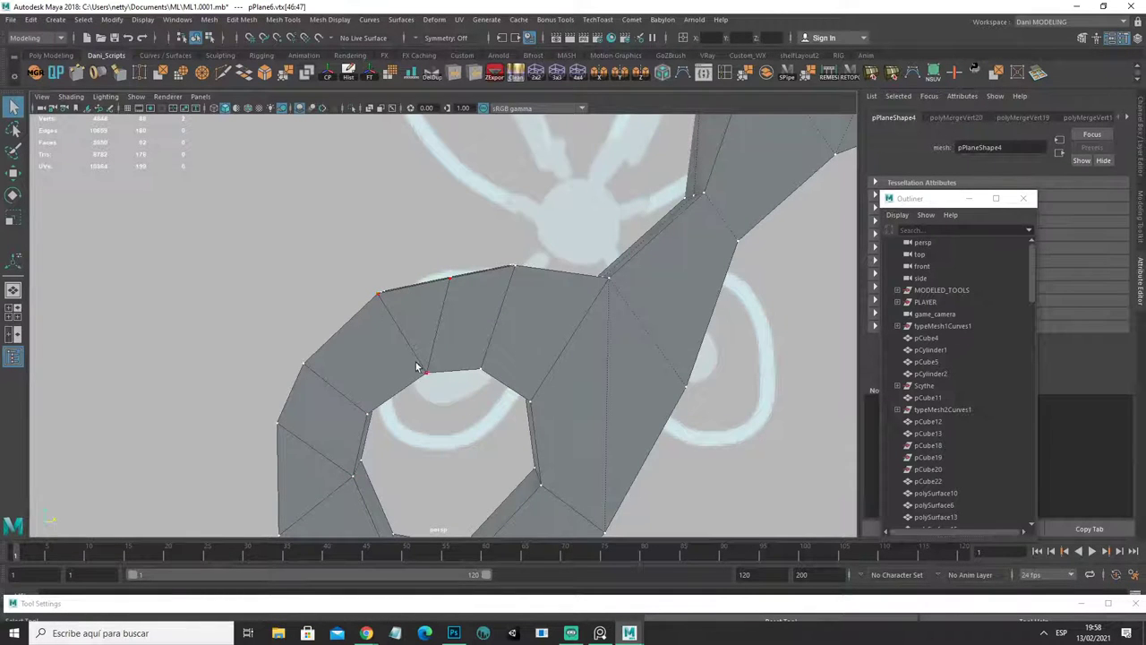
Step: Weld one more vertex pair, inspect the handle, and return to Object Mode
left_click_drag(416, 366, 429, 372, "alt")
key("y")
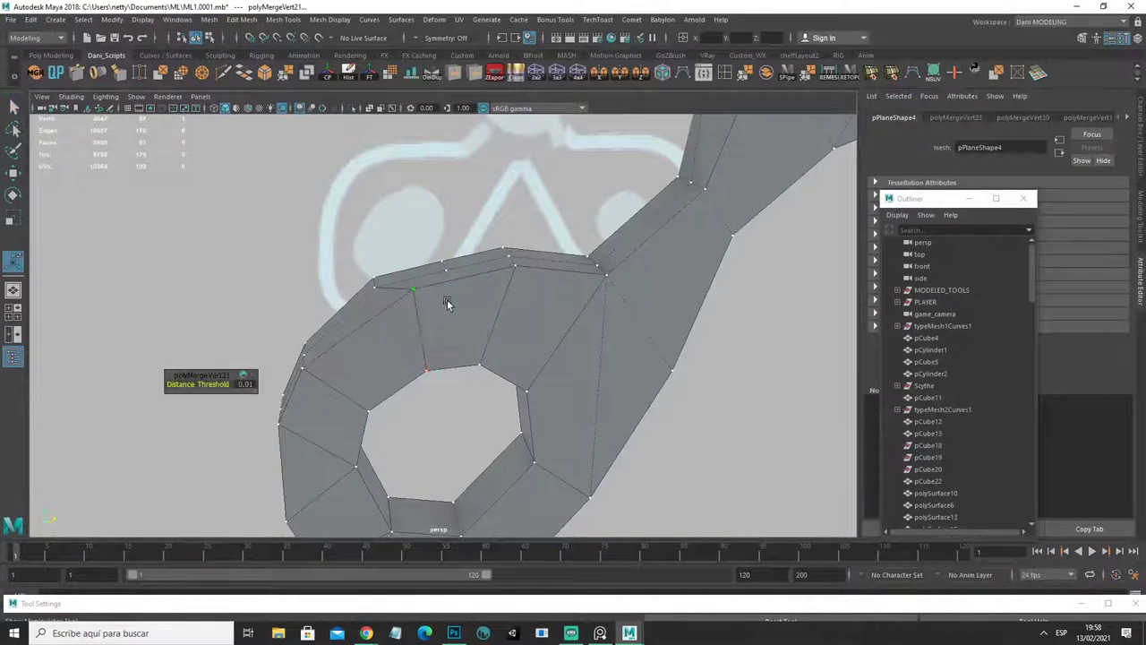
mouse_move(447, 282)
left_mouse_down()
mouse_move(441, 265)
mouse_move(399, 302)
mouse_move(367, 263)
mouse_move(409, 358)
mouse_move(454, 306)
left_mouse_up()
scroll(409, 358, "down", 5)
key("q")
right_click_drag(454, 307, 520, 263)
Step: Select the scissor half mesh pPlane6 on the reference plane
scroll(520, 263, "down", 5)
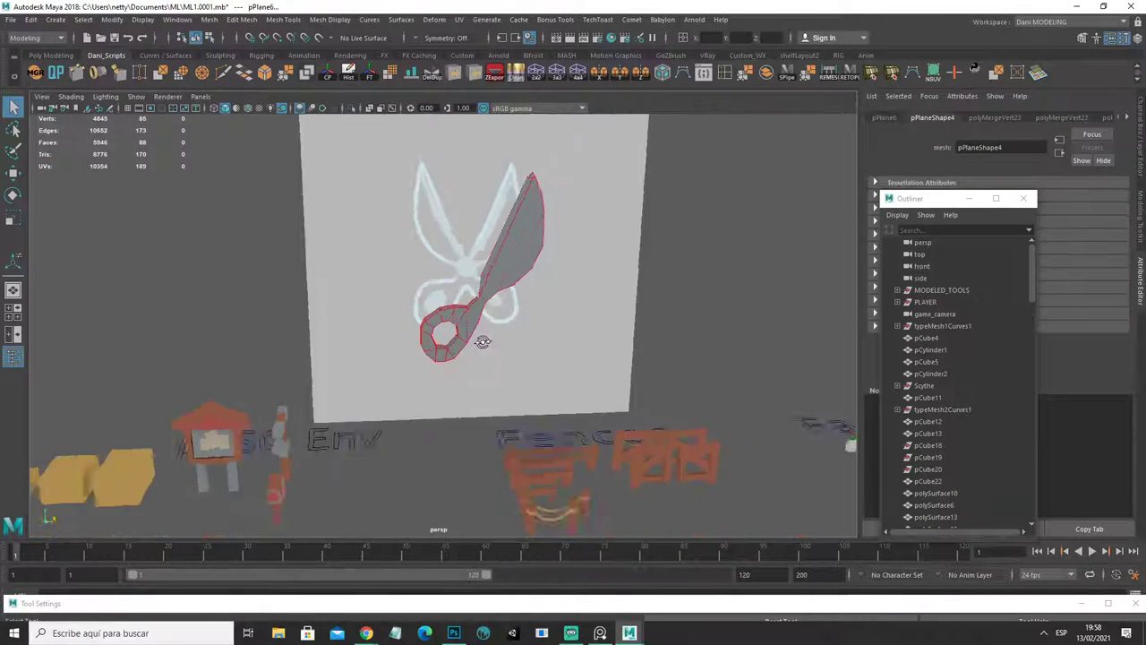
mouse_move(520, 262)
left_mouse_down("alt")
mouse_move(568, 310)
mouse_move(414, 356)
left_mouse_up("alt")
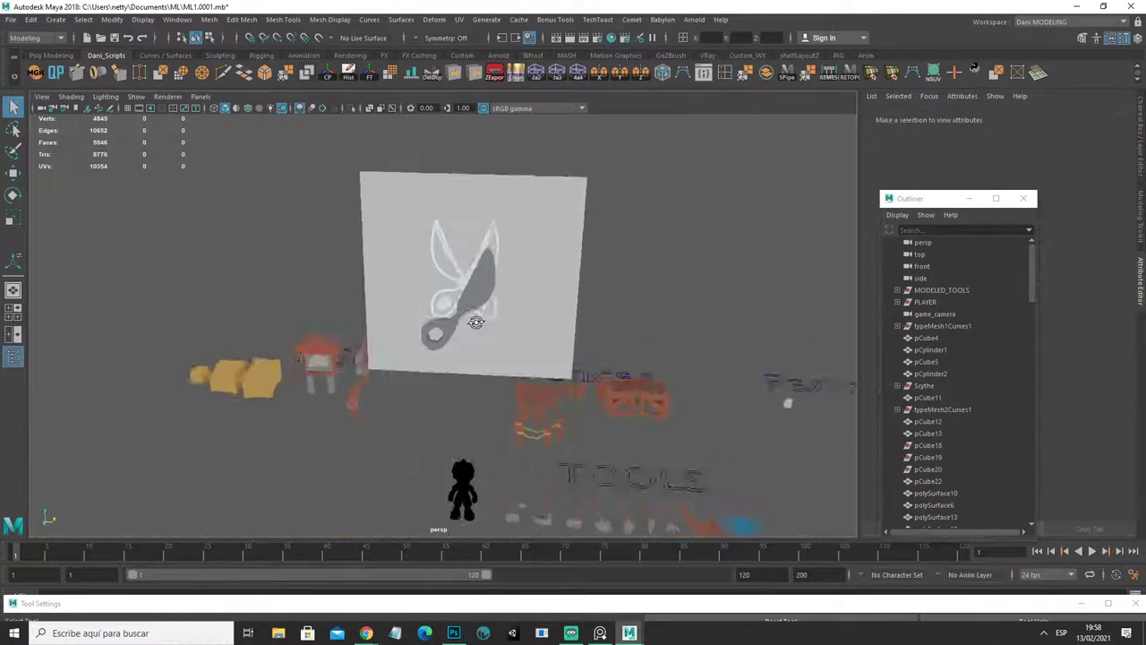
scroll(486, 335, "down", 5)
left_click_drag(486, 335, 522, 316, "alt")
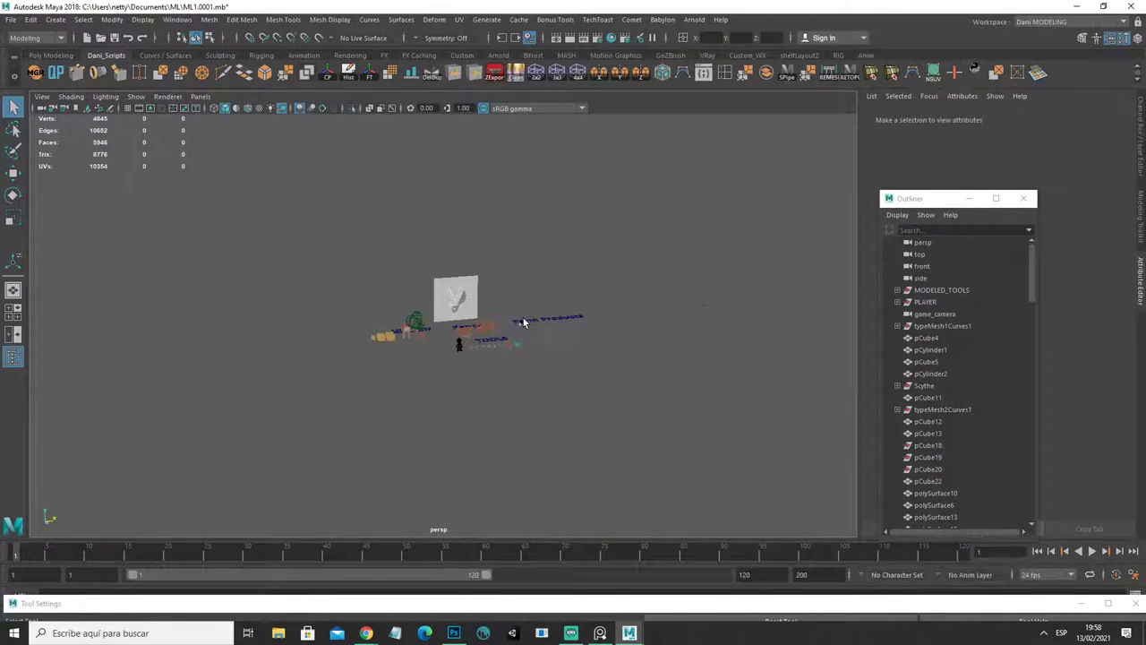
scroll(522, 316, "up", 5)
scroll(419, 375, "up", 3)
scroll(373, 296, "up", 2)
scroll(373, 296, "up", 2)
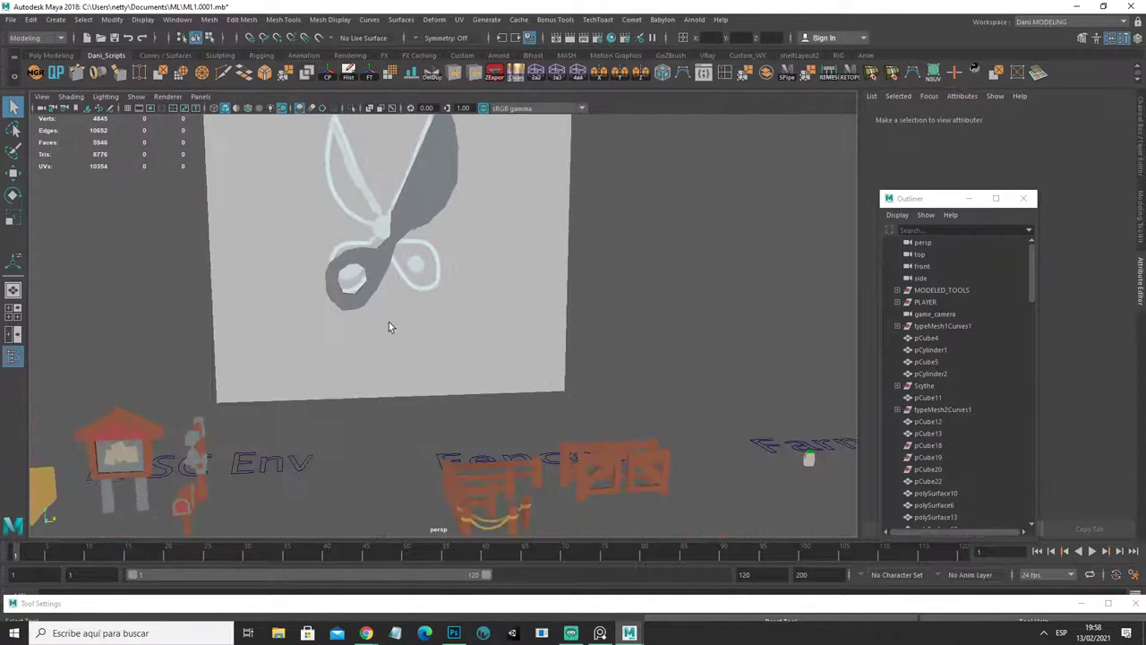
left_click(356, 277)
Step: Scale the half to mirror it, then orbit to a high view of the TOOLS props
scroll(355, 277, "up", 4)
mouse_move(319, 271)
left_mouse_down("alt")
mouse_move(391, 331)
mouse_move(514, 342)
mouse_move(456, 361)
mouse_move(406, 345)
mouse_move(478, 355)
left_mouse_up("alt")
scroll(406, 345, "down", 3)
scroll(452, 351, "down", 3)
key("r")
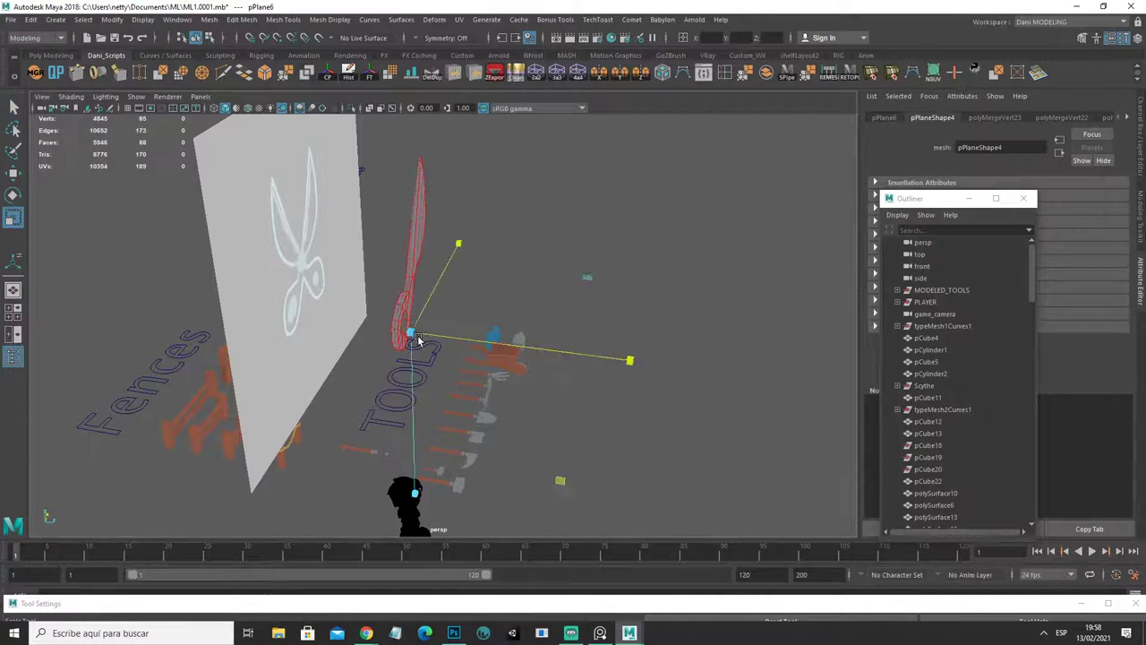
scroll(459, 332, "up", 1)
scroll(460, 331, "up", 2)
left_click_drag(469, 329, 404, 289, "alt")
left_click_drag(443, 346, 431, 332, "alt")
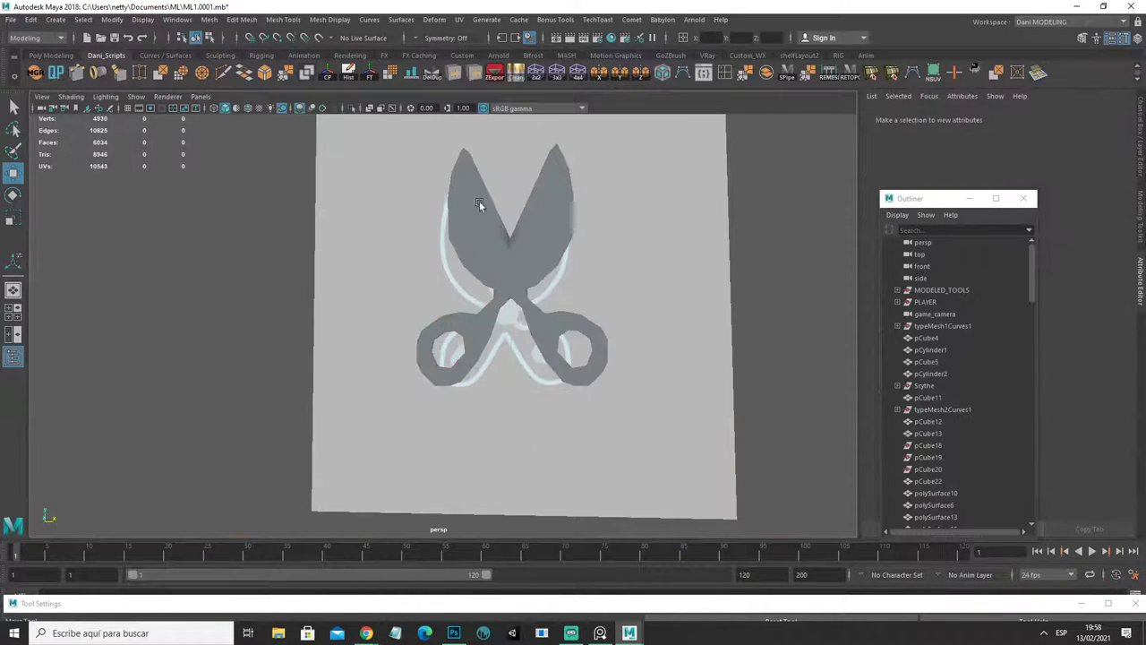
left_click_drag(479, 200, 222, 55, "alt")
Step: Combine the two scissor halves into a single mesh, polySurface28
left_click(209, 19)
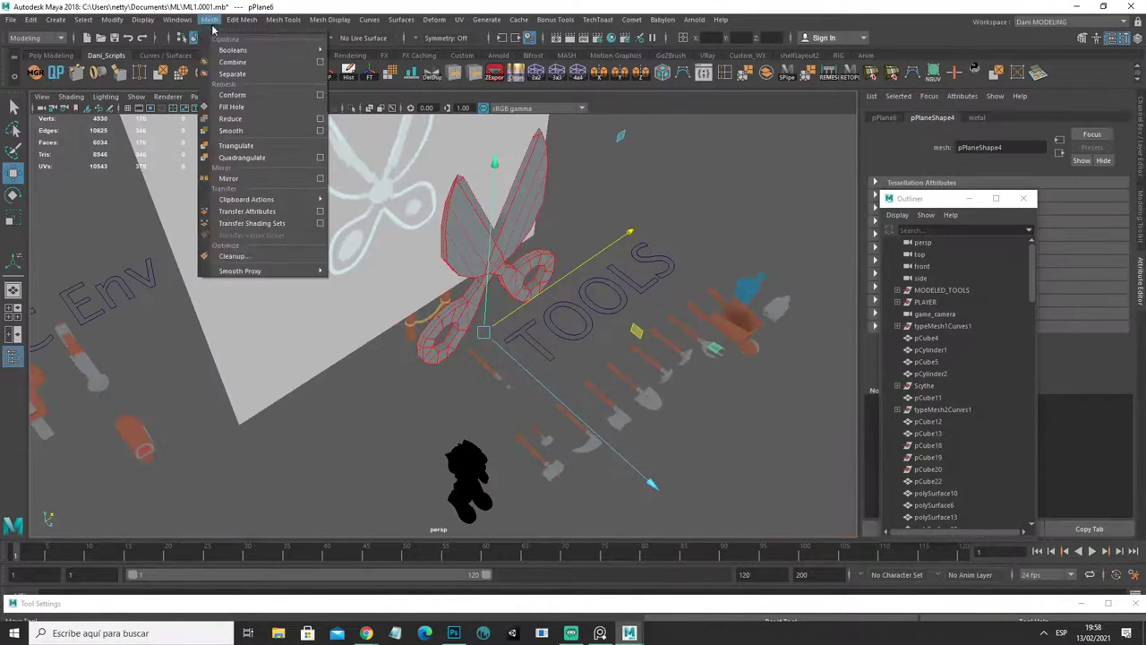
left_click(558, 163)
left_click(513, 211)
mouse_move(513, 211)
left_mouse_down("alt")
mouse_move(456, 250)
mouse_move(495, 258)
mouse_move(473, 377)
left_mouse_up("alt")
scroll(499, 337, "up", 2)
scroll(501, 323, "up", 2)
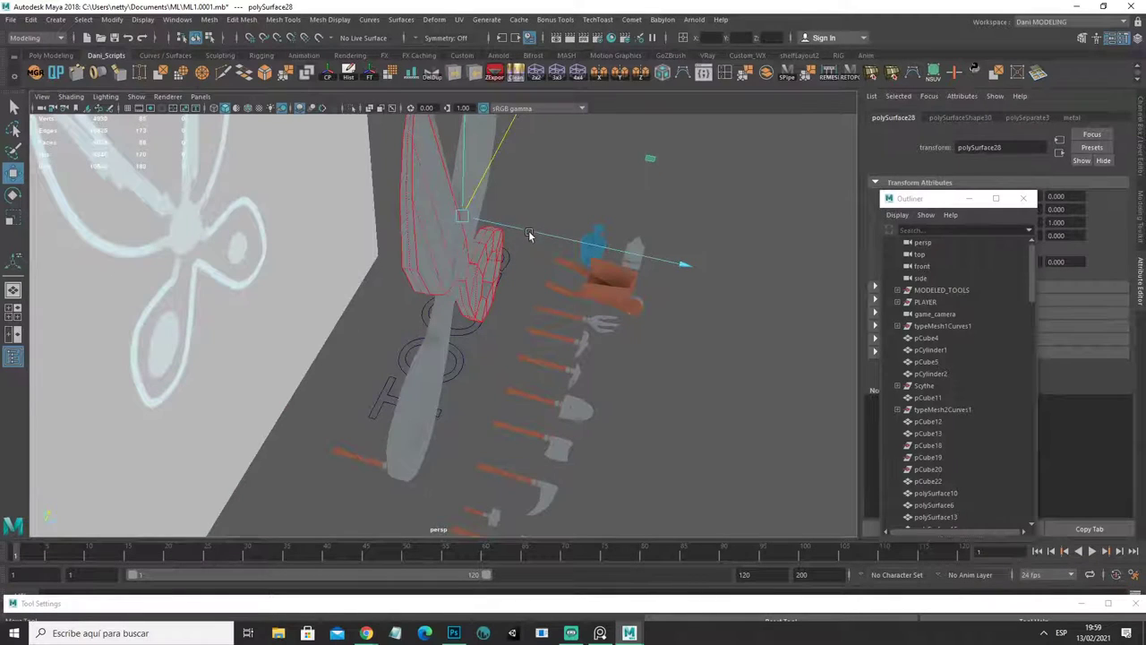
Step: Frame the combined scissors, nudge them slightly along X, and select the red CAP object
left_click_drag(528, 234, 559, 238, "alt")
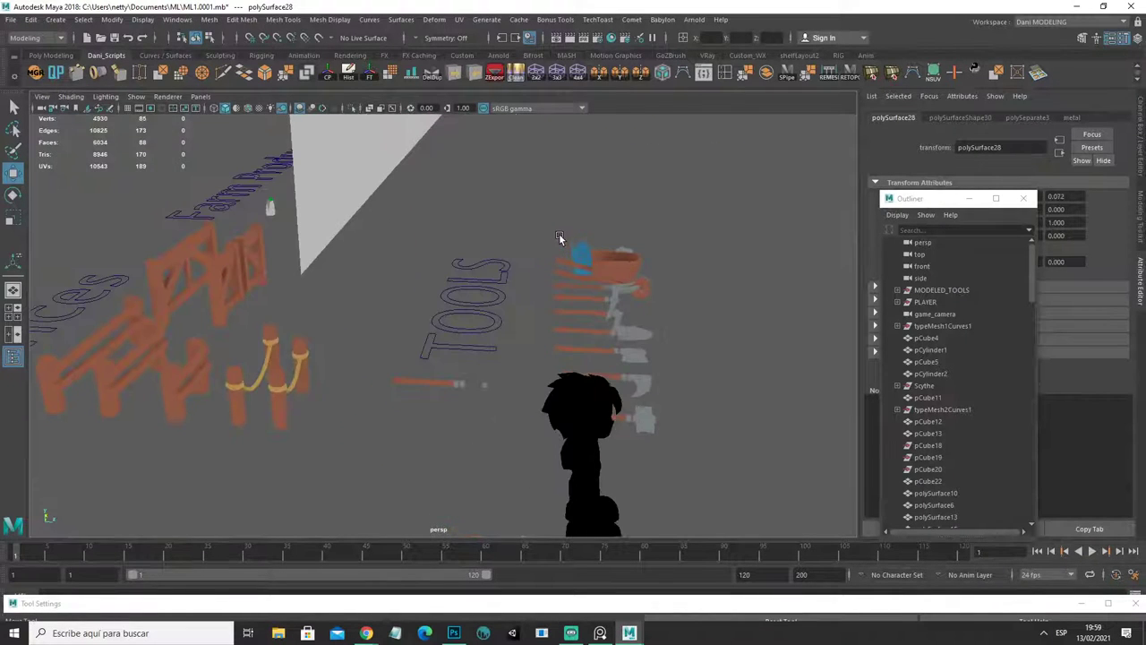
key("bracketleft")
key("f")
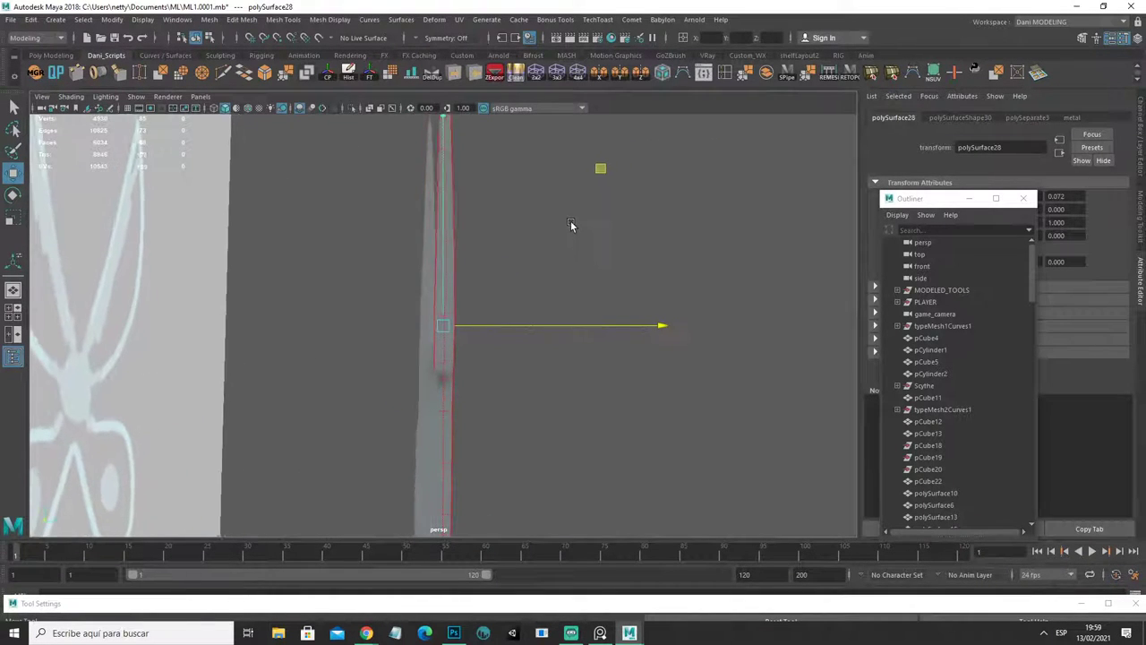
mouse_move(536, 326)
left_mouse_down()
mouse_move(411, 380)
mouse_move(554, 326)
mouse_move(555, 404)
mouse_move(528, 379)
mouse_move(545, 463)
mouse_move(436, 369)
mouse_move(501, 383)
left_mouse_up()
scroll(438, 373, "down", 3)
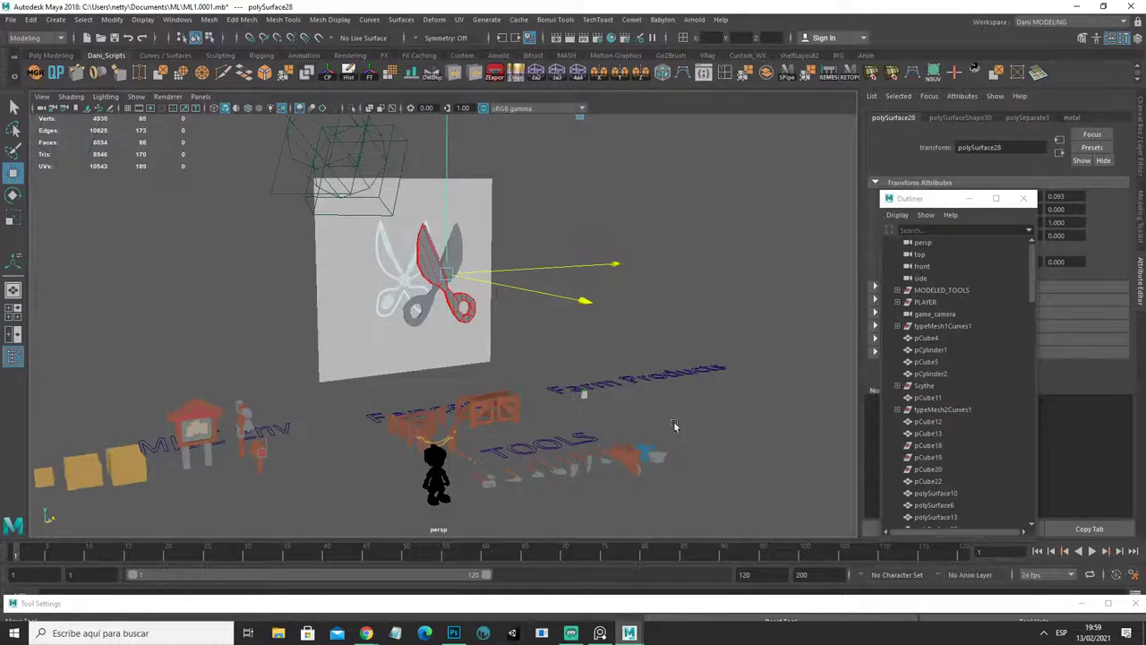
left_click(536, 485)
left_click(478, 466)
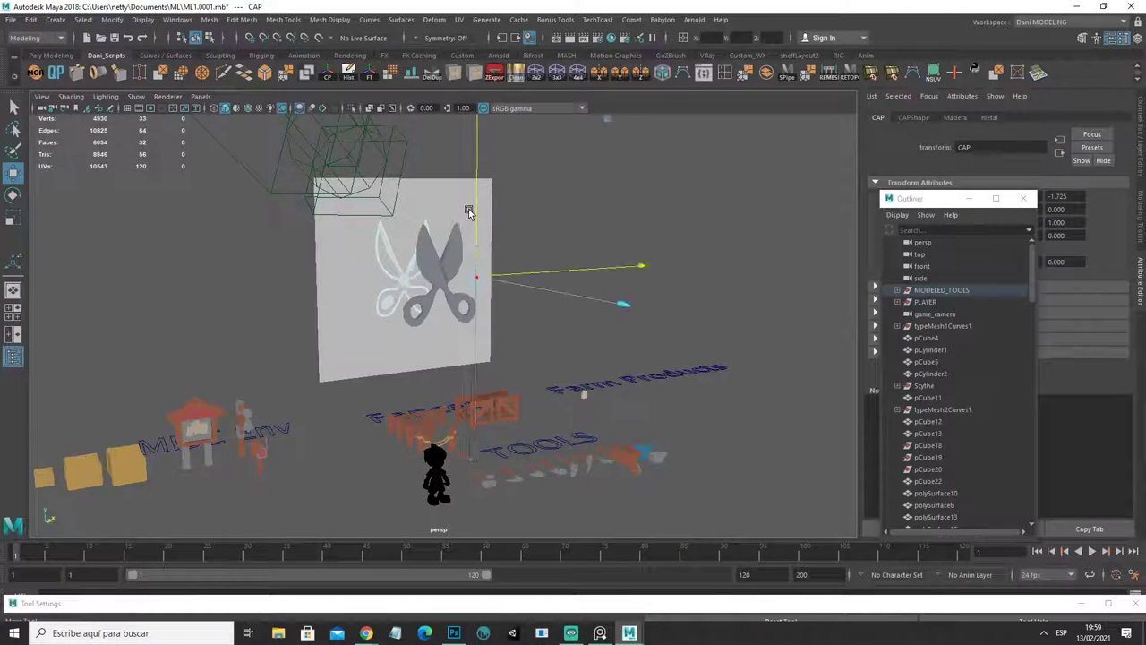
Step: Duplicate the red cap and slide the copy toward the scissors' joint
key("ctrl+z")
left_click_drag(475, 354, 480, 210)
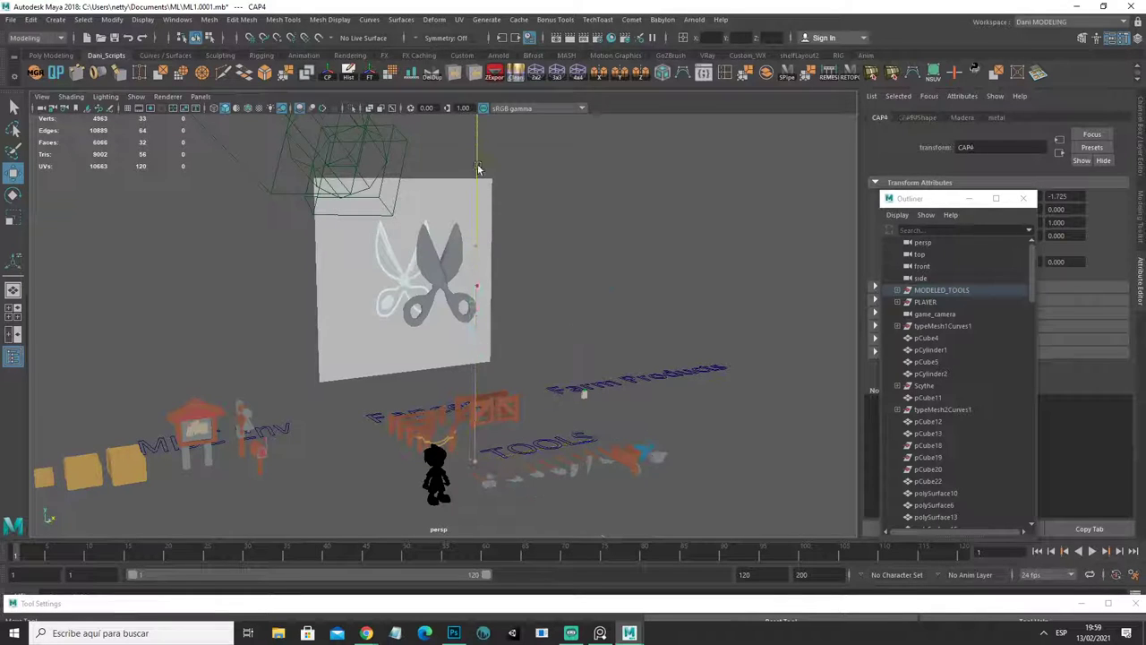
left_click_drag(523, 285, 489, 283)
key("f")
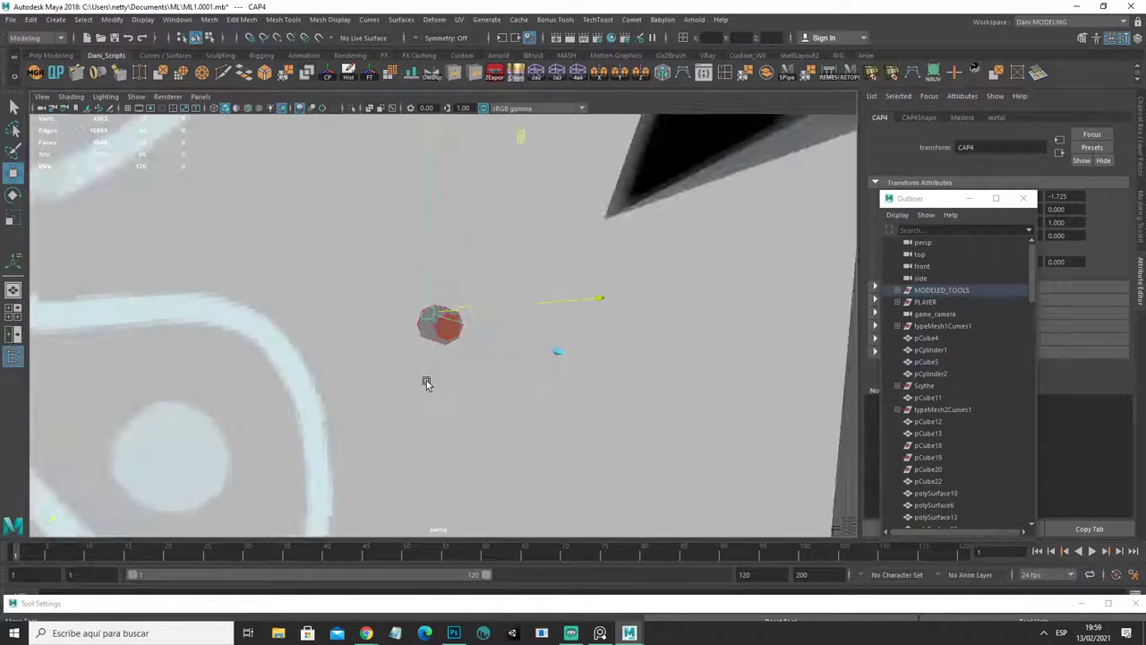
scroll(425, 383, "down", 5)
left_click_drag(576, 391, 532, 379)
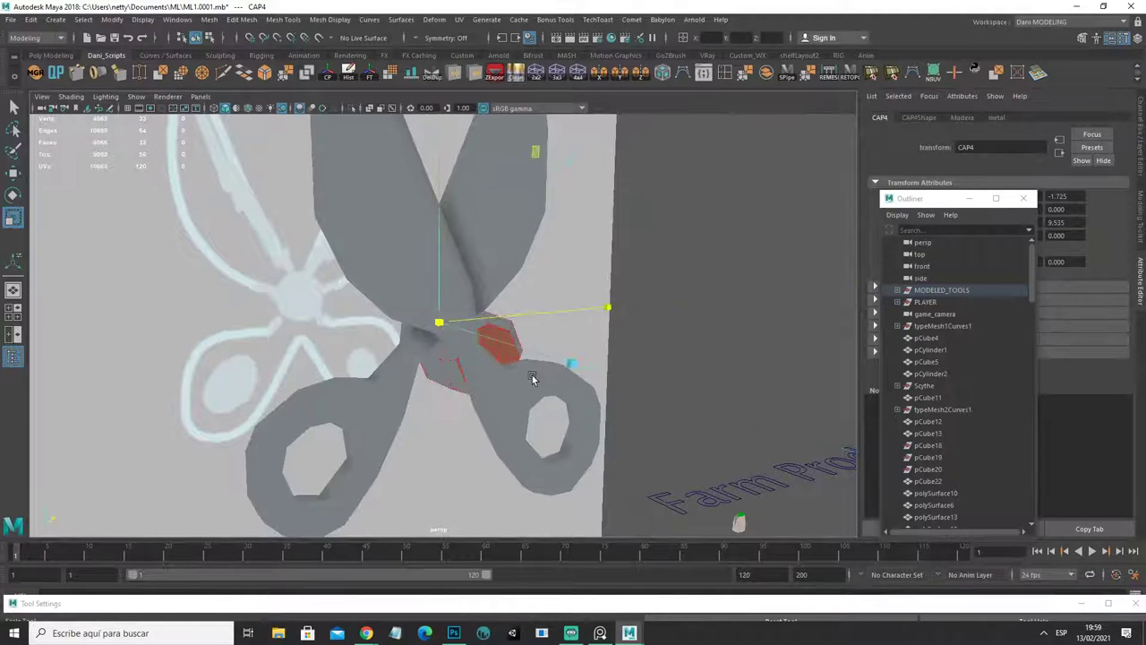
Step: Shrink the cap copy to fit the joint and switch the view to wireframe
left_click(489, 313)
left_click_drag(489, 313, 509, 385, "alt")
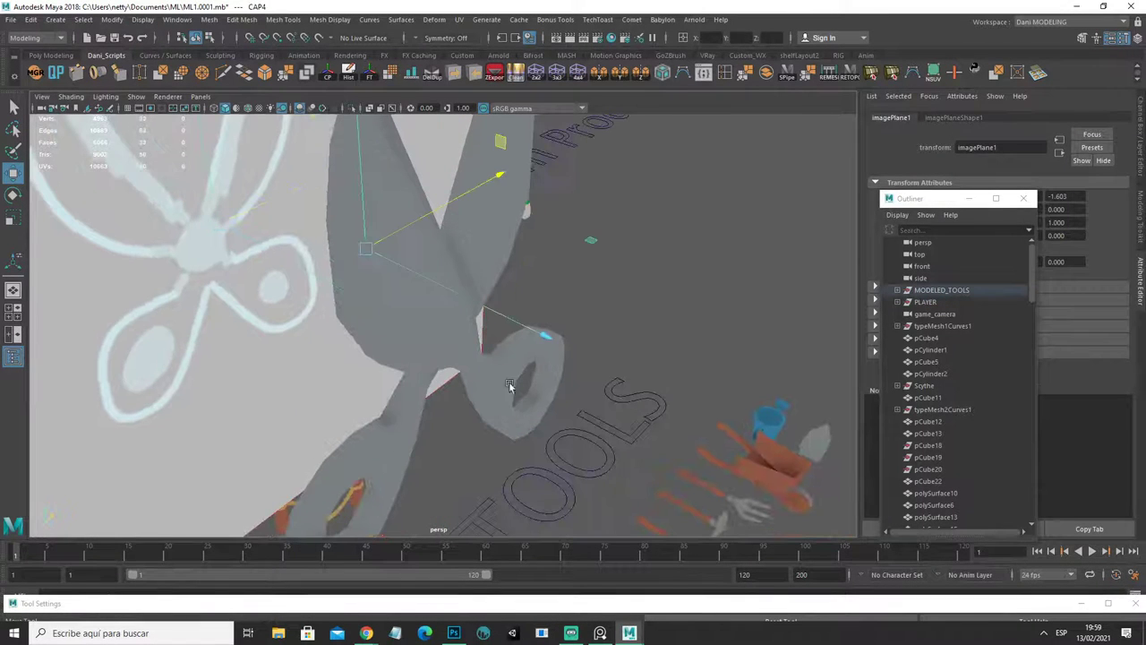
left_click_drag(464, 347, 524, 322, "alt")
left_click(461, 285)
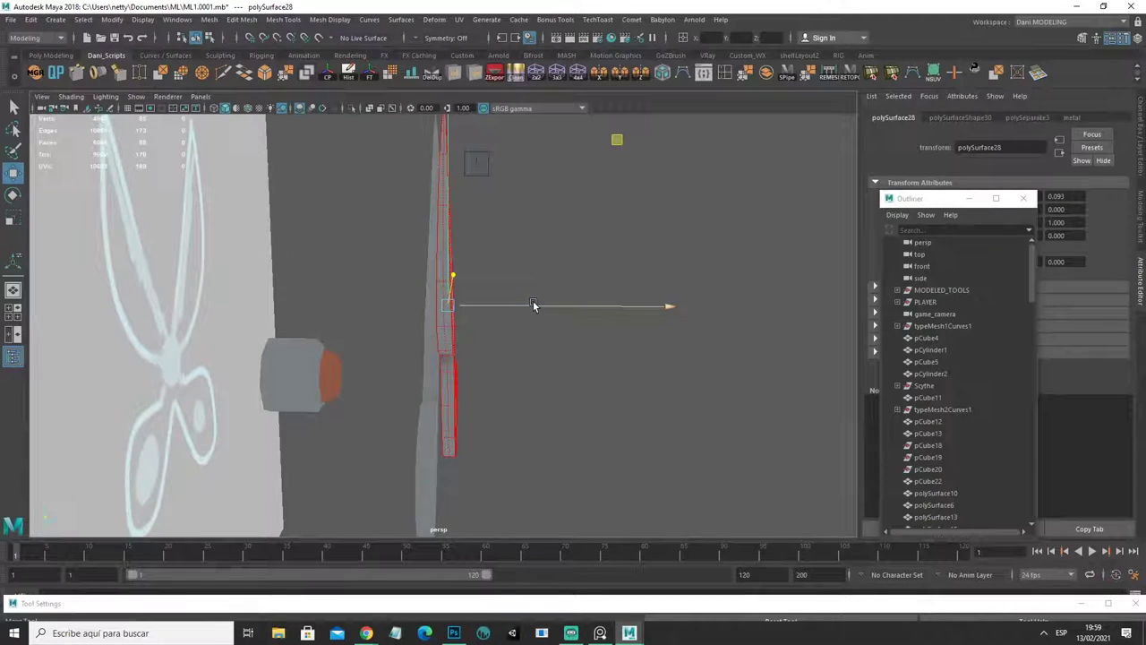
mouse_move(593, 266)
left_mouse_down("alt")
mouse_move(589, 320)
mouse_move(376, 358)
mouse_move(511, 368)
mouse_move(468, 407)
mouse_move(431, 389)
left_mouse_up("alt")
left_click(334, 373)
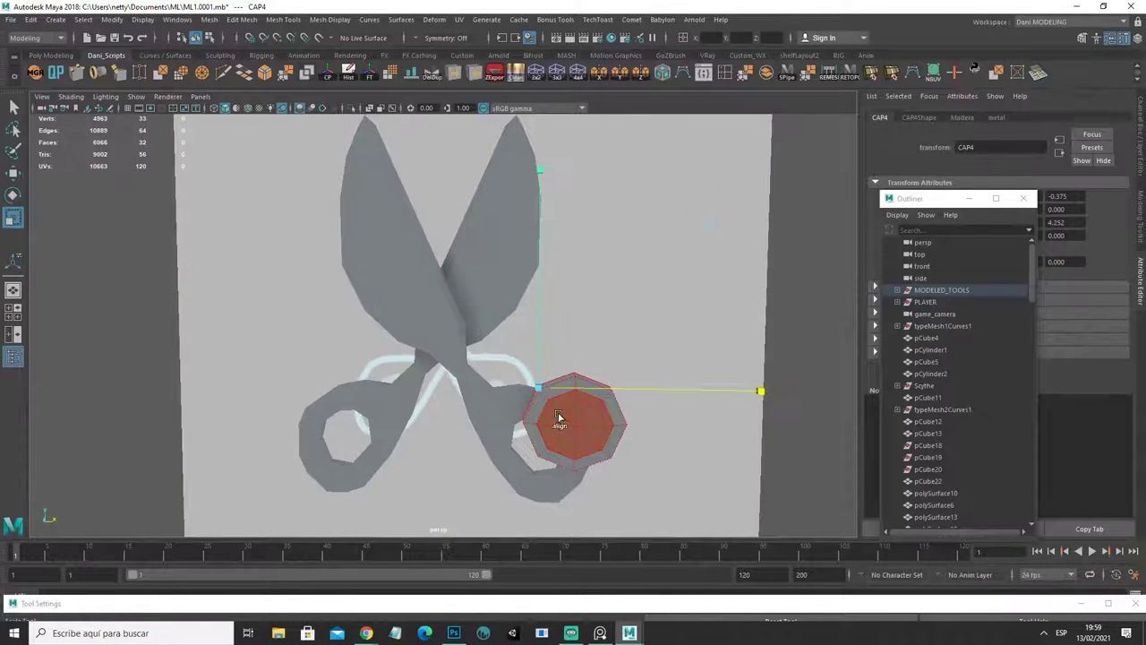
key("e")
key("r")
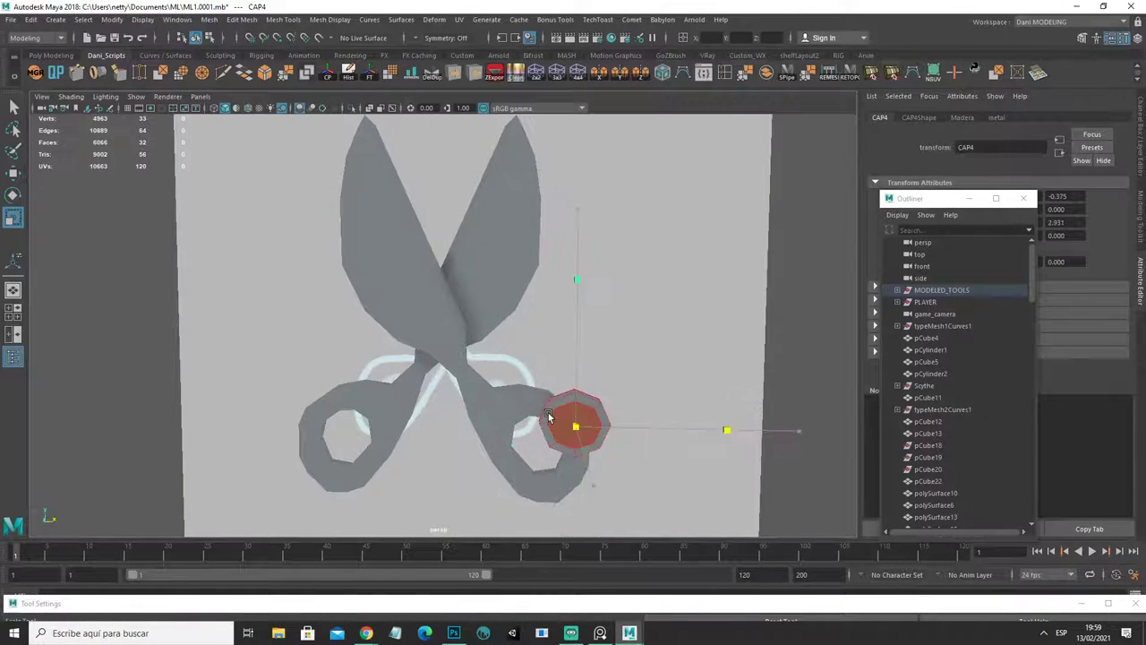
left_click_drag(575, 430, 535, 411)
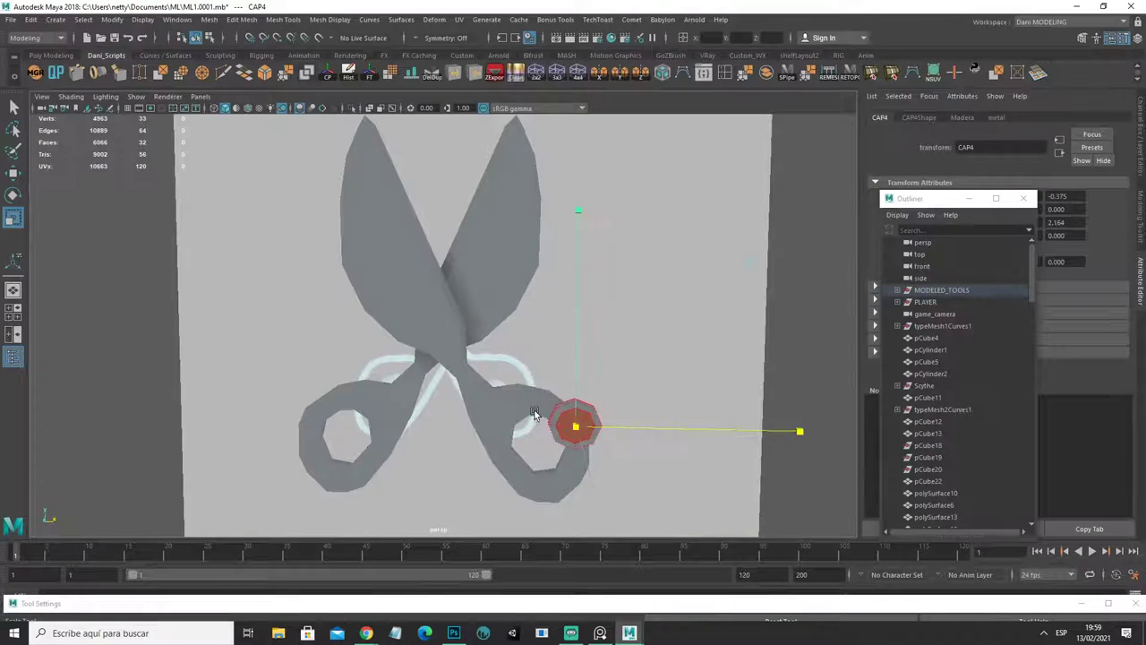
left_click(216, 108)
left_click_drag(430, 369, 431, 363, "alt")
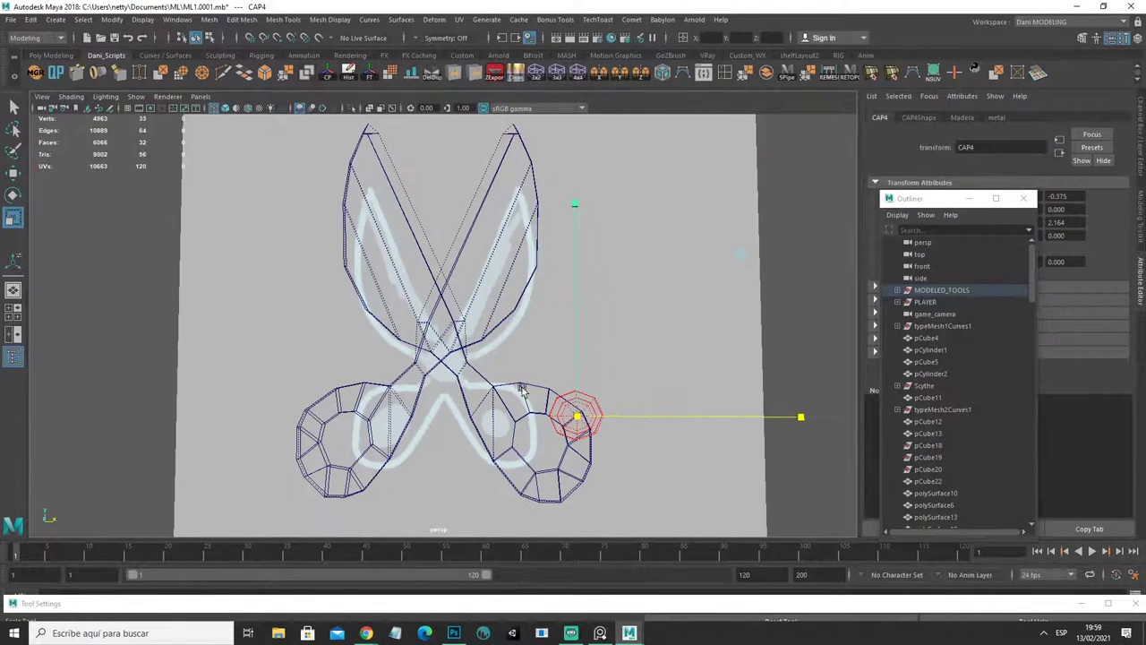
Step: Move CAP4 onto the pivot where the two blades cross
mouse_move(579, 400)
left_mouse_down()
mouse_move(550, 378)
mouse_move(447, 356)
left_mouse_up()
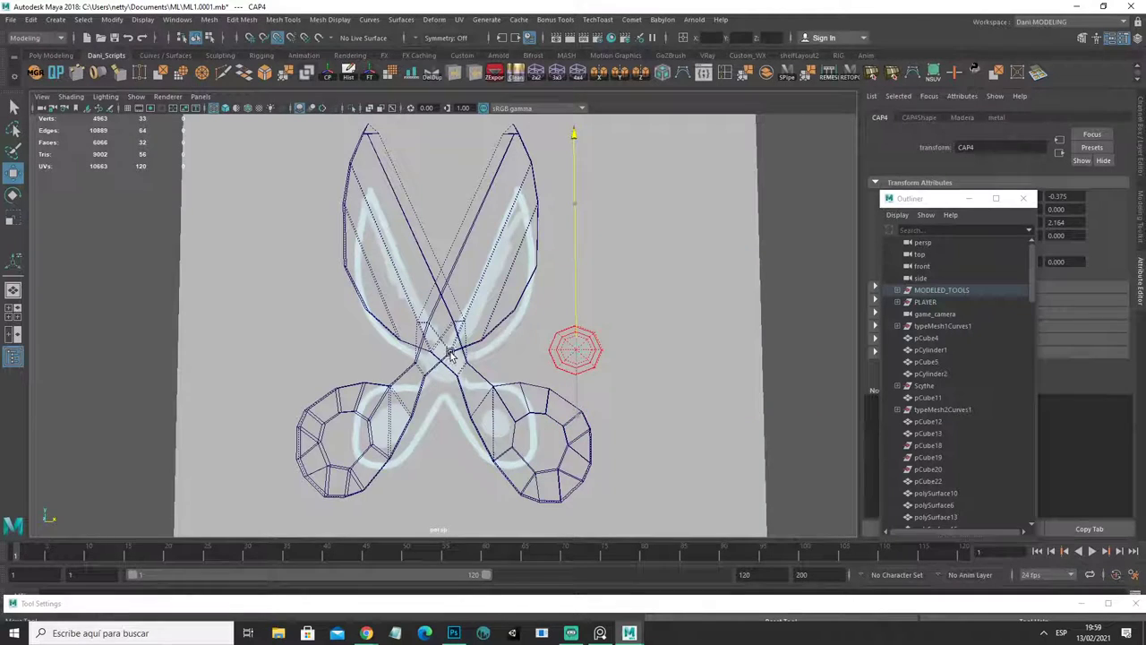
key("e")
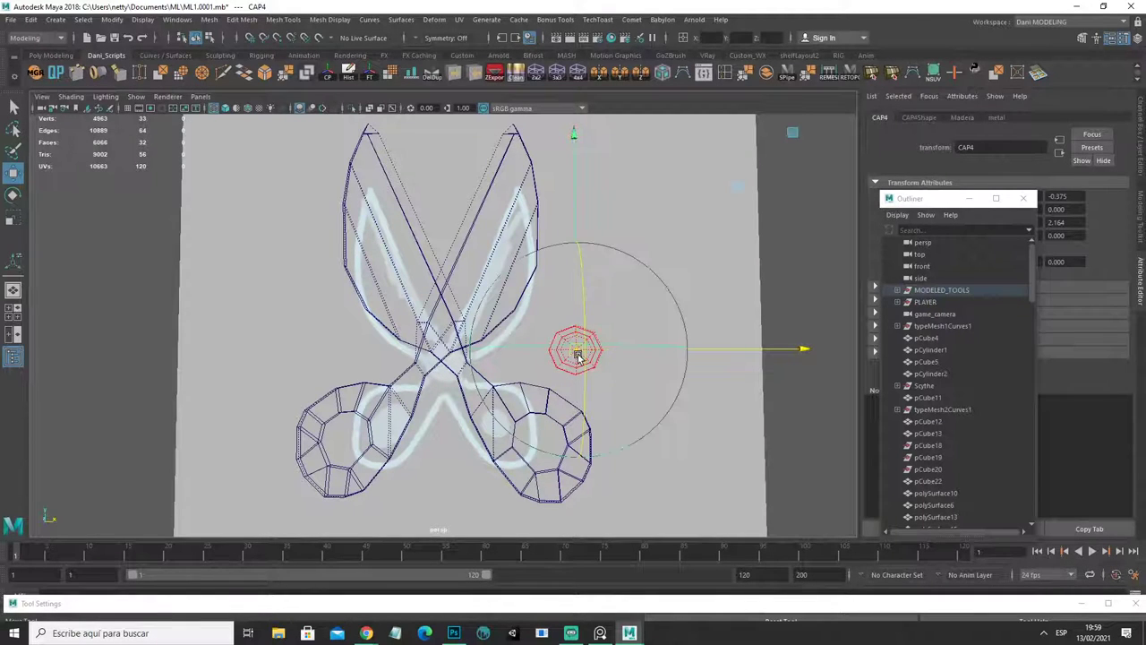
mouse_move(605, 352)
left_mouse_down()
mouse_move(460, 352)
mouse_move(469, 356)
left_mouse_up()
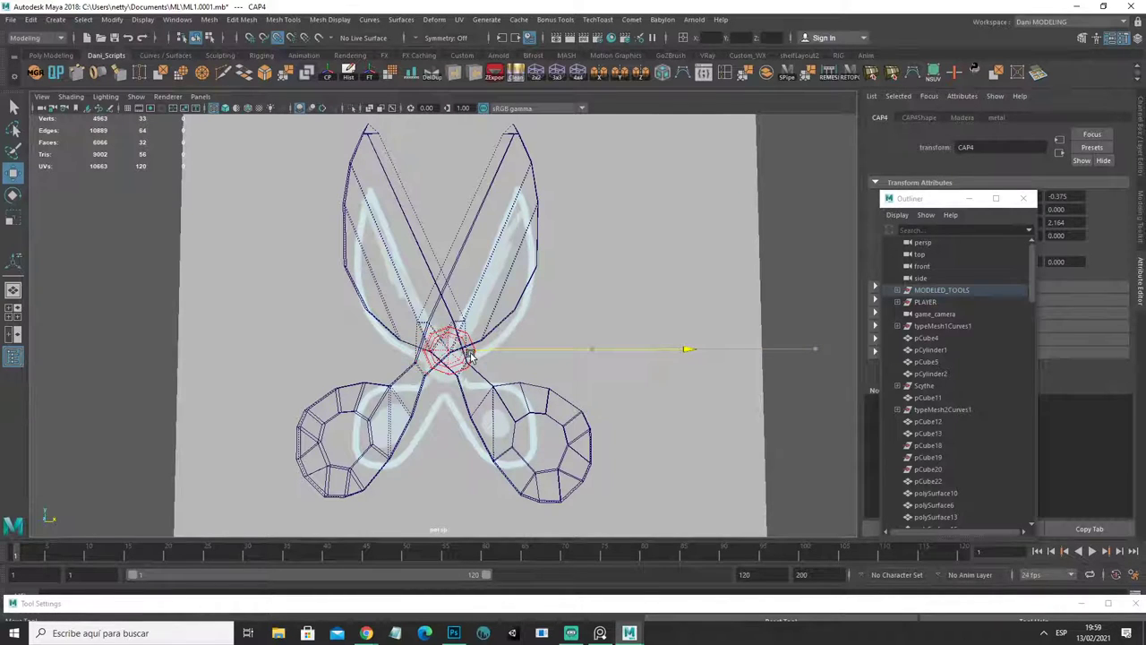
scroll(462, 357, "up", 3)
scroll(462, 361, "up", 2)
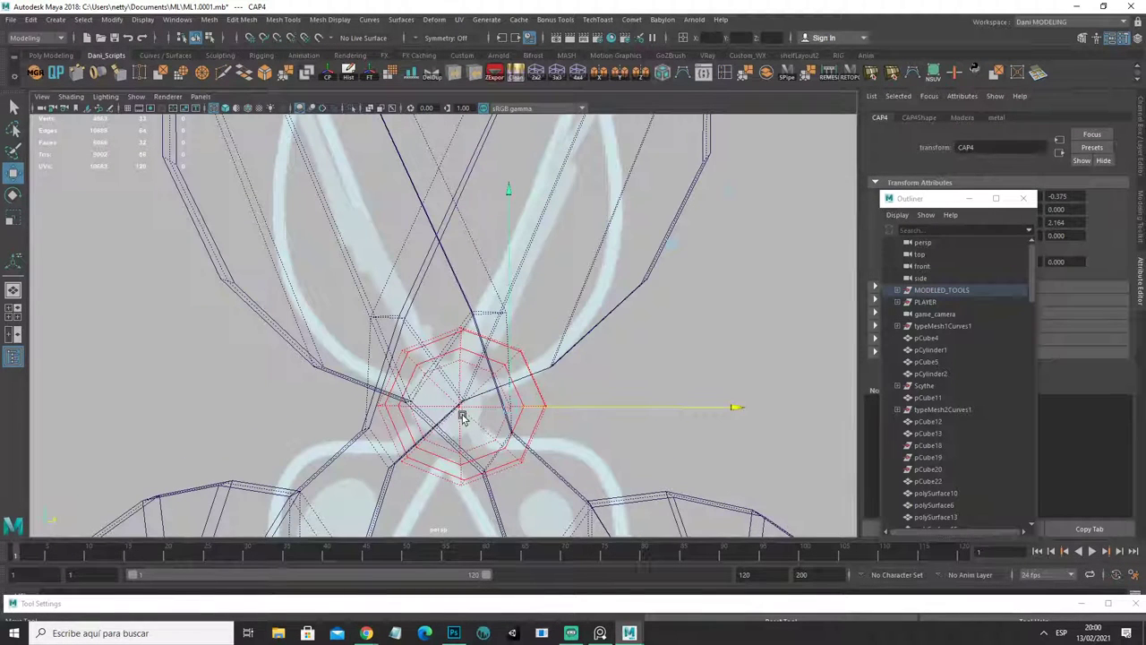
mouse_move(491, 411)
left_mouse_down()
mouse_move(459, 407)
mouse_move(436, 367)
left_mouse_up()
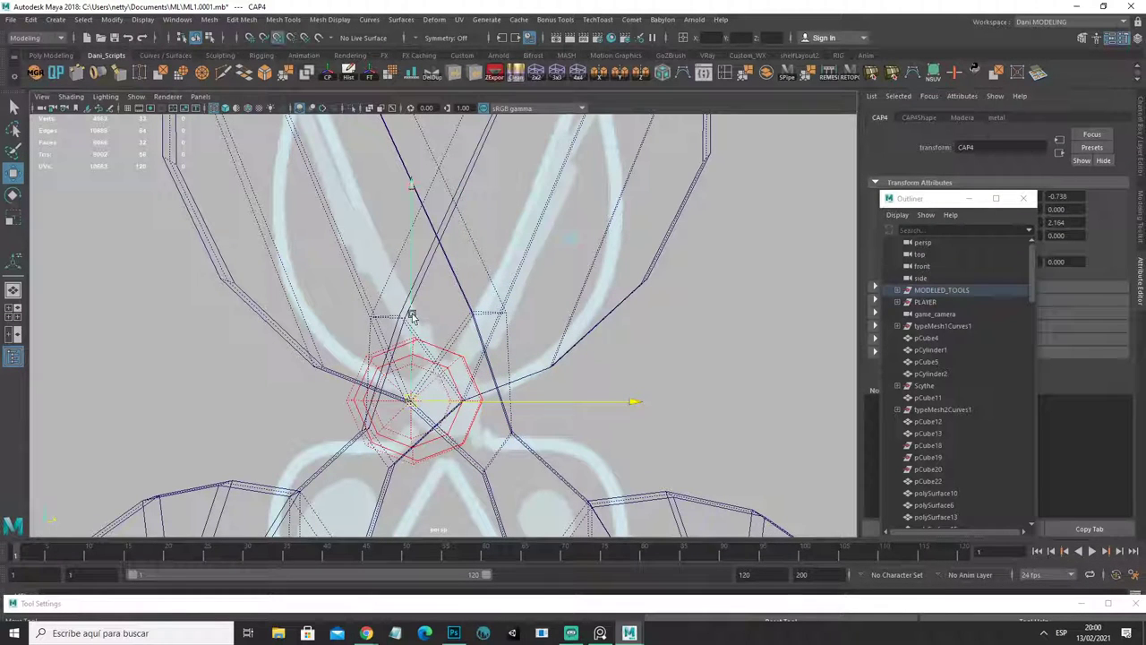
left_click_drag(412, 315, 435, 369)
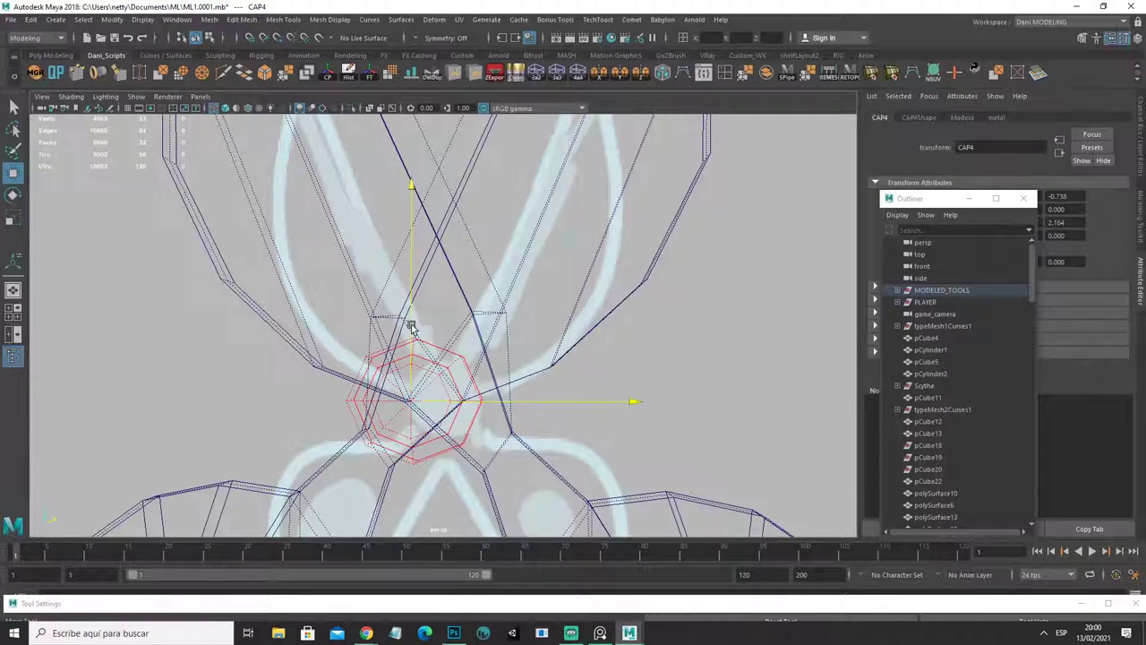
middle_click_drag(404, 325, 400, 284)
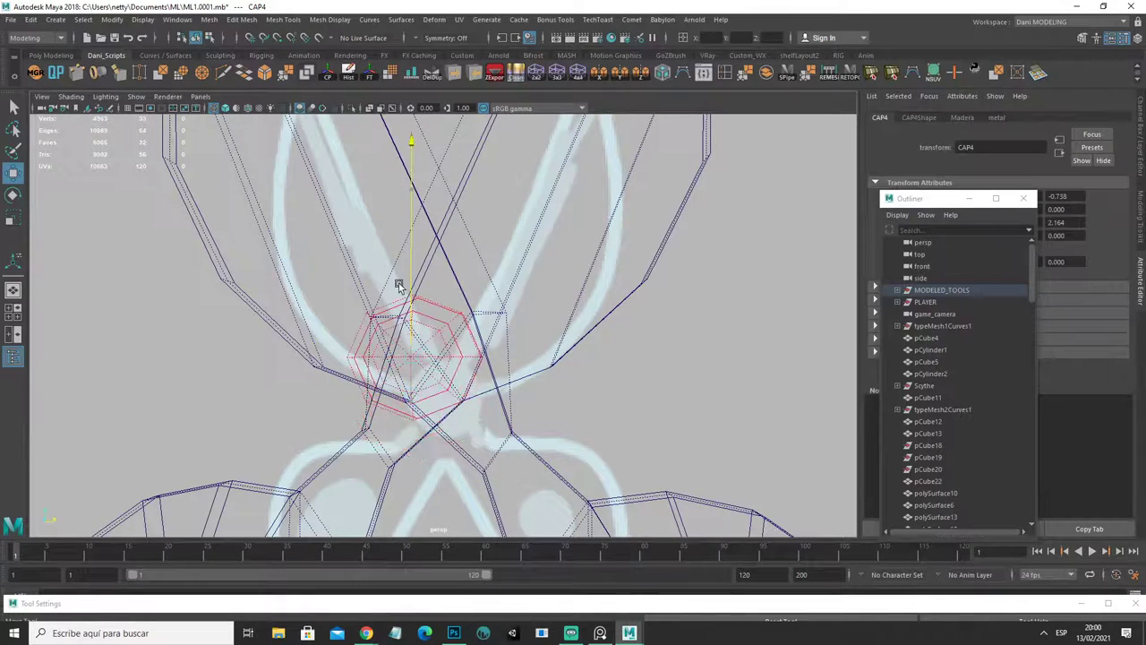
left_click_drag(462, 356, 489, 358)
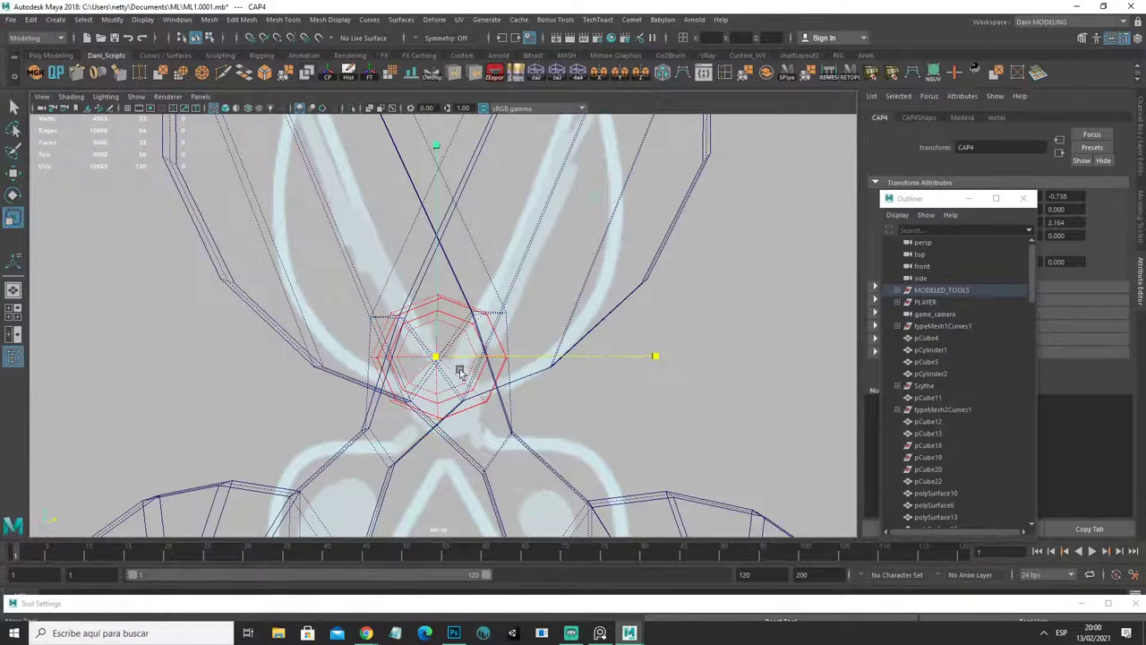
Step: Scale the cap down to fit the pivot and return the viewport to shaded mode
mouse_move(460, 371)
middle_mouse_down()
mouse_move(419, 333)
mouse_move(380, 336)
middle_mouse_up()
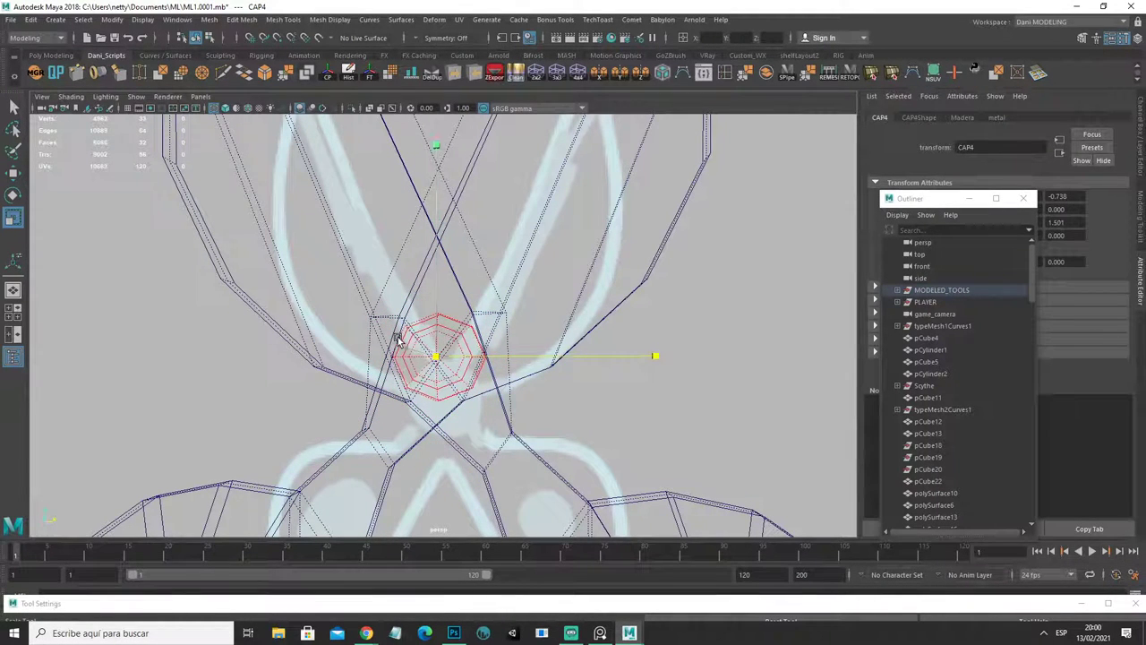
left_click(217, 109)
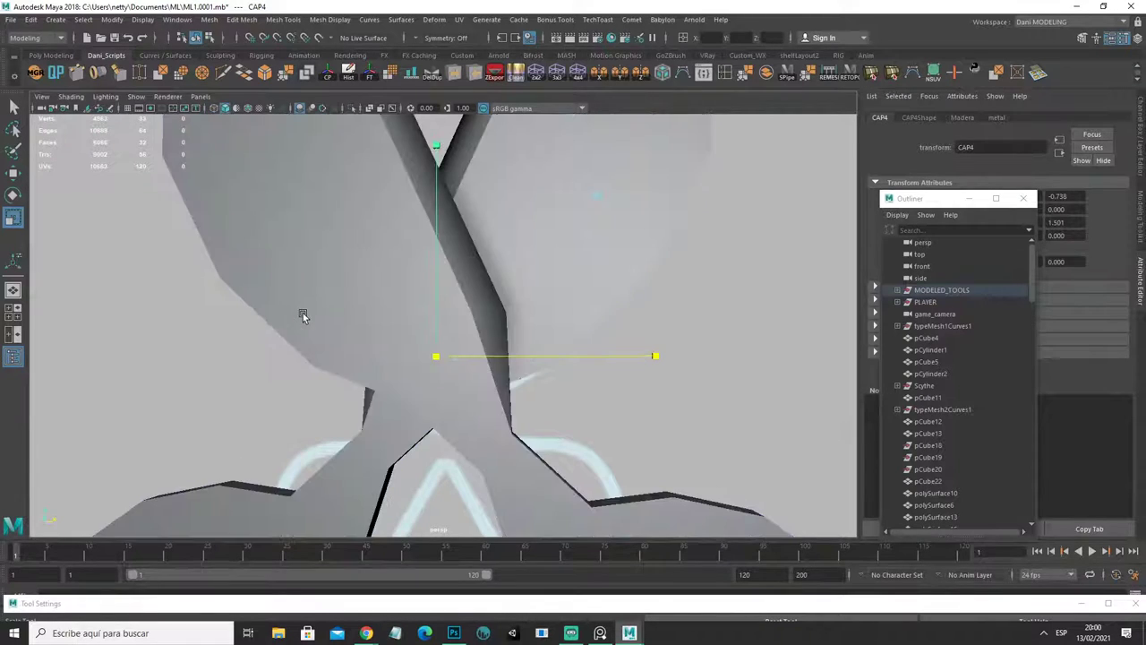
scroll(304, 318, "down", 5)
left_click_drag(310, 325, 428, 345, "alt")
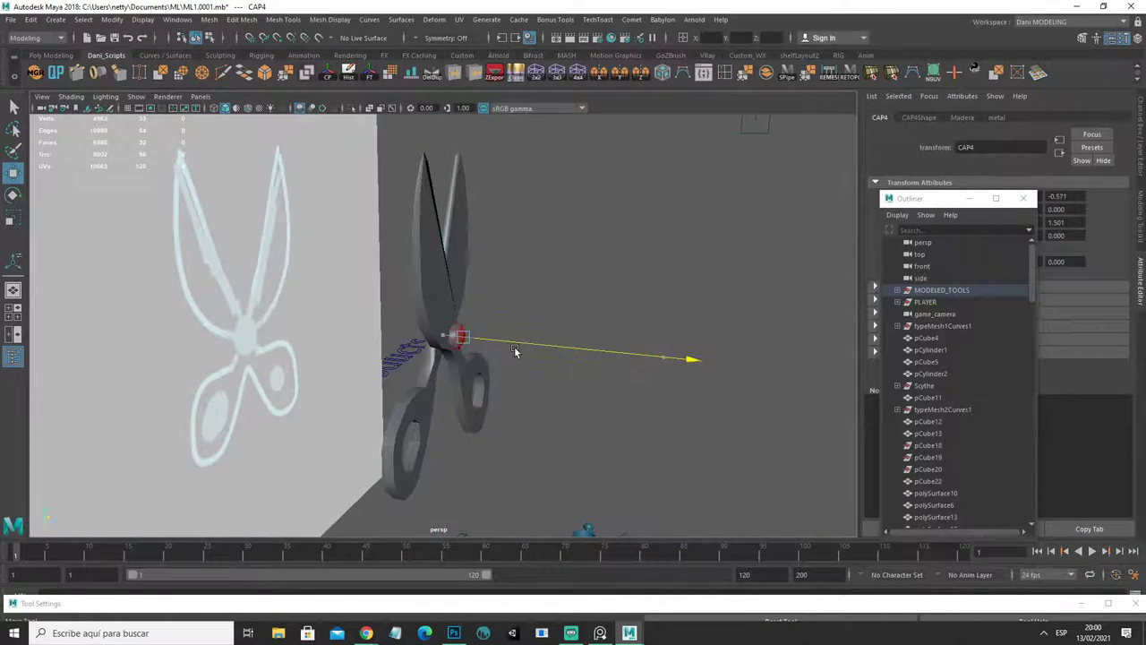
mouse_move(493, 385)
left_mouse_down("alt")
mouse_move(410, 370)
mouse_move(392, 353)
mouse_move(412, 348)
mouse_move(435, 315)
mouse_move(492, 346)
mouse_move(552, 349)
mouse_move(517, 327)
mouse_move(522, 358)
mouse_move(494, 384)
left_mouse_up("alt")
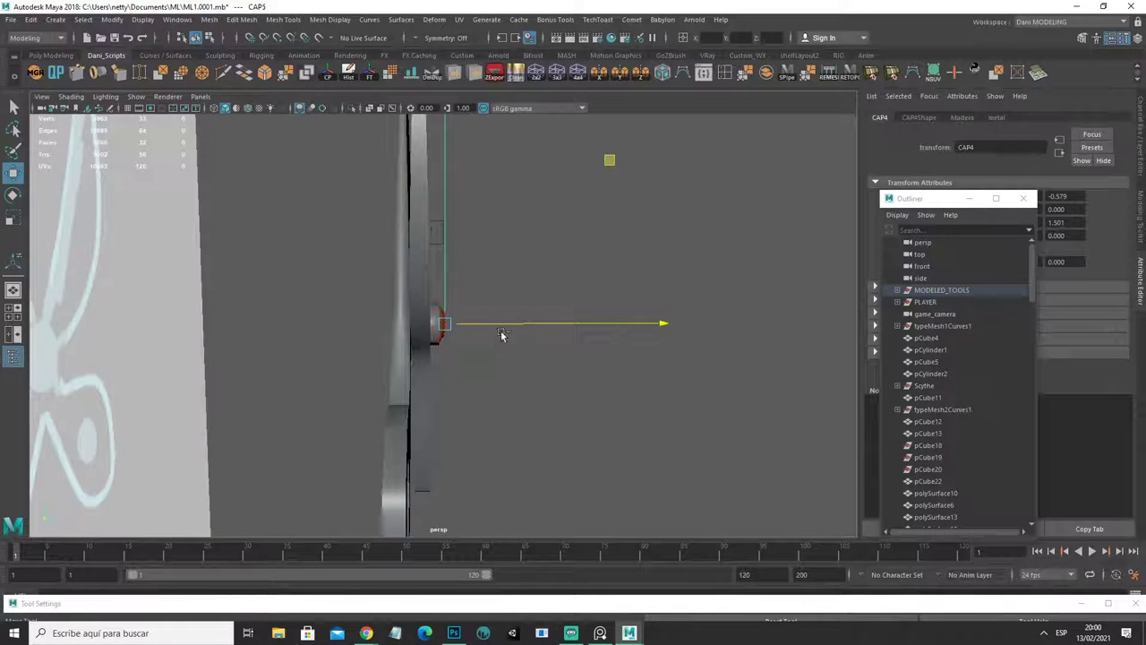
Step: Duplicate the pivot cap as CAP5 and move it to the blades' opposite side
key("ctrl+d")
mouse_move(475, 326)
left_mouse_down()
mouse_move(333, 362)
mouse_move(540, 445)
mouse_move(557, 361)
mouse_move(539, 373)
mouse_move(522, 311)
left_mouse_up()
key("e")
scroll(376, 379, "up", 3)
key("w")
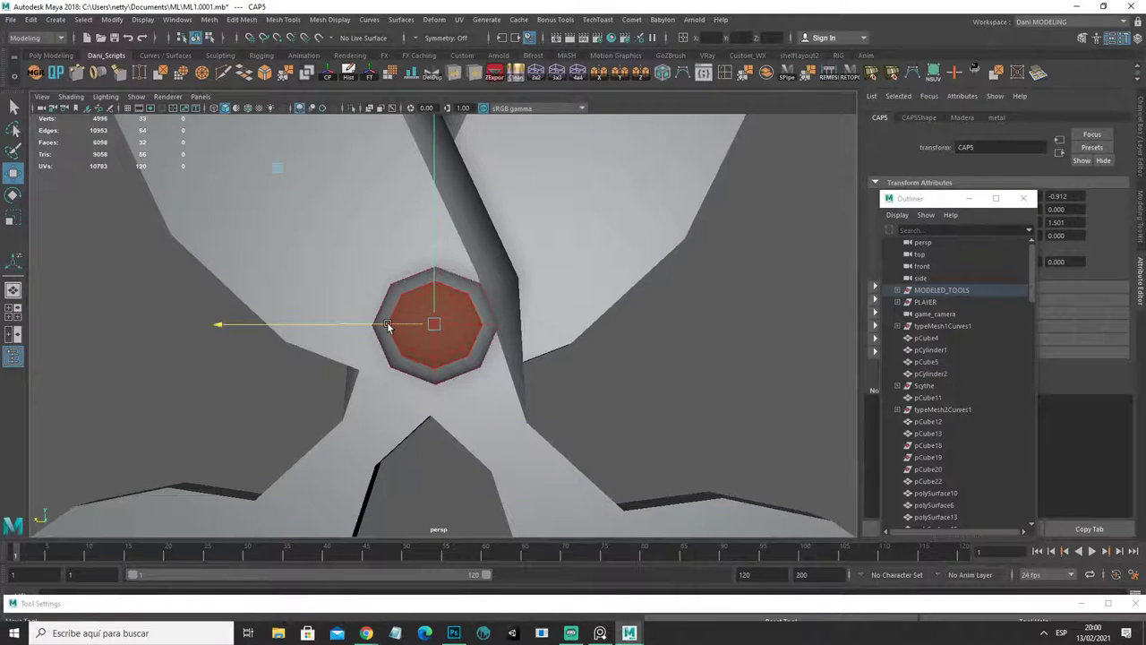
left_click_drag(388, 325, 381, 327)
Step: Orbit around to check both capped pivot faces, then clear the selection
mouse_move(472, 366)
left_mouse_down("alt")
mouse_move(346, 379)
mouse_move(388, 385)
left_mouse_up("alt")
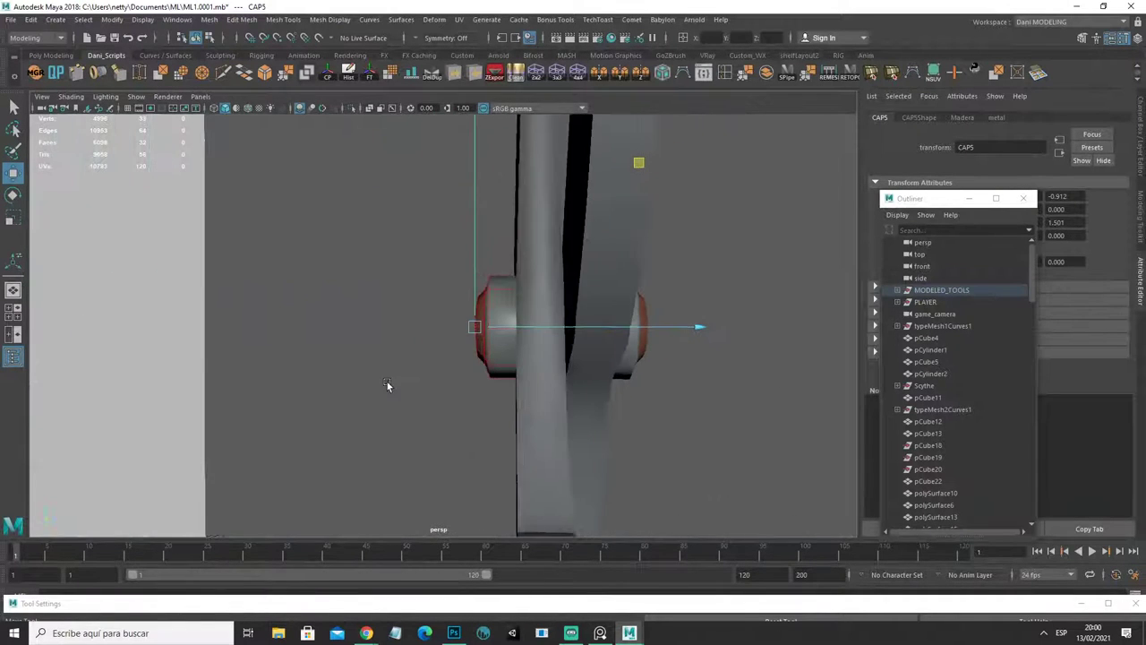
left_click_drag(602, 330, 614, 328, "alt")
scroll(627, 358, "down", 3)
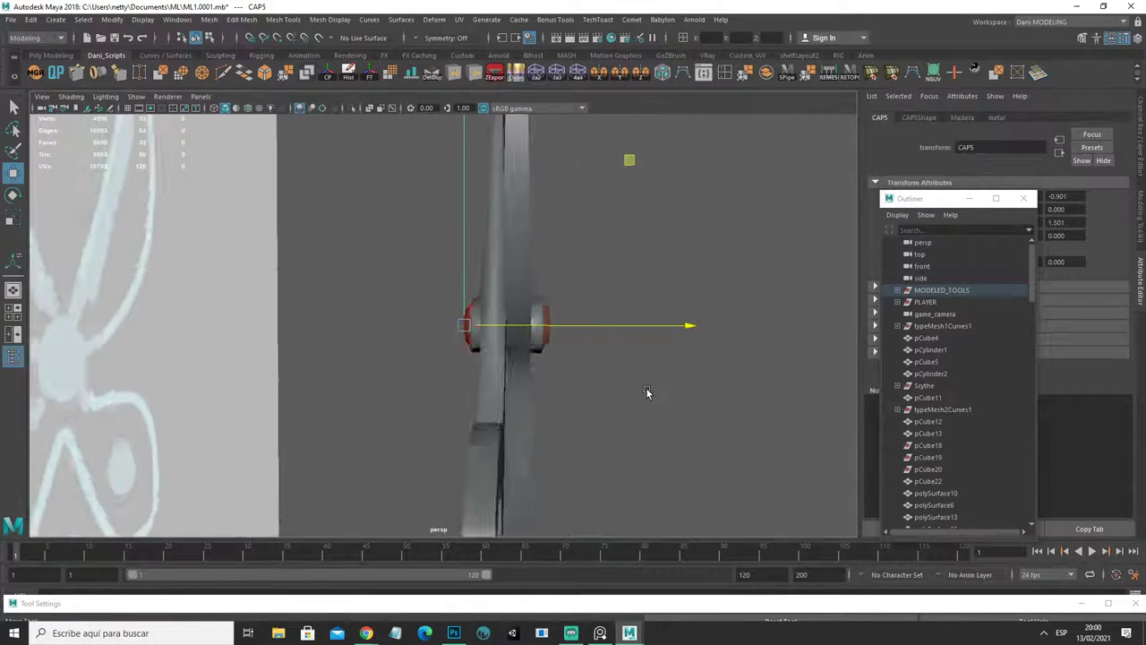
mouse_move(647, 391)
left_mouse_down("alt")
mouse_move(603, 417)
mouse_move(650, 414)
mouse_move(583, 418)
mouse_move(400, 361)
mouse_move(464, 347)
mouse_move(370, 379)
mouse_move(514, 380)
mouse_move(449, 304)
left_mouse_up("alt")
left_click(650, 414)
scroll(465, 347, "down", 5)
Step: Snap the left scissor blade's pivot onto the centre of the red screw
scroll(514, 380, "up", 5)
scroll(449, 305, "up", 3)
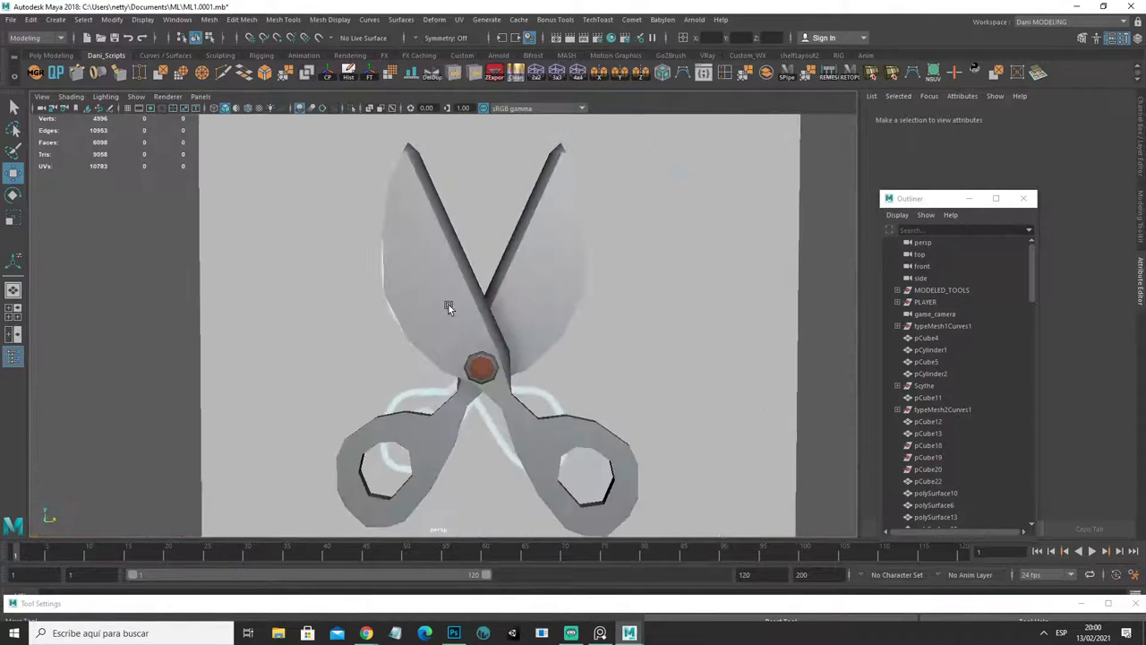
left_click(448, 305)
scroll(449, 304, "down", 4)
scroll(475, 399, "up", 5)
key("e")
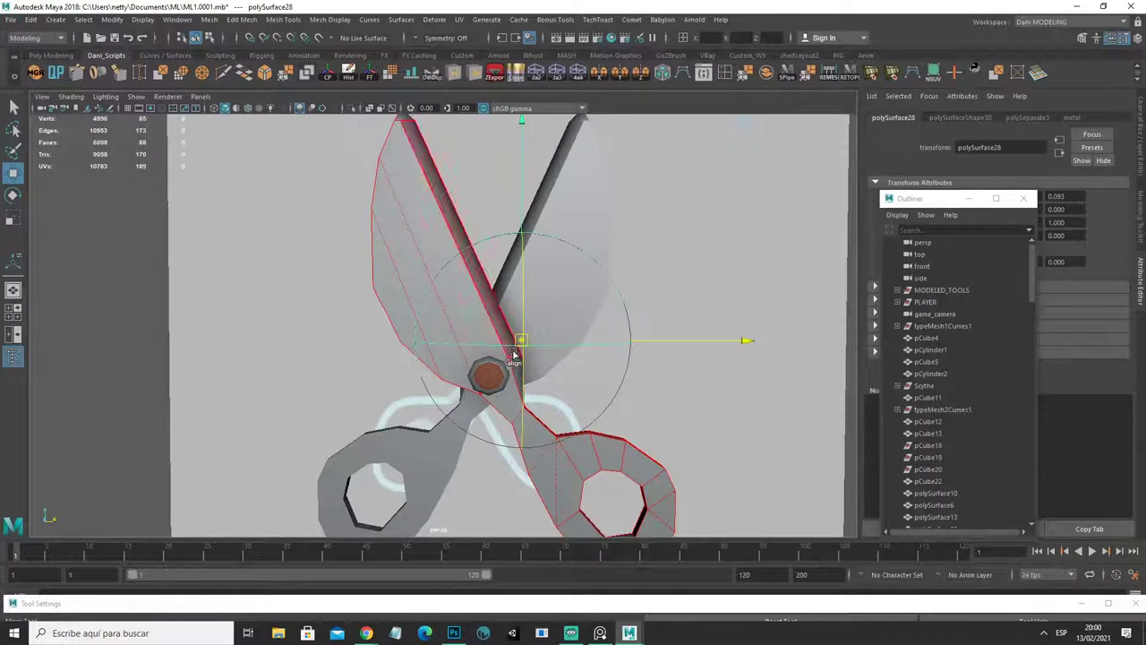
middle_click_drag(474, 398, 488, 376)
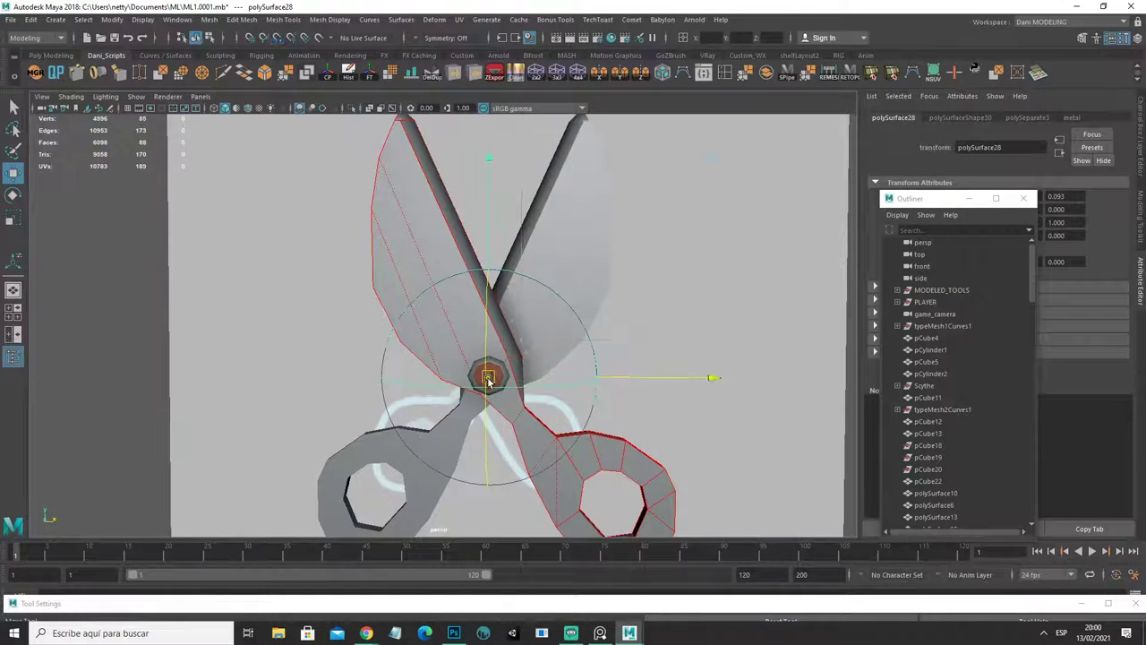
Step: Select both scissor halves and trial-rotate them together around the screw pivot
left_click(588, 321)
scroll(584, 326, "down", 4)
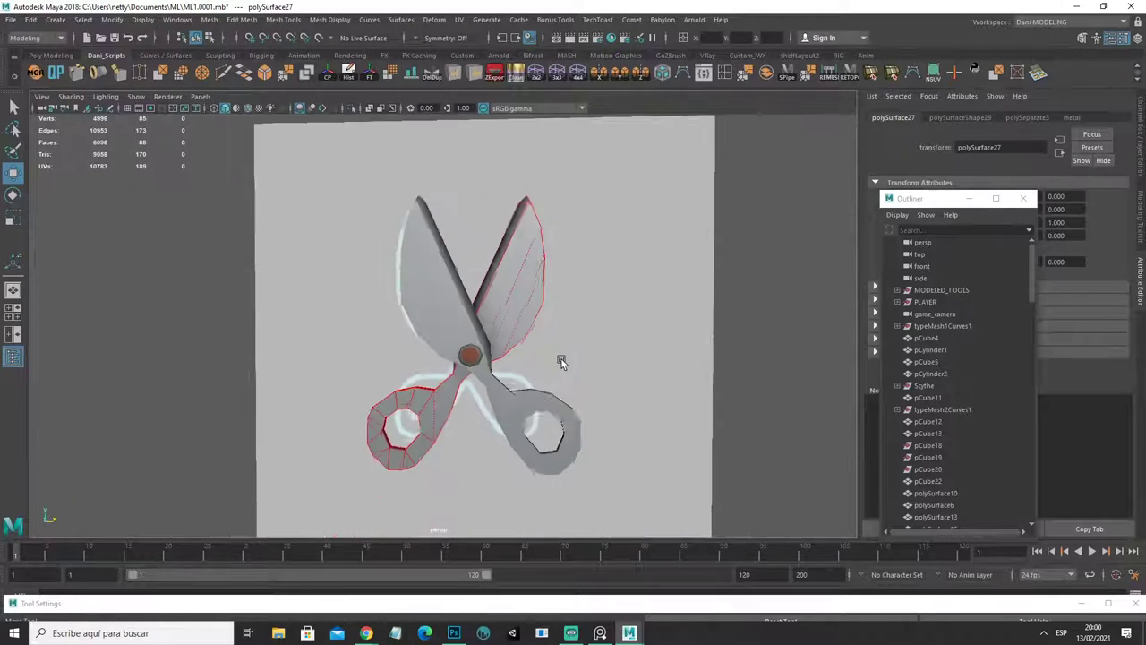
scroll(561, 361, "down", 3)
scroll(473, 371, "down", 3)
scroll(468, 417, "down", 3)
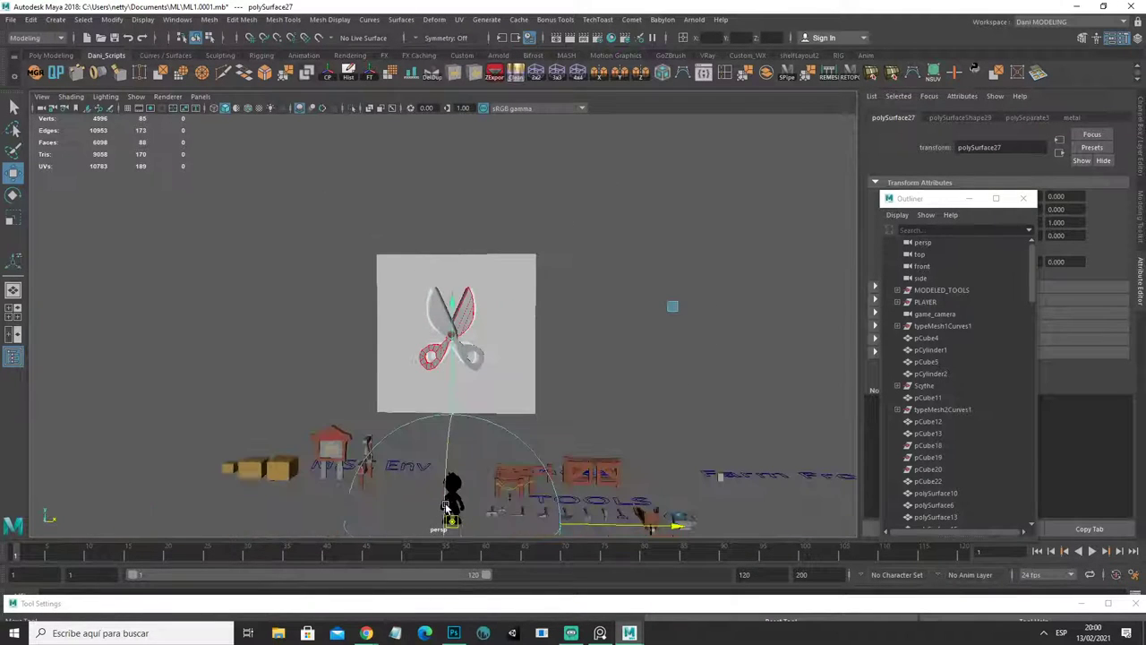
scroll(452, 295, "up", 5)
scroll(466, 353, "down", 1)
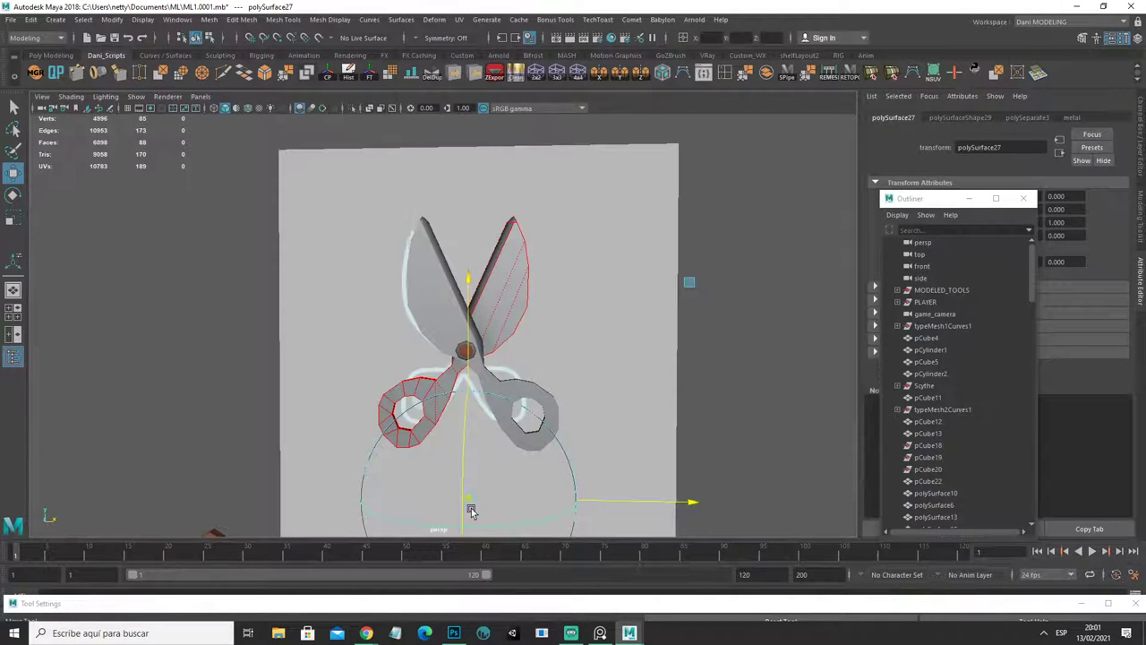
key("w")
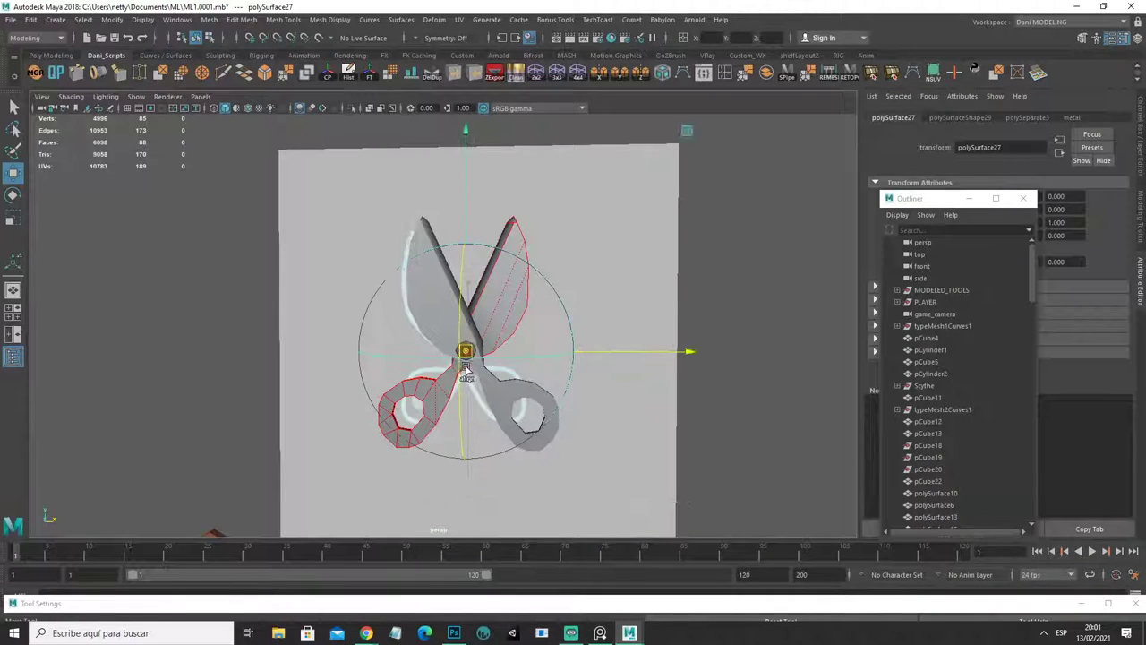
left_click(532, 298, "shift")
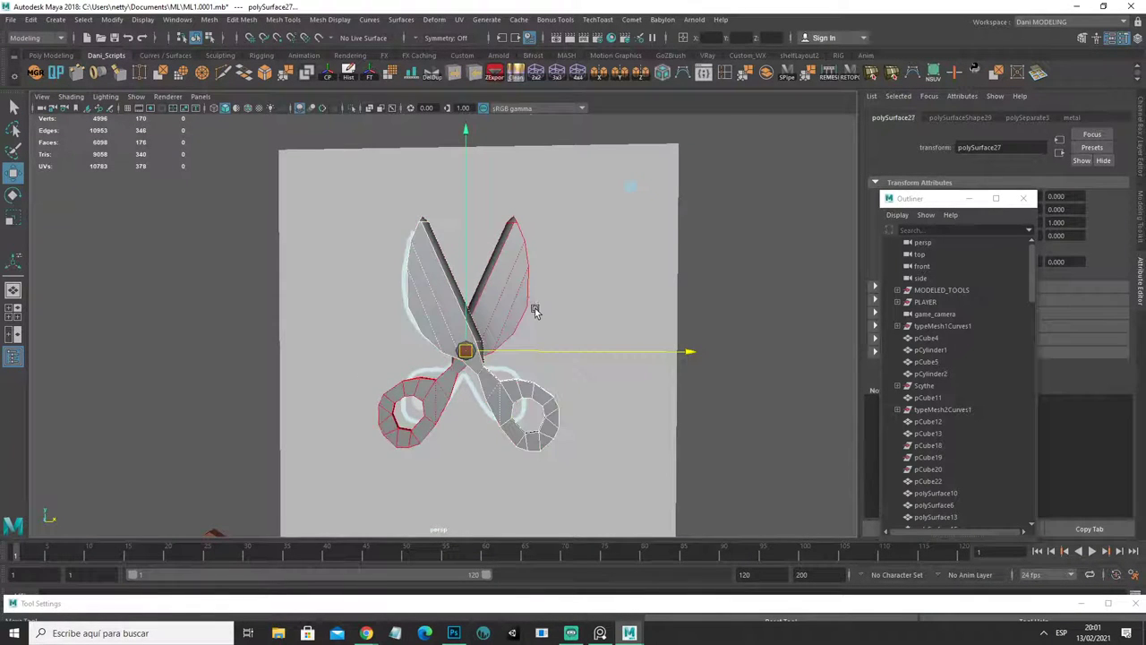
key("e")
left_click_drag(650, 239, 686, 261)
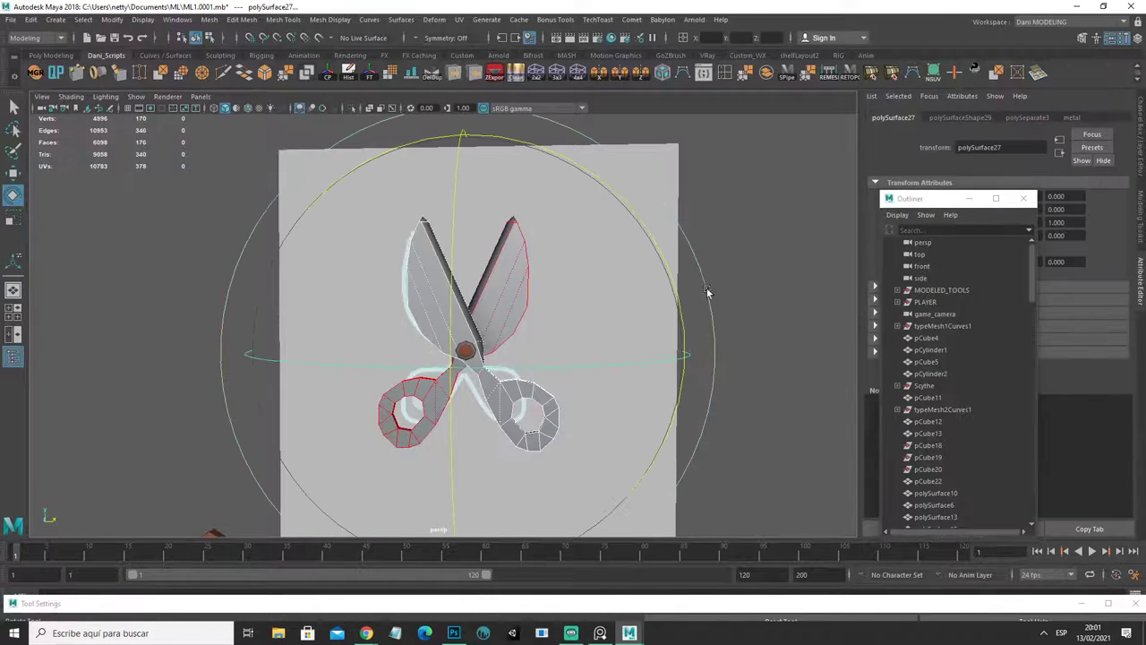
mouse_move(709, 289)
left_mouse_down()
mouse_move(662, 243)
mouse_move(658, 283)
mouse_move(740, 308)
left_mouse_up()
Step: Rotate one half, polySurface27, by -15.005 to spread the blades into a V
left_click(740, 307)
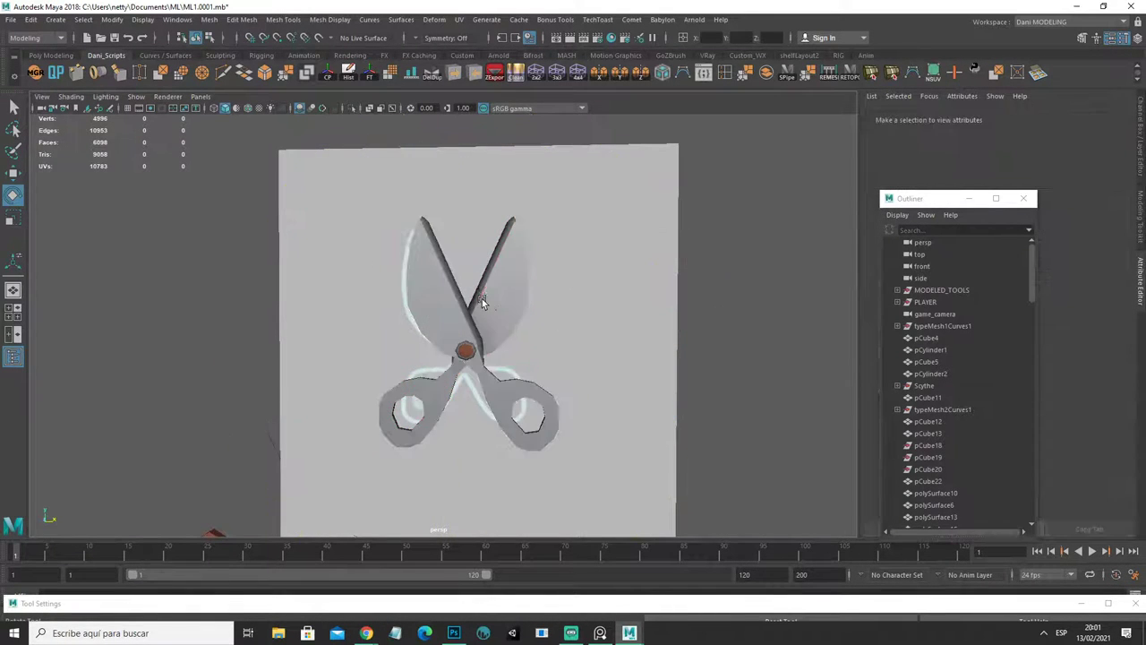
left_click(515, 255)
mouse_move(662, 210)
left_mouse_down()
mouse_move(536, 275)
mouse_move(519, 268)
mouse_move(576, 314)
mouse_move(522, 262)
mouse_move(583, 289)
mouse_move(511, 255)
left_mouse_up()
Step: Orbit around the opened scissors to view them edge-on
left_click(778, 360)
scroll(615, 427, "down", 5)
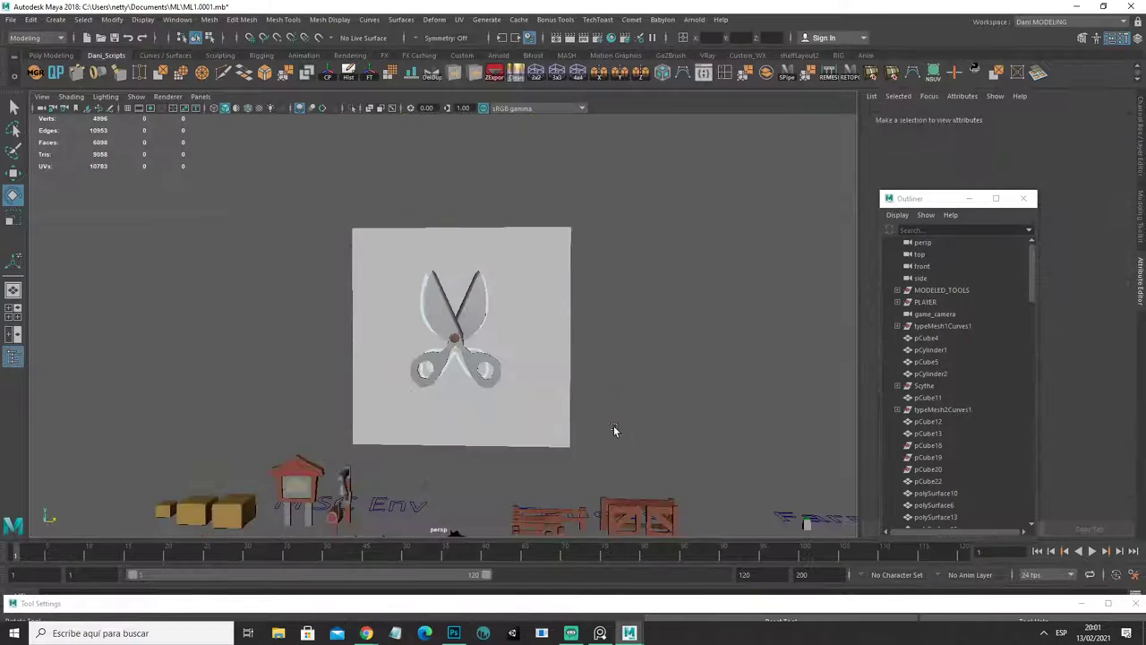
scroll(614, 428, "down", 3)
mouse_move(584, 441)
left_mouse_down("alt")
mouse_move(609, 417)
mouse_move(529, 426)
mouse_move(578, 423)
mouse_move(585, 356)
mouse_move(534, 371)
mouse_move(585, 365)
mouse_move(582, 347)
left_mouse_up("alt")
left_click(574, 363)
scroll(573, 322, "down", 3)
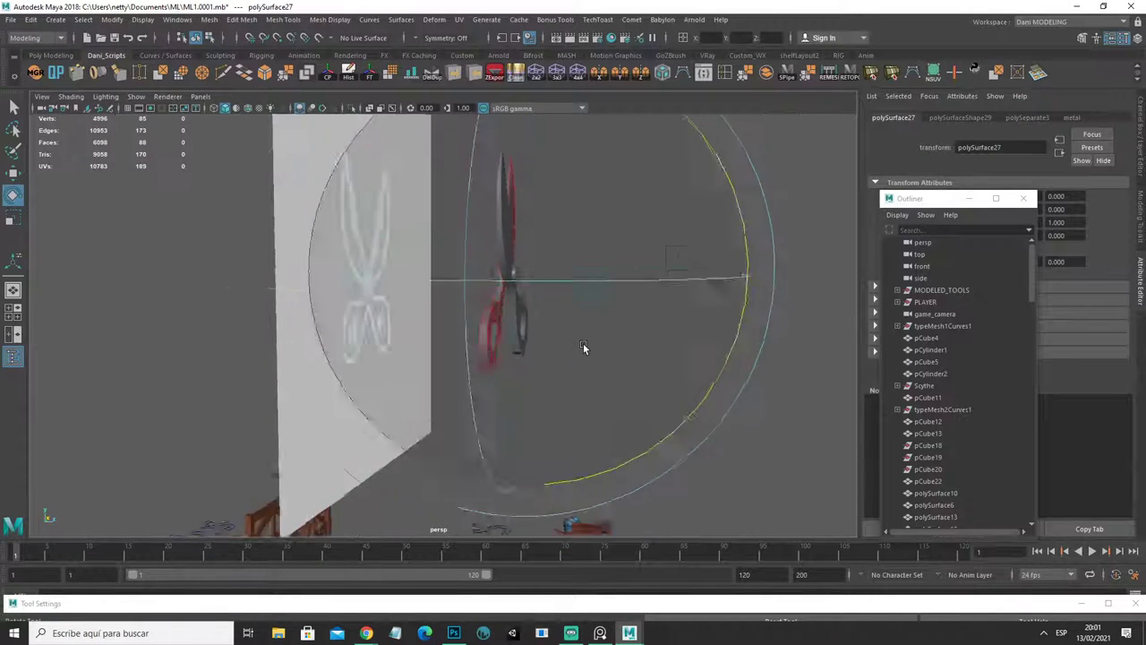
right_click(511, 286)
scroll(583, 325, "down", 2)
left_click(672, 365)
left_click_drag(672, 365, 648, 308, "alt")
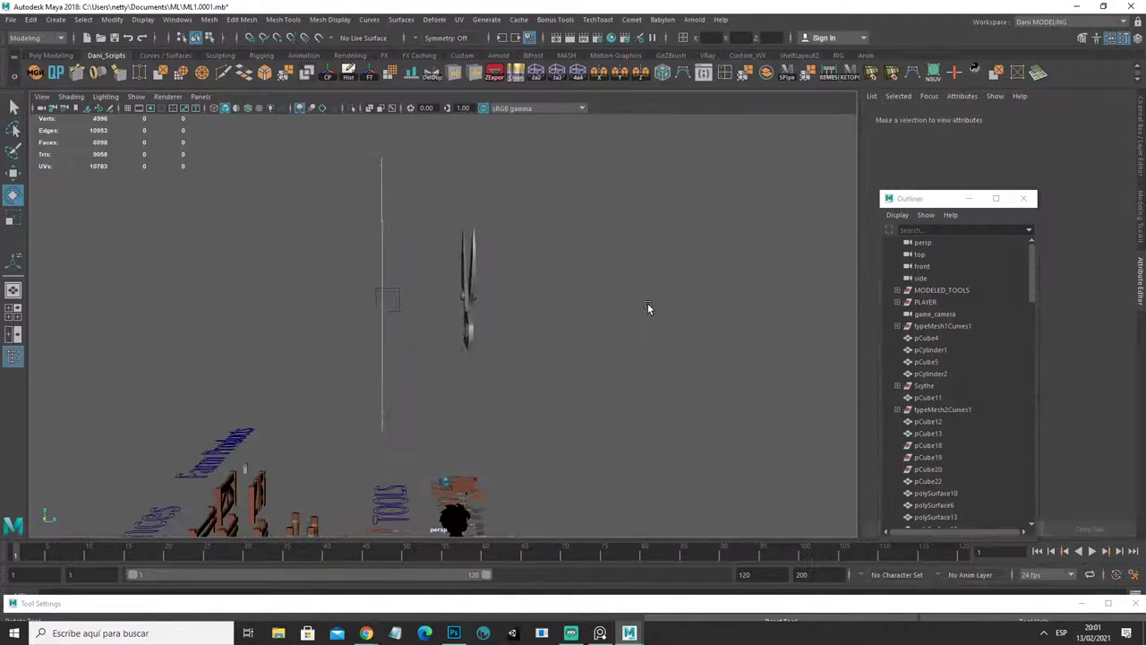
Step: Box-select the scissor halves and caps and combine them into one mesh
left_click_drag(501, 272, 501, 273)
mouse_move(481, 361)
left_mouse_down("alt")
mouse_move(492, 389)
mouse_move(487, 373)
mouse_move(462, 448)
mouse_move(295, 376)
left_mouse_up("alt")
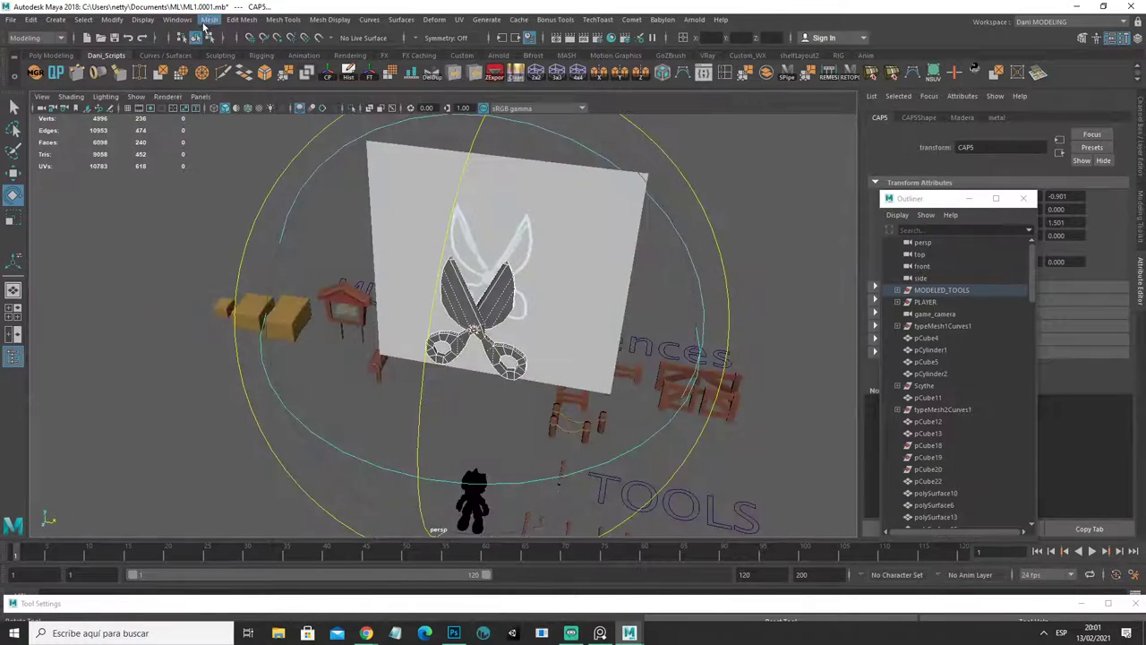
left_click(208, 19)
left_click(234, 56)
Step: Select the cap ring vertices on the combined scissors, polySurface28
left_click_drag(172, 395, 382, 365, "alt")
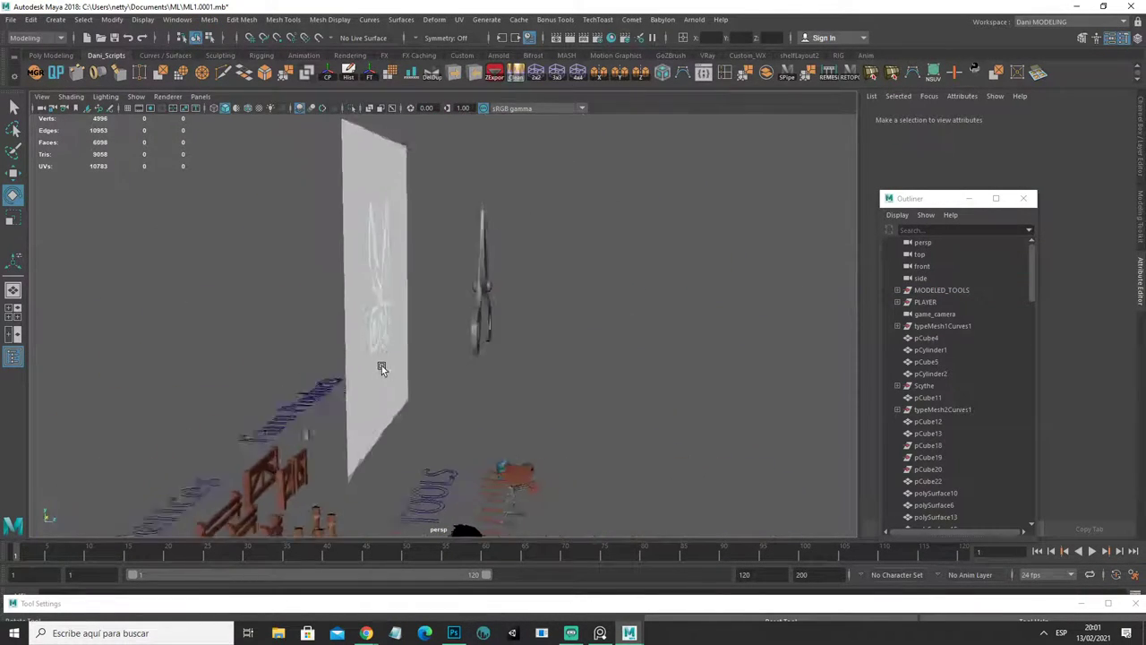
left_click(486, 296)
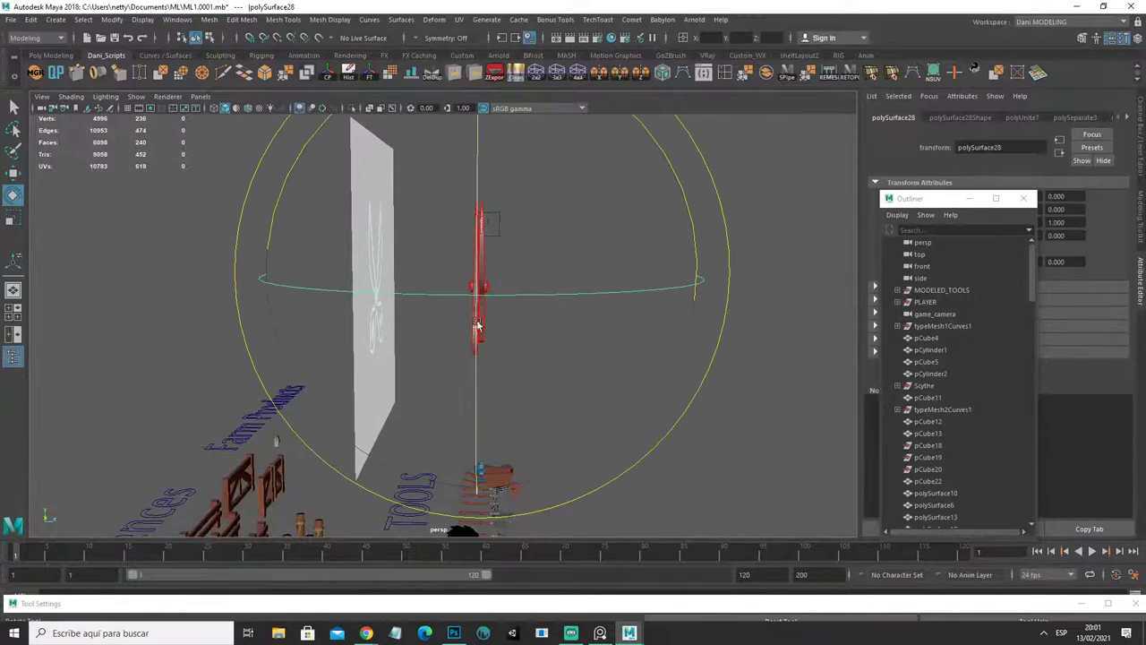
key("F9")
right_click_drag(477, 327, 619, 295, "alt")
mouse_move(619, 294)
left_mouse_down()
mouse_move(468, 410)
mouse_move(447, 404)
left_mouse_up()
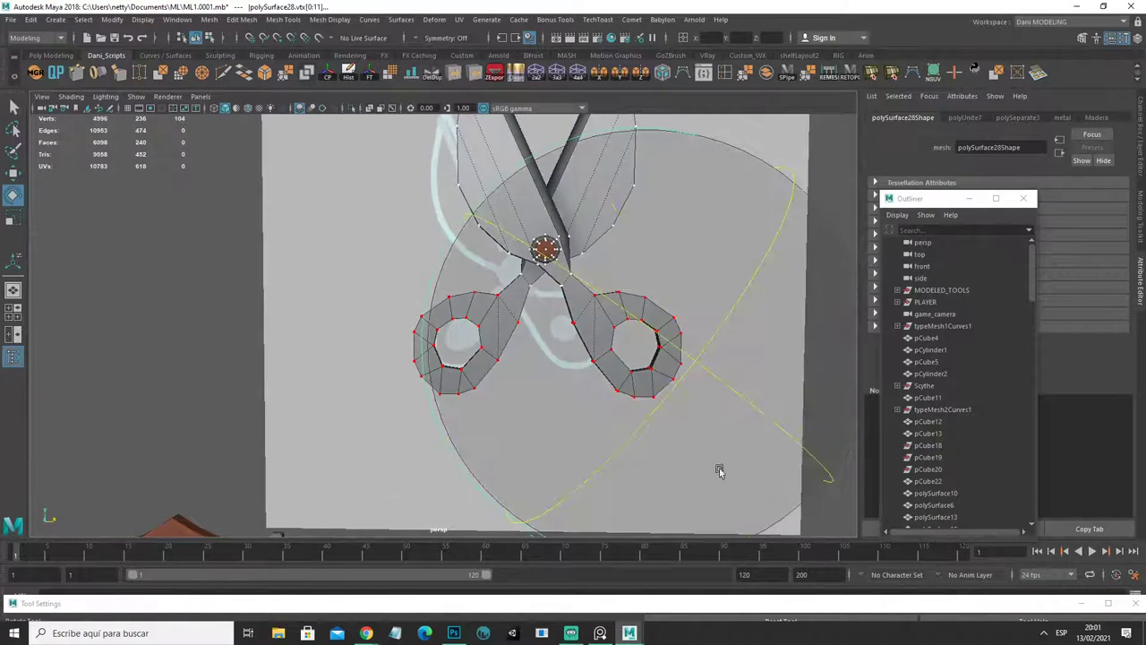
mouse_move(719, 468)
left_mouse_down("alt")
mouse_move(417, 412)
mouse_move(512, 420)
left_mouse_up("alt")
Step: Scale the scissors wider along the X axis
key("r")
middle_click_drag(632, 274, 676, 327)
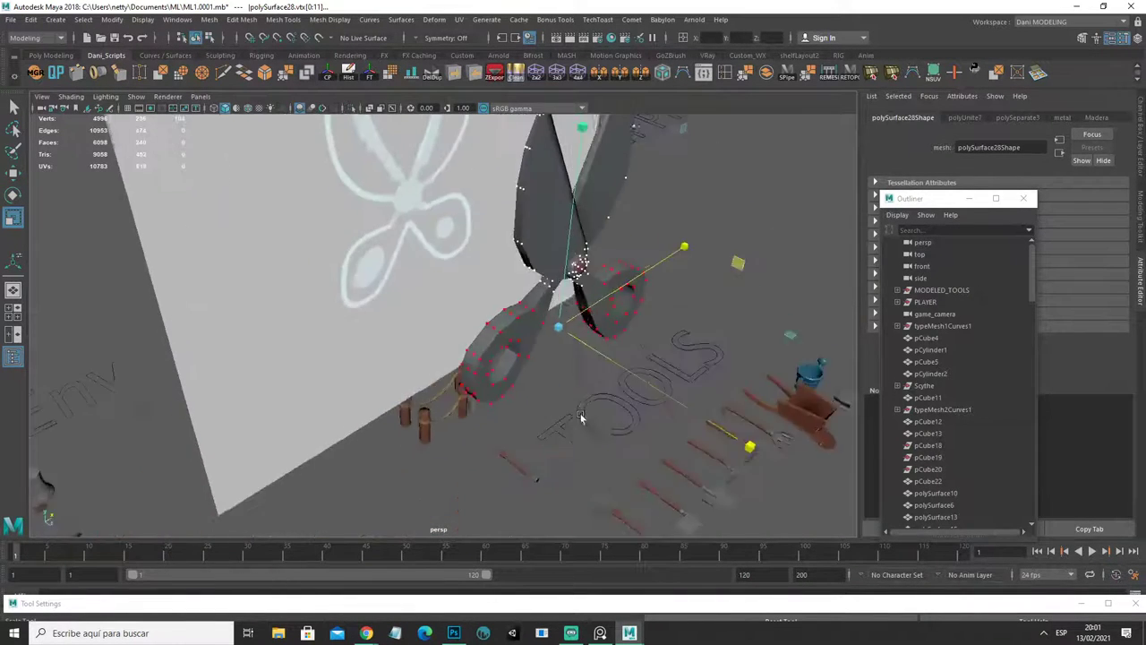
left_click_drag(678, 333, 554, 315, "alt")
Step: Deselect the scissors and pull back to a front view of the whole labelled scene
key("q")
left_click(300, 450)
left_click_drag(300, 450, 438, 380, "alt")
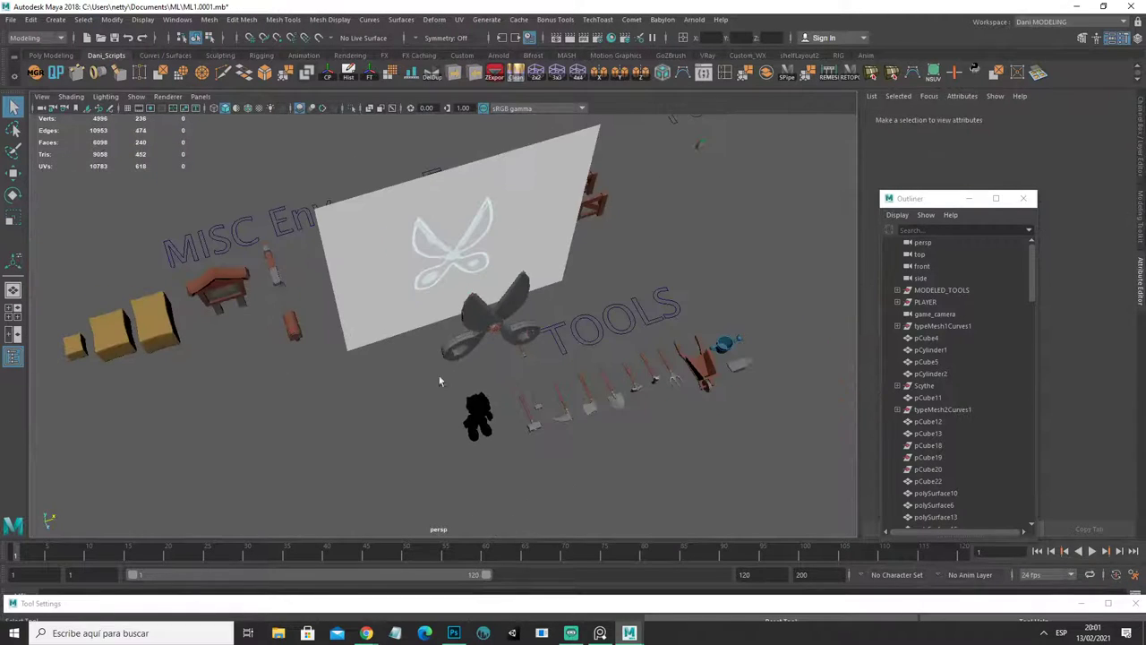
left_click_drag(630, 255, 491, 395, "alt")
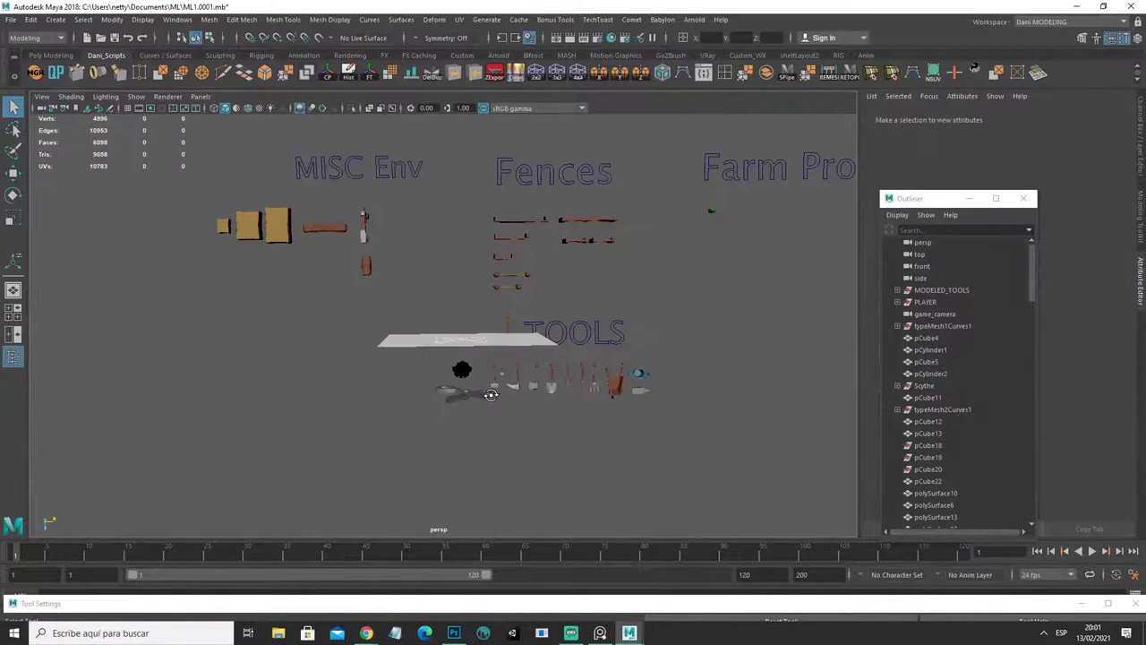
scroll(489, 399, "up", 3)
scroll(488, 403, "up", 3)
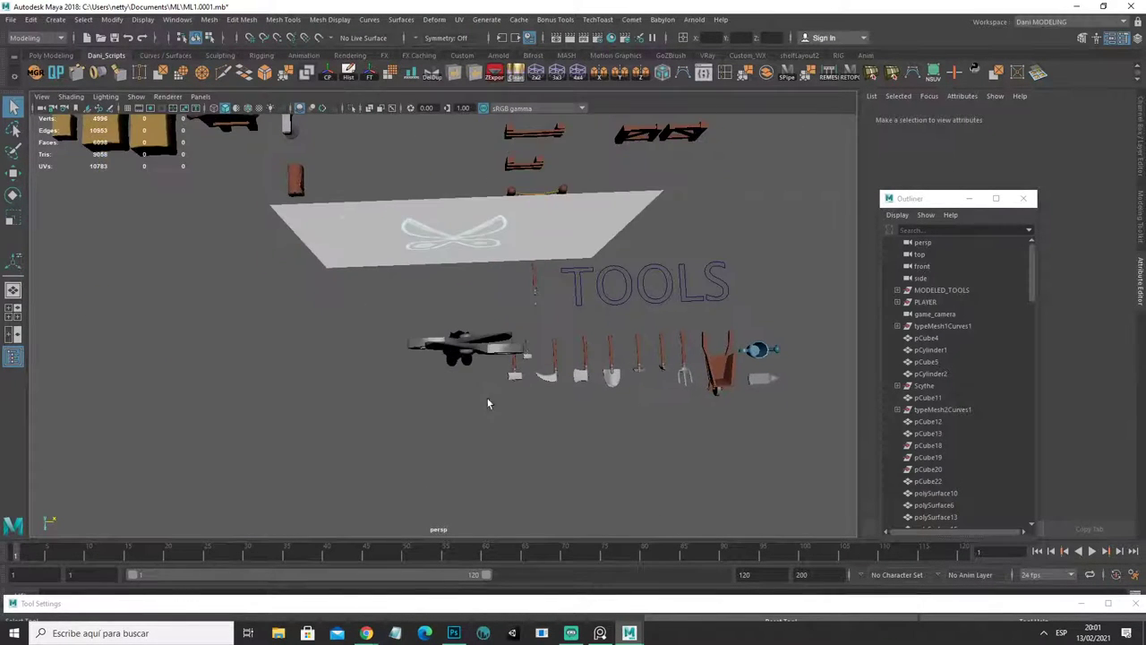
left_click_drag(488, 403, 486, 350, "alt")
scroll(475, 376, "down", 3)
Step: Select and frame the scissors, looking at the nearby fence and props
left_click(481, 216)
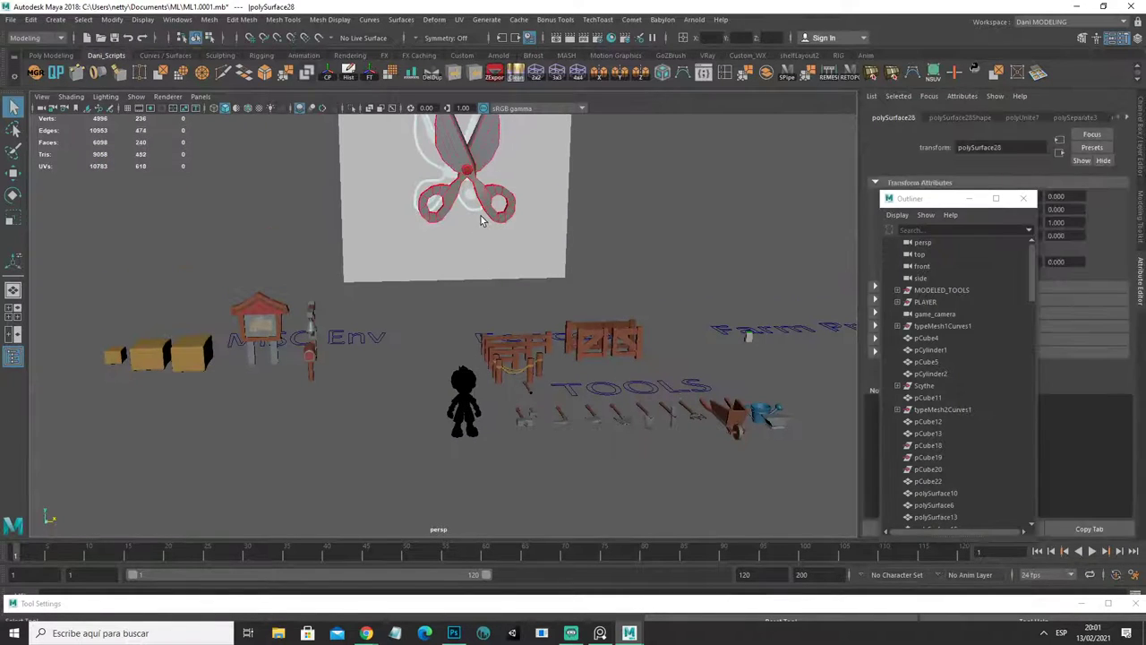
key("w")
key("r")
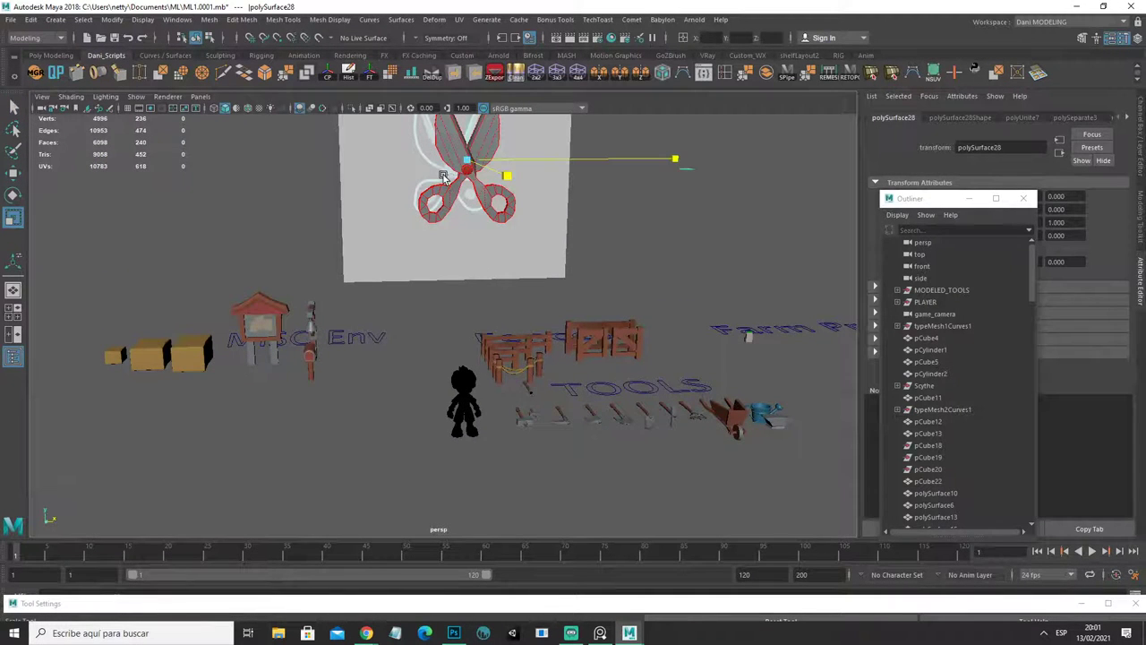
mouse_move(443, 177)
left_mouse_down("alt")
mouse_move(463, 250)
mouse_move(532, 266)
mouse_move(595, 152)
left_mouse_up("alt")
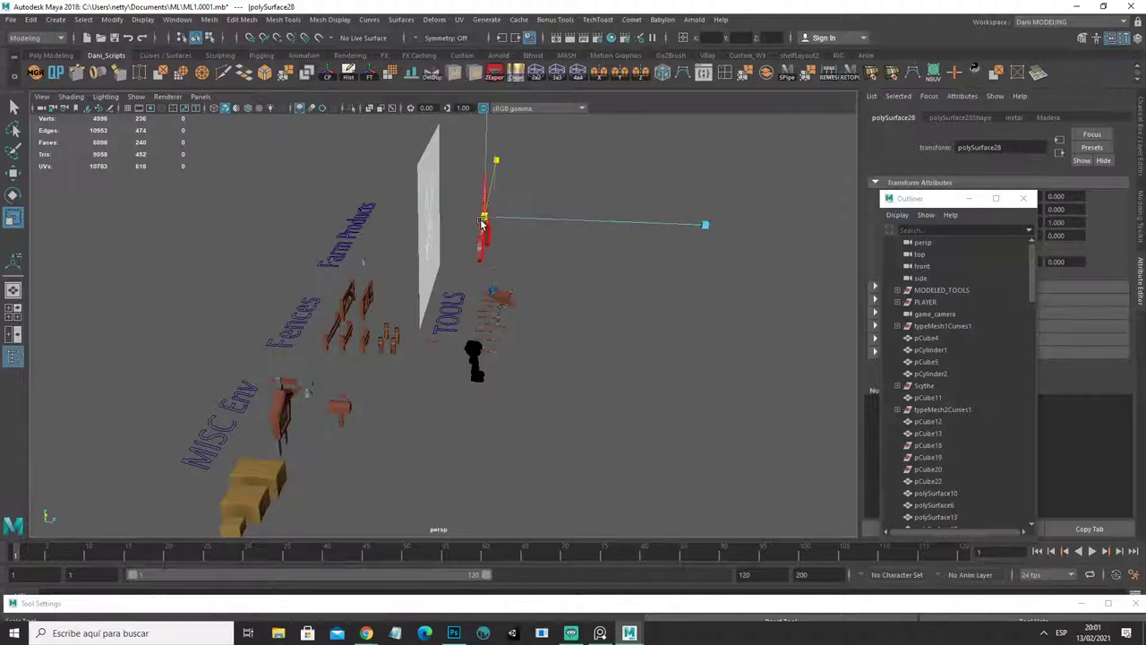
key("w")
mouse_move(467, 277)
left_mouse_down("alt")
mouse_move(455, 307)
mouse_move(353, 158)
mouse_move(389, 344)
mouse_move(448, 307)
mouse_move(508, 329)
mouse_move(429, 304)
left_mouse_up("alt")
key("f")
key("r")
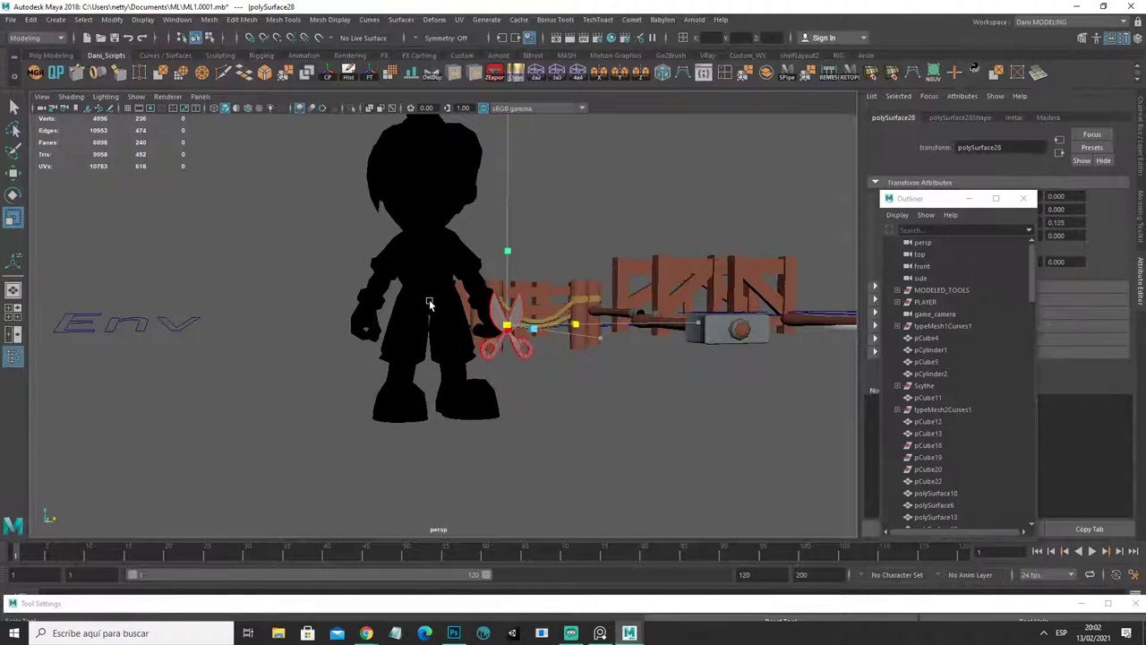
mouse_move(529, 376)
left_mouse_down("alt")
mouse_move(548, 417)
mouse_move(504, 381)
left_mouse_up("alt")
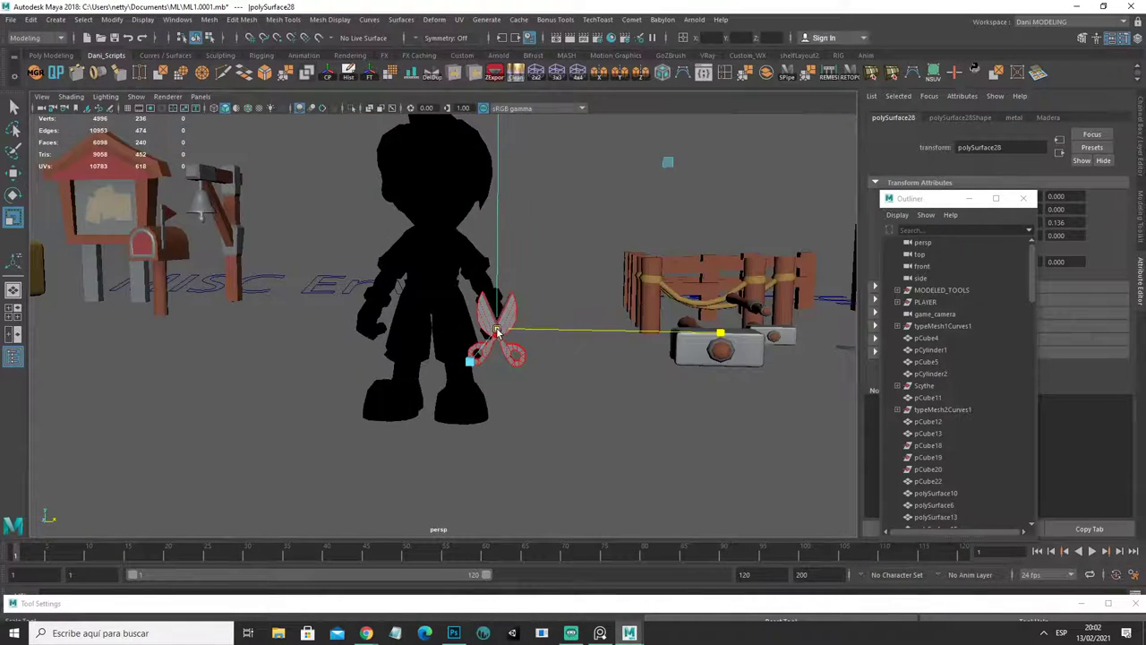
mouse_move(497, 330)
left_mouse_down("alt")
mouse_move(471, 334)
mouse_move(467, 374)
left_mouse_up("alt")
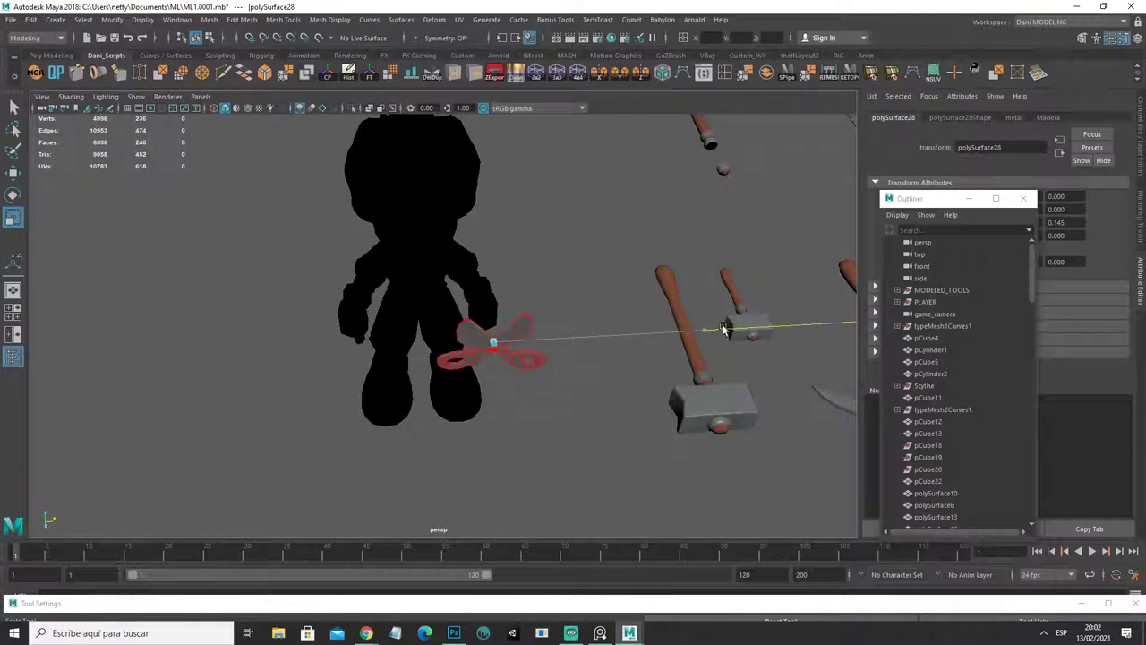
Step: Move the scissors beside the hammers in the TOOLS row, at translate X -0.184
key("w")
left_click(750, 324)
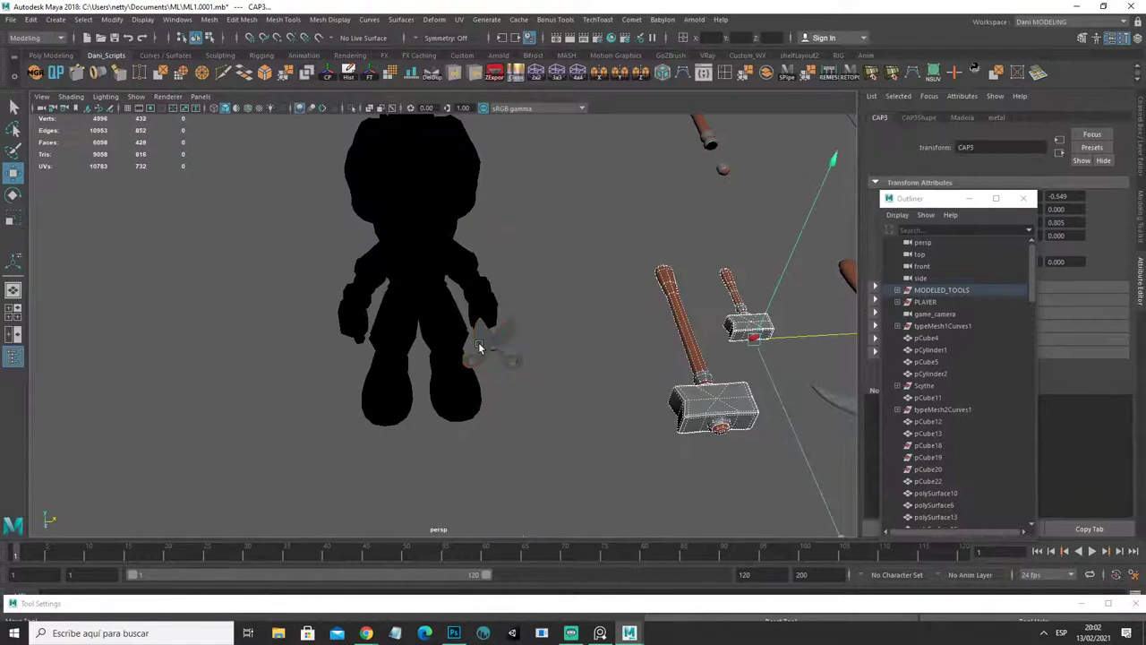
left_click(478, 347)
mouse_move(515, 332)
left_mouse_down()
mouse_move(759, 396)
mouse_move(525, 413)
mouse_move(577, 407)
mouse_move(578, 301)
left_mouse_up()
key("e")
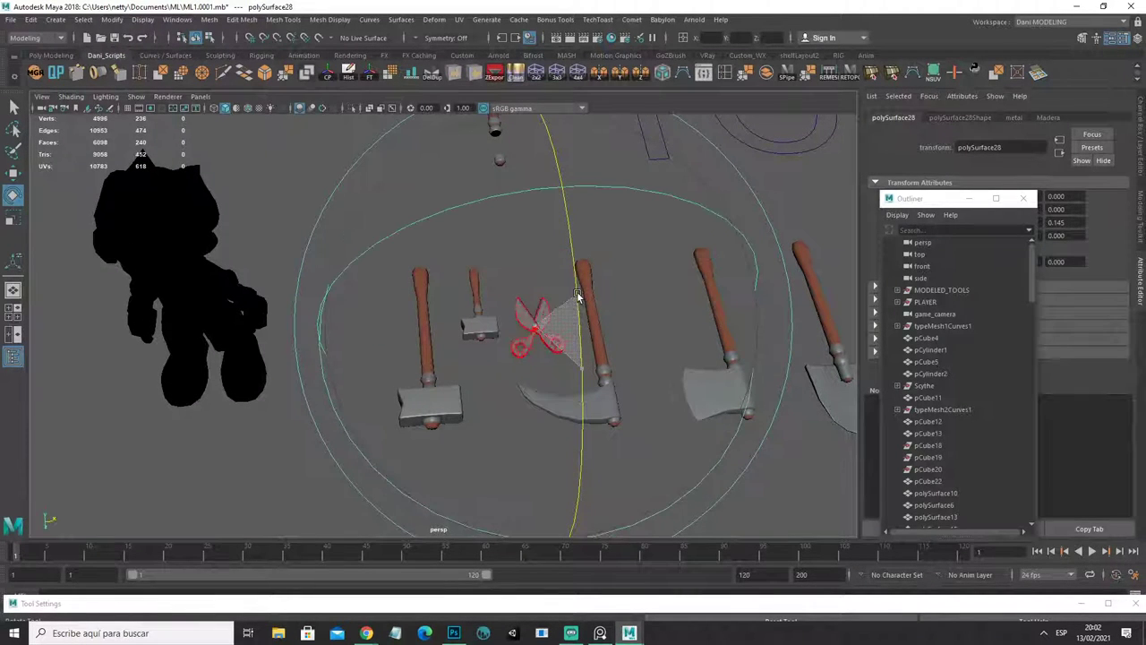
key("w")
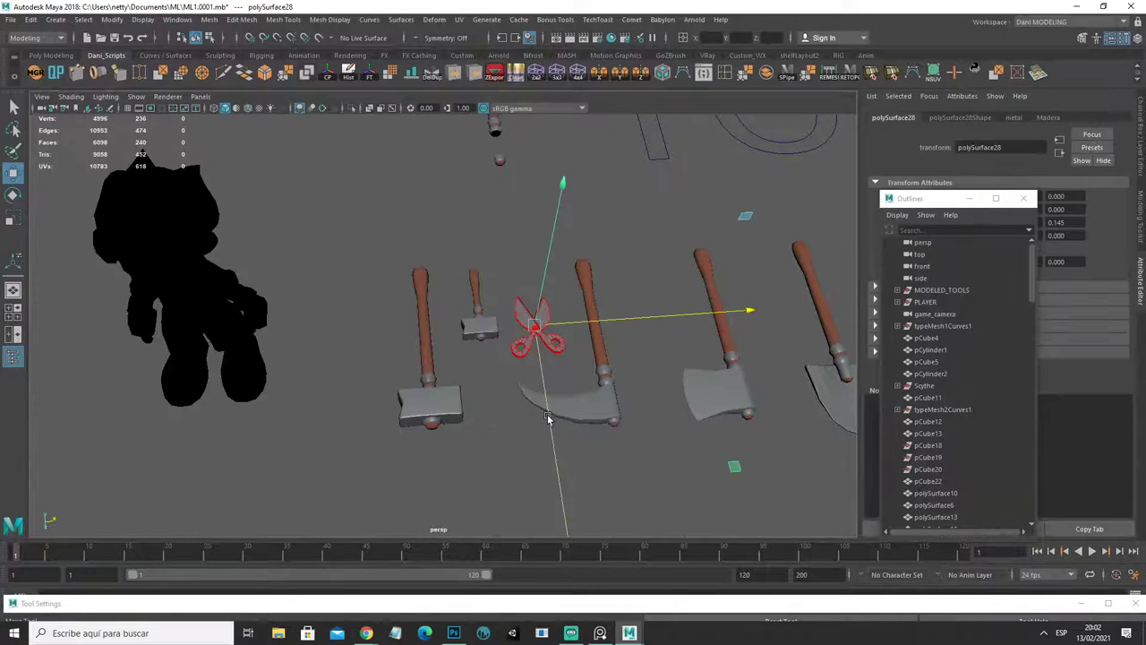
Step: Check the placed scissors from an oblique view, then select pCube12 near the reference plane
left_click(379, 456)
scroll(379, 456, "down", 5)
mouse_move(504, 440)
left_mouse_down("alt")
mouse_move(342, 413)
mouse_move(315, 450)
mouse_move(228, 460)
mouse_move(343, 471)
mouse_move(456, 405)
left_mouse_up("alt")
left_click(465, 401)
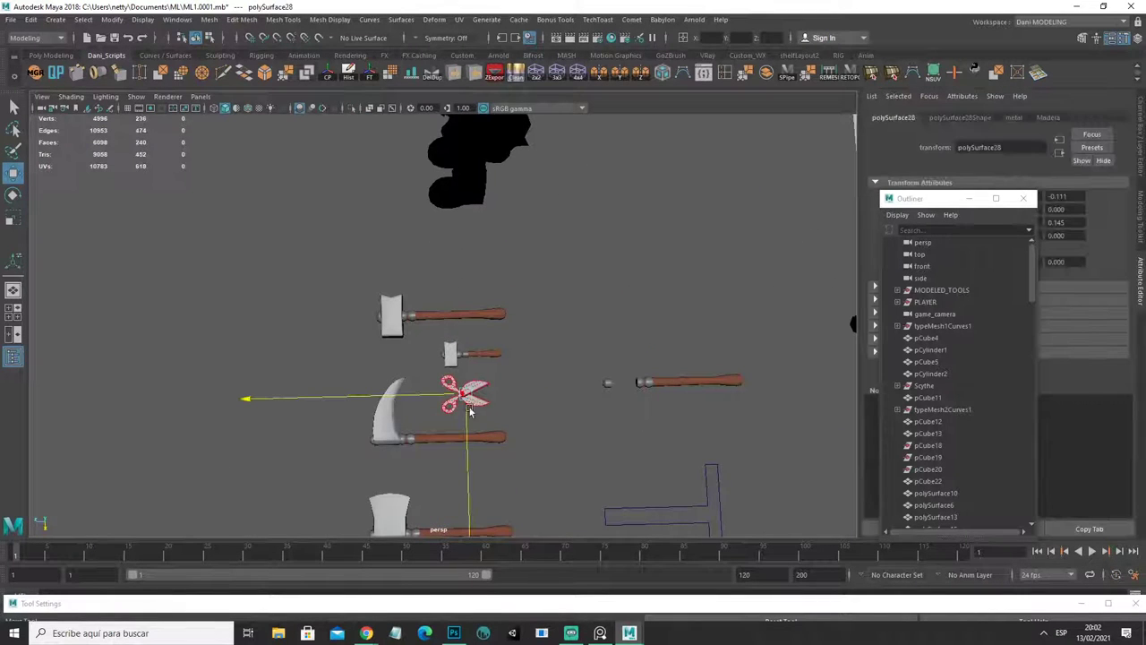
left_click(263, 271)
mouse_move(263, 271)
left_mouse_down("alt")
mouse_move(310, 374)
mouse_move(431, 345)
mouse_move(558, 350)
mouse_move(450, 358)
left_mouse_up("alt")
left_click(429, 205)
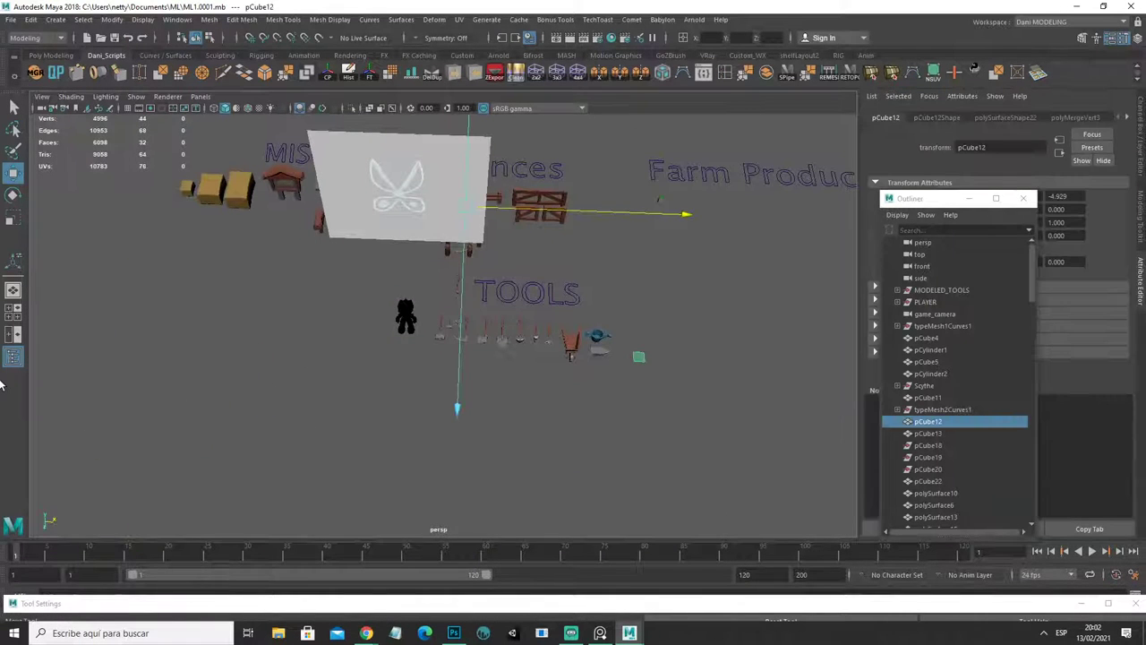
Step: Delete imagePlane1, the scissors reference image, and frame the whole scene lineup
left_click_drag(62, 304, 376, 260, "alt")
left_click(376, 253)
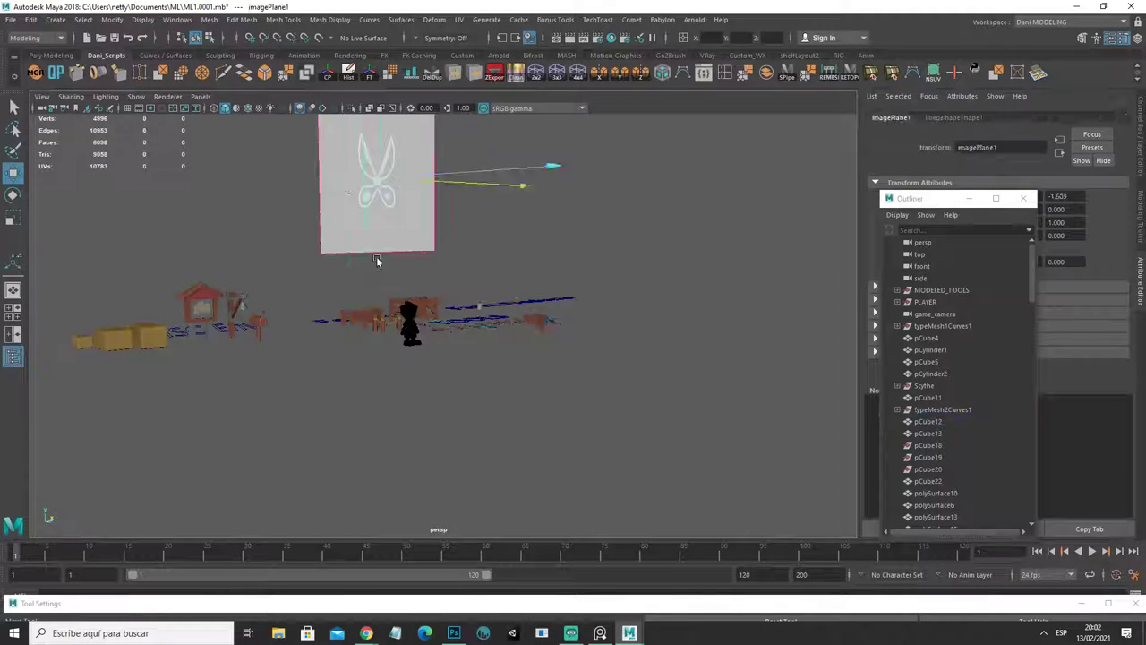
key("Delete")
key("a")
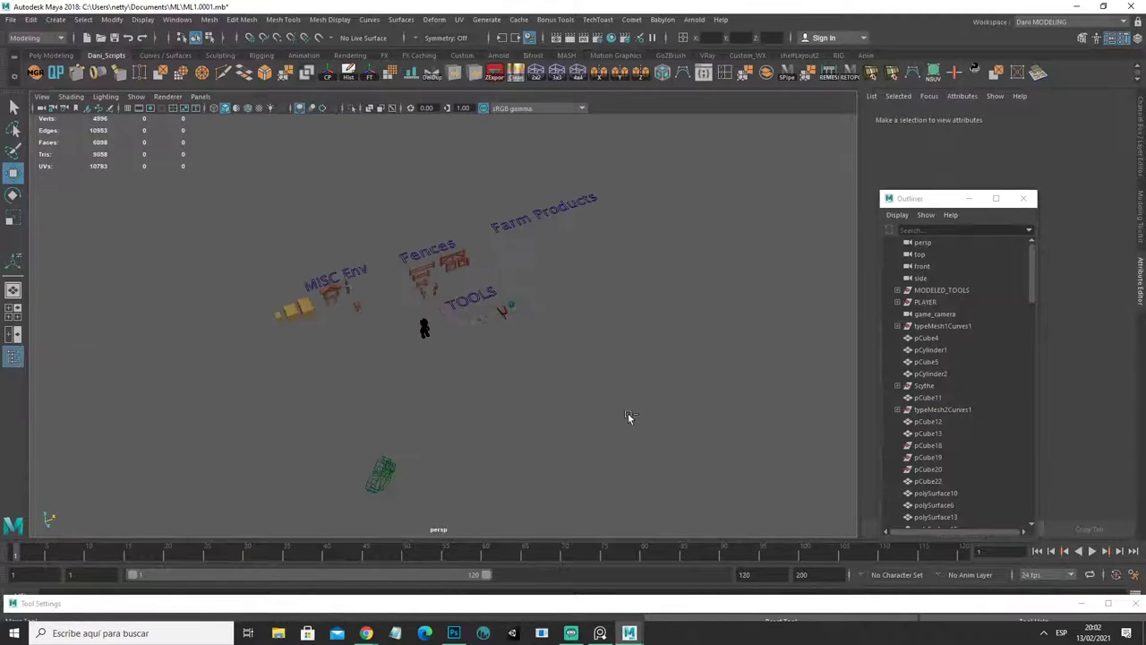
key("alt+Tab")
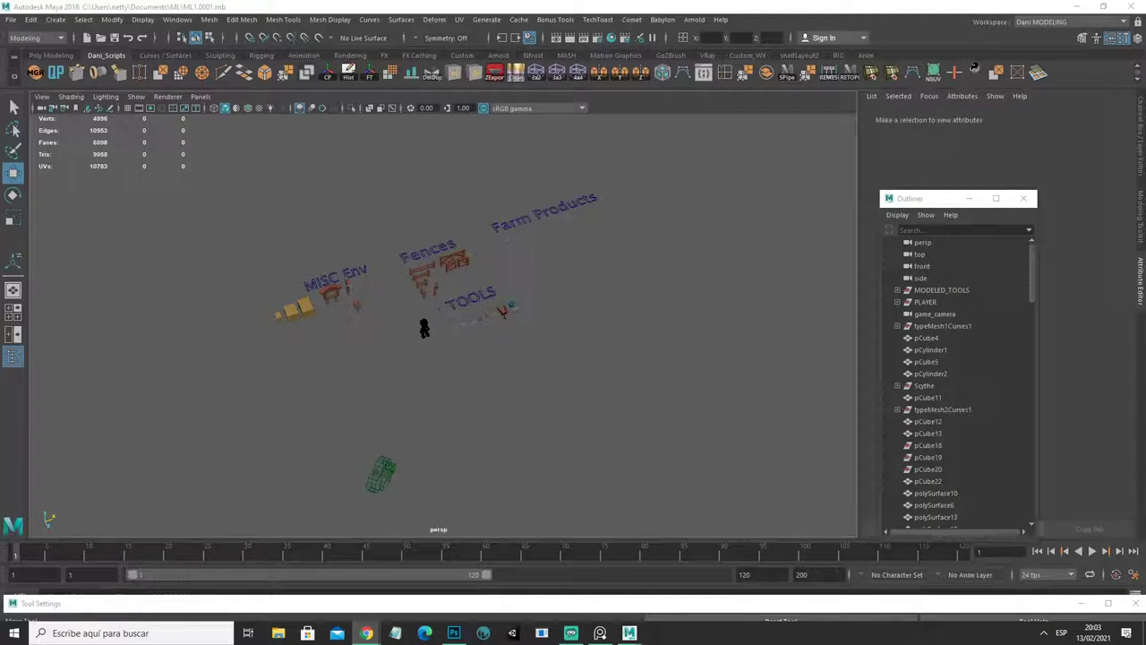
Step: Set the viewport to Use Flat Lighting
scroll(414, 364, "up", 3)
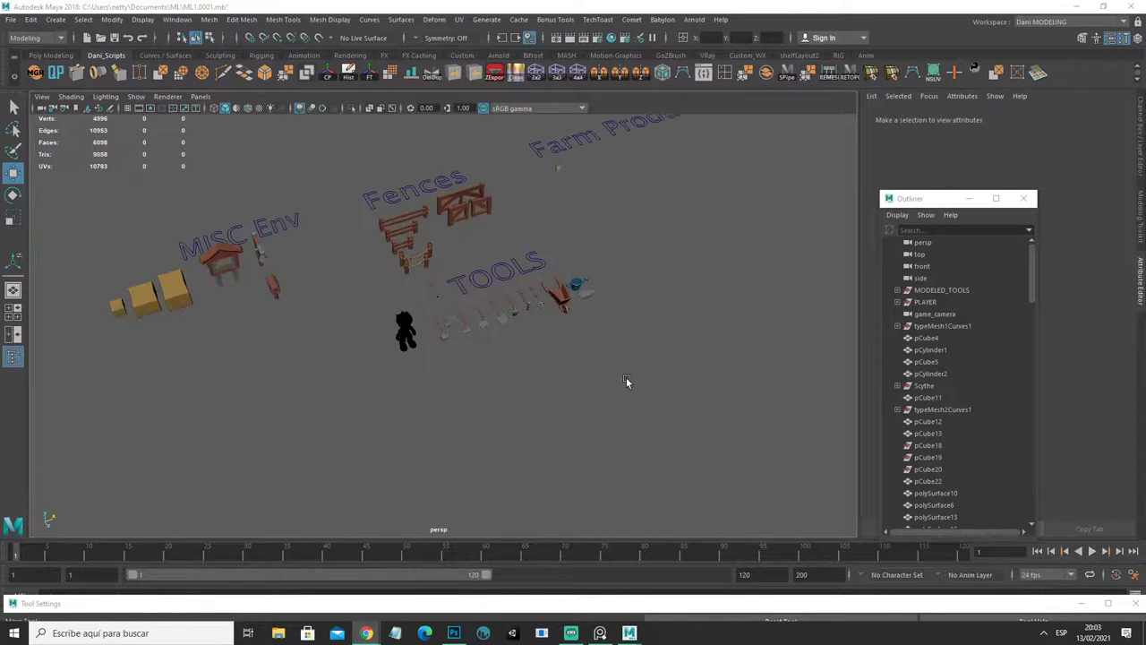
mouse_move(622, 402)
left_mouse_down("alt")
mouse_move(583, 396)
mouse_move(124, 175)
left_mouse_up("alt")
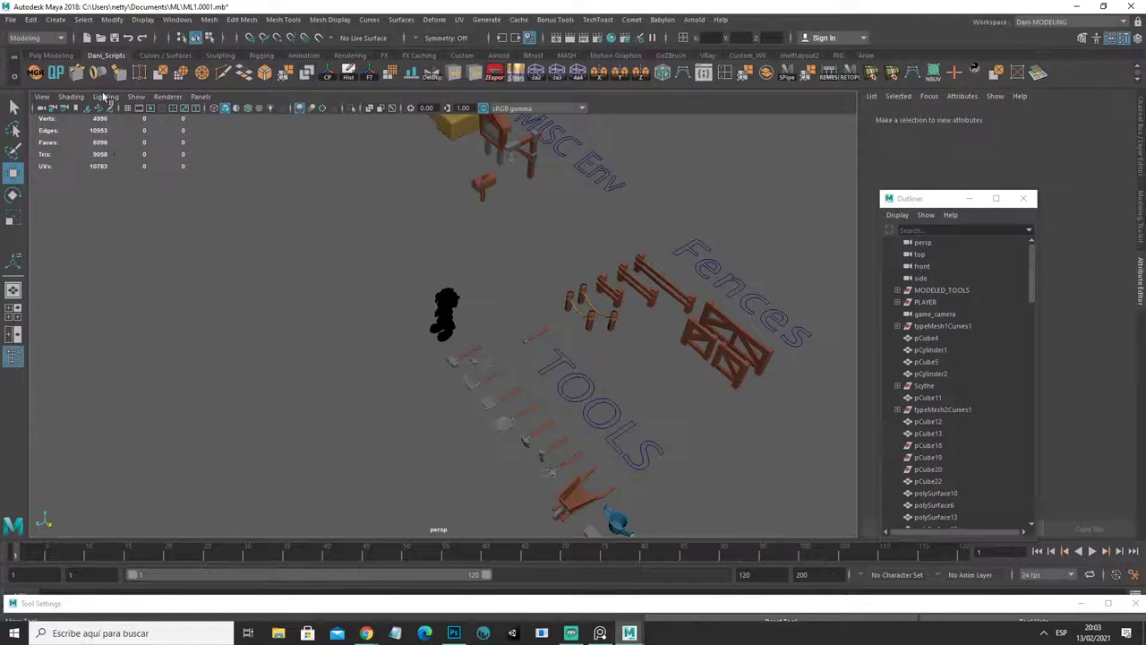
left_click(106, 96)
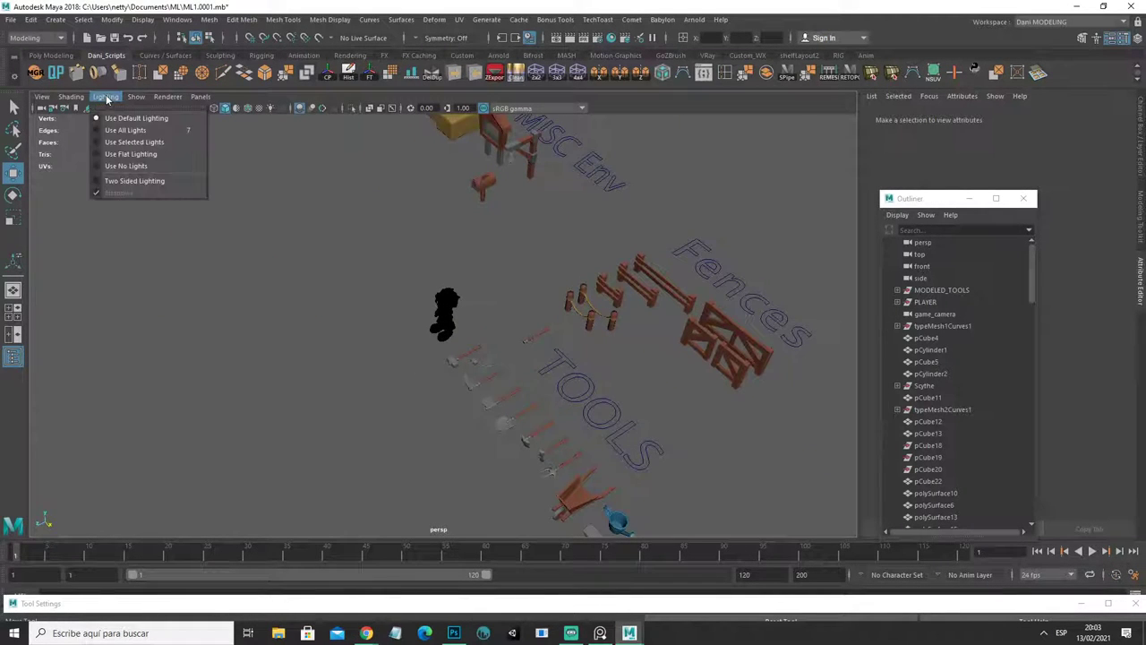
left_click(153, 154)
Step: Orbit and zoom around the lineup to review the scissors among the other tools
mouse_move(180, 197)
left_mouse_down("alt")
mouse_move(308, 332)
mouse_move(401, 301)
mouse_move(453, 327)
left_mouse_up("alt")
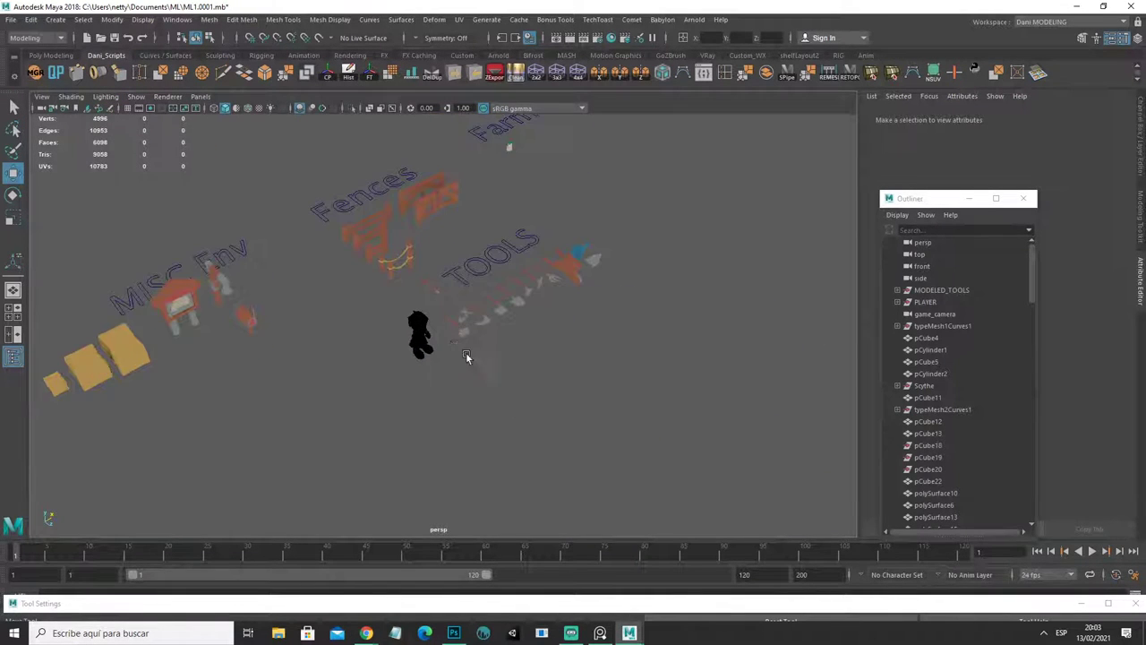
scroll(484, 387, "up", 2)
scroll(497, 414, "up", 2)
scroll(495, 410, "up", 2)
scroll(501, 417, "up", 2)
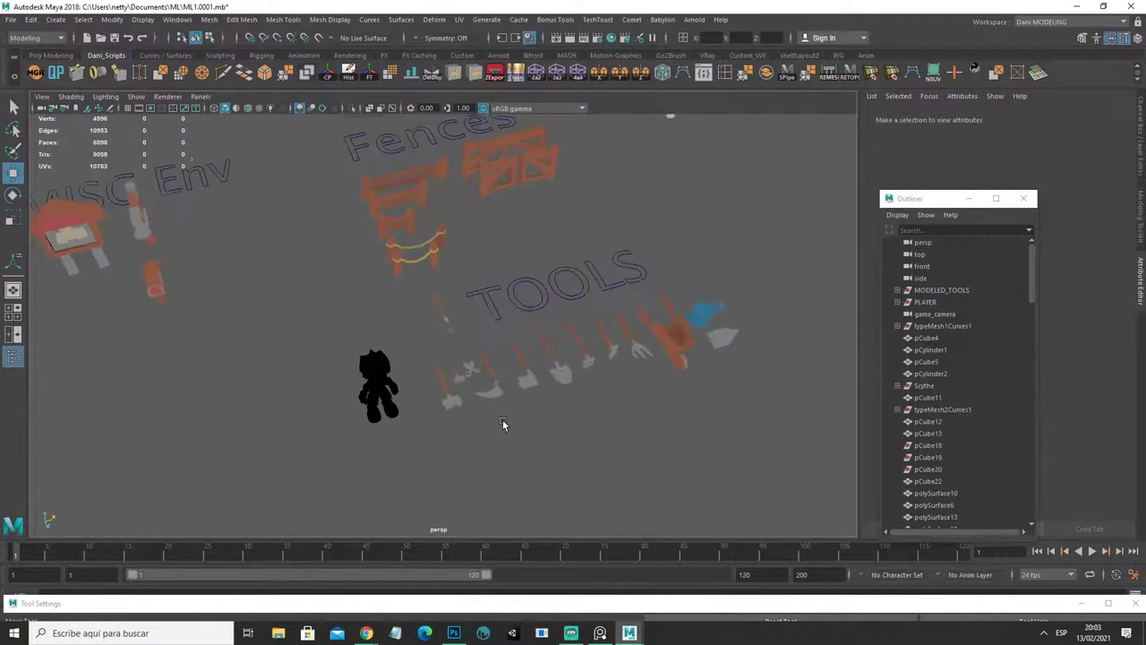
key("alt+Tab")
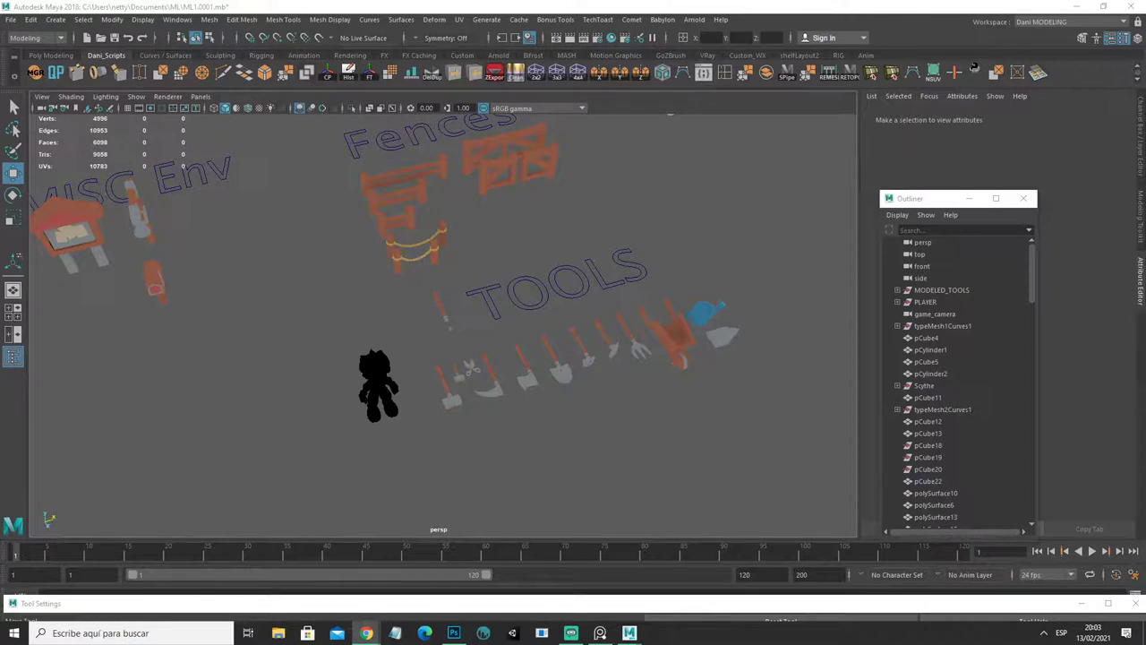
scroll(189, 364, "down", 2)
scroll(190, 364, "down", 2)
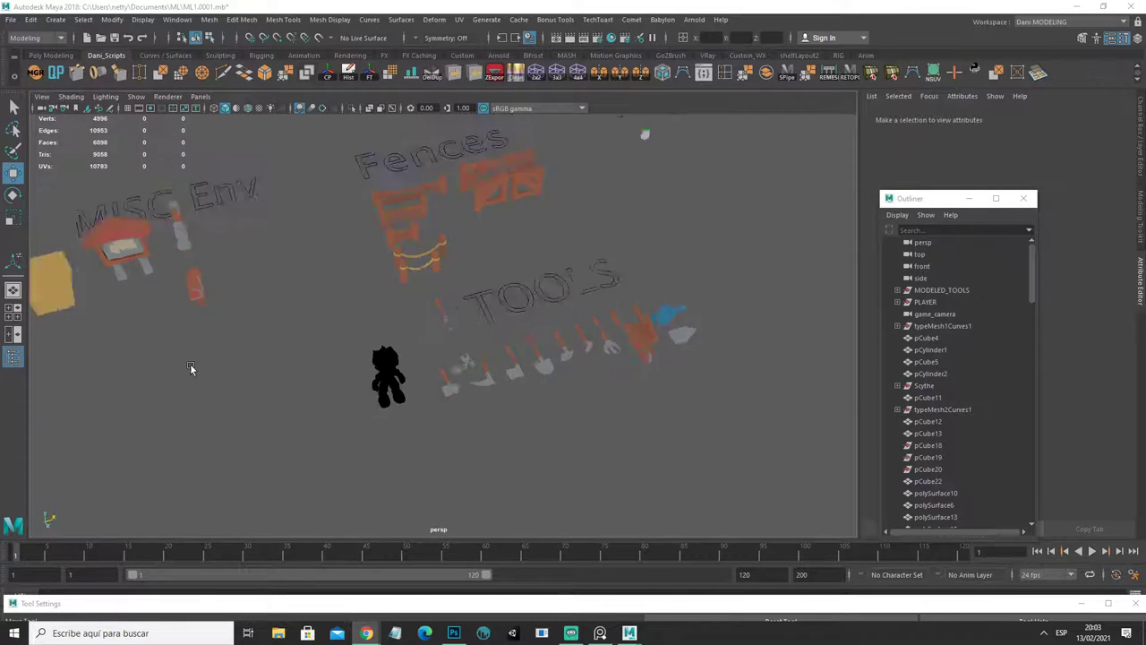
scroll(295, 374, "down", 2)
mouse_move(296, 373)
left_mouse_down("alt")
mouse_move(327, 377)
mouse_move(344, 361)
mouse_move(266, 353)
mouse_move(294, 389)
mouse_move(424, 370)
mouse_move(528, 373)
mouse_move(430, 348)
mouse_move(429, 367)
left_mouse_up("alt")
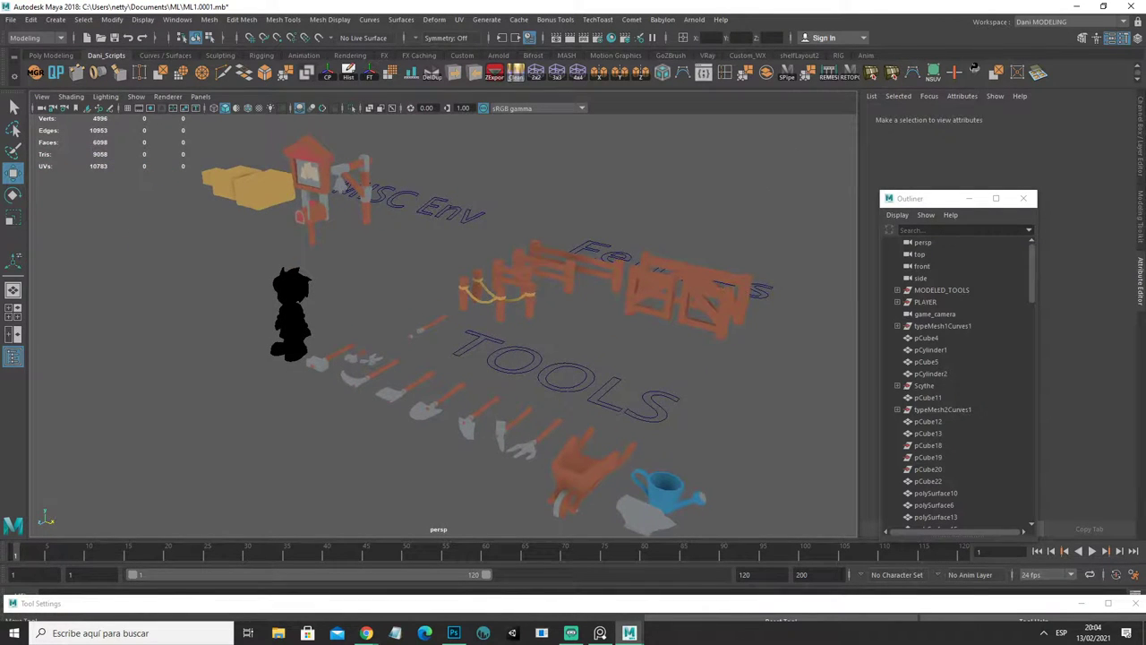
left_click(366, 633)
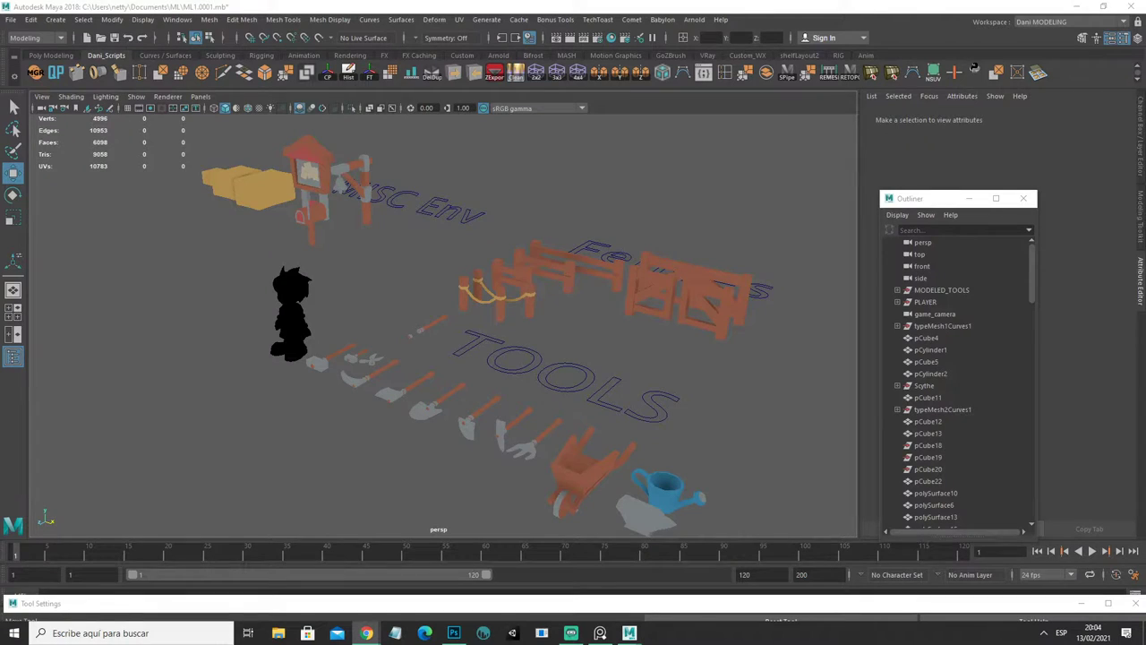